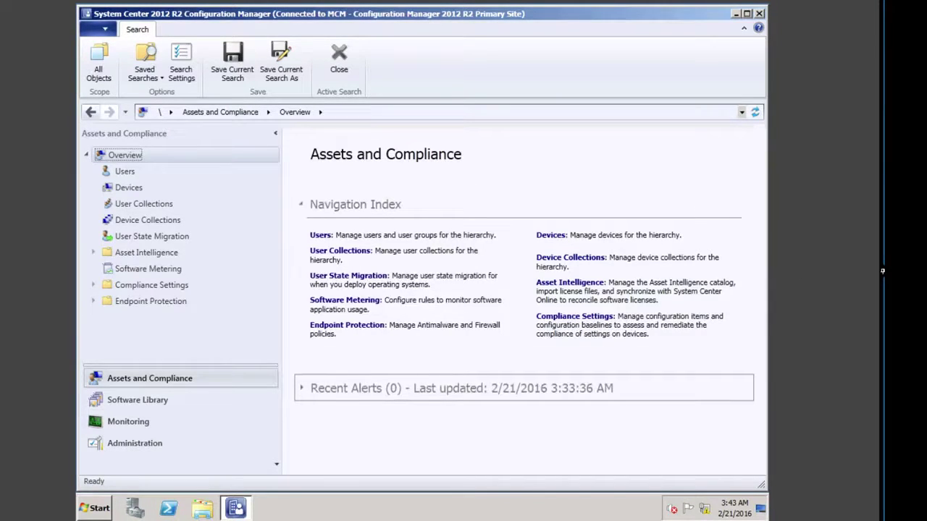
# Step: Switch to the Client1 machine and open Software Center in a maximized window
pyautogui.click(883, 271)
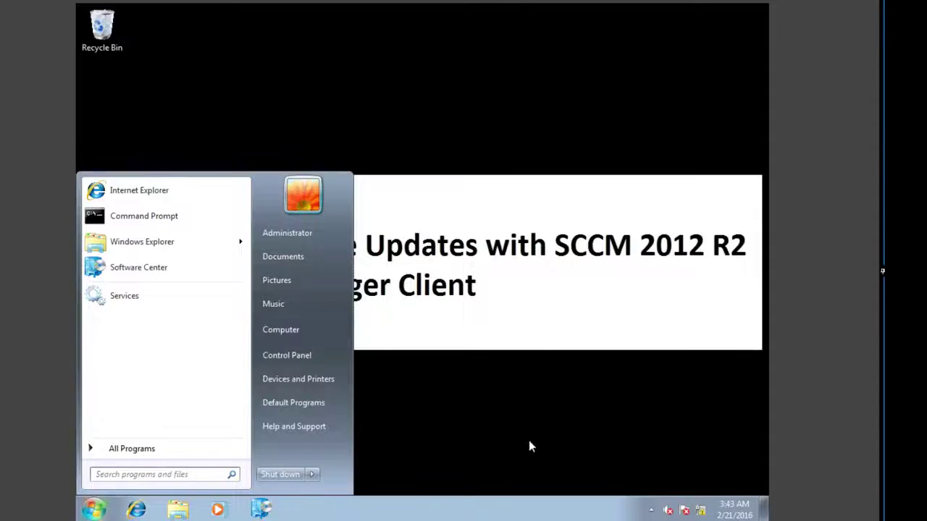
pyautogui.click(550, 433)
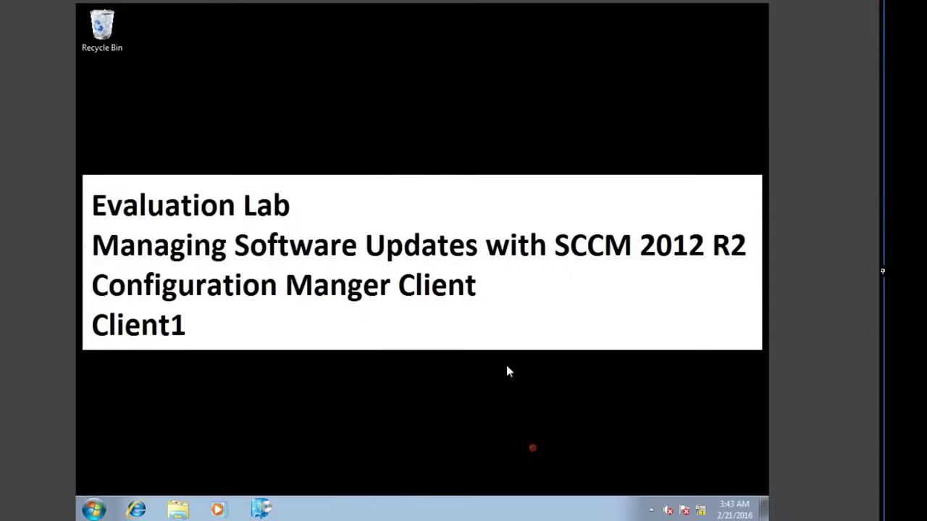
pyautogui.click(265, 511)
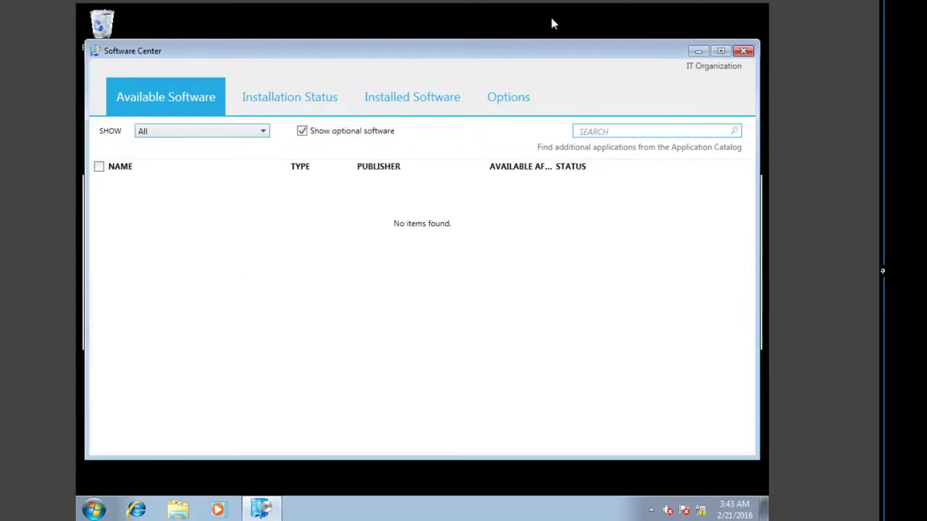
pyautogui.click(724, 51)
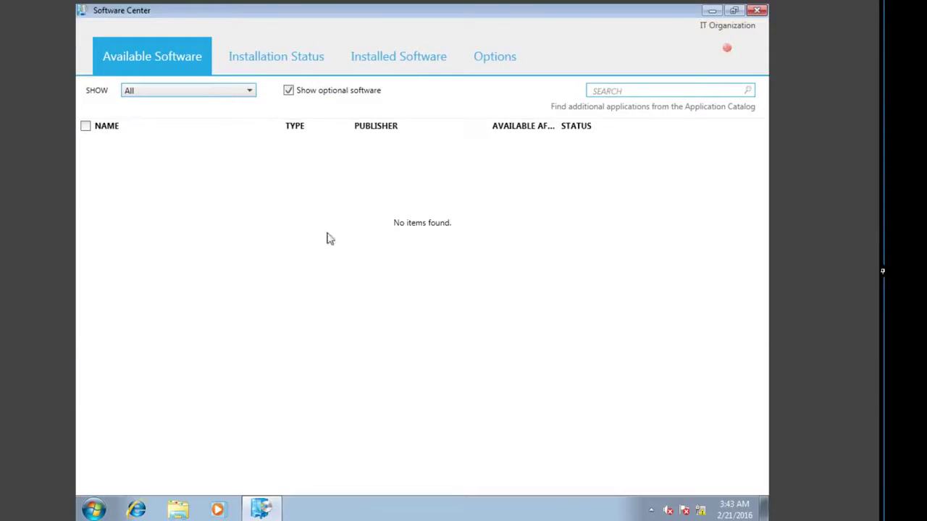
# Step: Check Software Center's available software, installation status, installed software and options, and close it
pyautogui.click(268, 60)
pyautogui.click(384, 58)
pyautogui.click(174, 63)
pyautogui.click(300, 58)
pyautogui.click(406, 58)
pyautogui.click(500, 57)
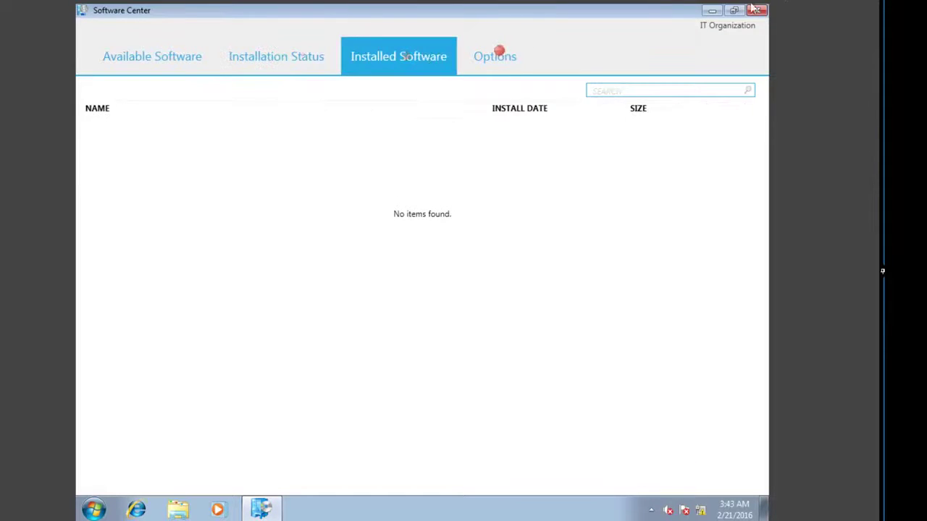
pyautogui.click(757, 11)
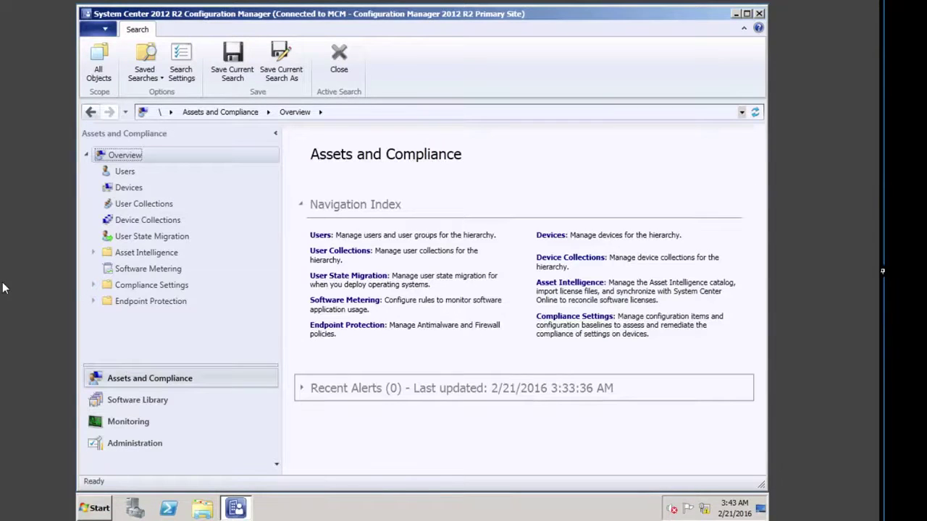
# Step: Review the APAC and EMEA pilot device collections in the Configuration Manager console on the primary site server
pyautogui.click(125, 220)
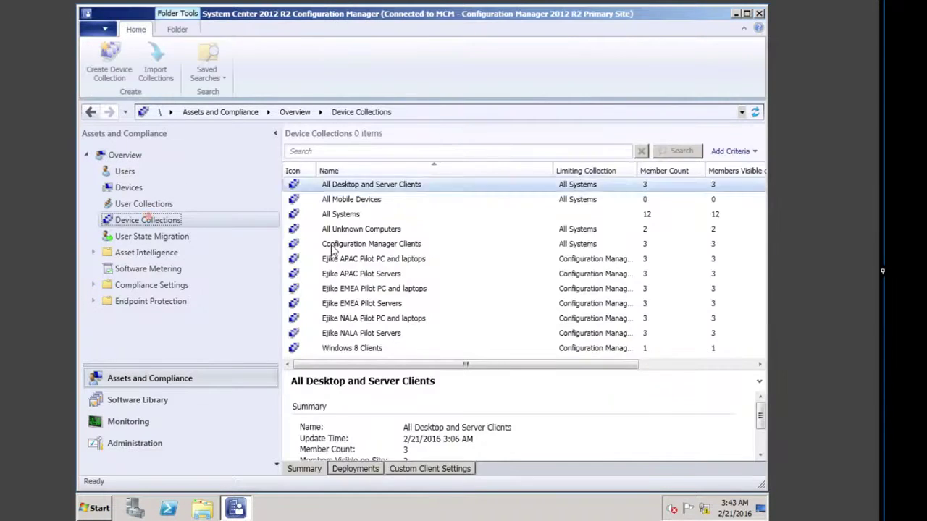
pyautogui.click(356, 259)
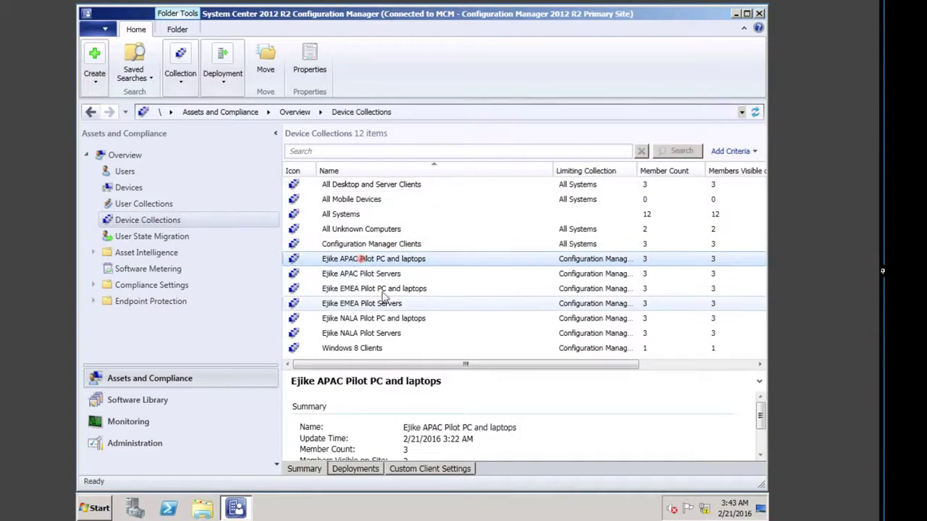
pyautogui.click(389, 273)
pyautogui.click(378, 304)
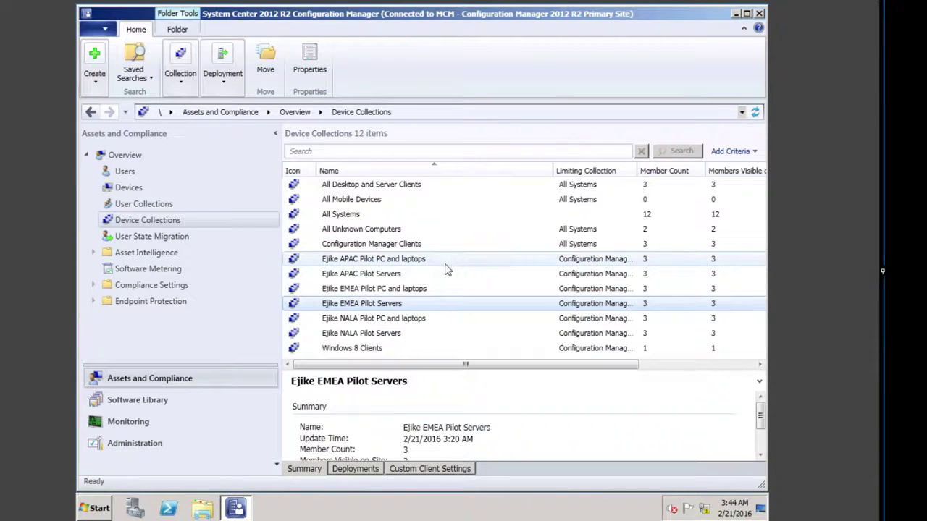
# Step: Review the APAC and EMEA distribution point groups in the Administration workspace
pyautogui.click(130, 444)
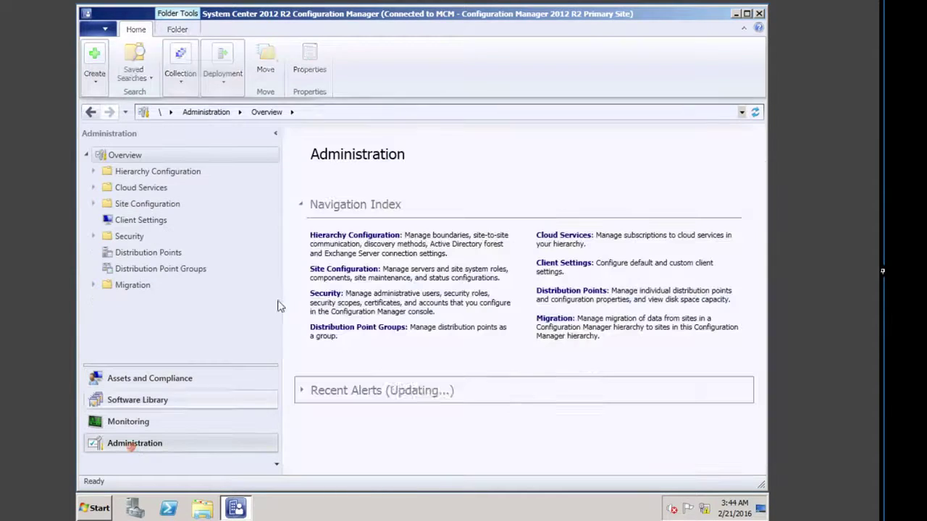
pyautogui.click(374, 328)
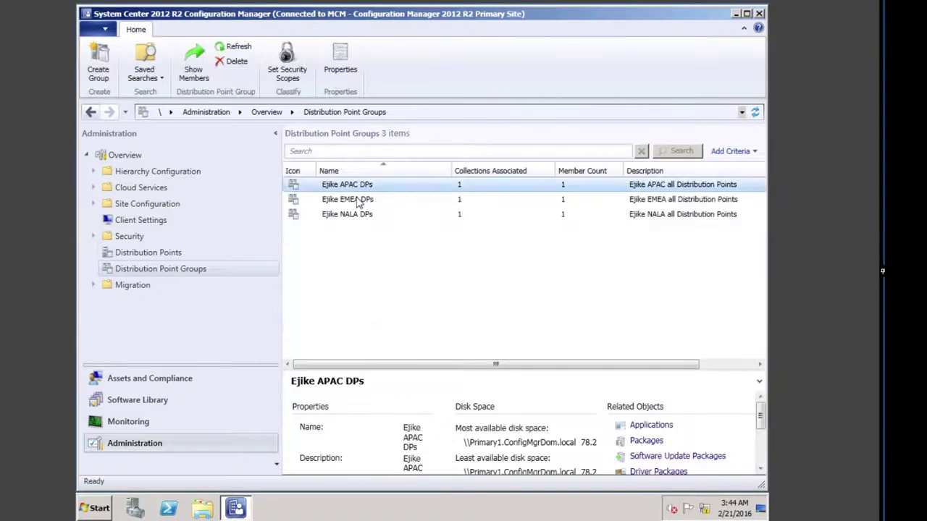
pyautogui.click(351, 197)
pyautogui.click(347, 184)
pyautogui.click(316, 198)
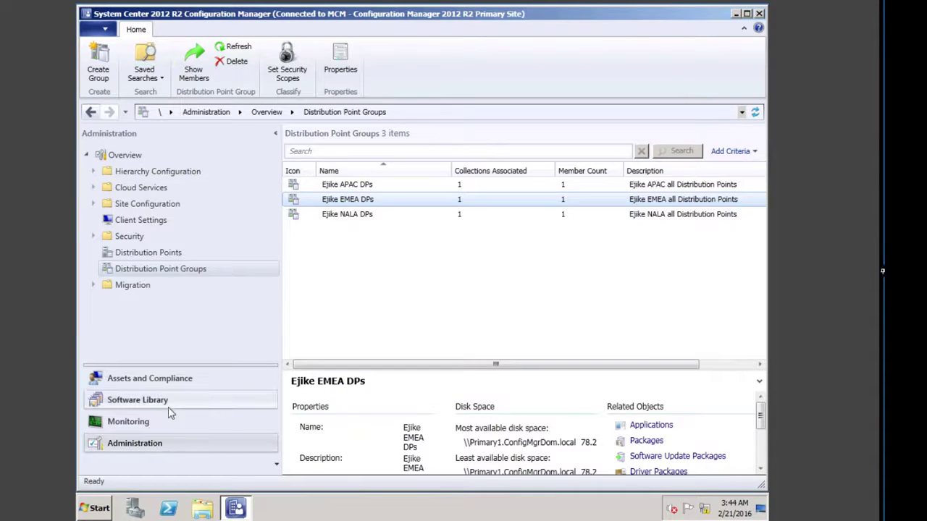
# Step: Check the Software Updates section of the Default Client Settings and close the settings without changes
pyautogui.click(145, 220)
pyautogui.click(346, 186)
pyautogui.rightClick(346, 186)
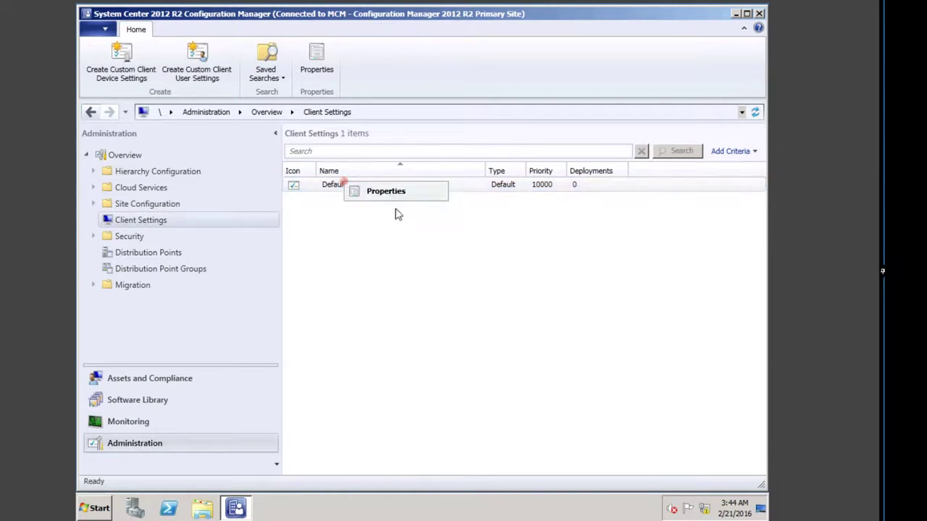
pyautogui.click(377, 191)
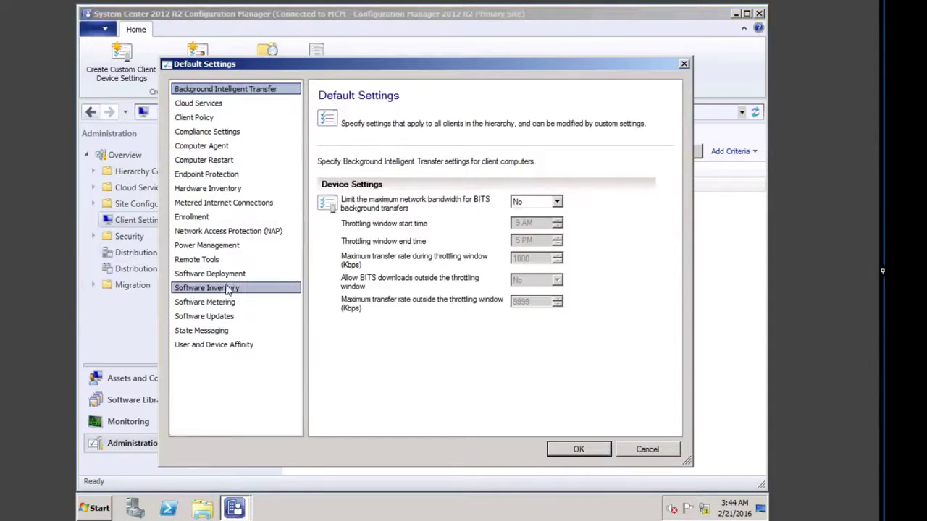
pyautogui.click(221, 317)
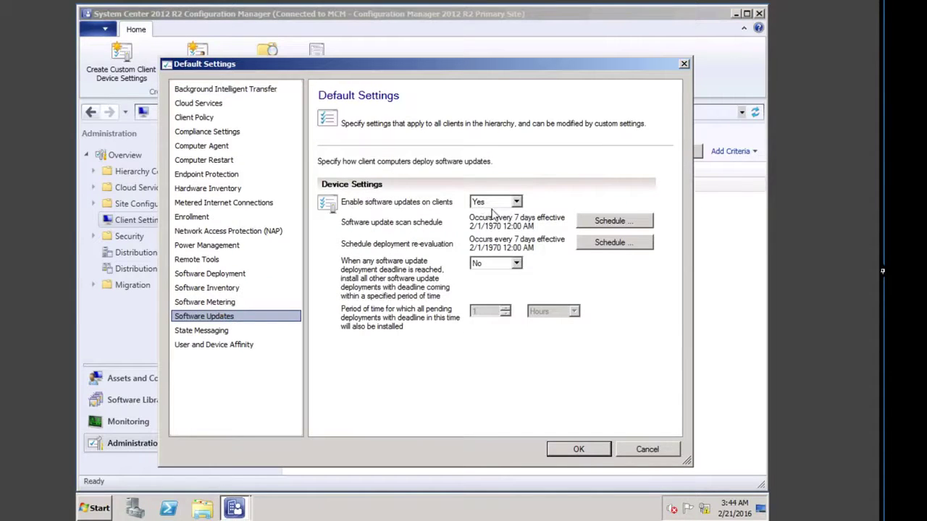
pyautogui.click(654, 450)
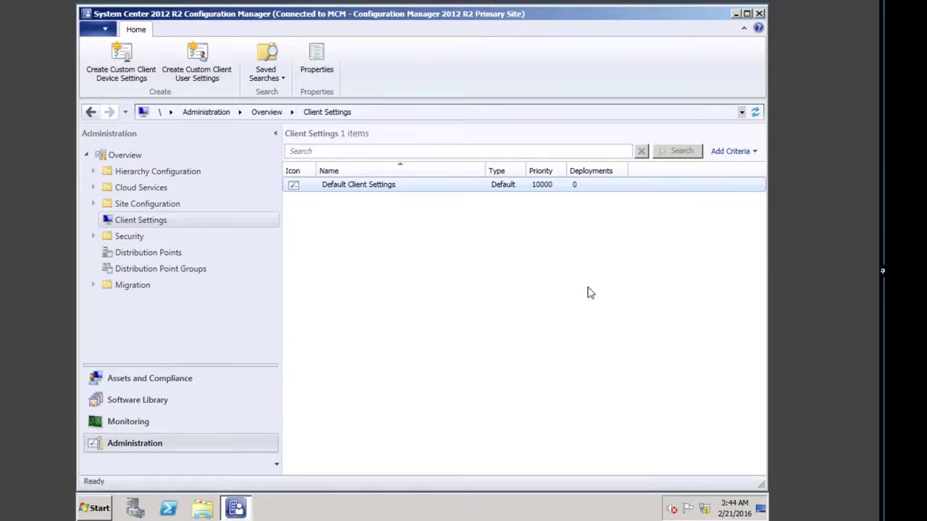
# Step: Check the installed roles in Server Manager and the WSusCertServer entry in the Services console, and close Services
pyautogui.click(734, 14)
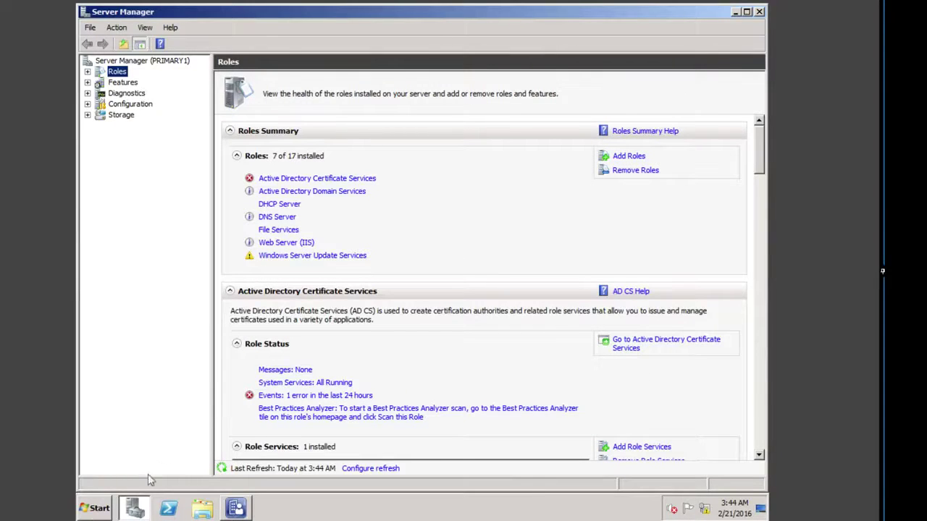
pyautogui.click(91, 509)
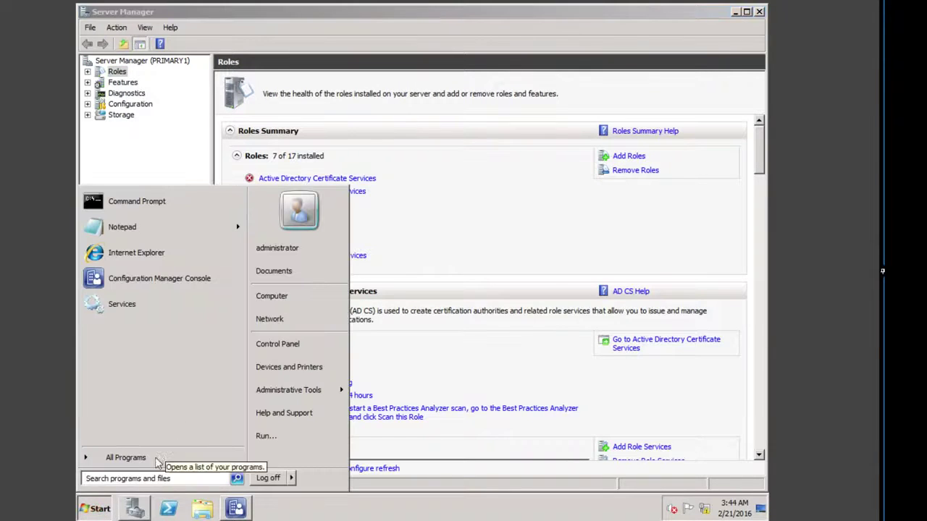
pyautogui.click(166, 303)
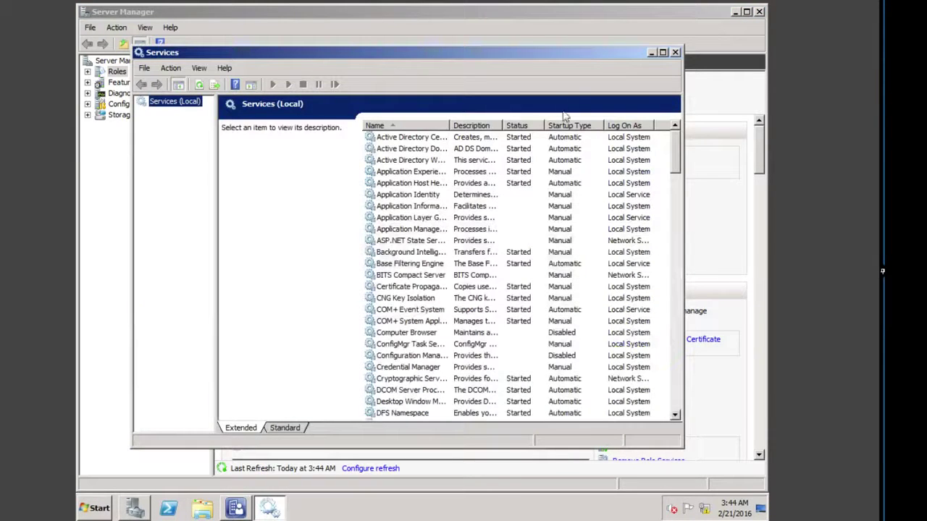
pyautogui.click(662, 52)
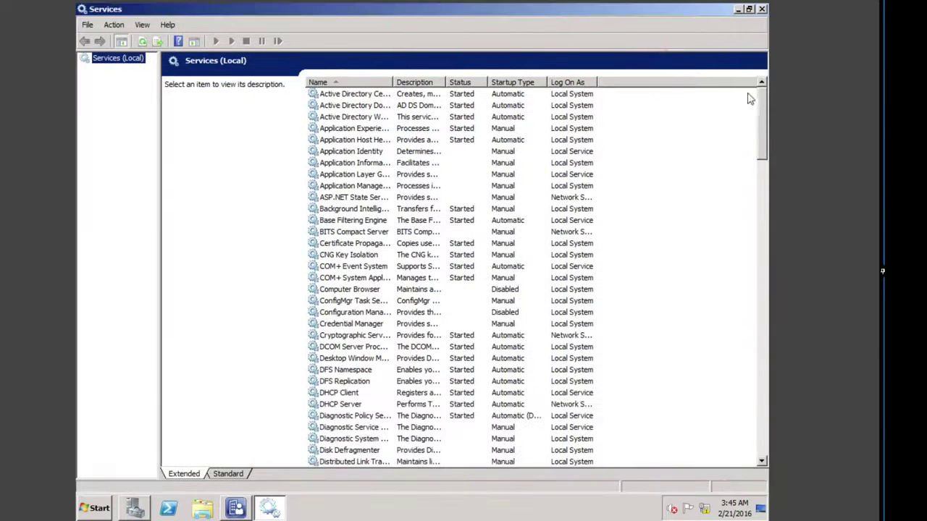
pyautogui.moveTo(768, 106); pyautogui.dragTo(767, 464)
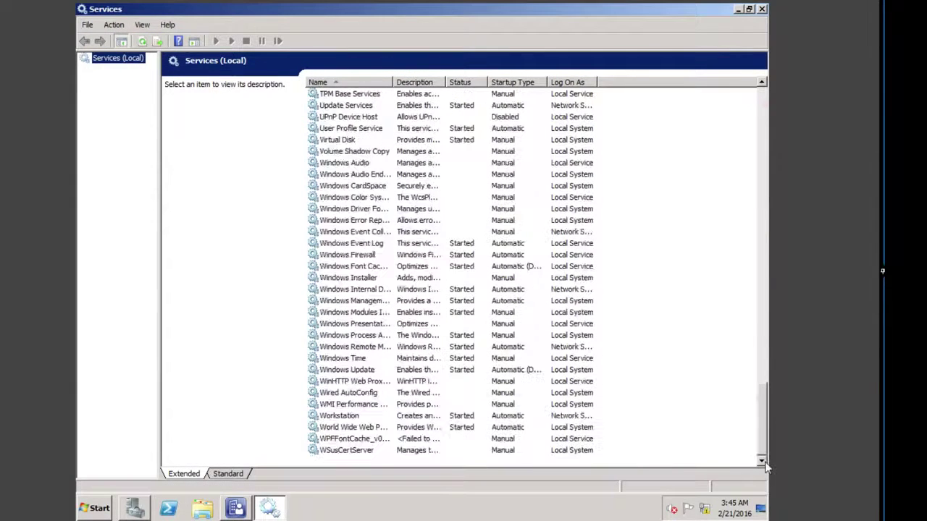
pyautogui.click(346, 450)
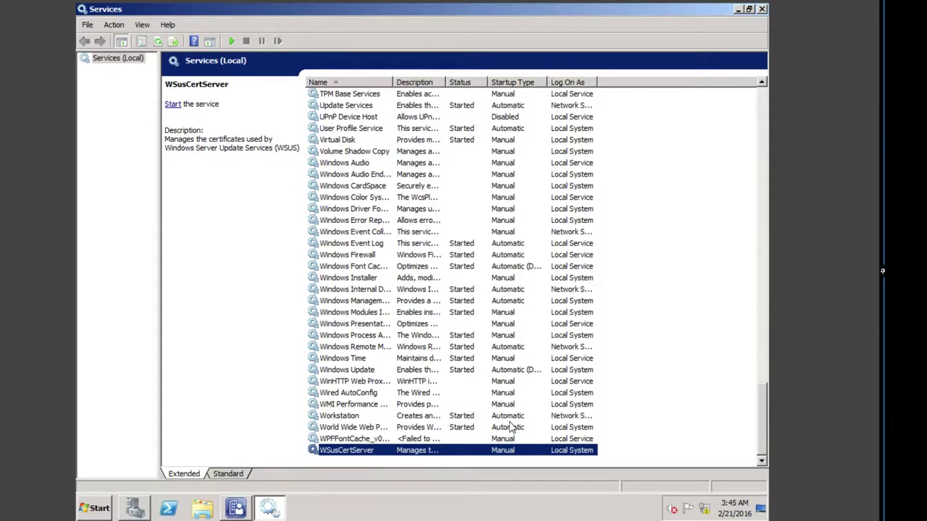
pyautogui.click(762, 10)
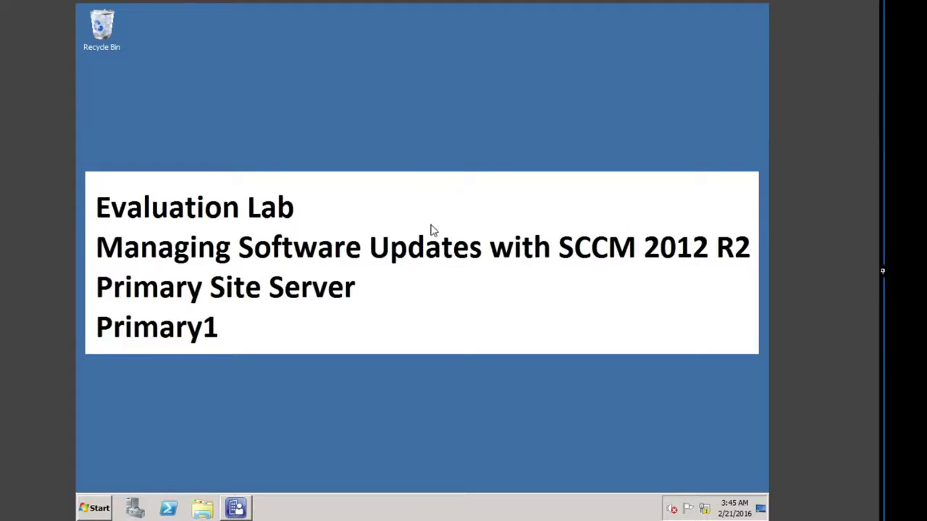
# Step: Return to the Configuration Manager console and start the Add Site System Roles wizard for the Primary1 server
pyautogui.click(239, 508)
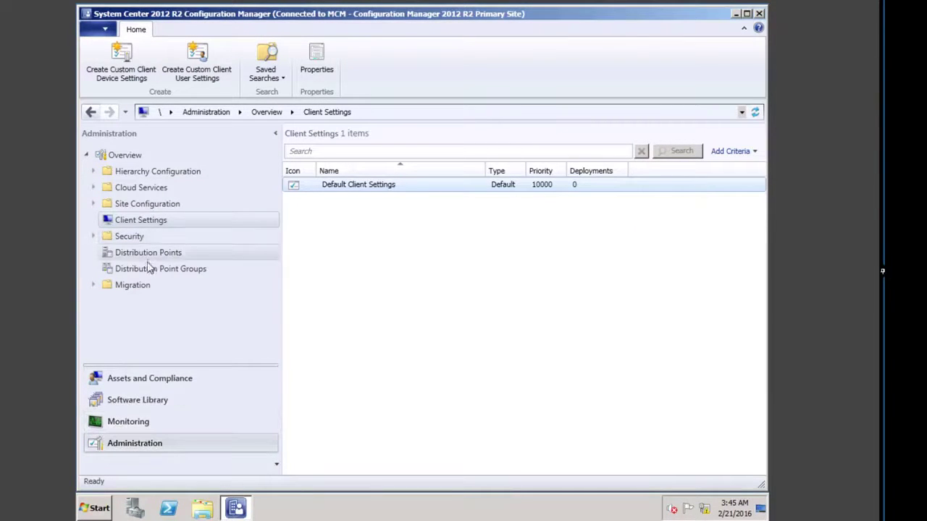
pyautogui.click(124, 157)
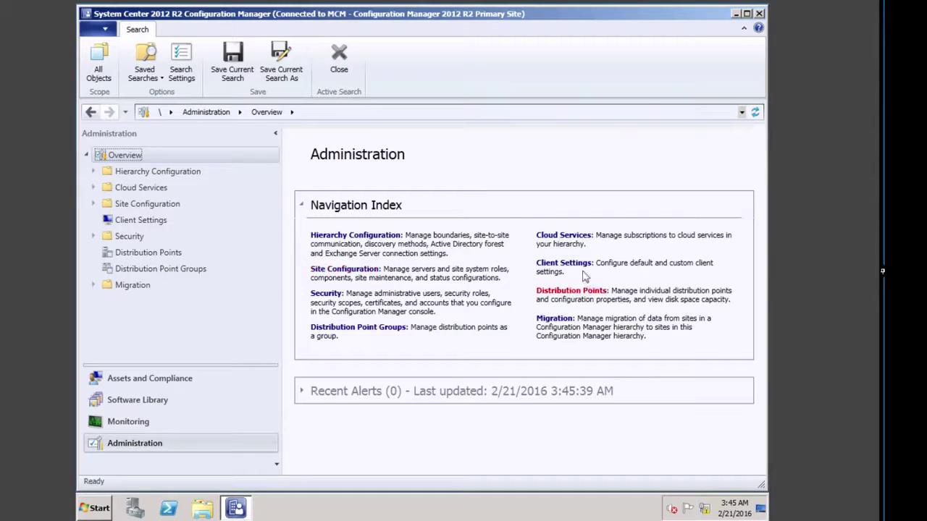
pyautogui.click(358, 271)
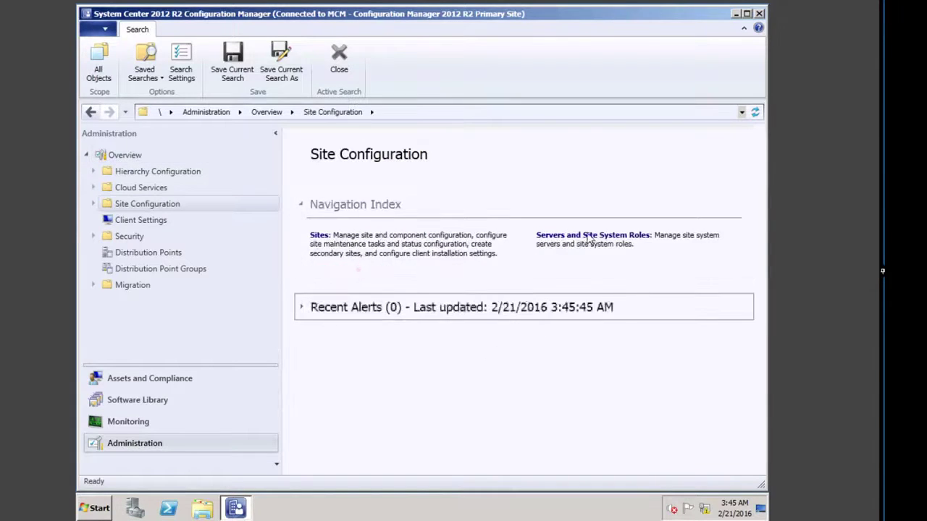
pyautogui.click(567, 234)
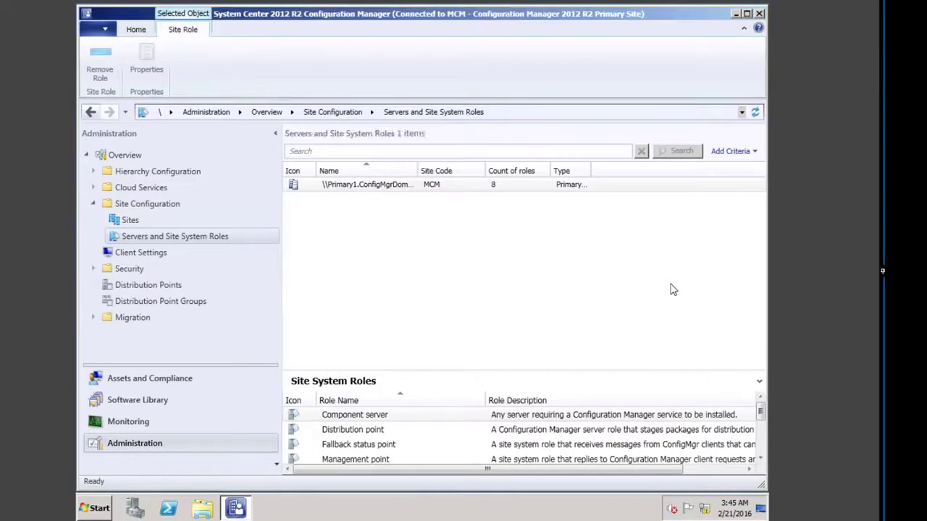
pyautogui.rightClick(390, 185)
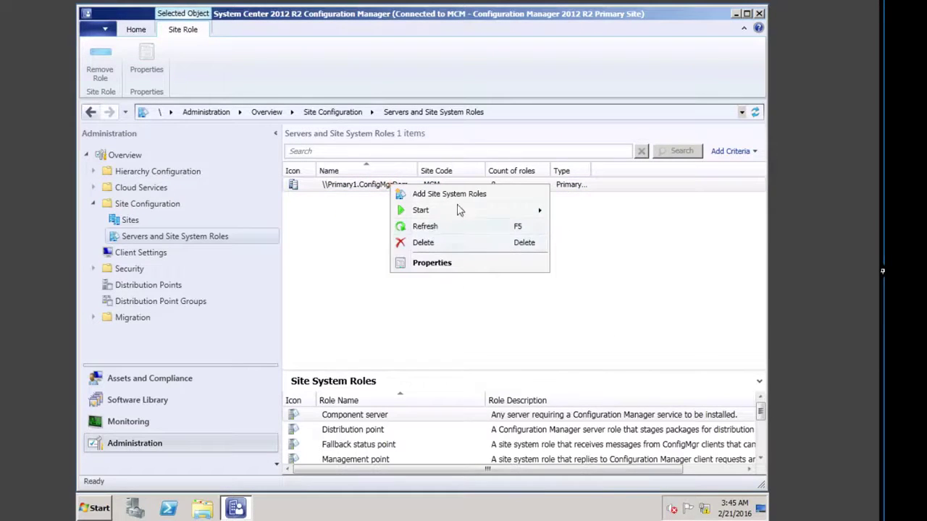
pyautogui.click(455, 193)
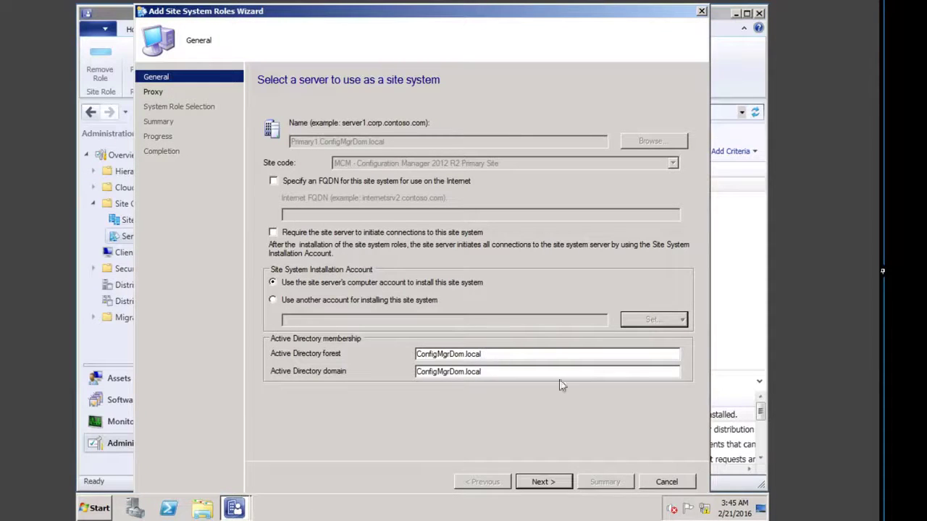
# Step: Keep the default general and proxy settings and select the Software update point role for the server
pyautogui.click(559, 481)
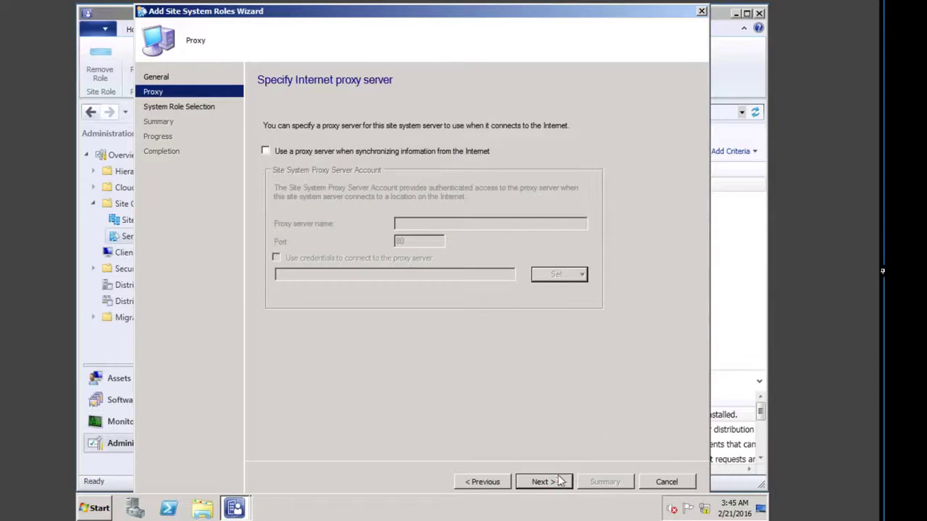
pyautogui.click(558, 482)
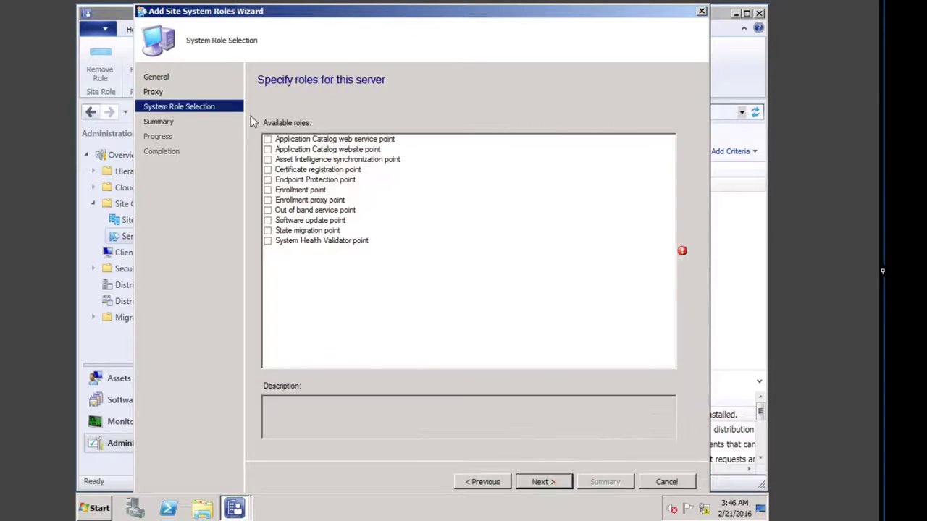
pyautogui.click(267, 220)
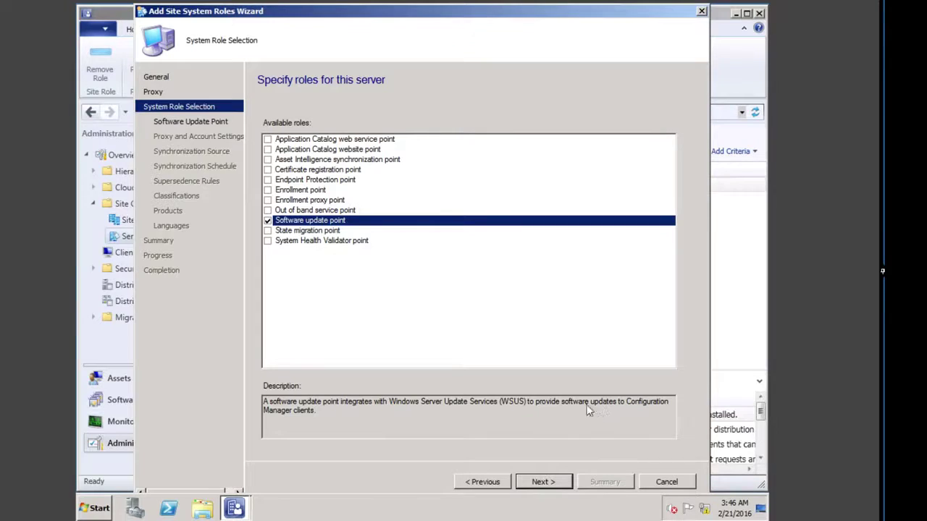
pyautogui.click(549, 485)
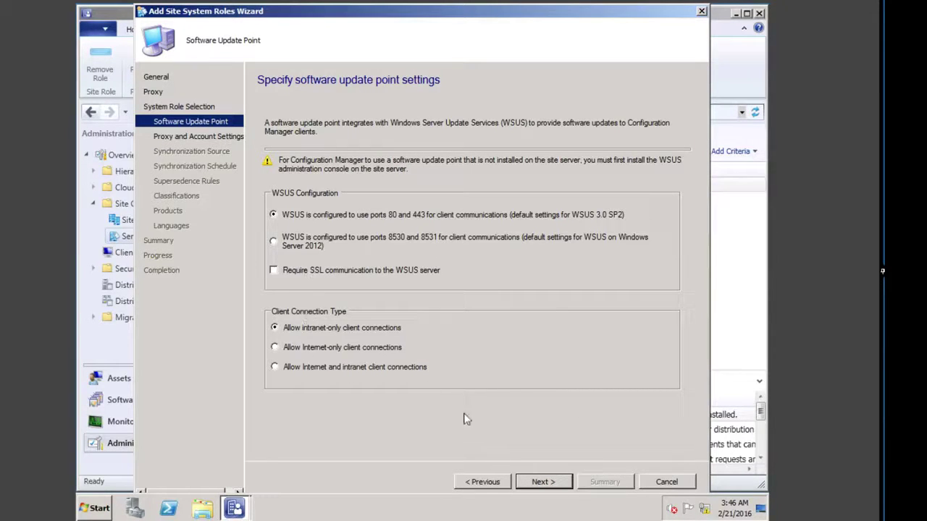
# Step: Accept WSUS ports 80 and 443, intranet-only client connections and no WSUS connection credentials for the software update point
pyautogui.click(542, 484)
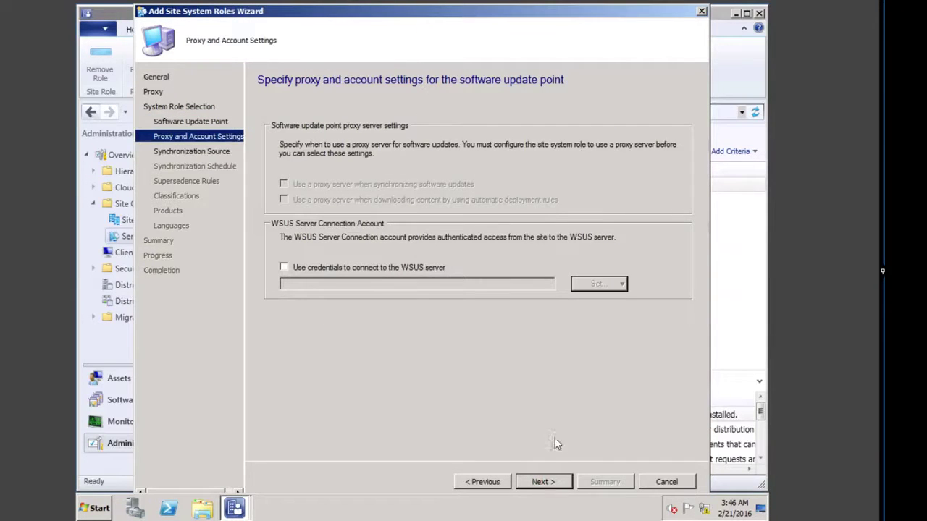
pyautogui.click(542, 482)
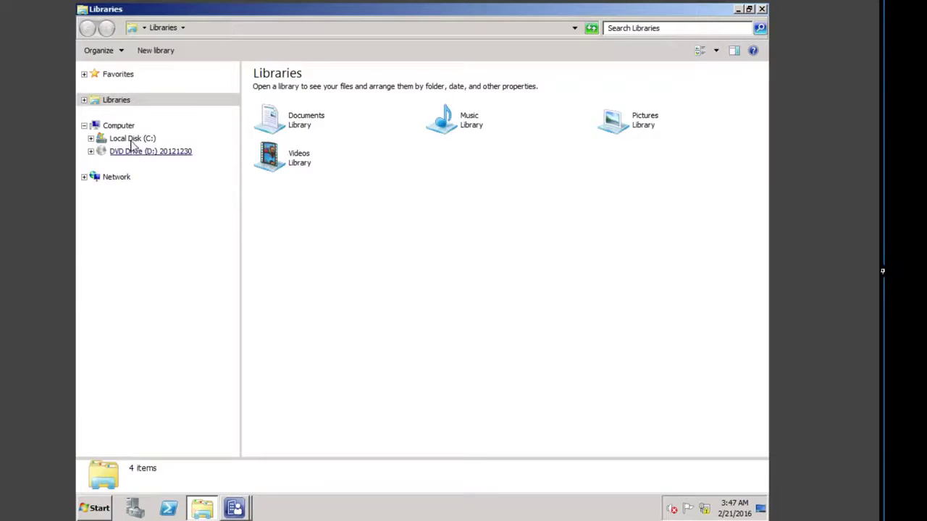
# Step: Look into the WSUS Synthetic folder under C:\Lab Files, and close the file browser to return to the Add Site System Roles Wizard
pyautogui.click(209, 141)
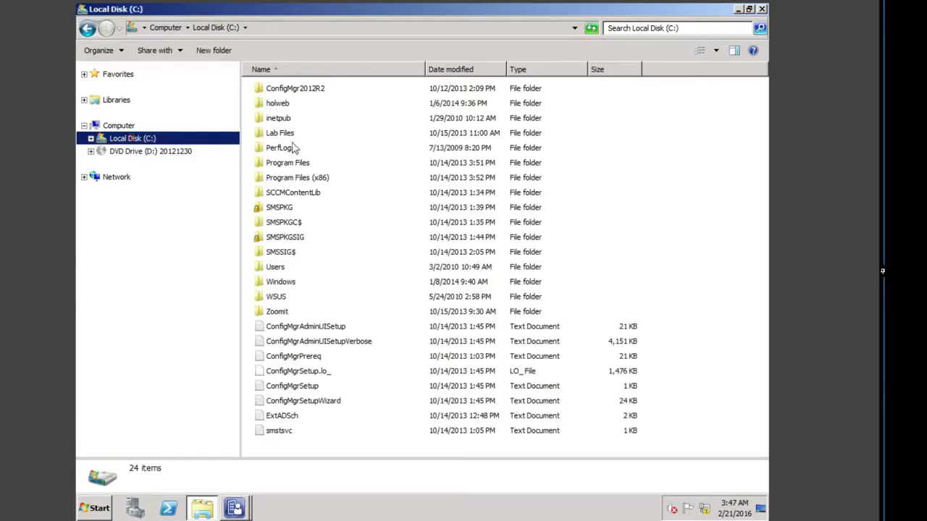
pyautogui.click(290, 134)
pyautogui.doubleClick(290, 134)
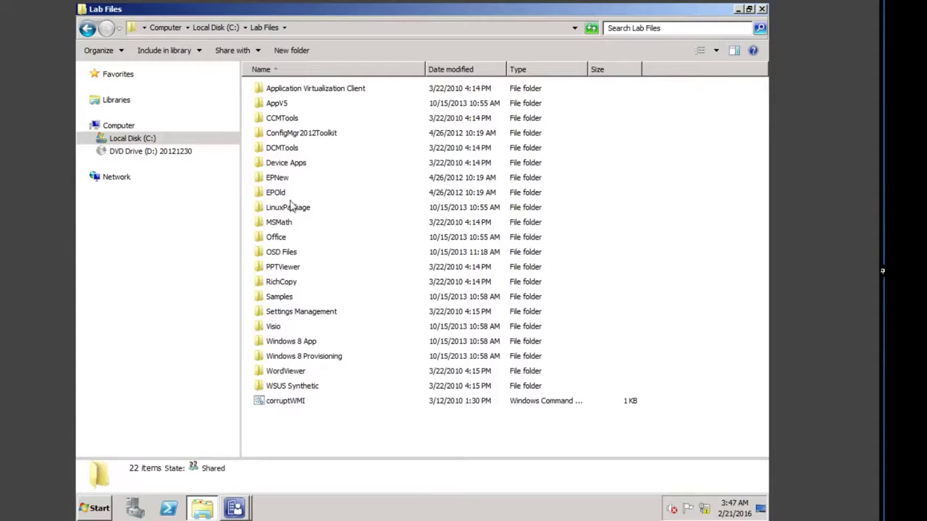
pyautogui.doubleClick(296, 385)
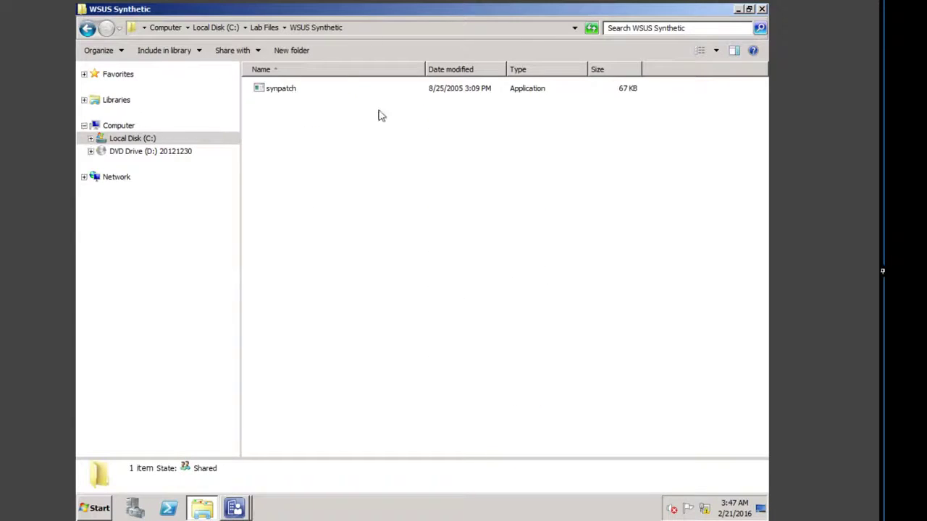
pyautogui.click(86, 27)
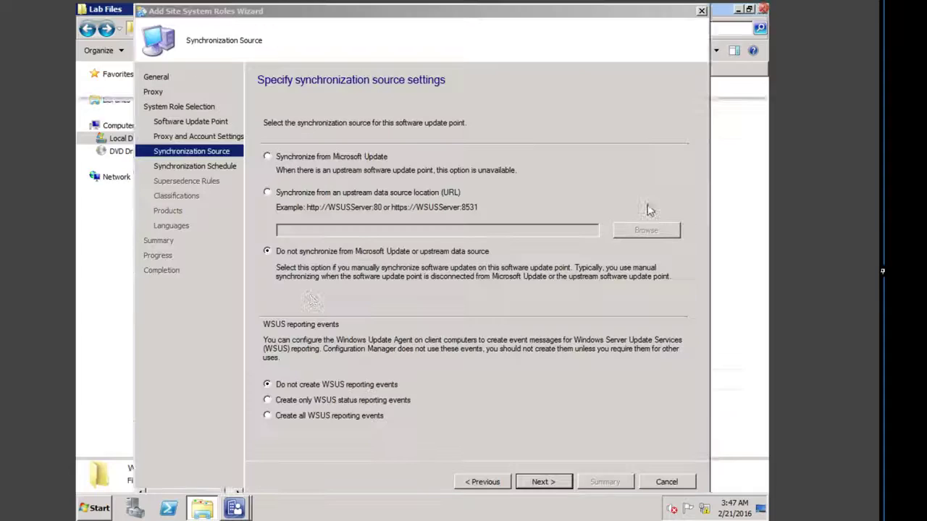
pyautogui.click(762, 8)
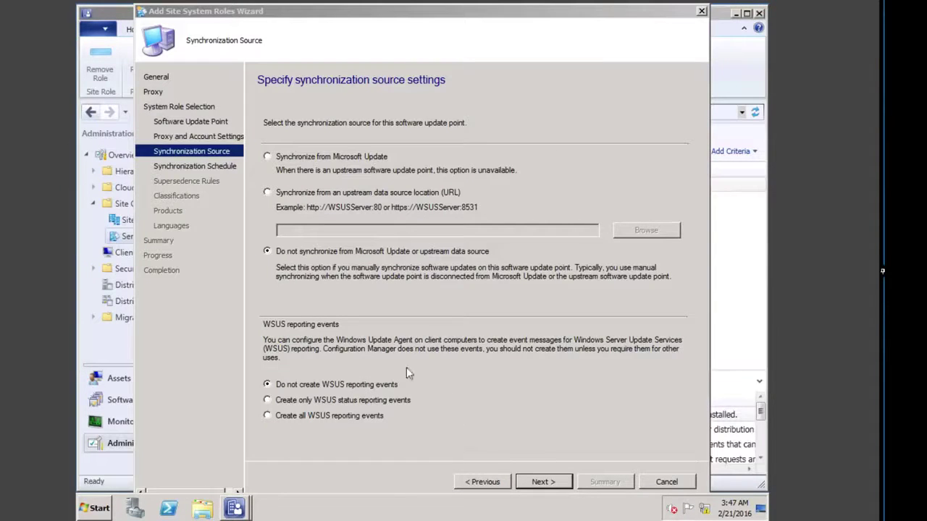
# Step: Keep Microsoft Update and upstream synchronization off, create no WSUS reporting events, set no synchronization schedule, and accept delayed expiry of superseded updates
pyautogui.click(543, 482)
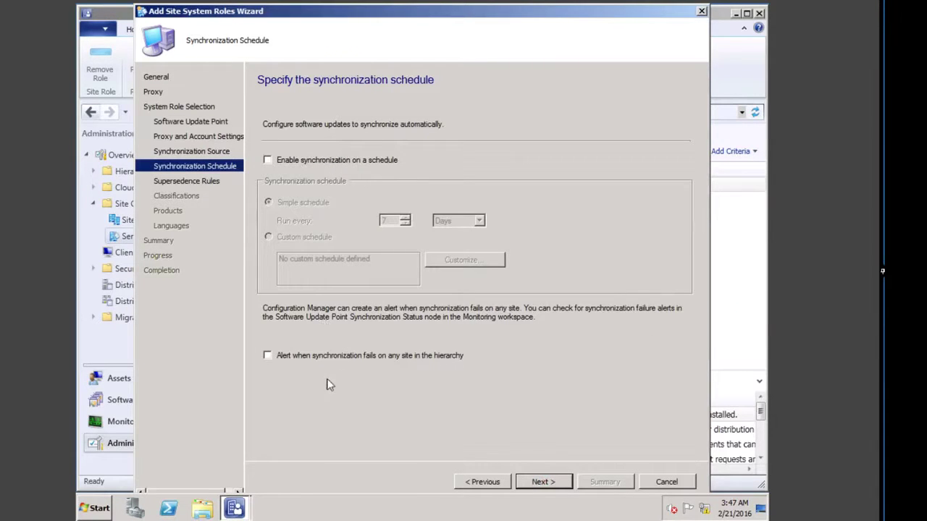
pyautogui.click(286, 360)
pyautogui.click(542, 481)
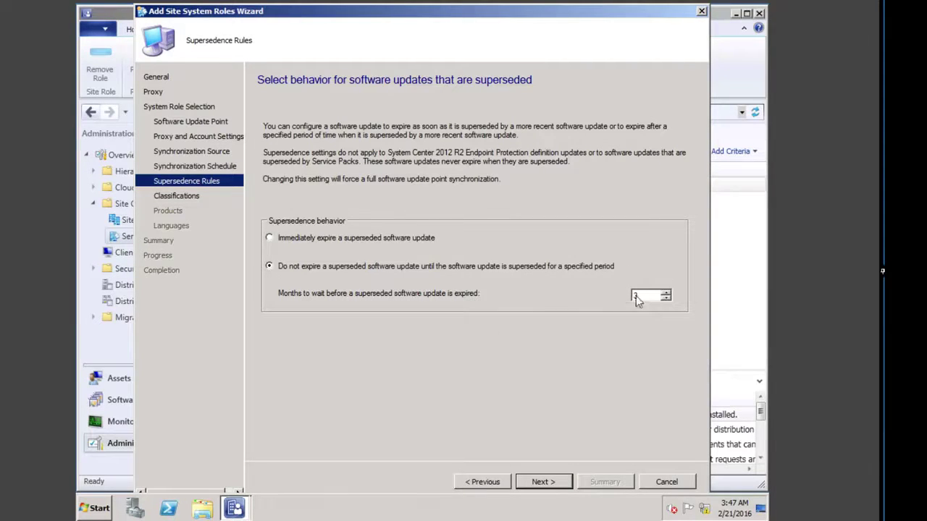
pyautogui.click(547, 483)
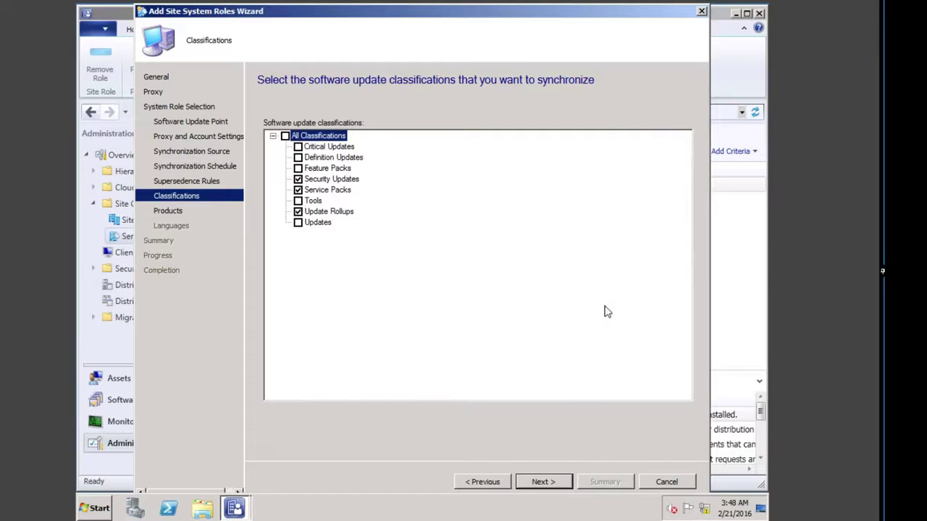
# Step: Limit the update classifications to Critical Updates and Service Packs, and leave all products deselected for synchronization
pyautogui.click(285, 136)
pyautogui.click(286, 137)
pyautogui.click(297, 147)
pyautogui.click(298, 190)
pyautogui.click(543, 480)
pyautogui.click(288, 136)
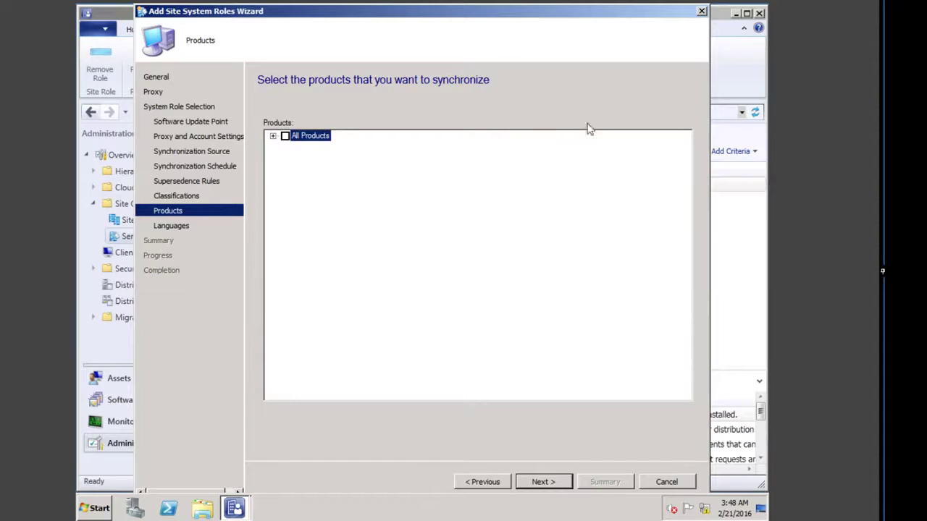
pyautogui.click(552, 481)
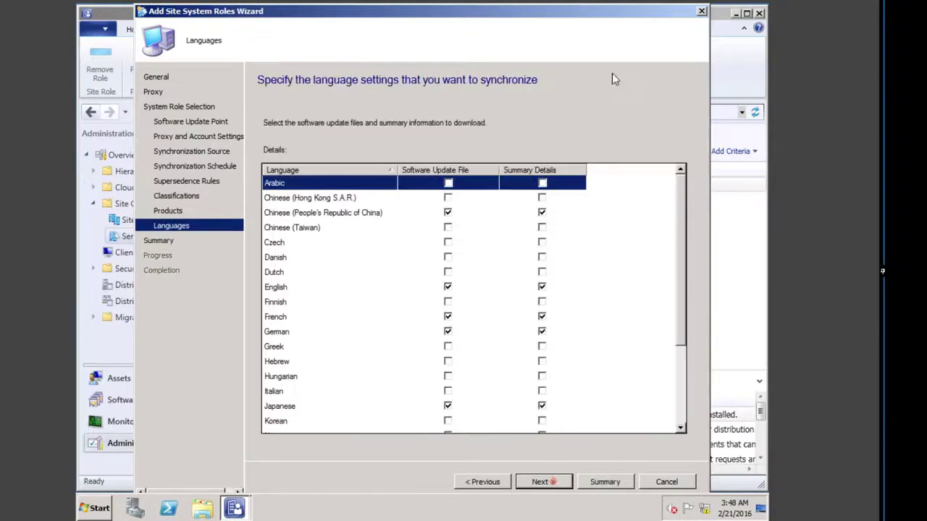
# Step: Deselect update files and summary details for Chinese (People's Republic of China), French, German, Japanese and Russian, keeping only English
pyautogui.click(448, 213)
pyautogui.click(542, 212)
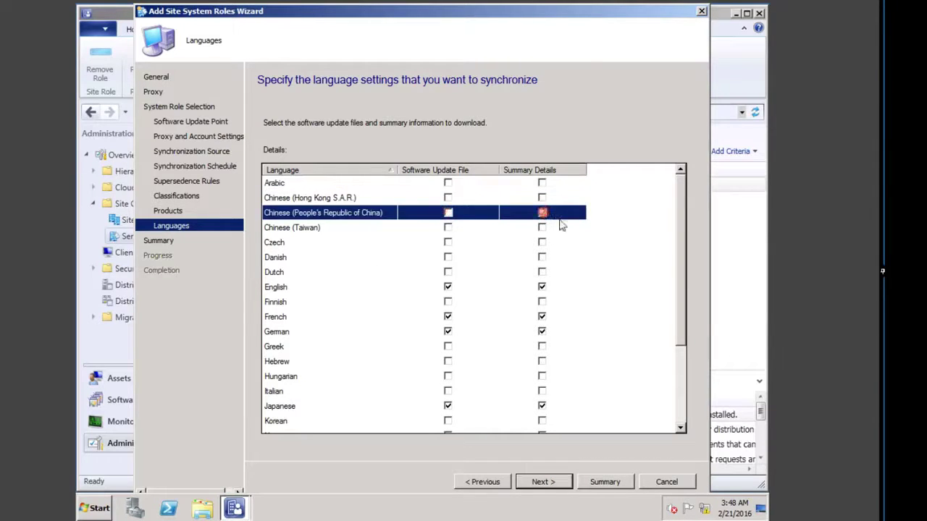
pyautogui.click(448, 316)
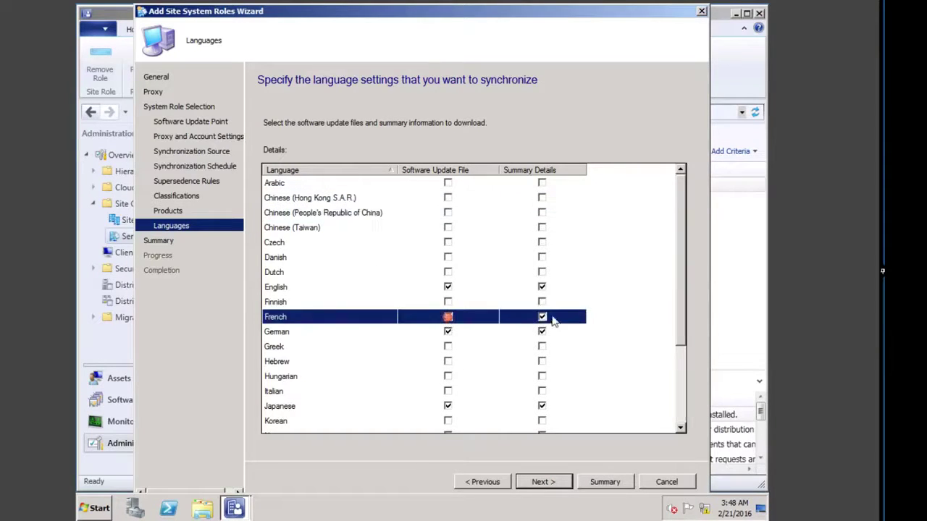
pyautogui.click(541, 317)
pyautogui.click(448, 332)
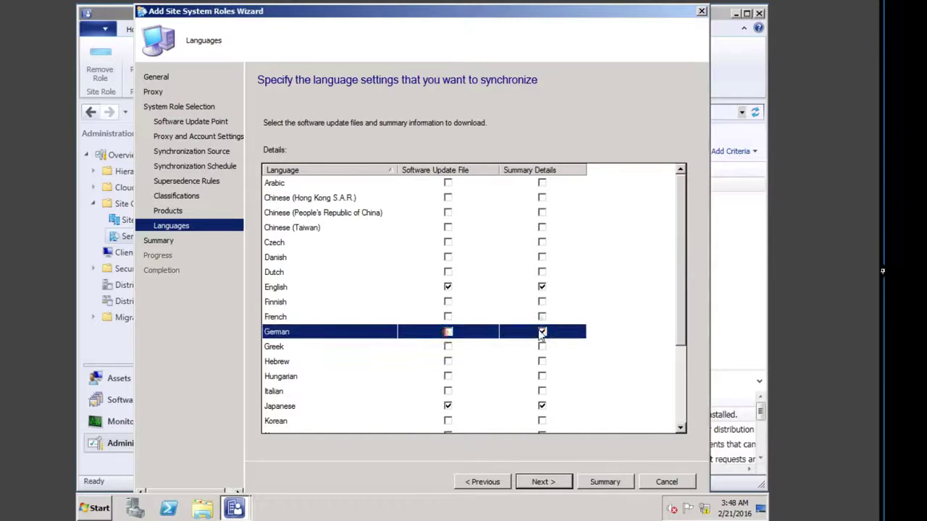
pyautogui.click(542, 331)
pyautogui.click(447, 407)
pyautogui.click(542, 406)
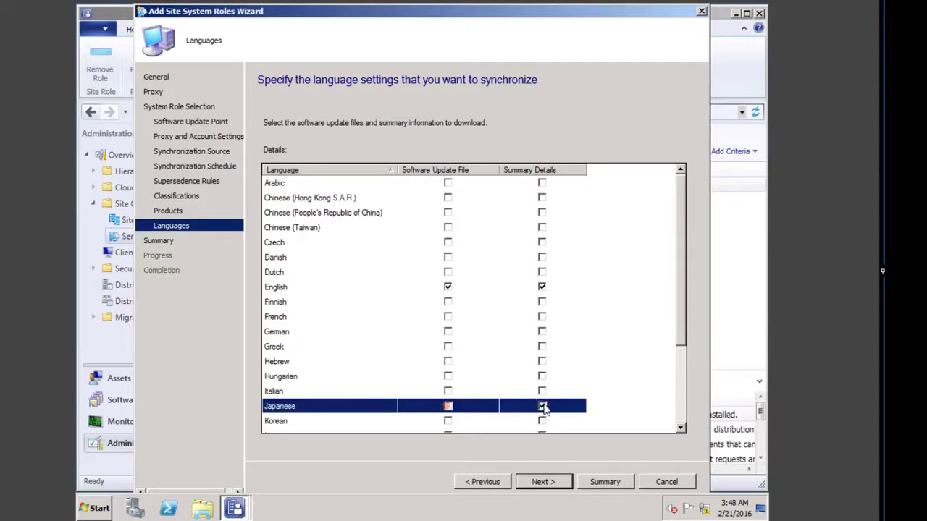
pyautogui.moveTo(685, 301); pyautogui.dragTo(673, 374)
pyautogui.click(447, 391)
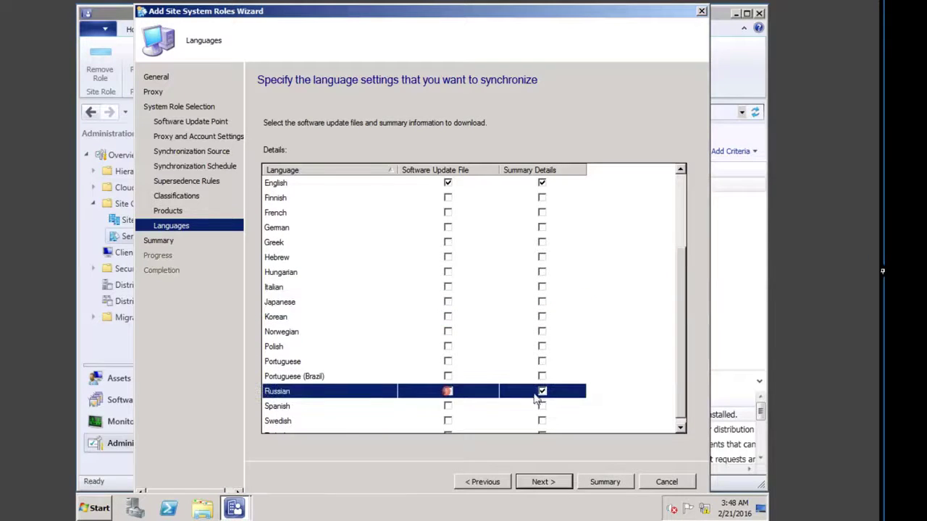
pyautogui.click(542, 391)
pyautogui.click(680, 347)
pyautogui.click(679, 185)
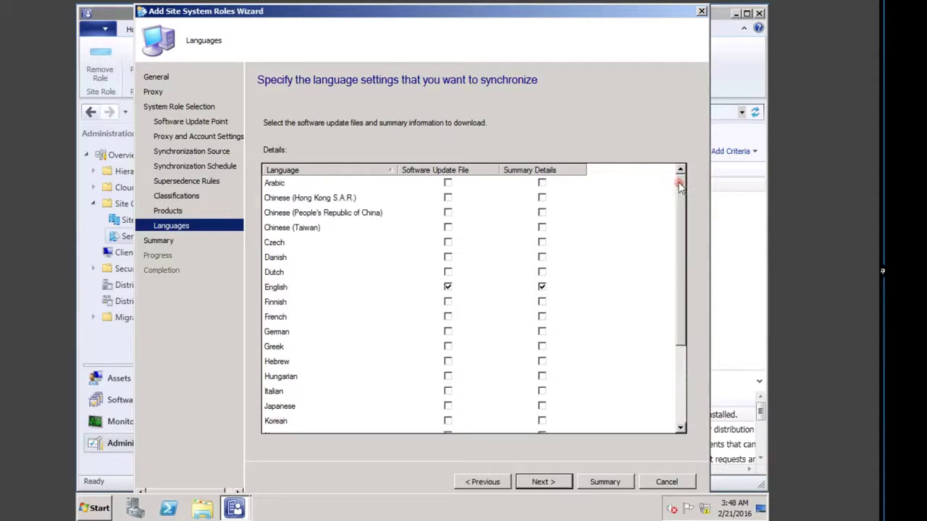
# Step: Confirm the software update point settings for Primary1, apply them and close the completed wizard
pyautogui.click(542, 482)
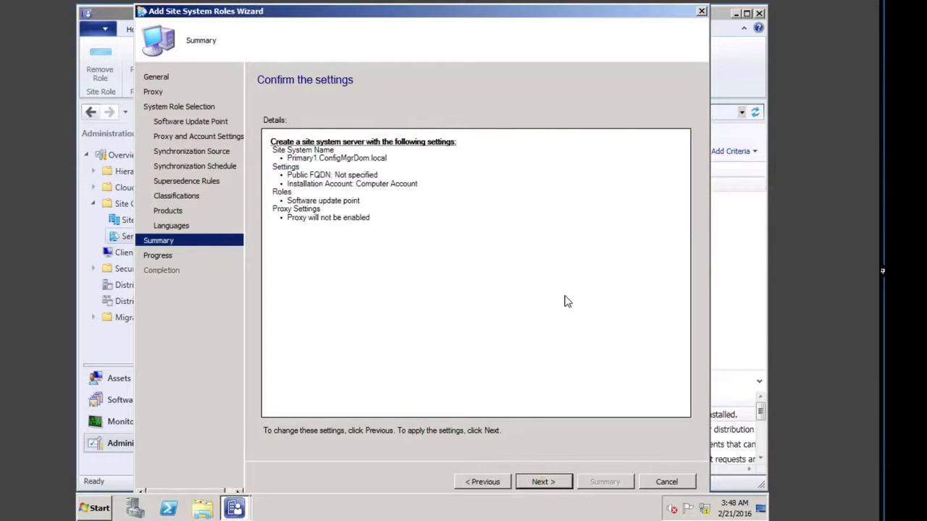
pyautogui.click(543, 482)
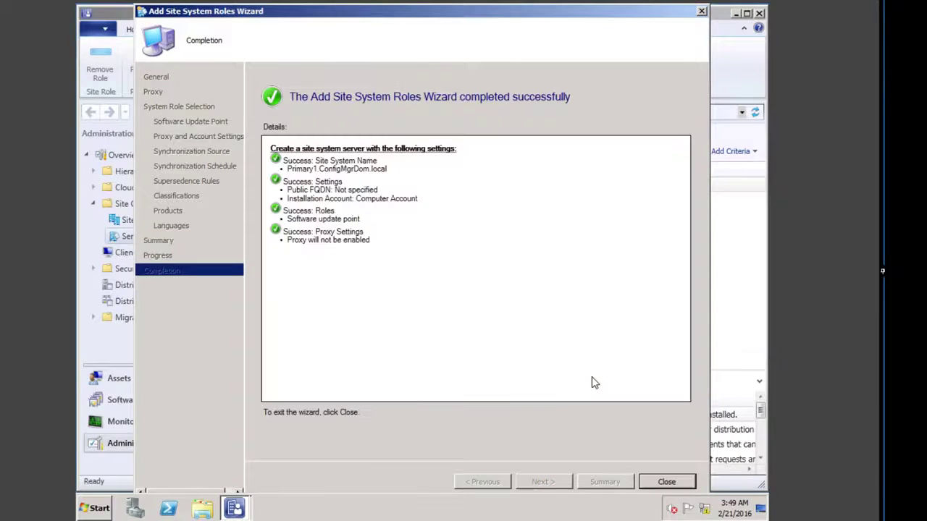
pyautogui.click(668, 482)
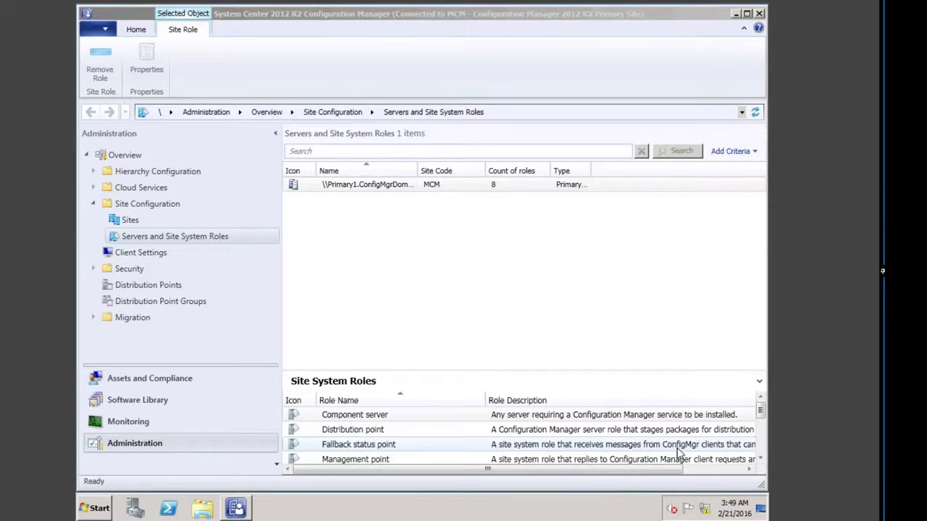
# Step: Locate the Software update point role in the site system roles list of the Primary1 server
pyautogui.click(760, 459)
pyautogui.click(760, 459)
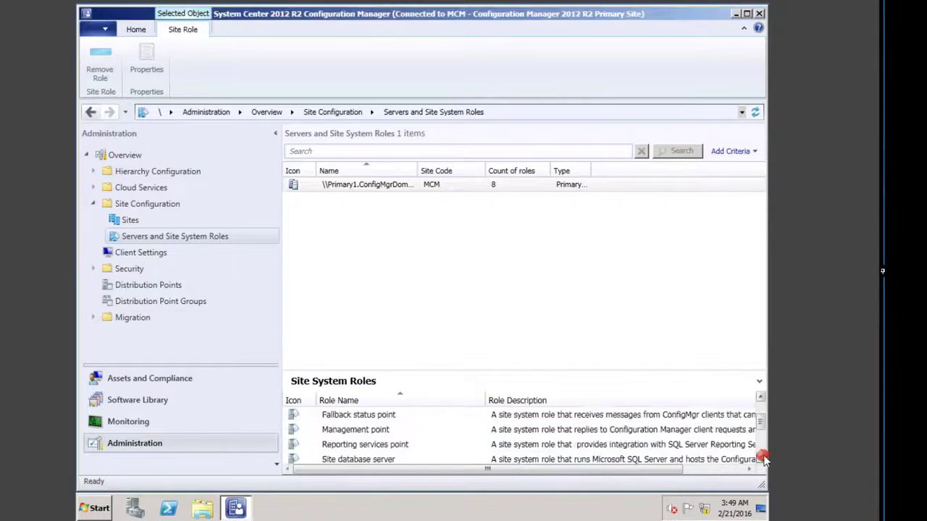
pyautogui.click(760, 459)
pyautogui.click(760, 459)
pyautogui.click(760, 459)
pyautogui.click(760, 459)
pyautogui.click(364, 446)
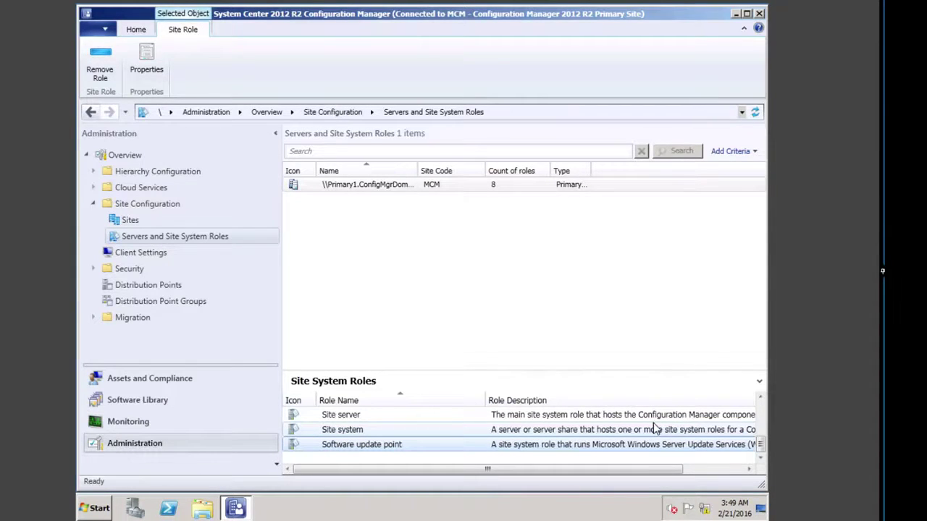
# Step: Switch to Windows Explorer and open the Logs folder in C:\Program Files\Microsoft Configuration Manager
pyautogui.click(206, 505)
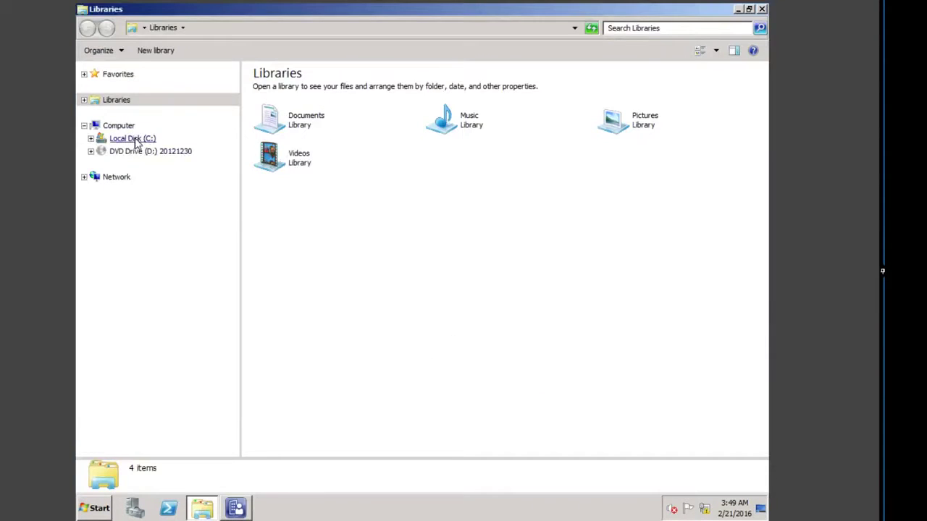
pyautogui.click(134, 139)
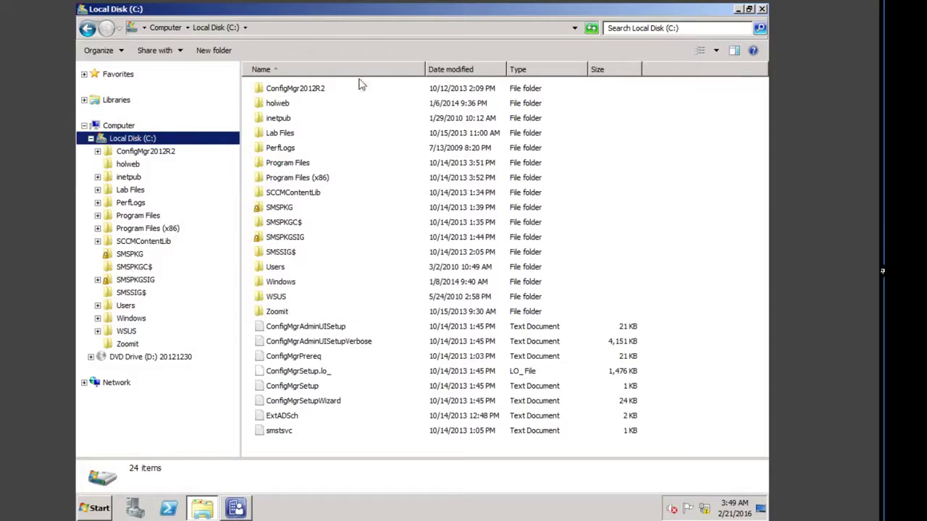
pyautogui.click(300, 163)
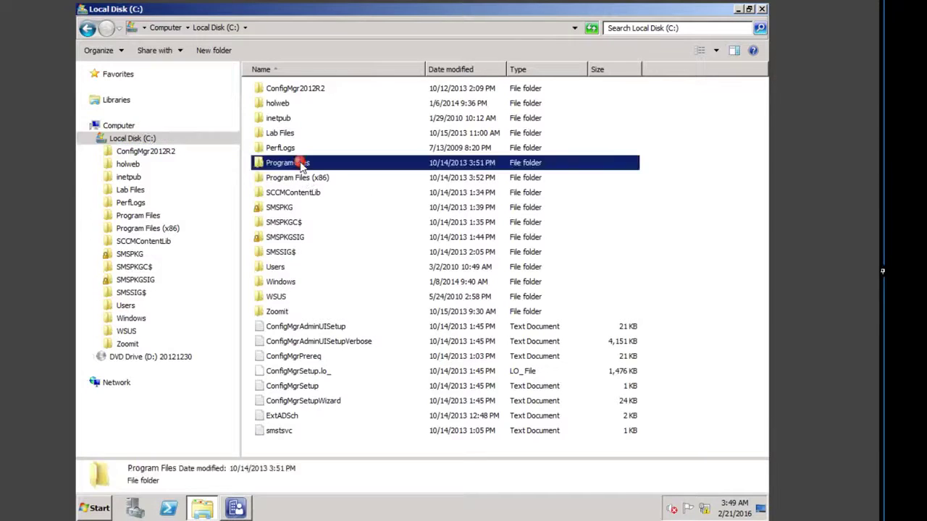
pyautogui.doubleClick(300, 164)
pyautogui.doubleClick(307, 133)
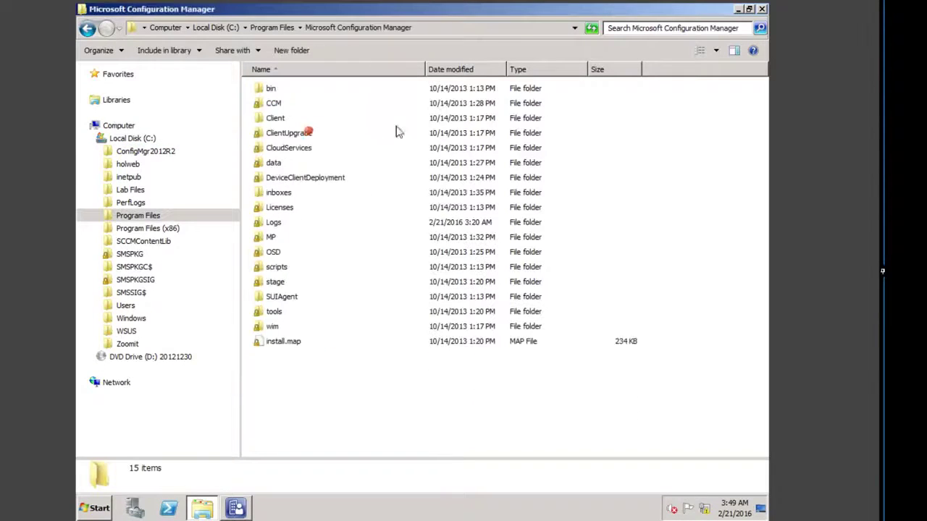
pyautogui.click(278, 223)
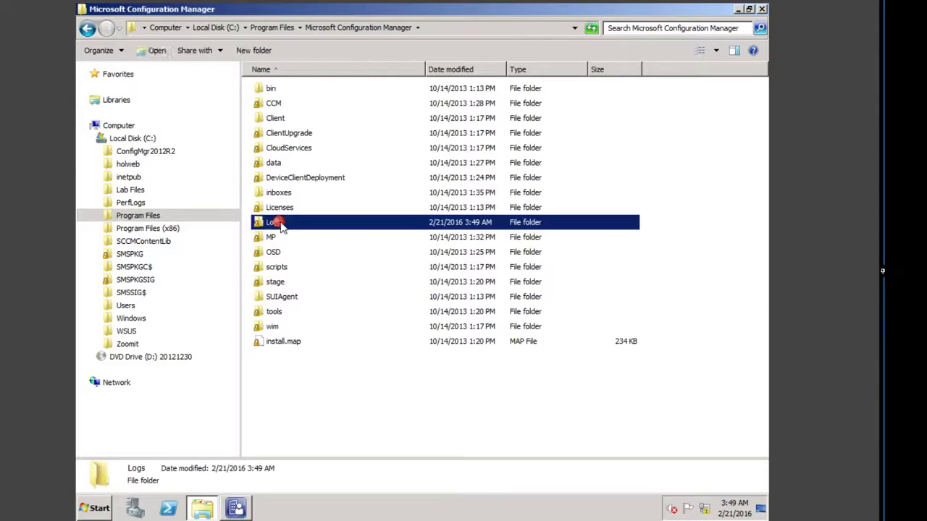
pyautogui.doubleClick(279, 223)
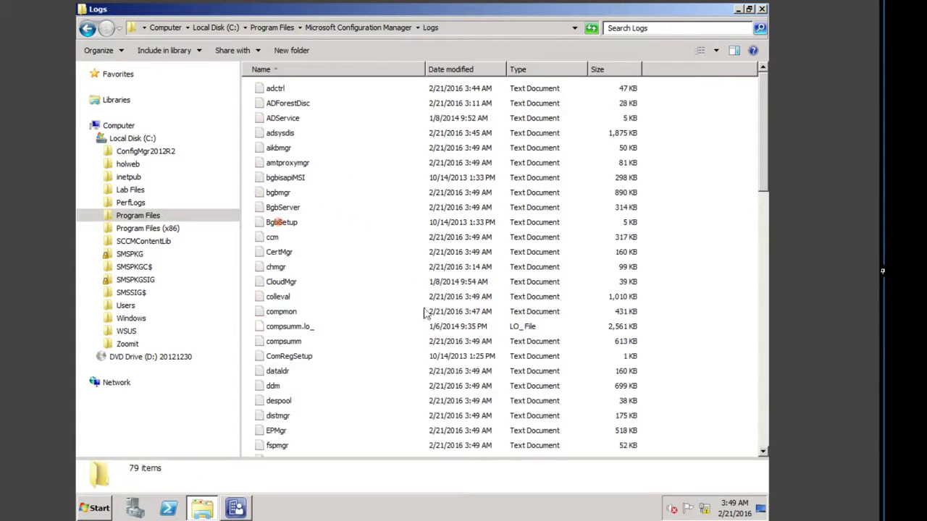
# Step: Find the SUPSetup log, check its installation result line for the software update point, and close the log
pyautogui.click(276, 356)
pyautogui.write('se')
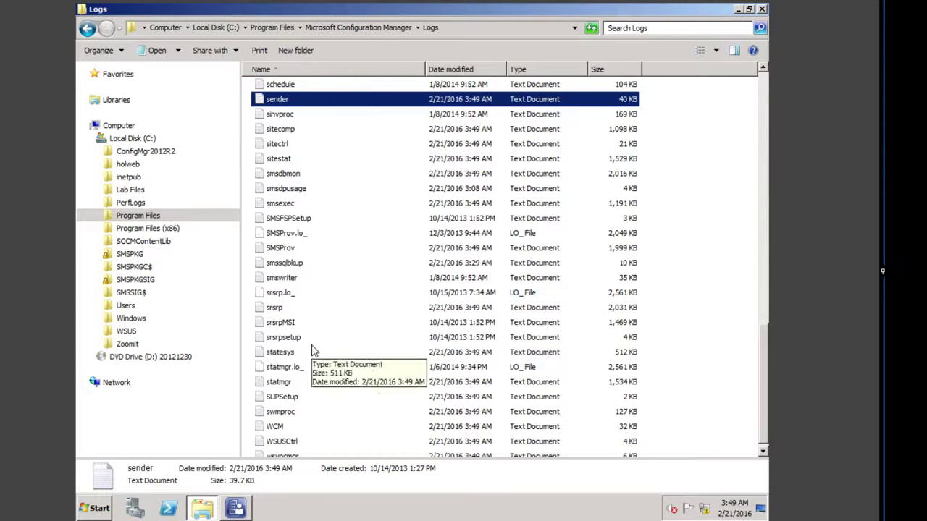
pyautogui.write('sup')
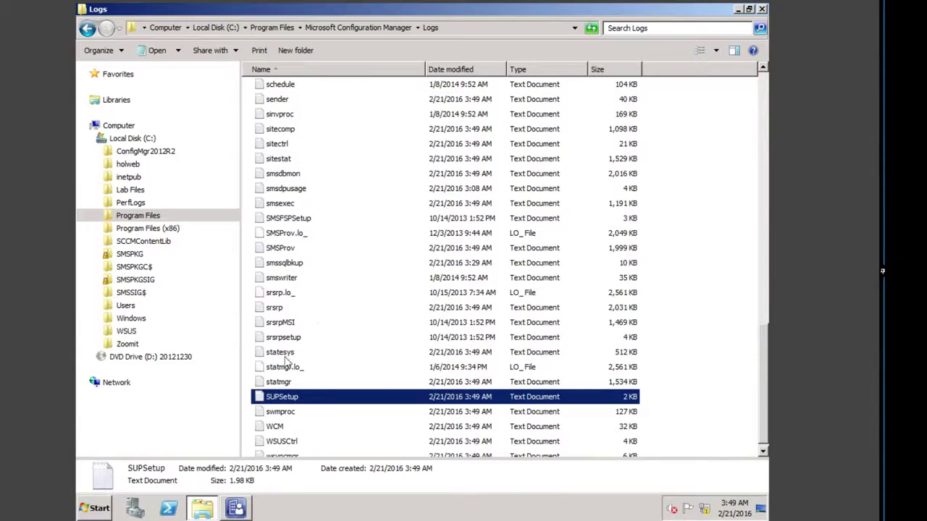
pyautogui.doubleClick(293, 397)
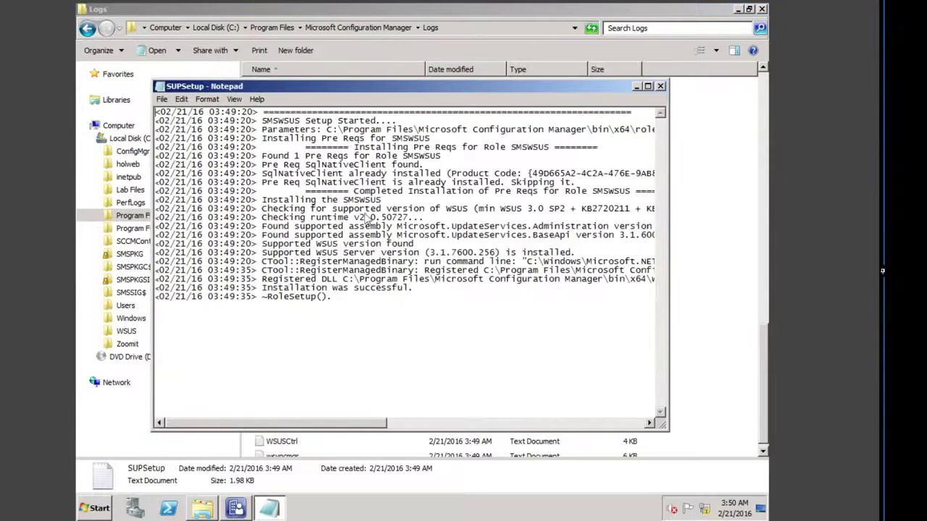
pyautogui.moveTo(416, 291); pyautogui.dragTo(262, 288)
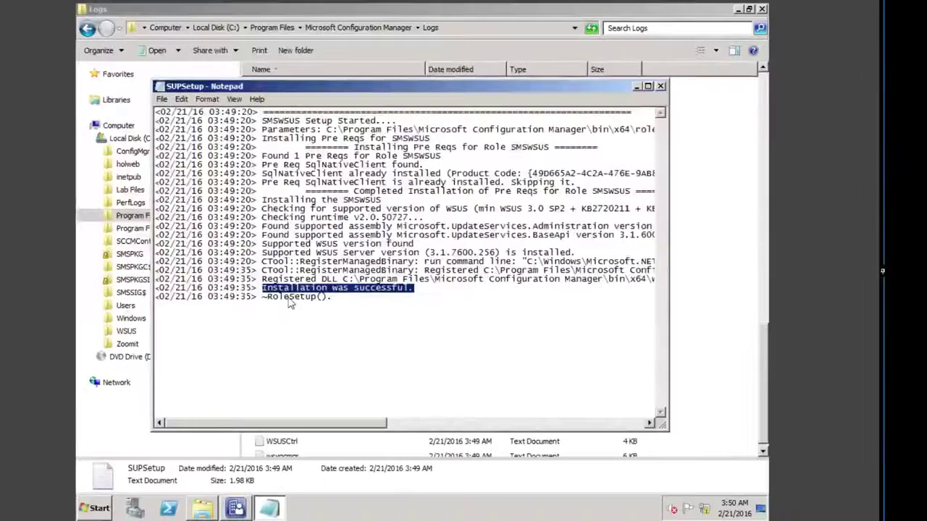
pyautogui.click(660, 86)
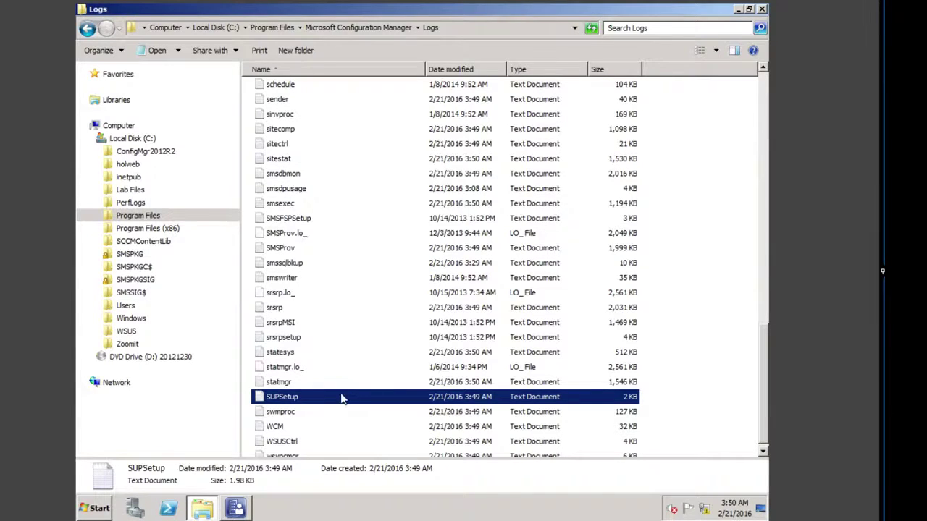
# Step: Open the WSUSCtrl log with word wrap on, check its final line about the WSUS database connection, and close the log
pyautogui.scroll(-1, 318, 433)
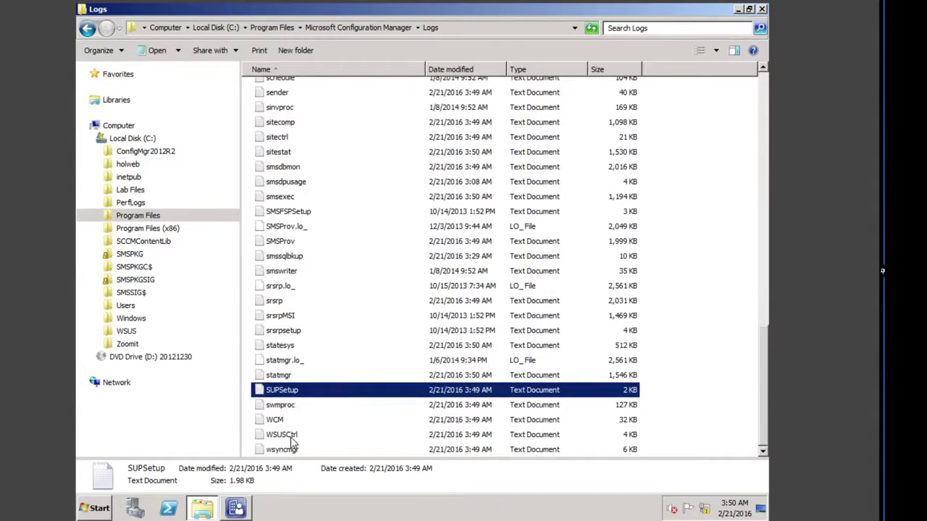
pyautogui.click(289, 437)
pyautogui.doubleClick(289, 437)
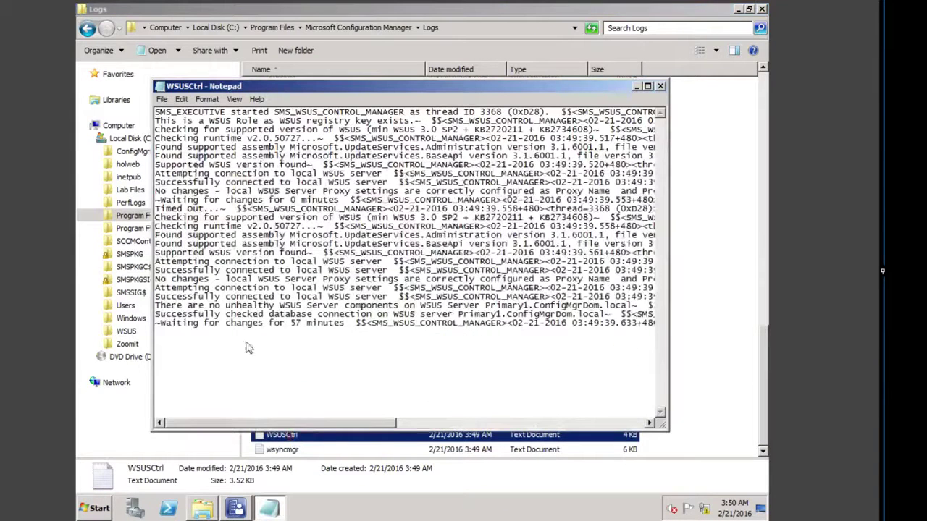
pyautogui.click(207, 99)
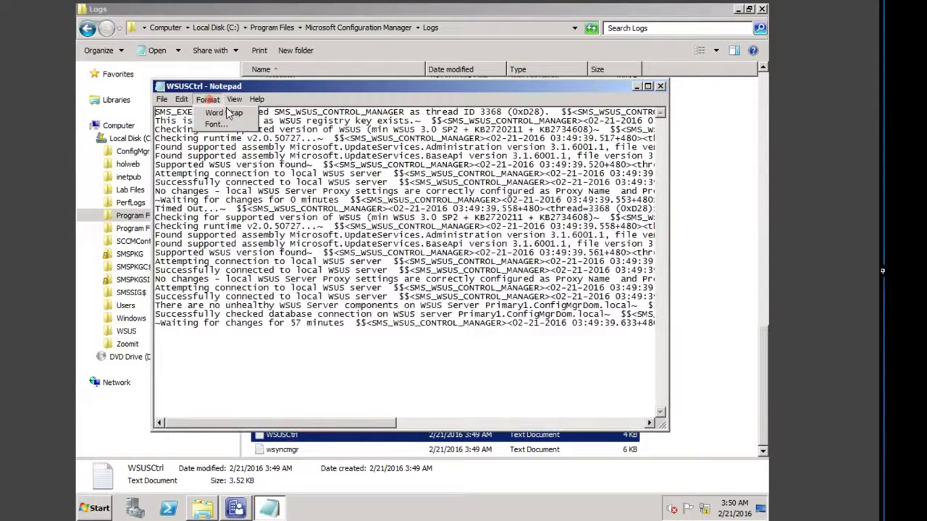
pyautogui.click(219, 112)
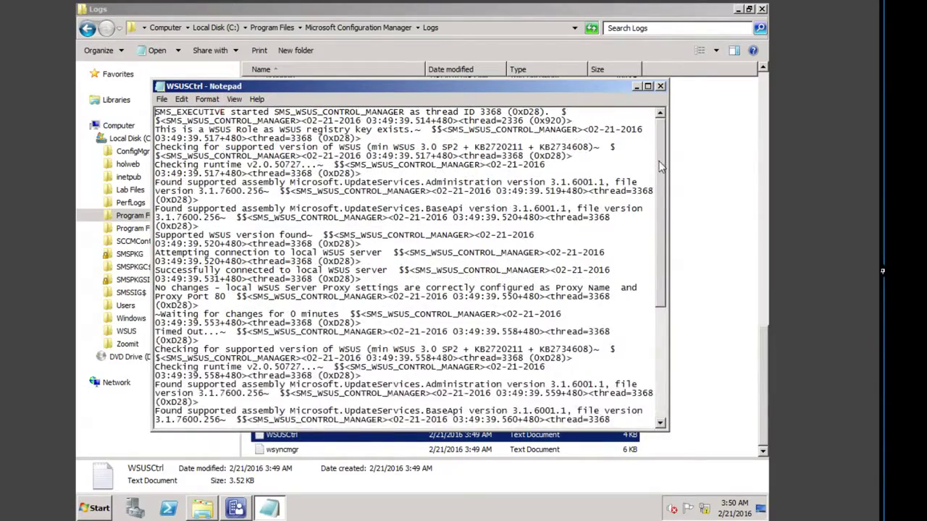
pyautogui.moveTo(662, 167); pyautogui.dragTo(655, 399)
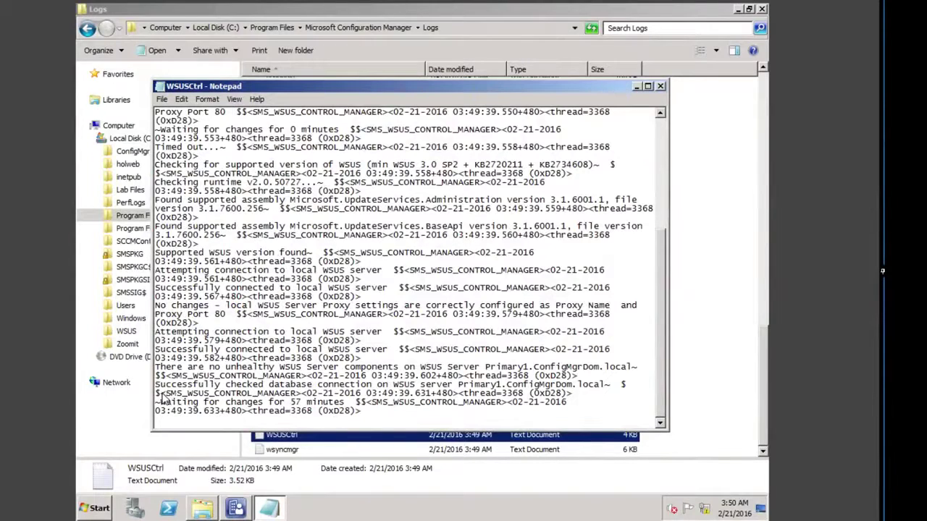
pyautogui.moveTo(158, 391); pyautogui.dragTo(501, 388)
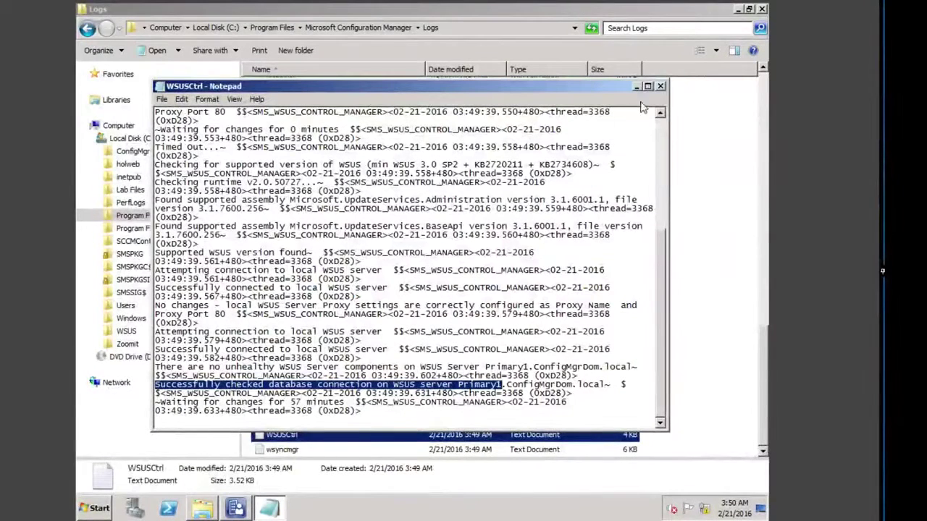
pyautogui.click(660, 87)
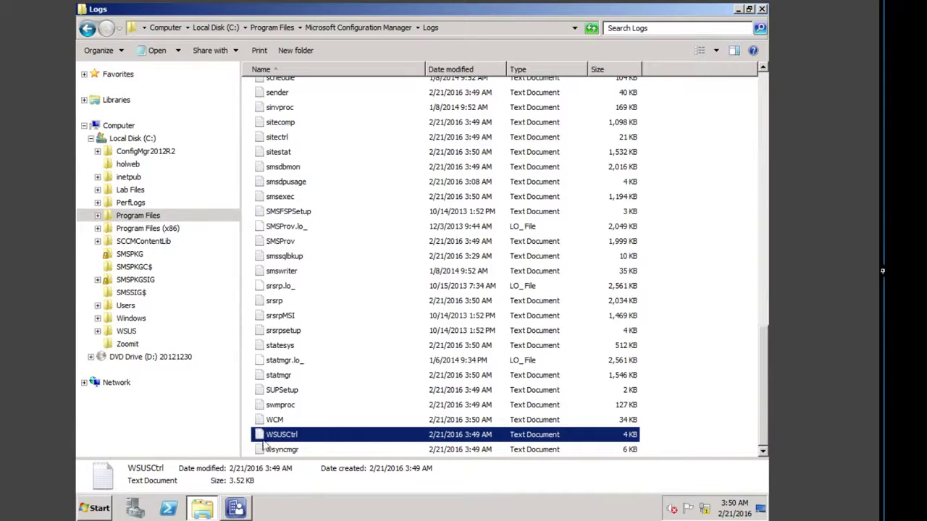
# Step: Return to the Configuration Manager console and show the Site Status list under System Status in the Monitoring workspace
pyautogui.click(737, 11)
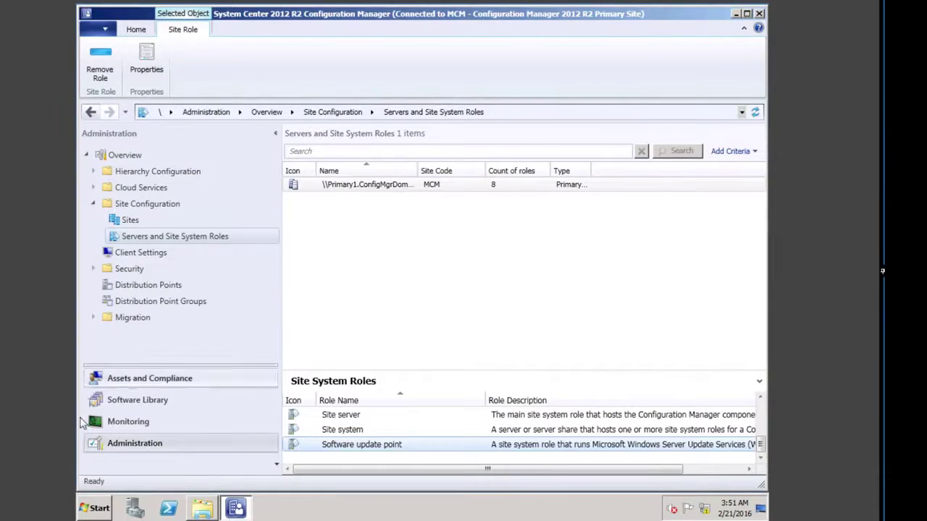
pyautogui.click(120, 422)
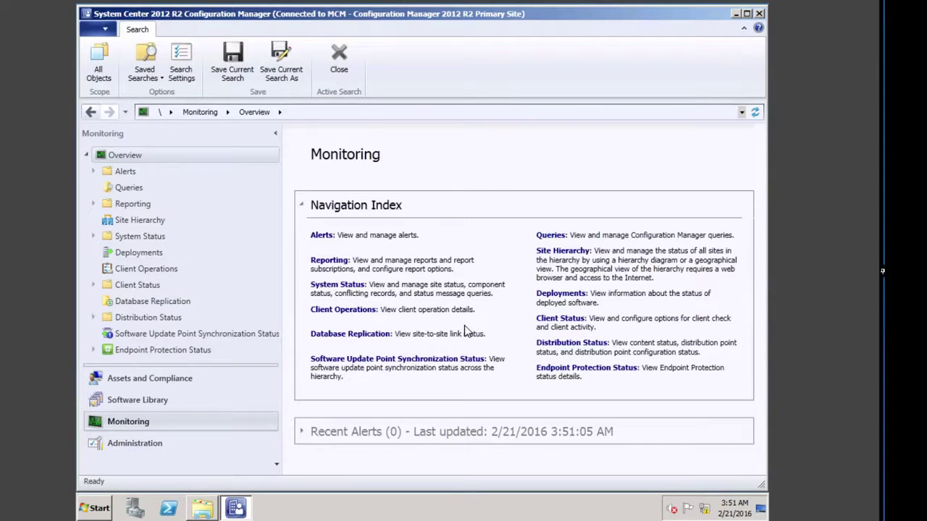
pyautogui.click(344, 284)
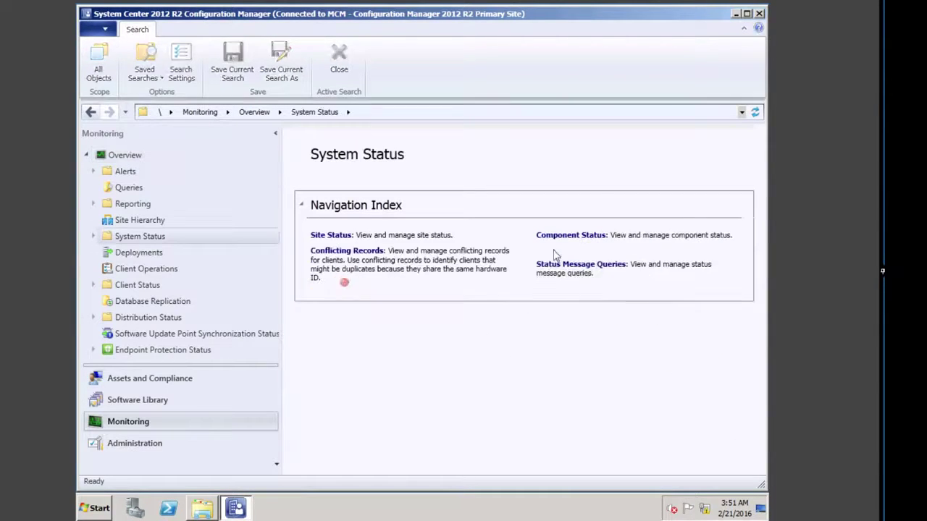
pyautogui.click(334, 235)
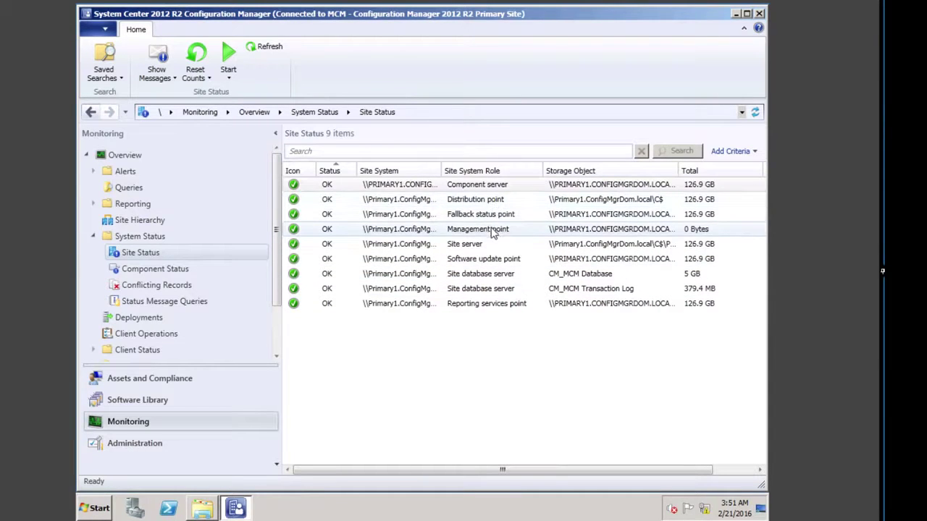
# Step: Show all status messages for the Software update point role, review the Policy Provider entries, and close the message viewer
pyautogui.click(492, 259)
pyautogui.rightClick(493, 262)
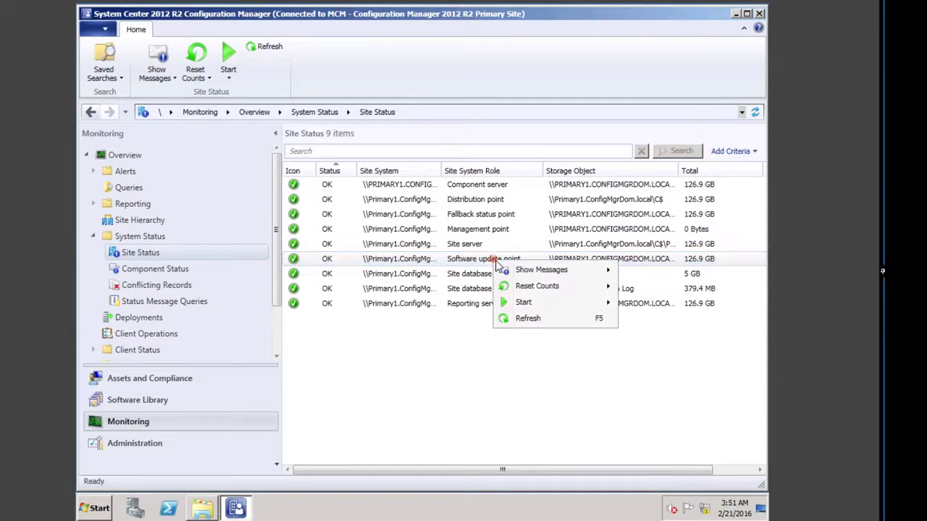
pyautogui.click(536, 268)
pyautogui.click(640, 270)
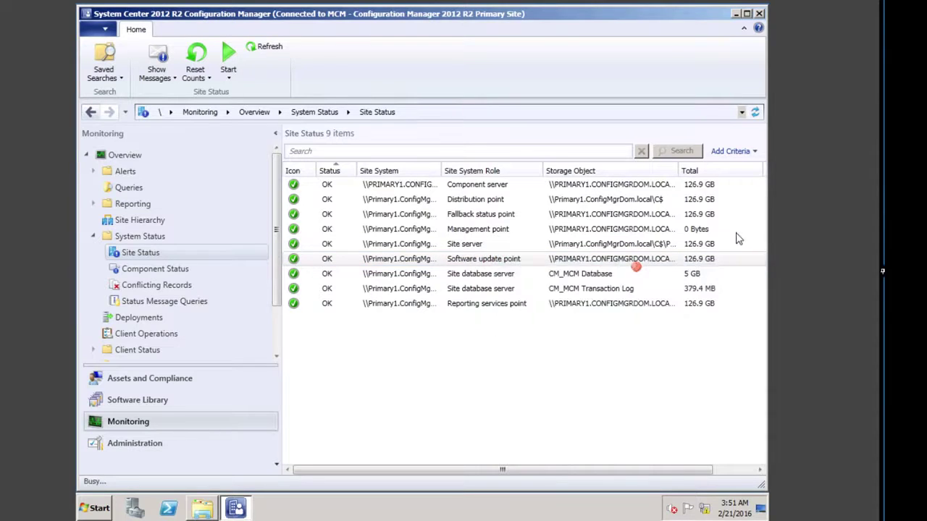
pyautogui.click(407, 358)
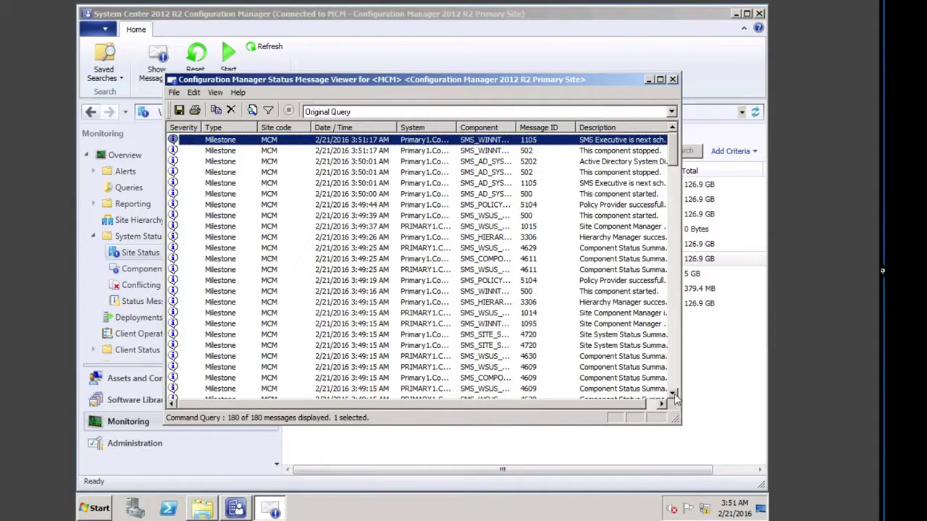
pyautogui.click(620, 206)
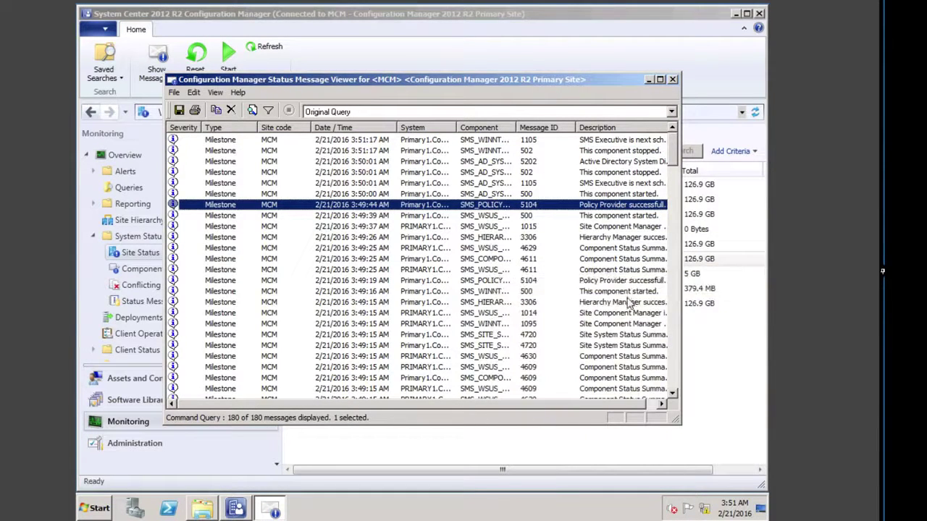
pyautogui.click(625, 280)
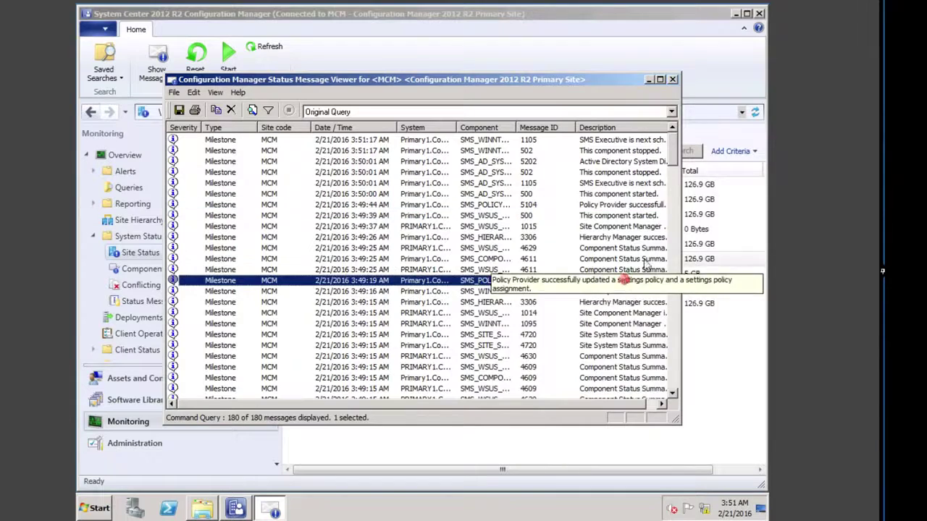
pyautogui.click(673, 80)
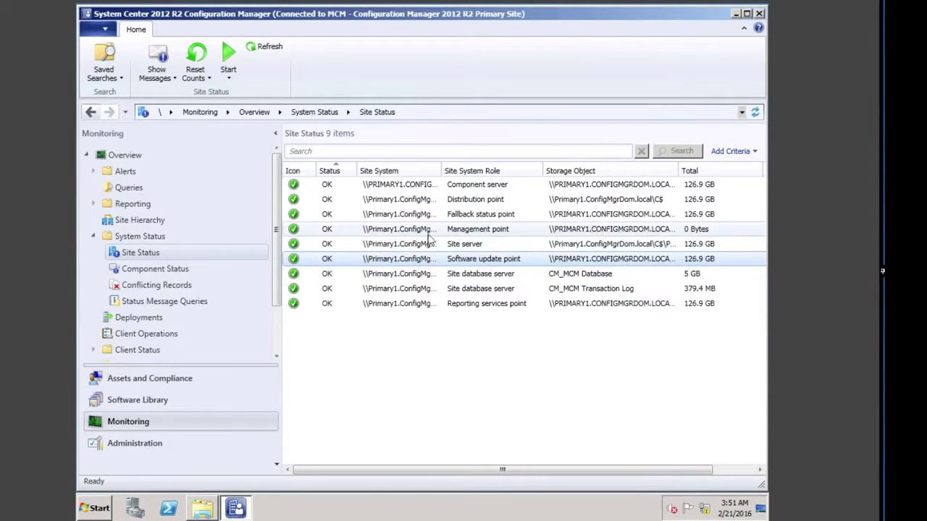
# Step: Show the Component Status list and sort it by component name in descending order to locate the WSUS components
pyautogui.click(147, 270)
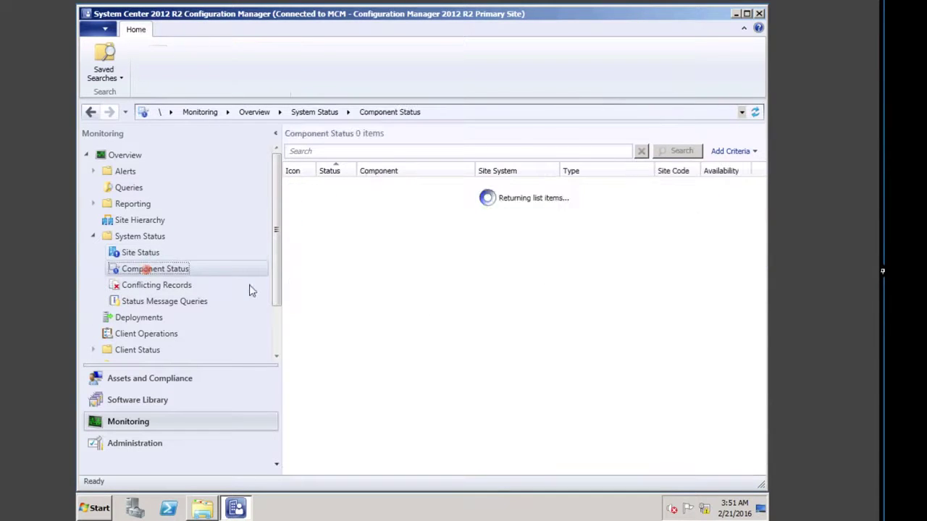
pyautogui.click(409, 171)
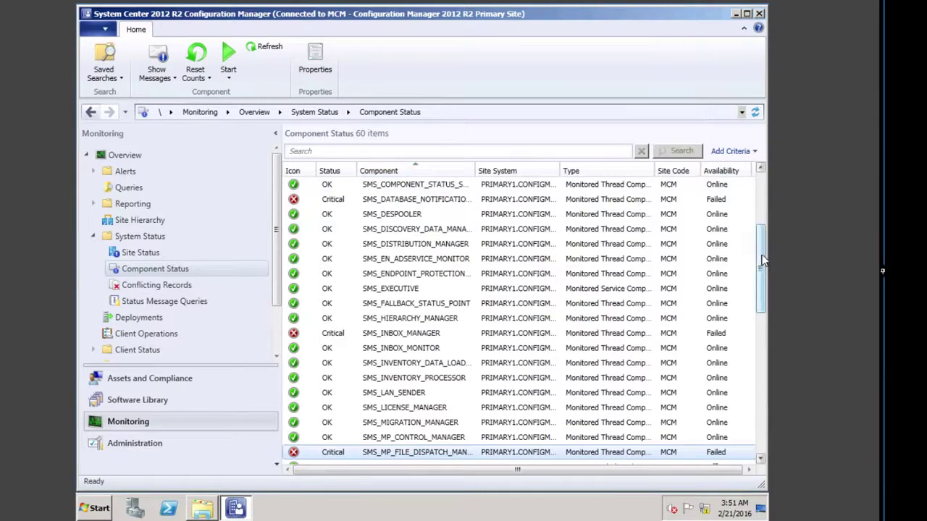
pyautogui.moveTo(761, 255); pyautogui.dragTo(758, 151)
pyautogui.click(431, 166)
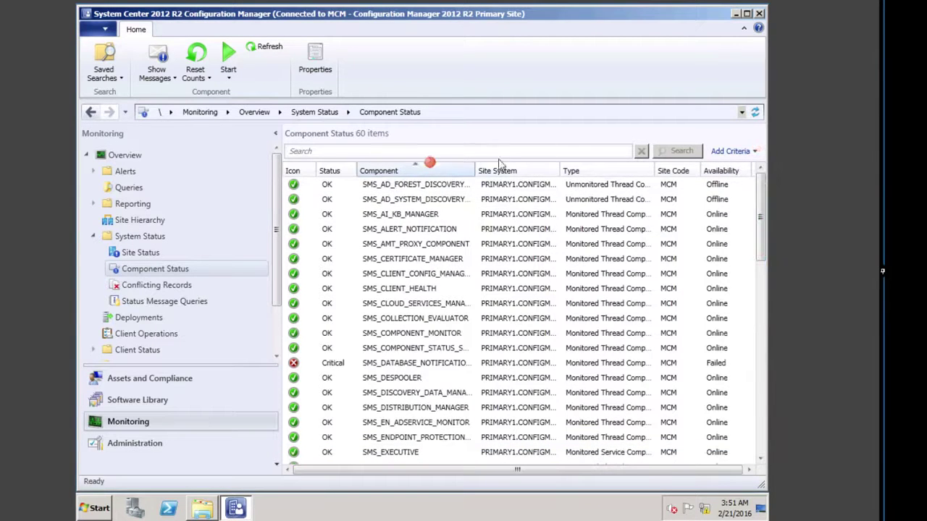
pyautogui.scroll(-5, 518, 319)
pyautogui.moveTo(761, 229); pyautogui.dragTo(764, 149)
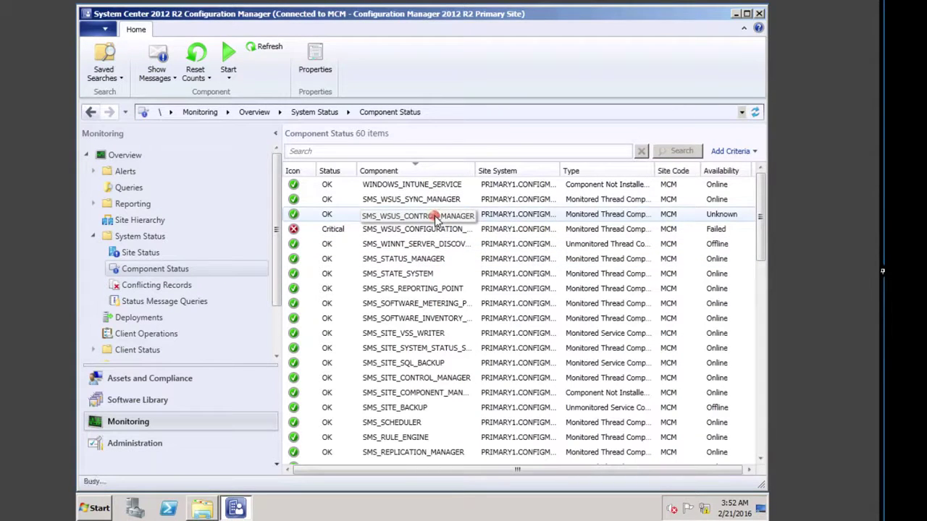
# Step: Show all SMS_WSUS_CONTROL_MANAGER messages from 1 day ago, widen the description column to read them, and close the viewer
pyautogui.rightClick(436, 217)
pyautogui.moveTo(481, 227)
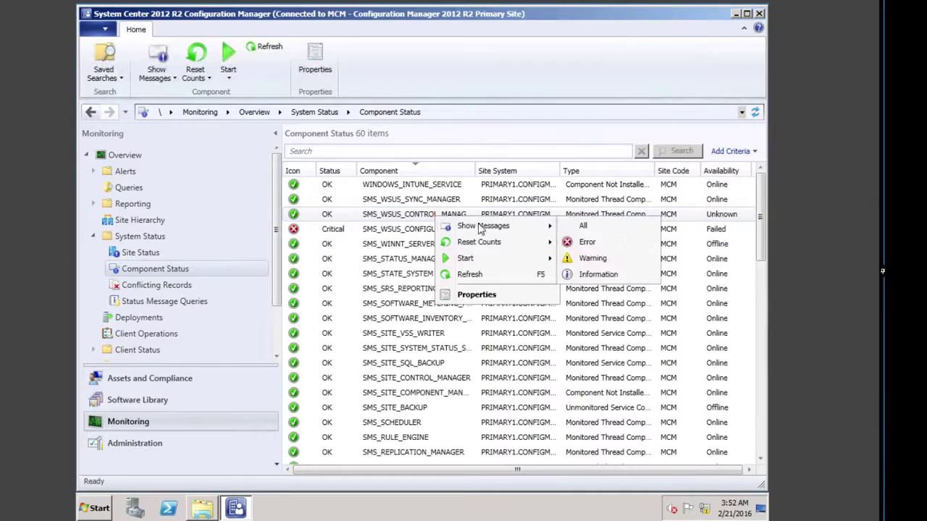
pyautogui.click(583, 226)
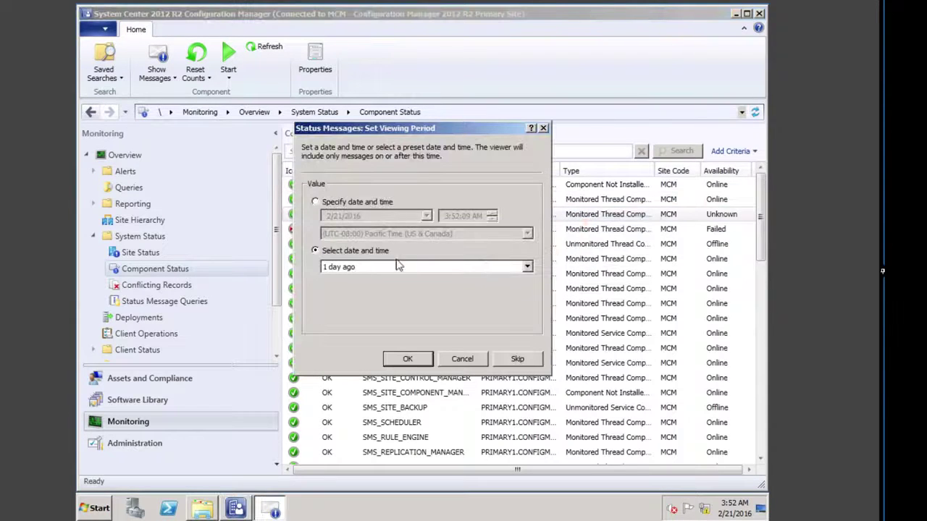
pyautogui.click(408, 359)
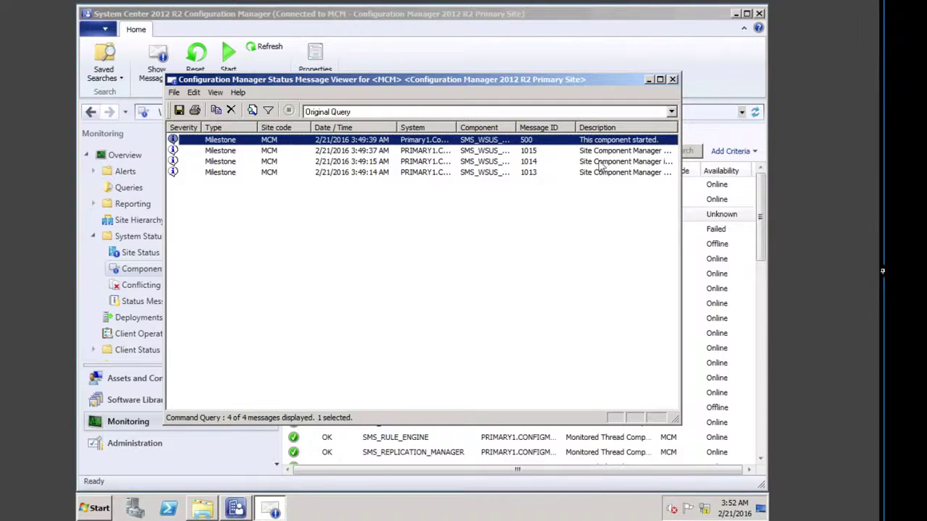
pyautogui.click(660, 78)
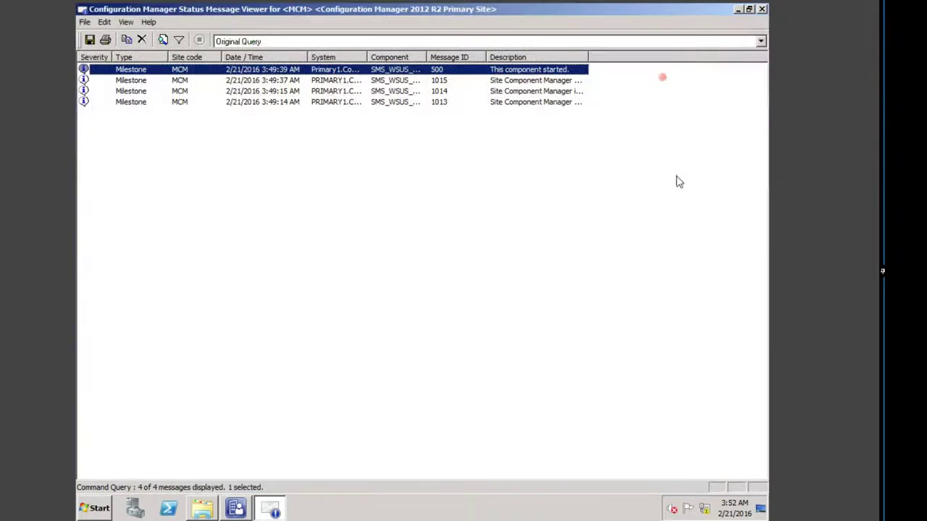
pyautogui.moveTo(589, 58); pyautogui.dragTo(739, 64)
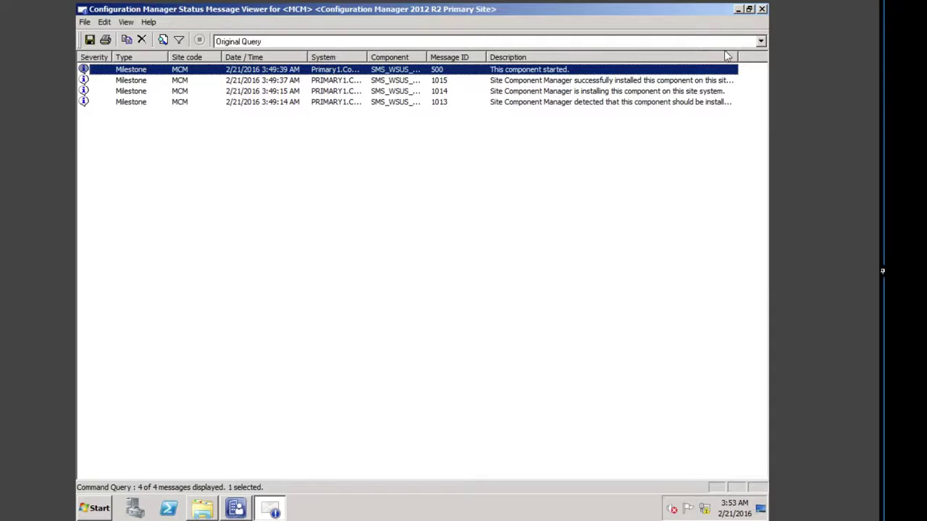
pyautogui.click(762, 9)
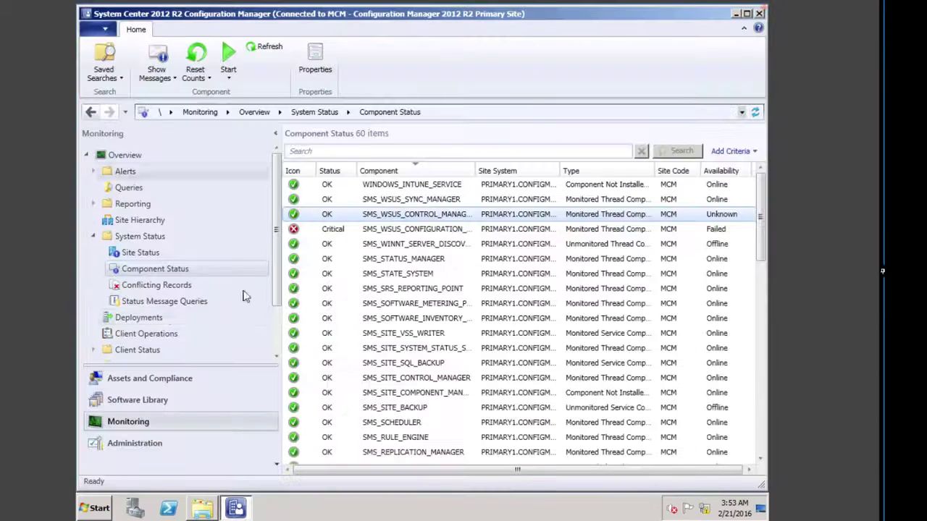
# Step: Start a site-wide synchronization of software updates from All Software Updates in the Software Library workspace
pyautogui.click(130, 398)
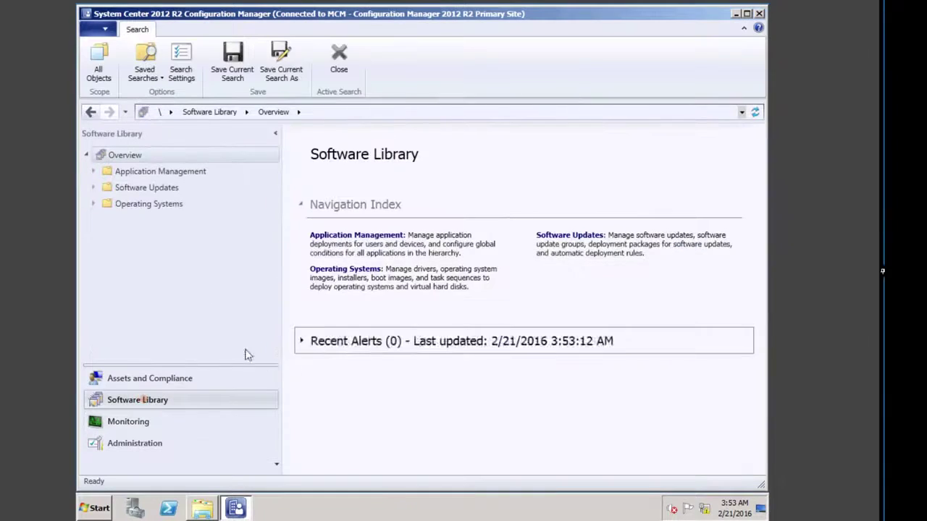
pyautogui.click(561, 235)
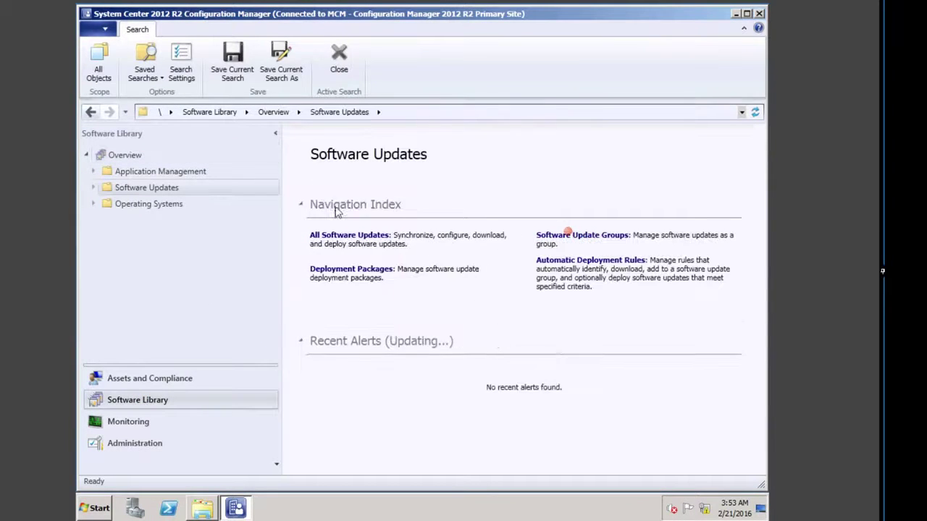
pyautogui.click(320, 234)
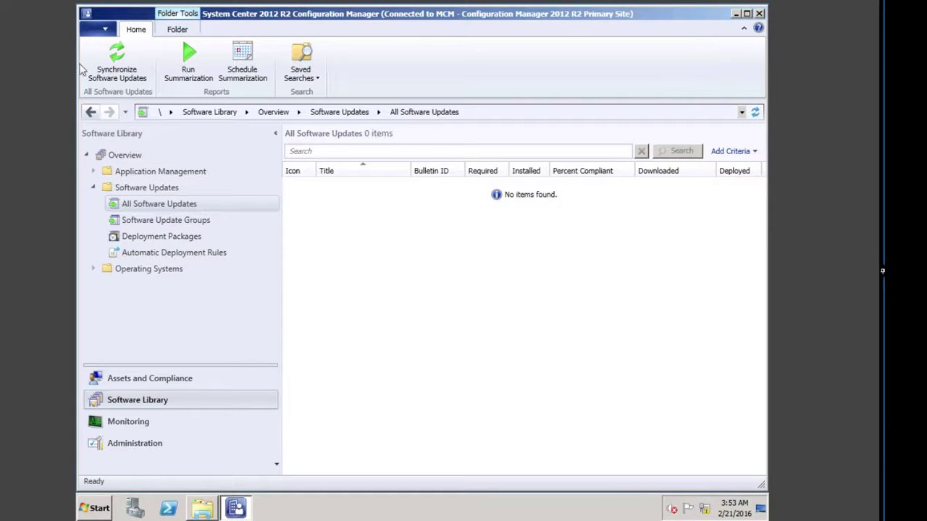
pyautogui.click(125, 71)
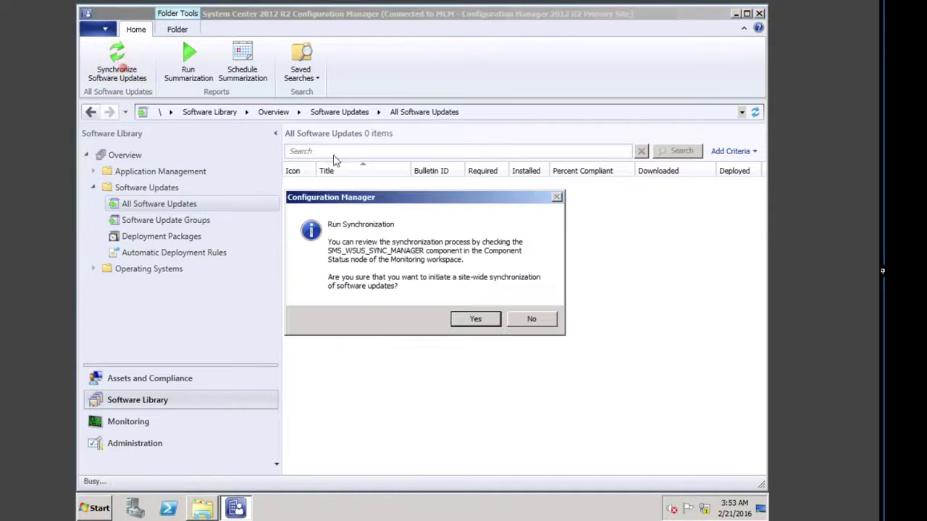
pyautogui.click(474, 321)
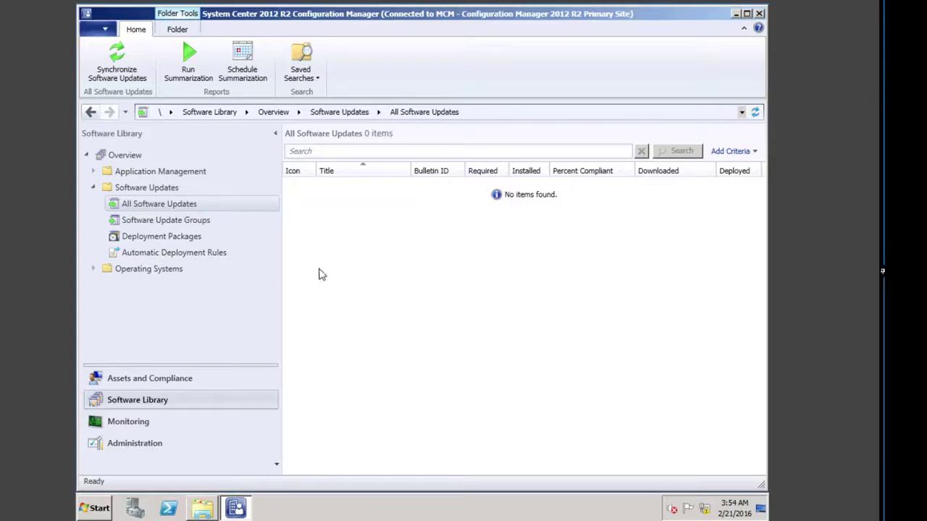
# Step: Enable the LAB product in the MCM site's Software Update Point component properties, check the selected update classifications, and save the settings
pyautogui.click(127, 446)
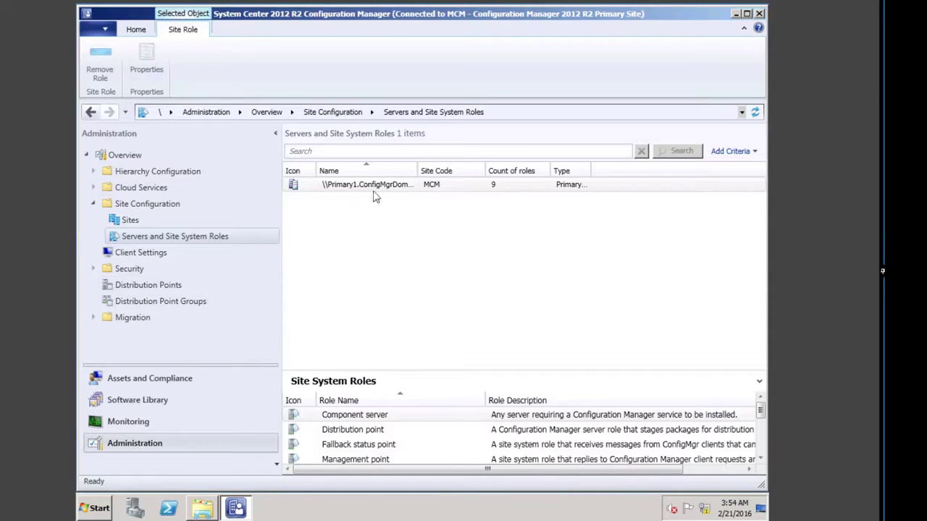
pyautogui.click(351, 188)
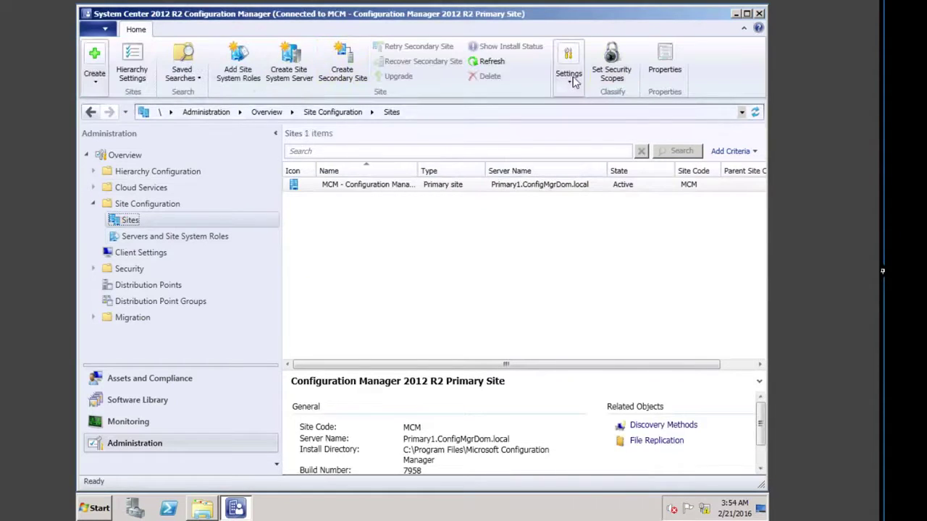
pyautogui.click(570, 80)
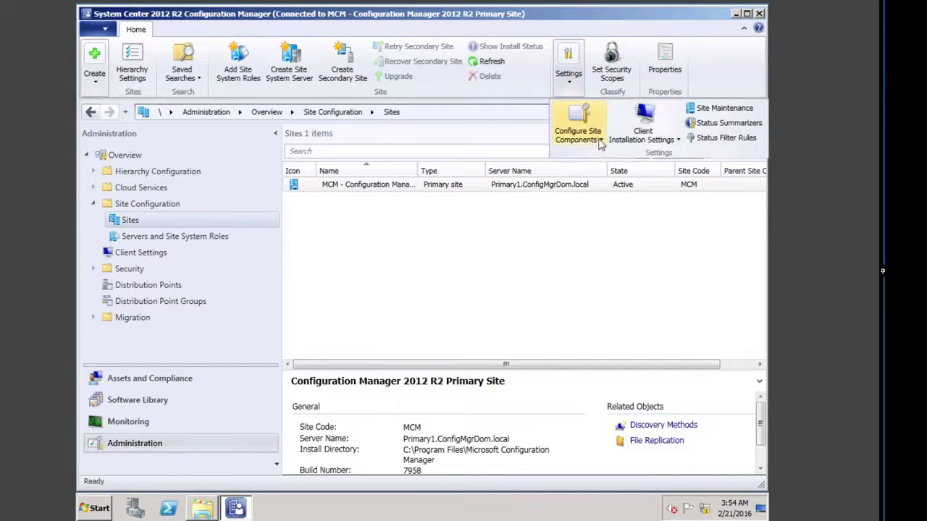
pyautogui.click(600, 141)
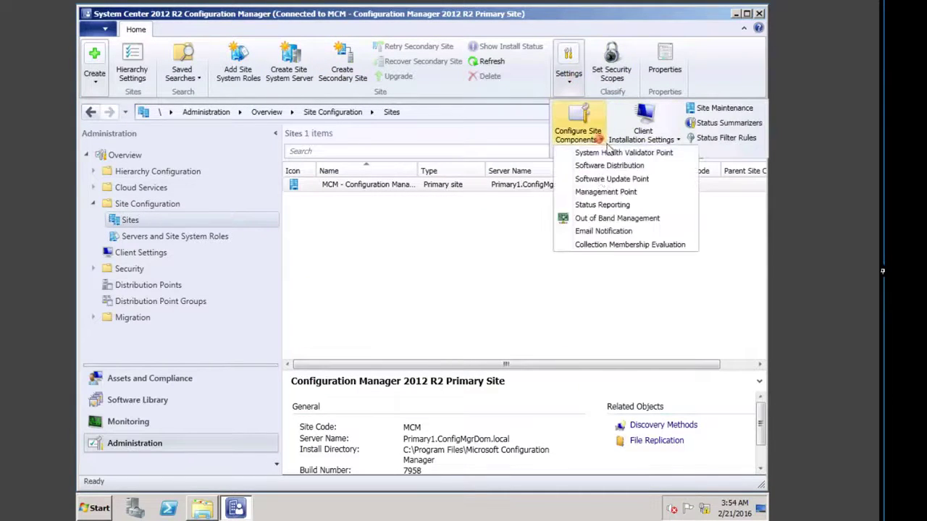
pyautogui.click(629, 181)
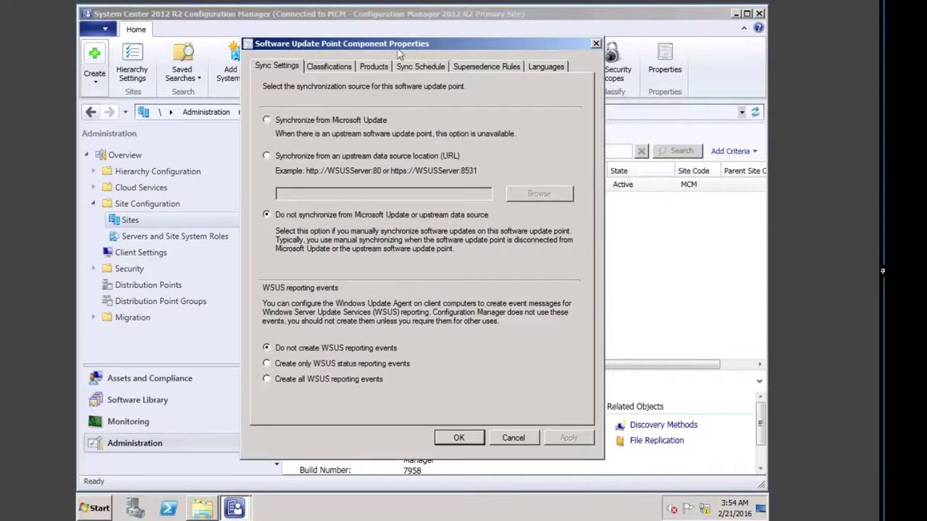
pyautogui.click(326, 66)
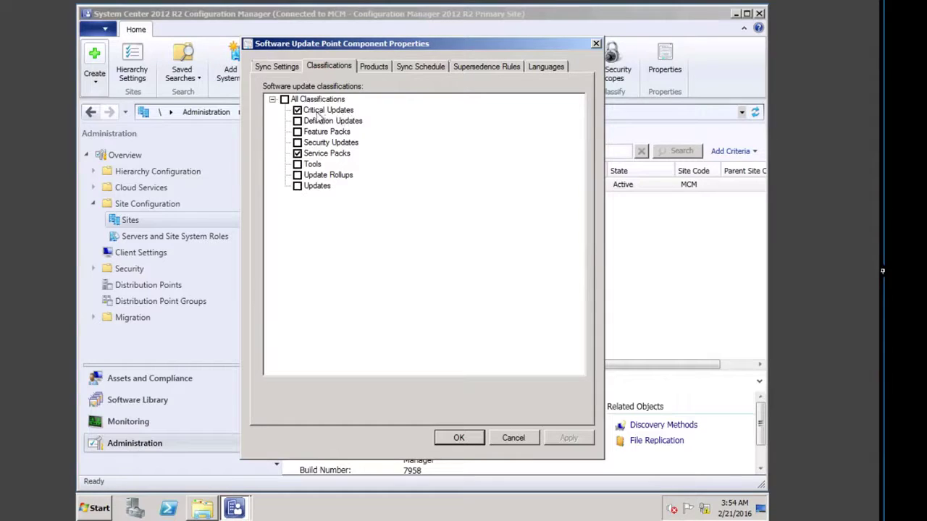
pyautogui.click(373, 67)
pyautogui.click(297, 110)
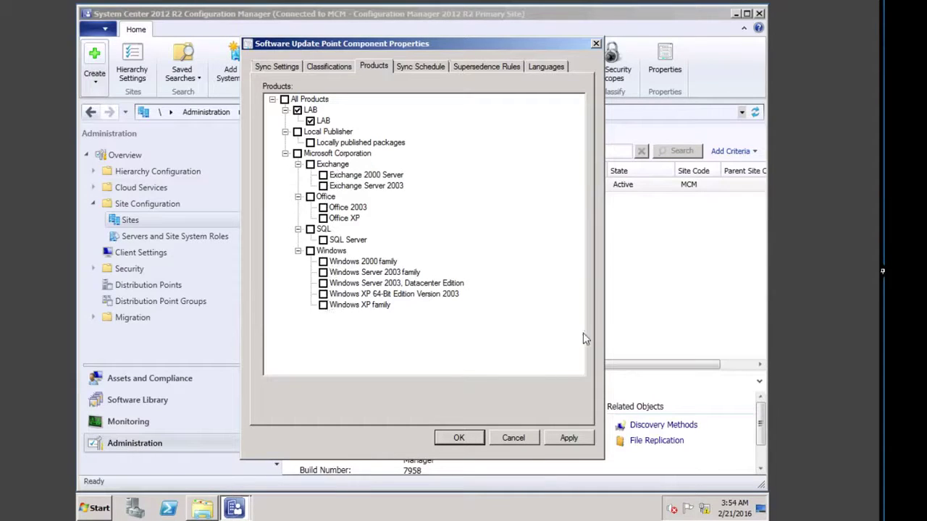
pyautogui.click(459, 439)
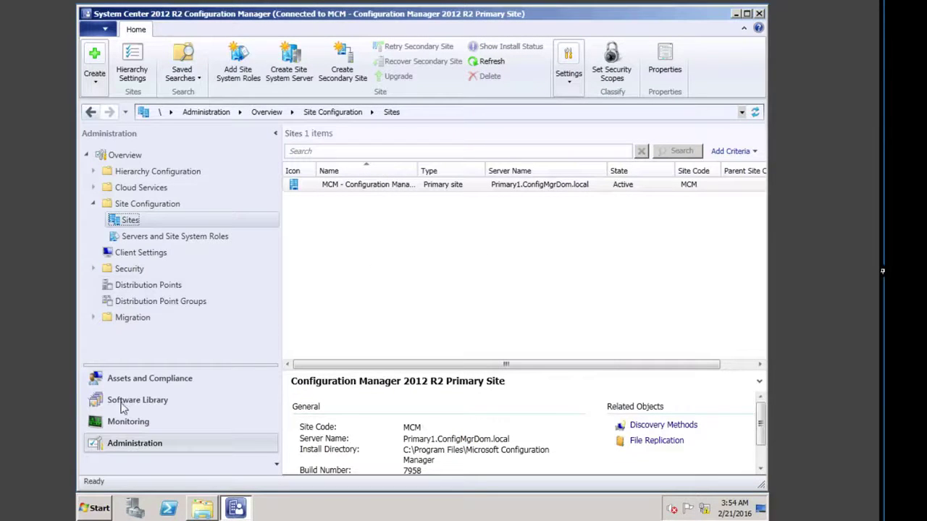
# Step: Run another site-wide synchronization of software updates from All Software Updates in the Software Library workspace
pyautogui.click(167, 402)
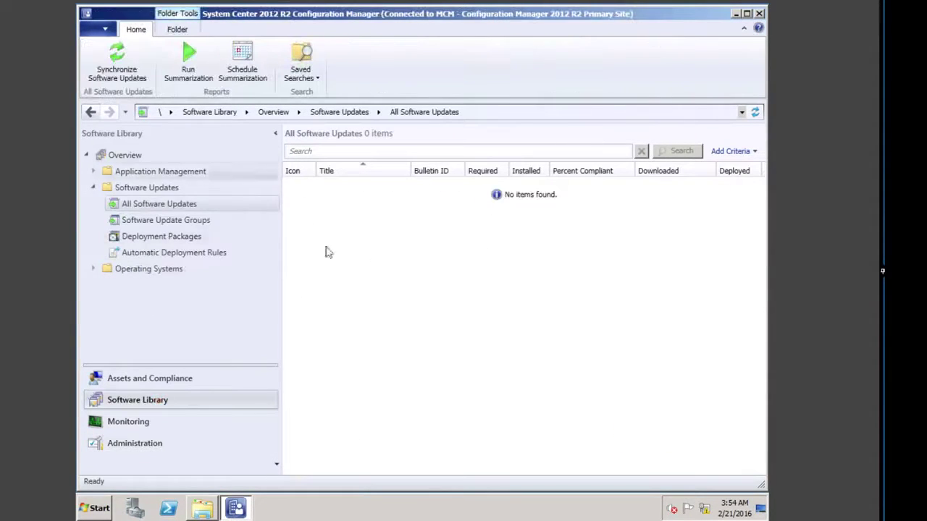
pyautogui.click(150, 204)
pyautogui.click(118, 72)
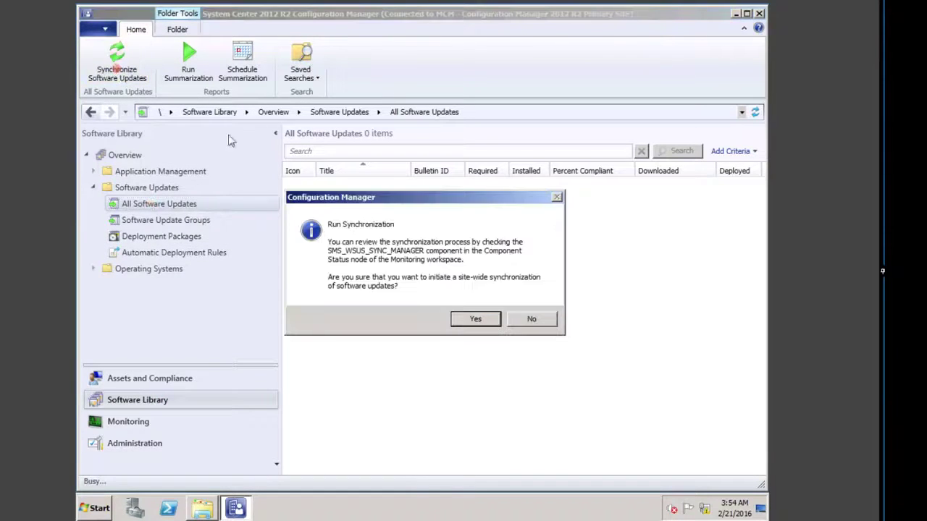
pyautogui.click(470, 323)
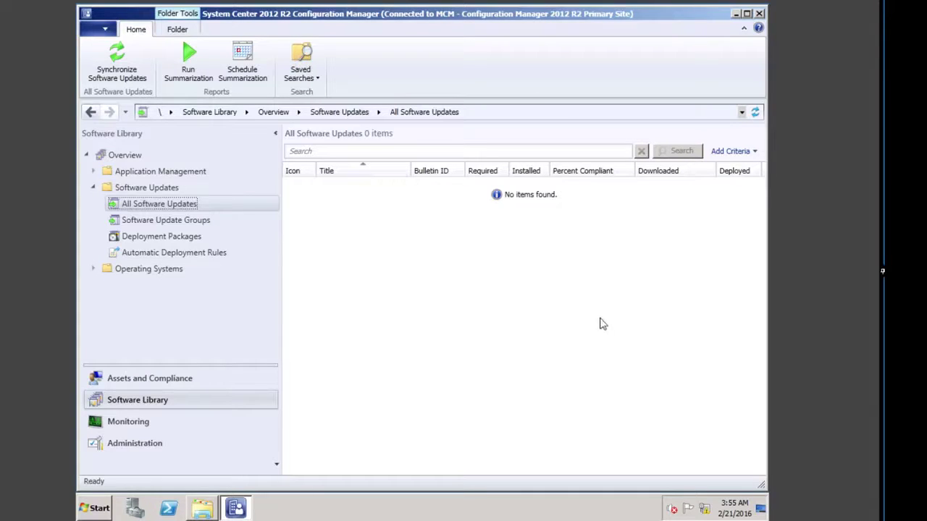
# Step: Show all SMS_WSUS_SYNC_MANAGER status messages from 1 day ago in the Monitoring workspace's Component Status
pyautogui.click(116, 427)
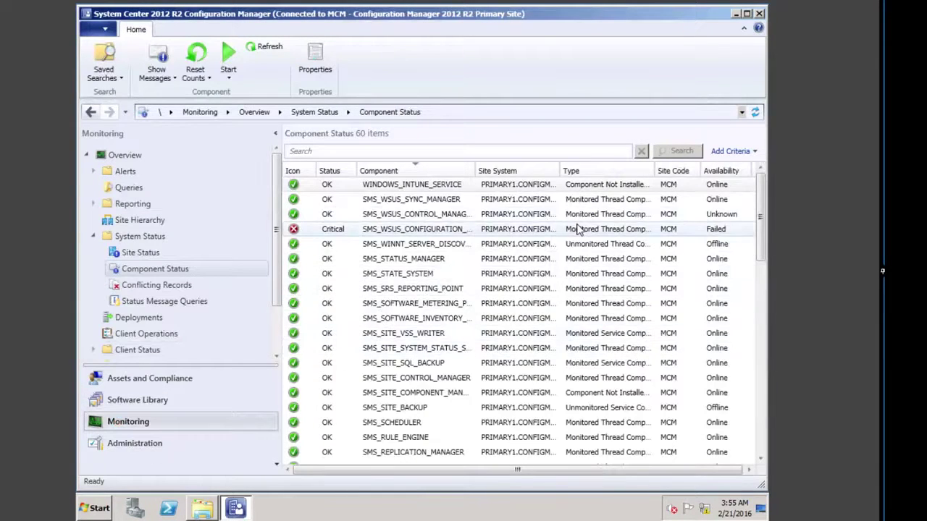
pyautogui.click(427, 201)
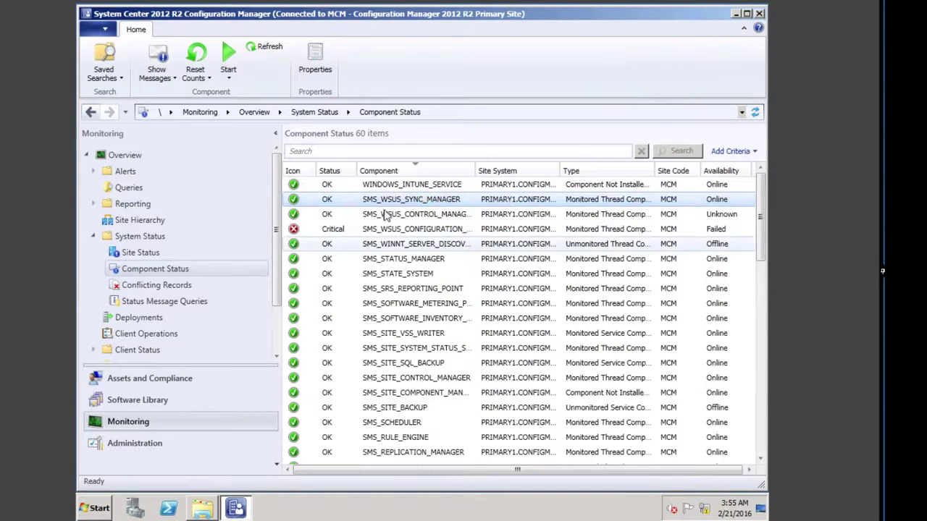
pyautogui.rightClick(405, 205)
pyautogui.moveTo(453, 210)
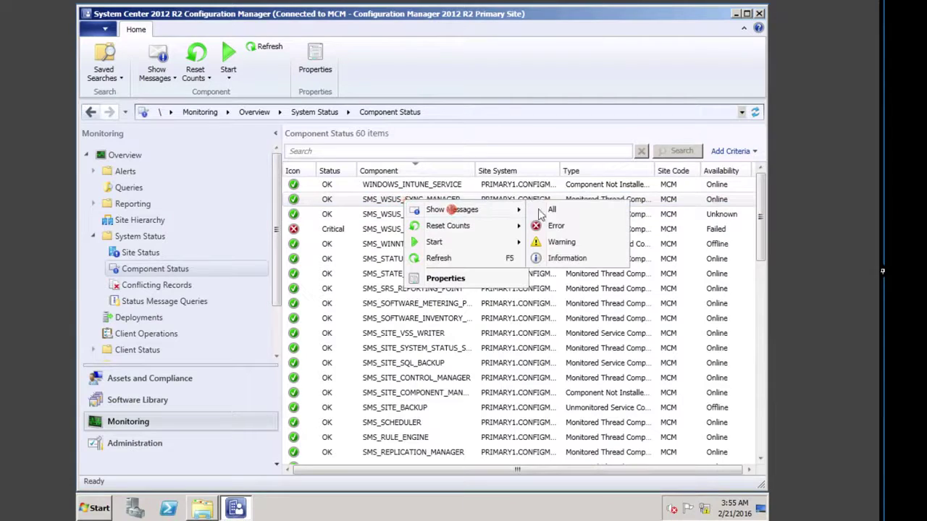
pyautogui.click(554, 210)
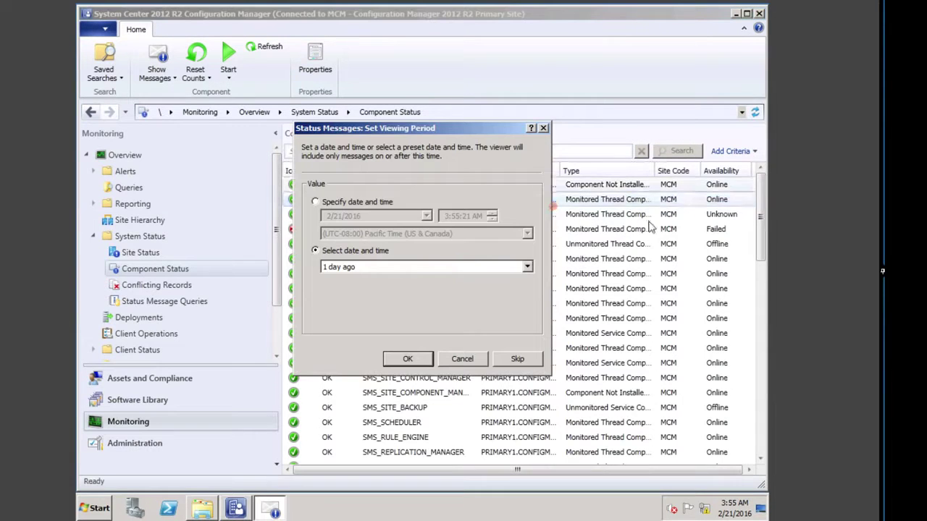
pyautogui.click(405, 358)
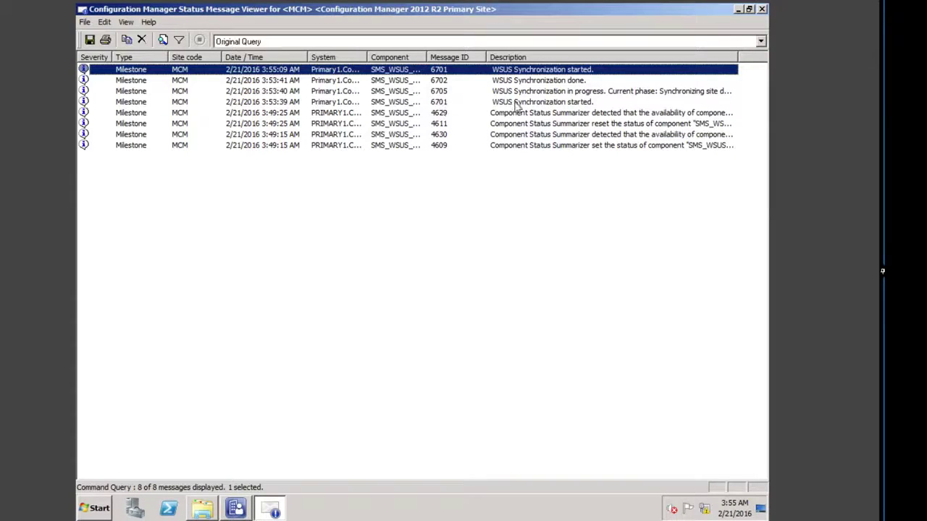
# Step: Review the WSUS synchronization started and done messages of both sync runs and close the message viewer
pyautogui.click(444, 104)
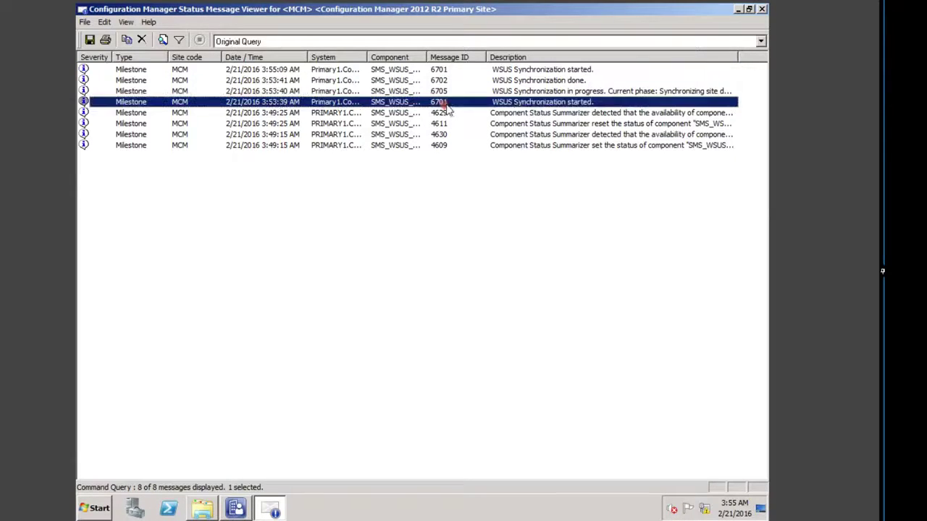
pyautogui.click(523, 81)
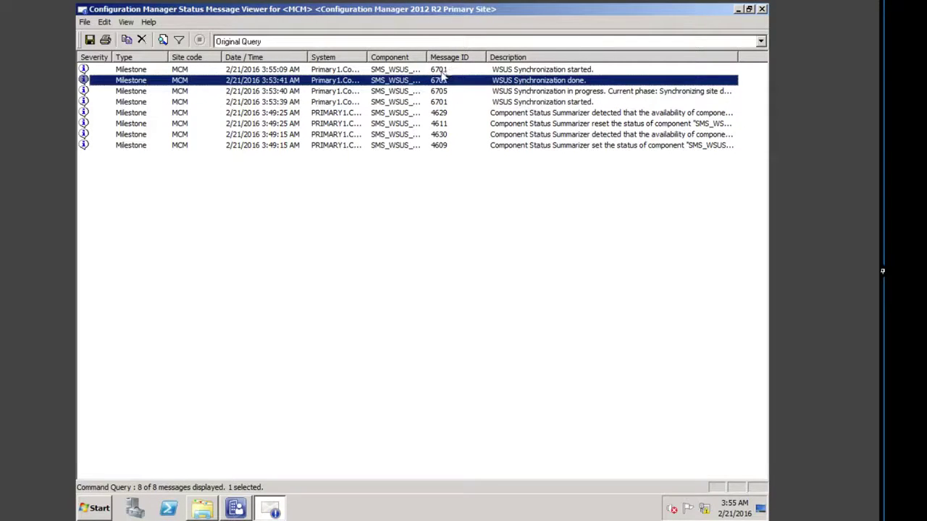
pyautogui.click(476, 72)
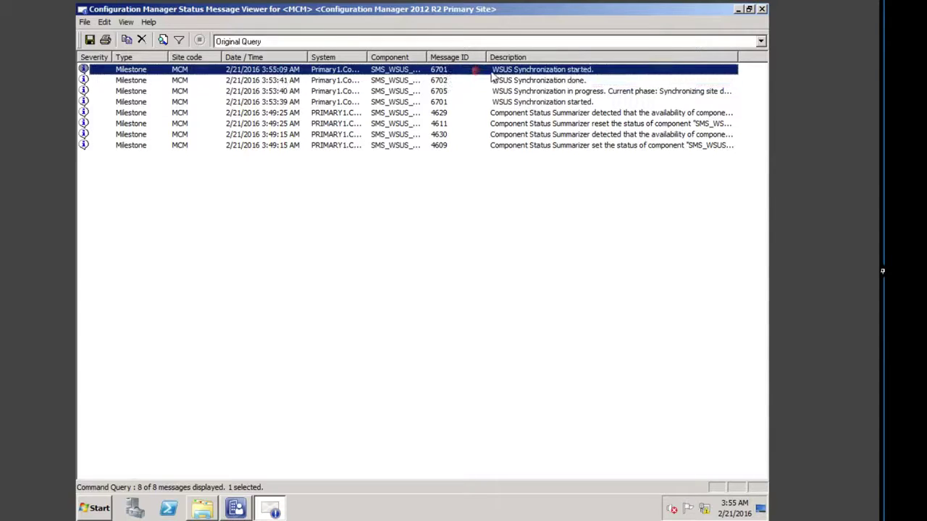
pyautogui.click(86, 22)
pyautogui.moveTo(105, 25)
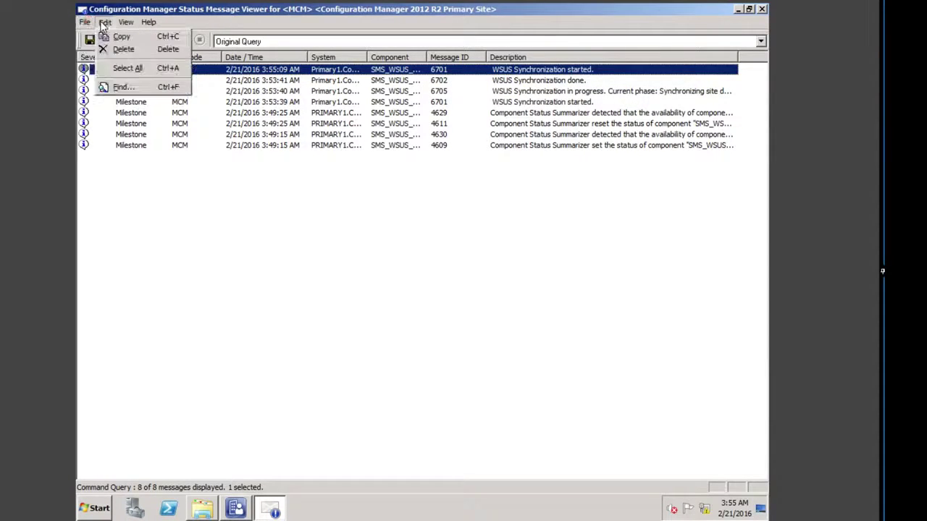
pyautogui.moveTo(149, 23)
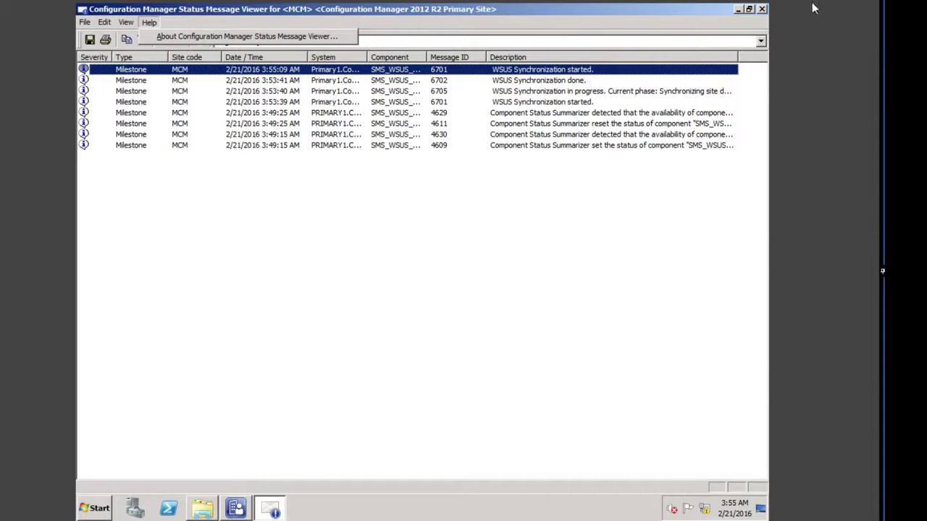
pyautogui.click(762, 9)
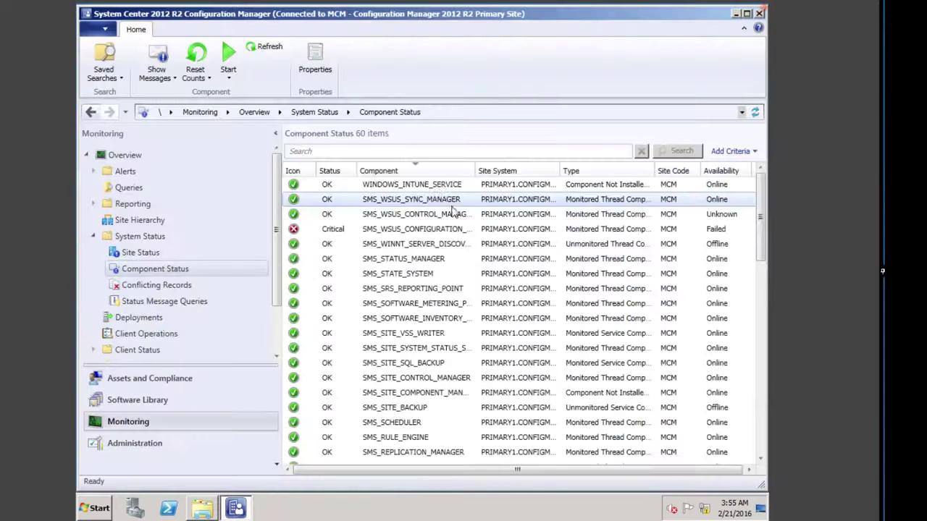
# Step: Query all SMS_WSUS_SYNC_MANAGER messages from 1 day ago again, check the synchronization progress, and close the viewer
pyautogui.rightClick(433, 203)
pyautogui.click(475, 209)
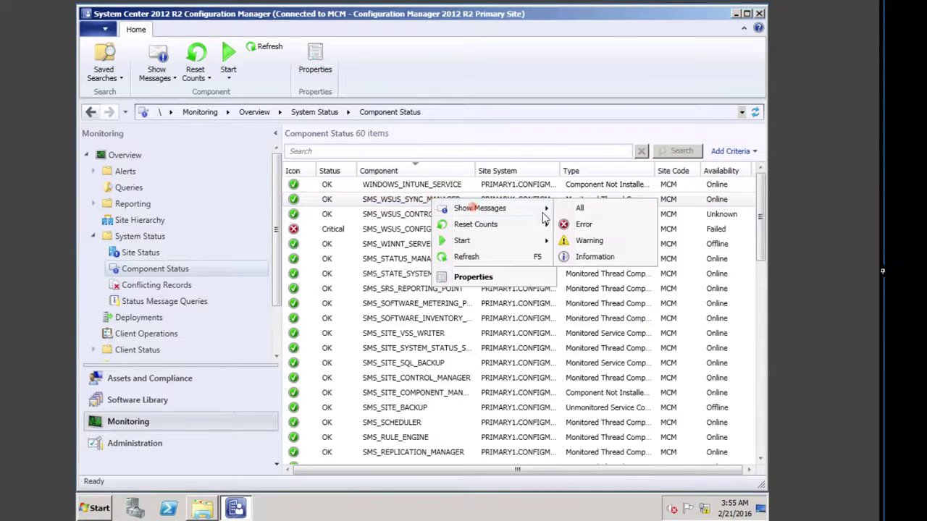
pyautogui.click(574, 209)
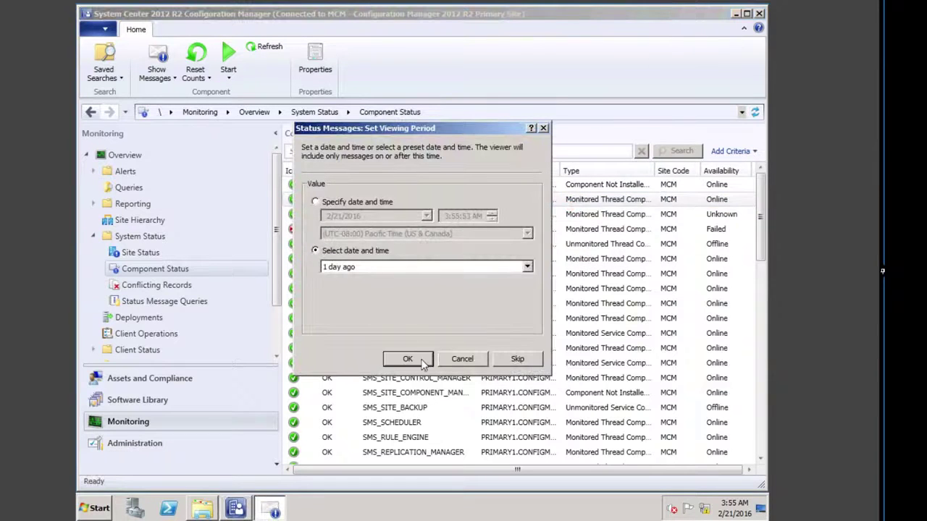
pyautogui.click(410, 358)
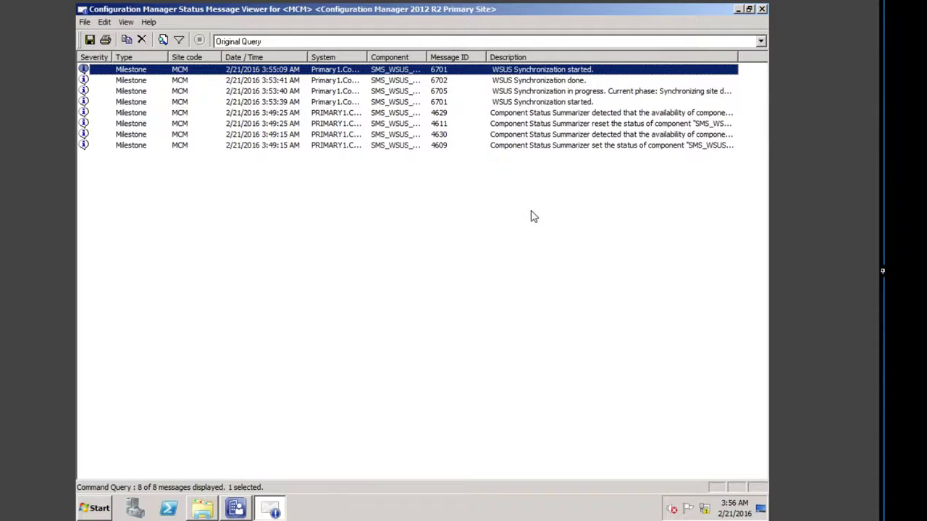
pyautogui.click(763, 9)
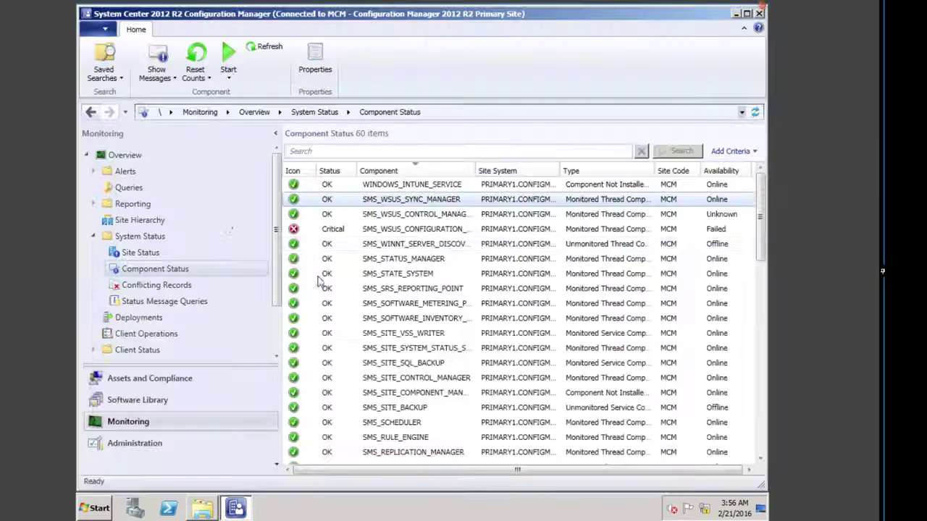
# Step: Reopen the complete SMS_WSUS_SYNC_MANAGER message list with the viewing period set to 1 day ago
pyautogui.click(372, 200)
pyautogui.rightClick(372, 200)
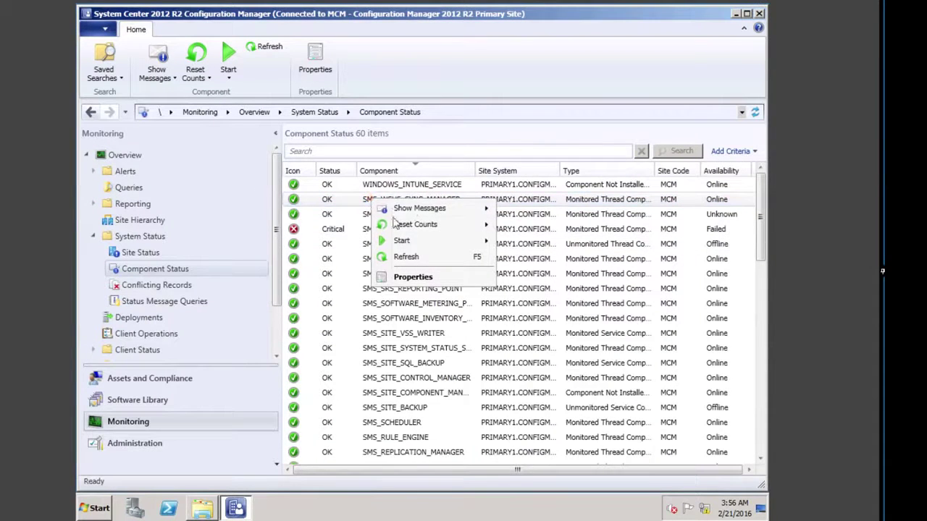
pyautogui.moveTo(486, 211)
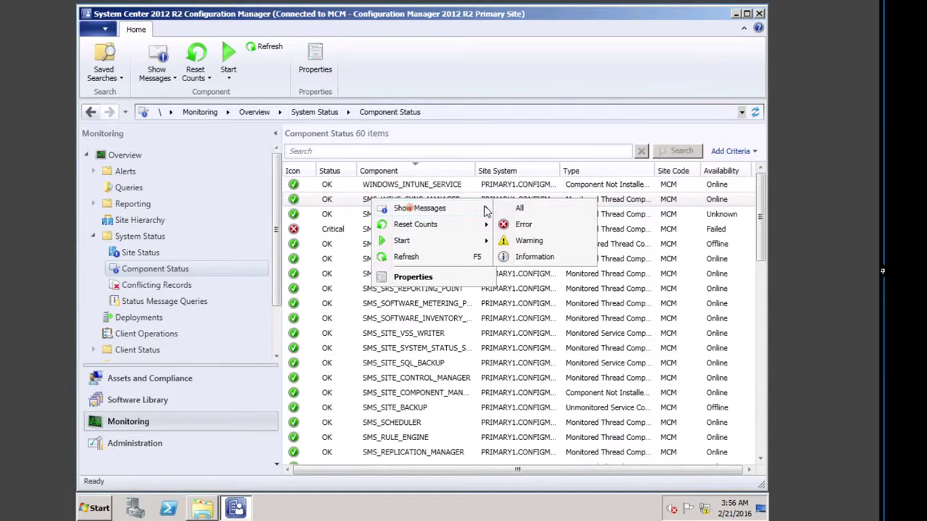
pyautogui.click(521, 210)
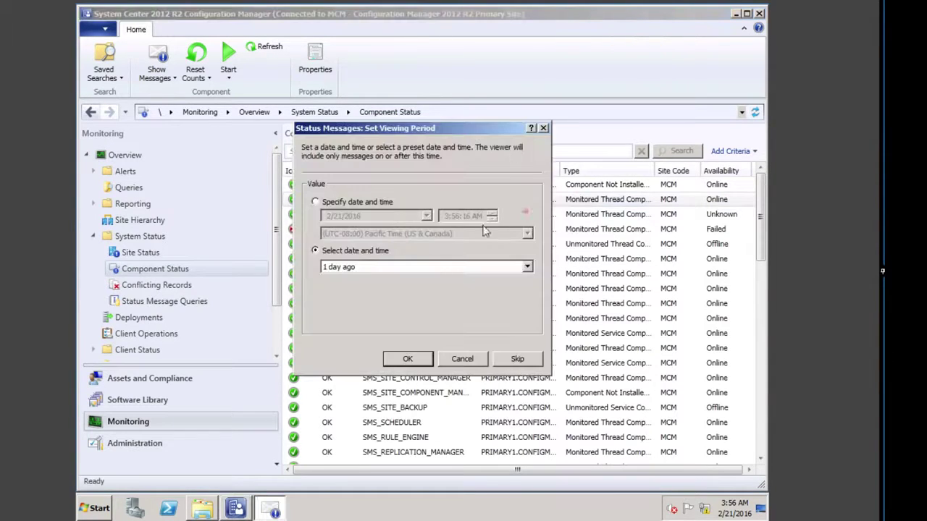
pyautogui.click(410, 359)
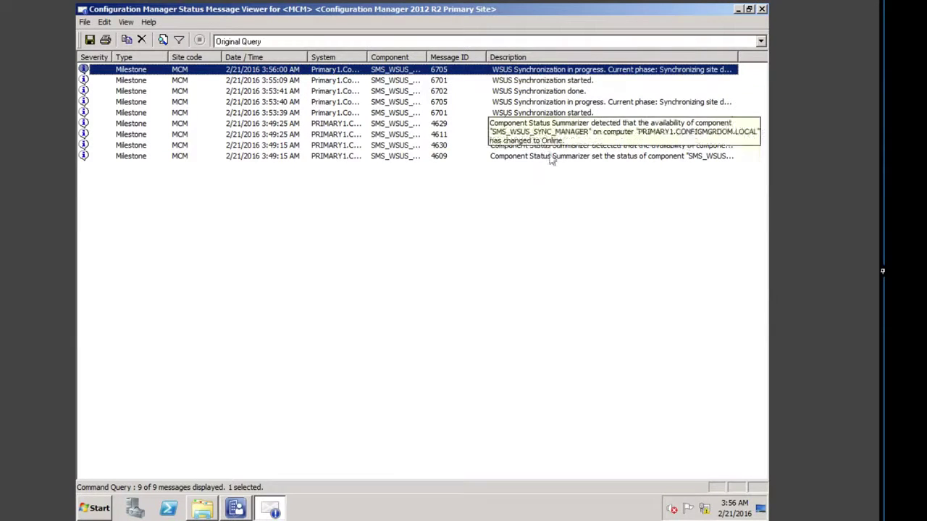
# Step: Refresh the status message list and compare the 6702 synchronization messages of the earlier and latest sync runs
pyautogui.click(447, 92)
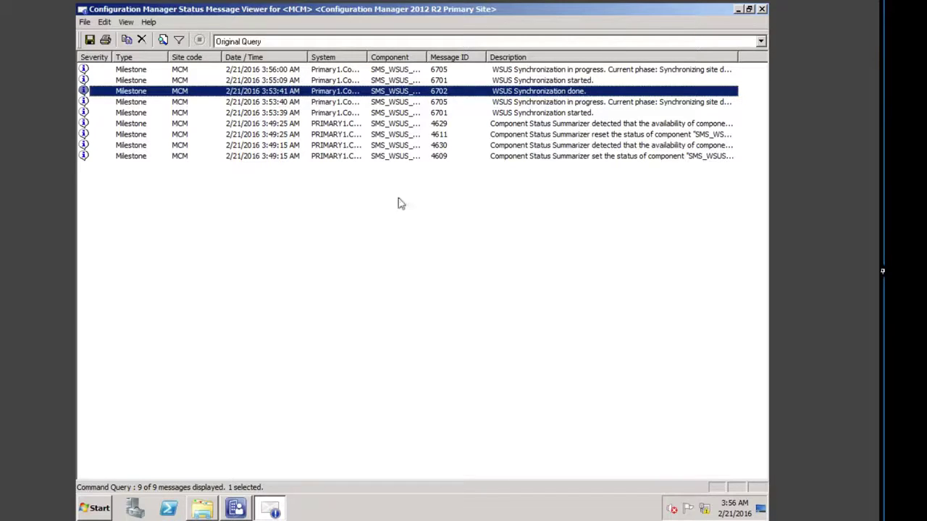
pyautogui.click(119, 21)
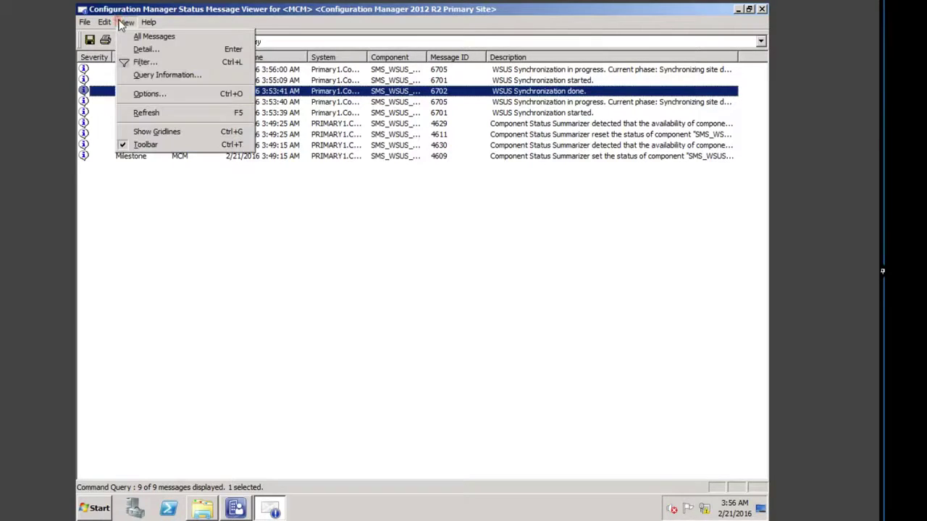
pyautogui.click(161, 112)
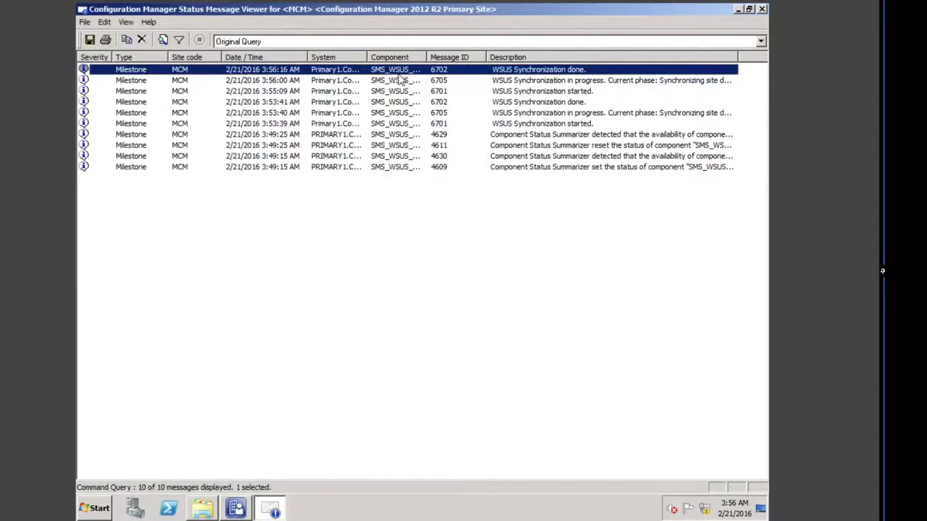
pyautogui.click(446, 103)
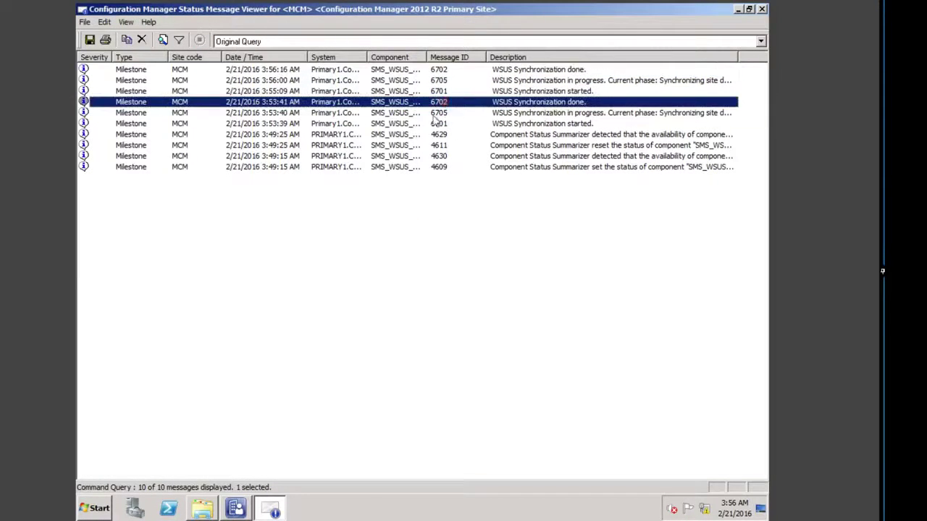
pyautogui.click(458, 71)
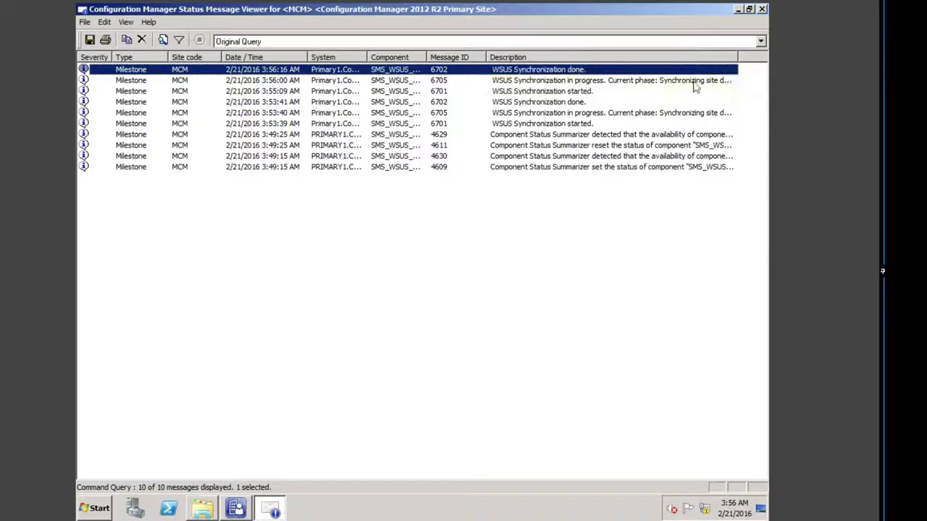
# Step: Close the status message viewer and review the Software Update Point Synchronization Status details for the MCM site in Monitoring
pyautogui.click(763, 10)
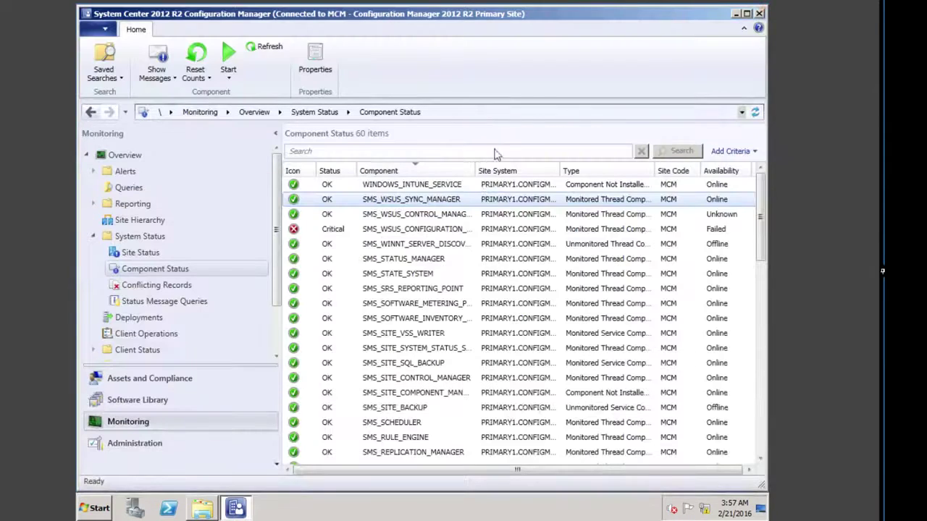
pyautogui.click(276, 354)
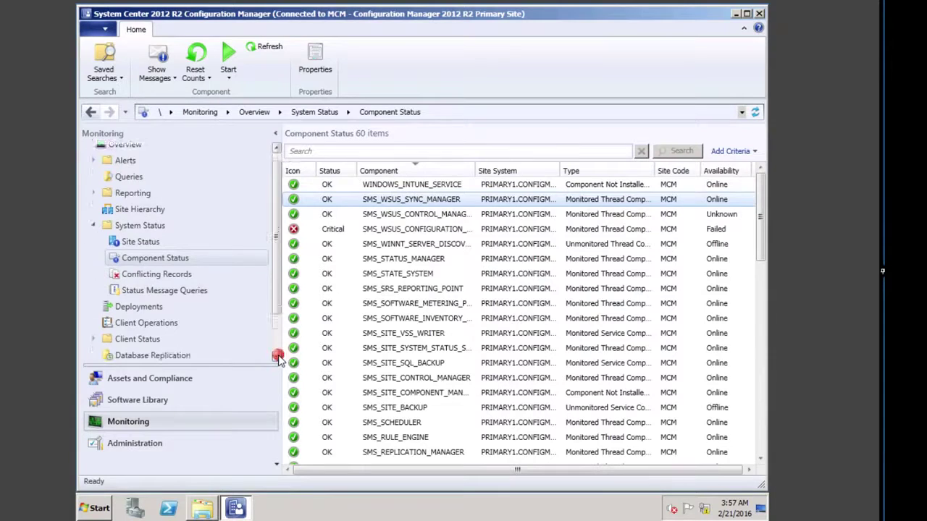
pyautogui.moveTo(280, 356); pyautogui.dragTo(273, 362)
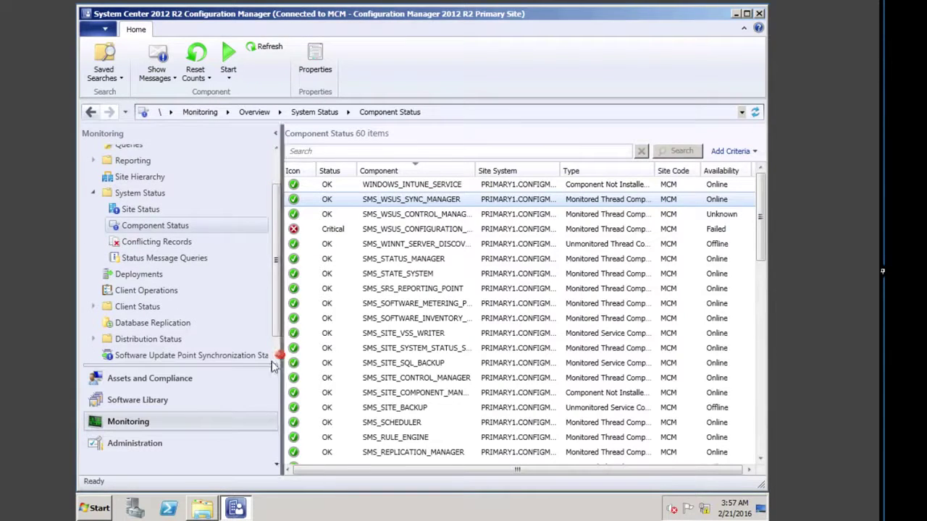
pyautogui.click(174, 357)
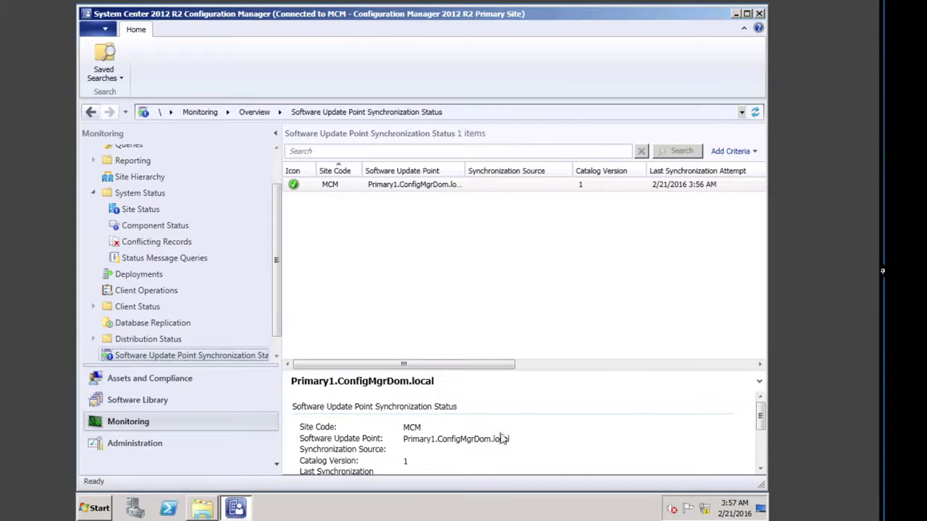
pyautogui.click(760, 471)
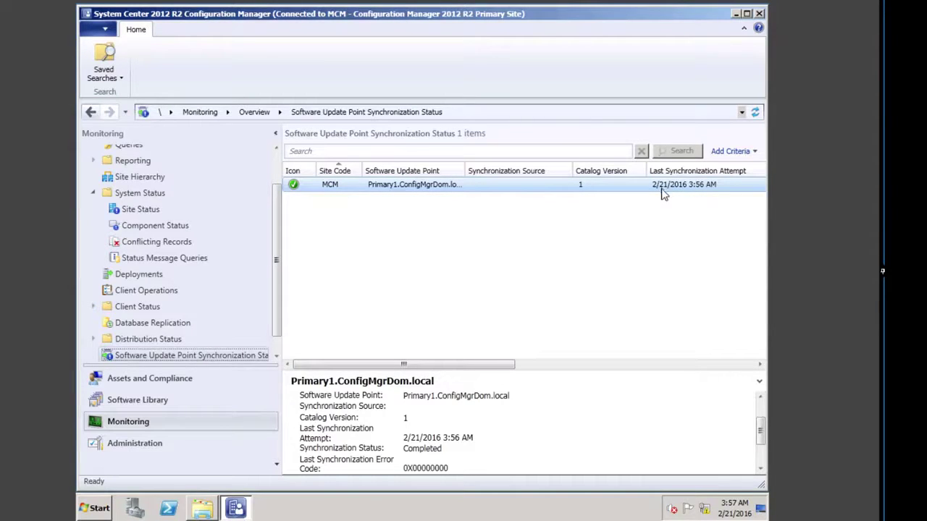
# Step: Switch to the Configuration Manager Logs folder and open the wsyncmgr log in a maximized Notepad window
pyautogui.click(202, 507)
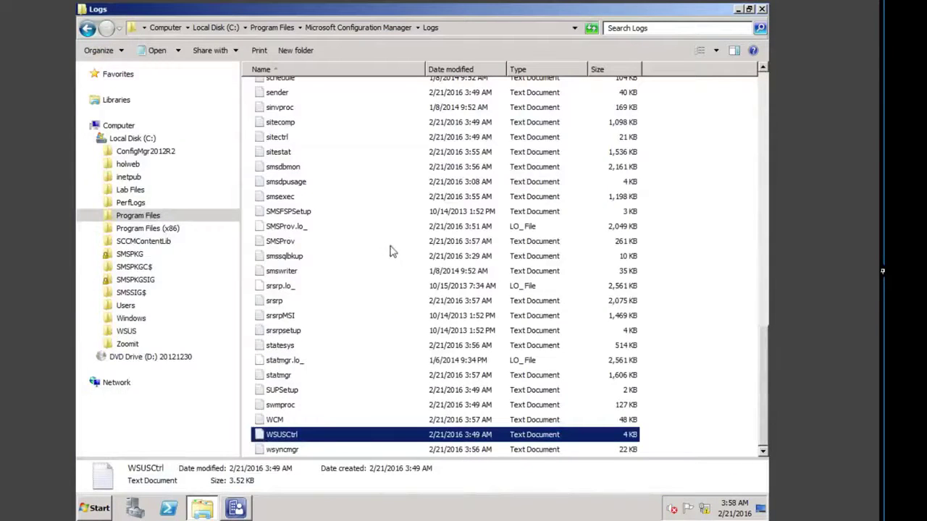
pyautogui.click(287, 362)
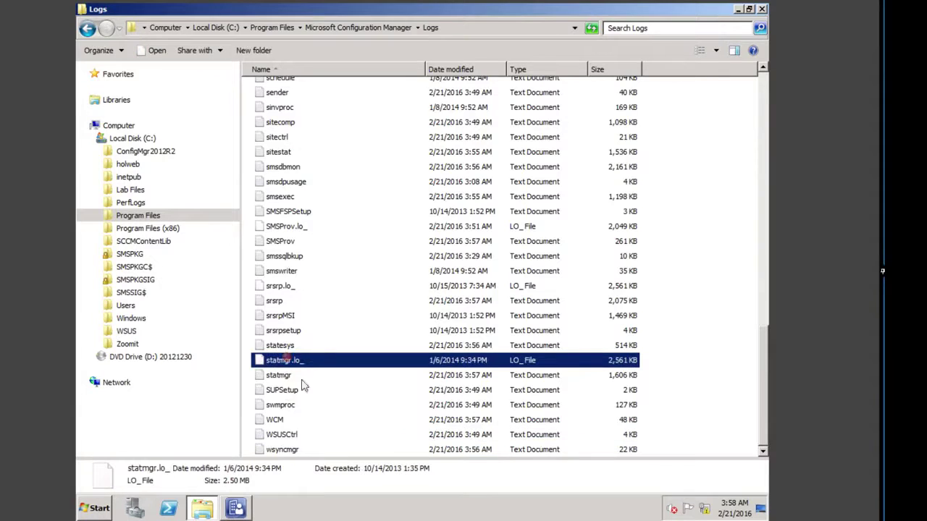
pyautogui.click(284, 450)
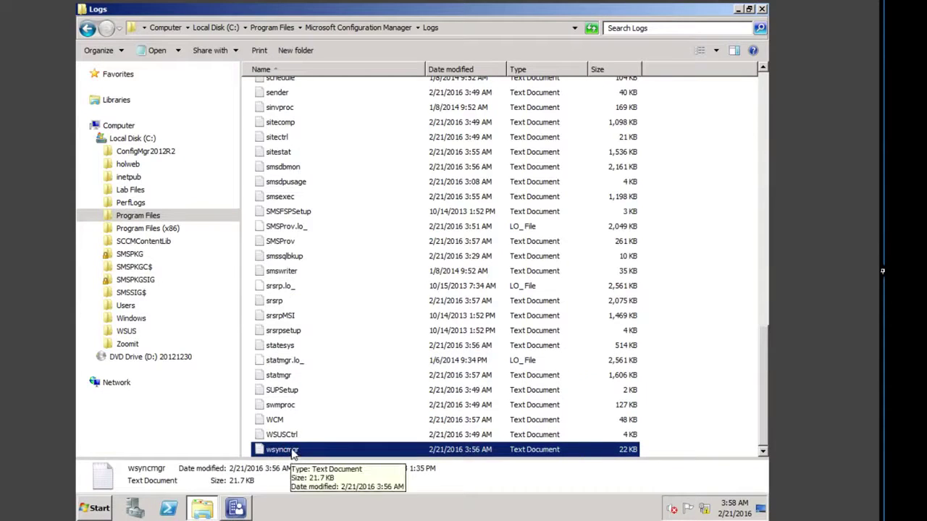
pyautogui.doubleClick(293, 450)
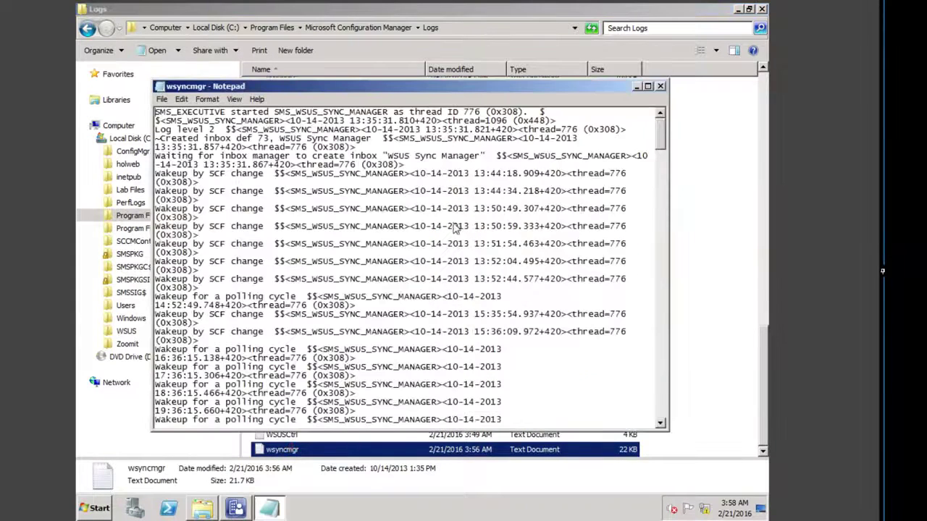
pyautogui.click(648, 86)
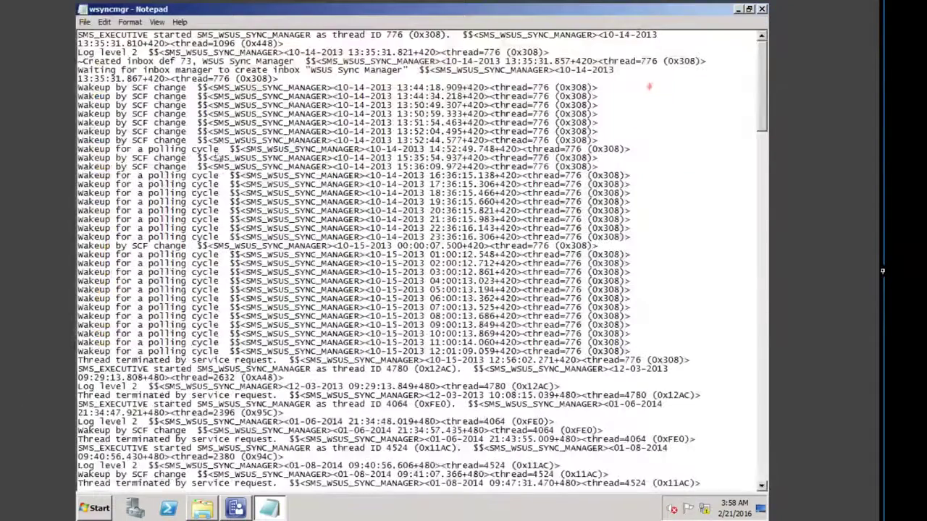
# Step: Check the latest entries of the wsyncmgr log and highlight the line about items updated in the SMS database
pyautogui.click(105, 22)
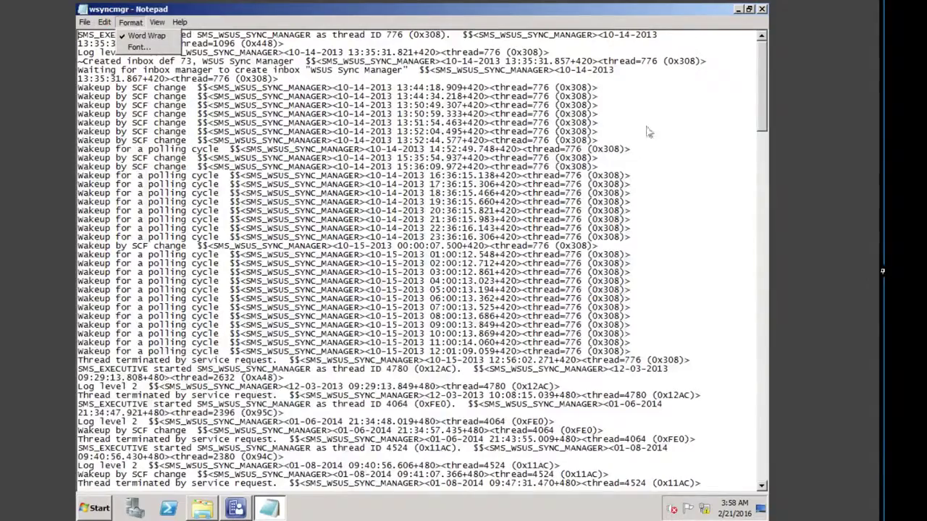
pyautogui.moveTo(763, 81)
pyautogui.mouseDown()
pyautogui.moveTo(777, 118)
pyautogui.moveTo(785, 496)
pyautogui.moveTo(768, 497)
pyautogui.mouseUp()
pyautogui.click(765, 488)
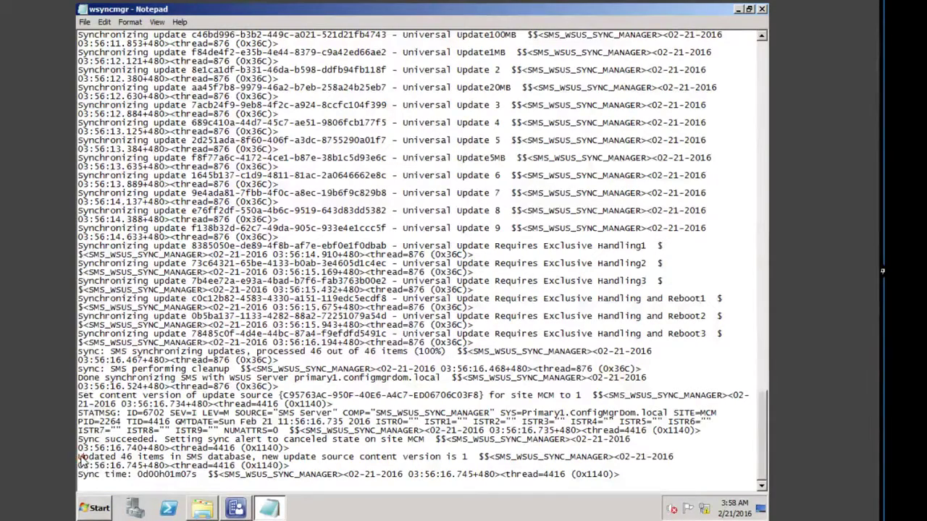
pyautogui.moveTo(80, 459); pyautogui.dragTo(469, 461)
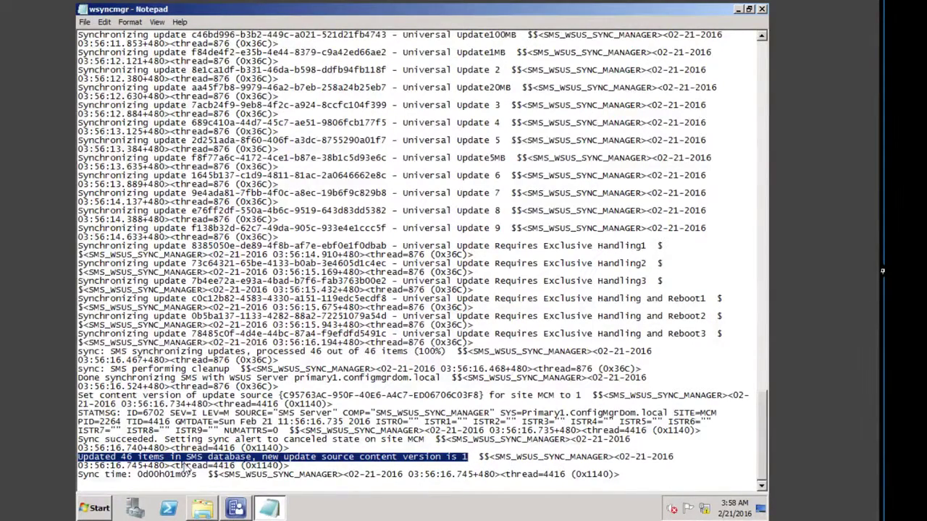
# Step: Dismiss the stray Internet Explorer help page, then close the wsyncmgr log and the Logs folder window
pyautogui.hotkey('alt', 'Tab')
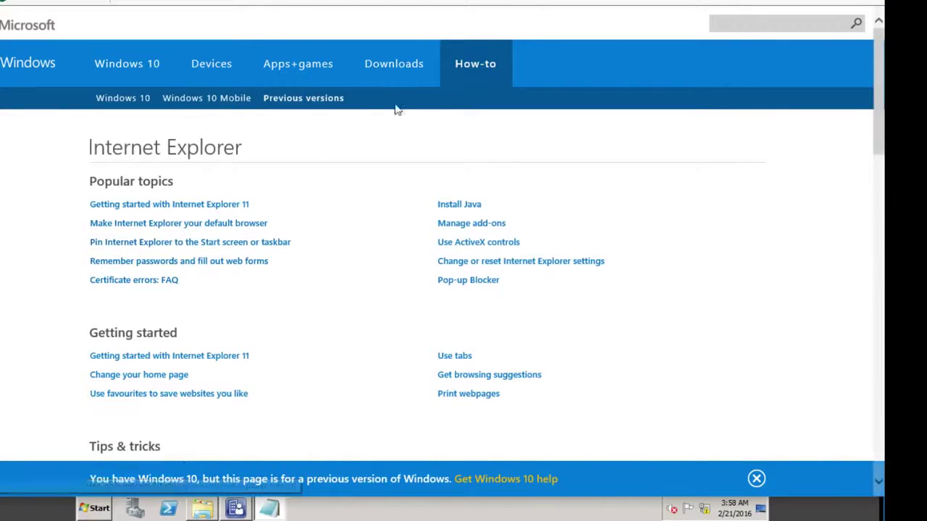
pyautogui.hotkey('alt', 'F4')
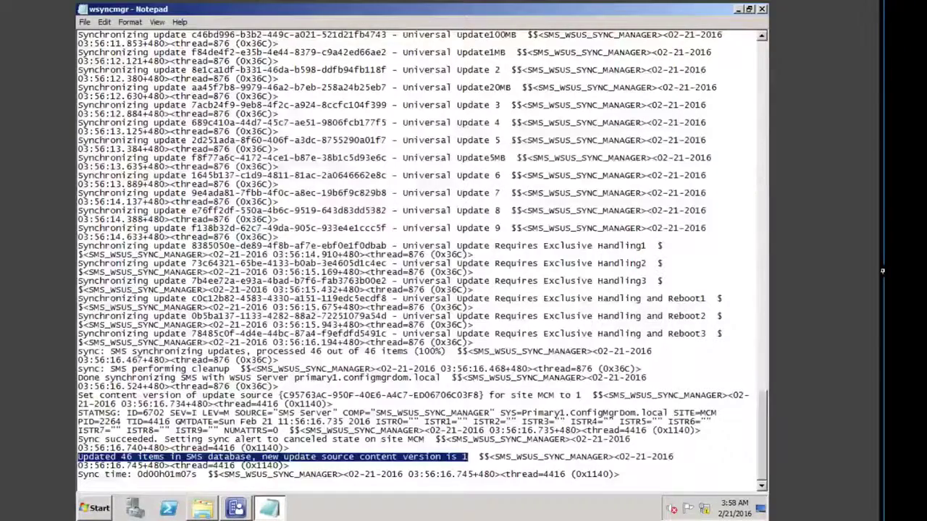
pyautogui.moveTo(203, 508)
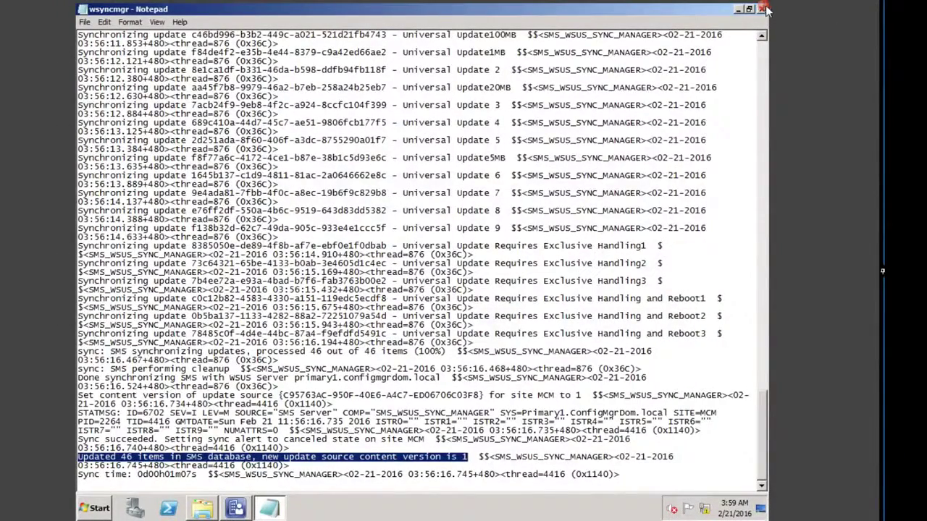
pyautogui.click(761, 9)
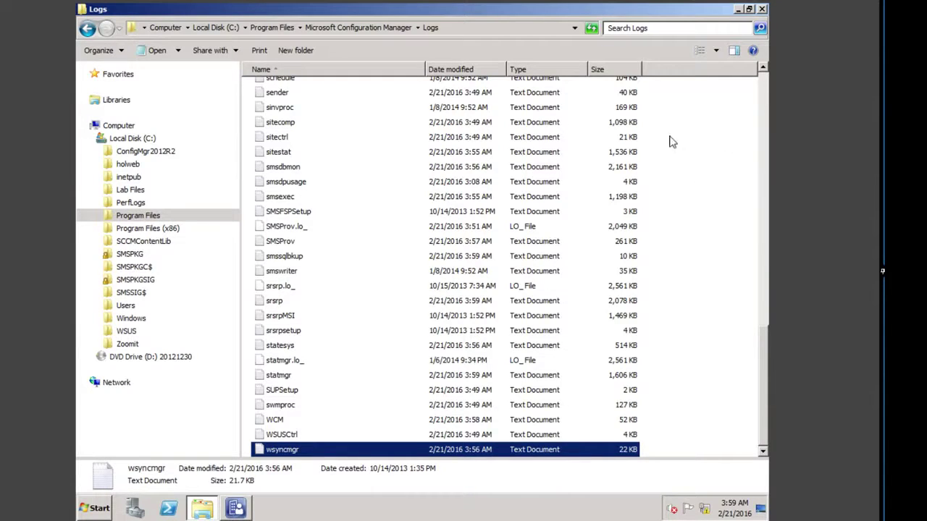
pyautogui.click(763, 11)
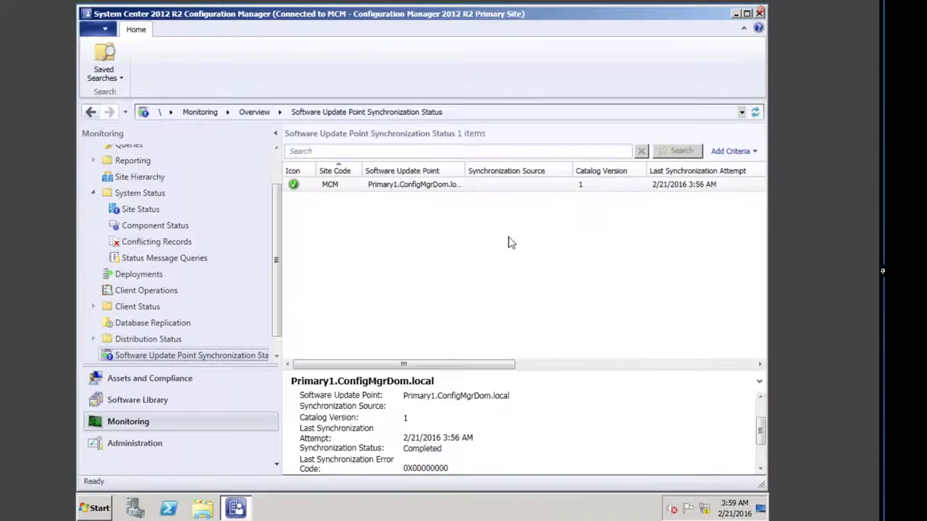
# Step: Run summarization for All Software Updates in the Software Library and reload the updates list
pyautogui.click(134, 399)
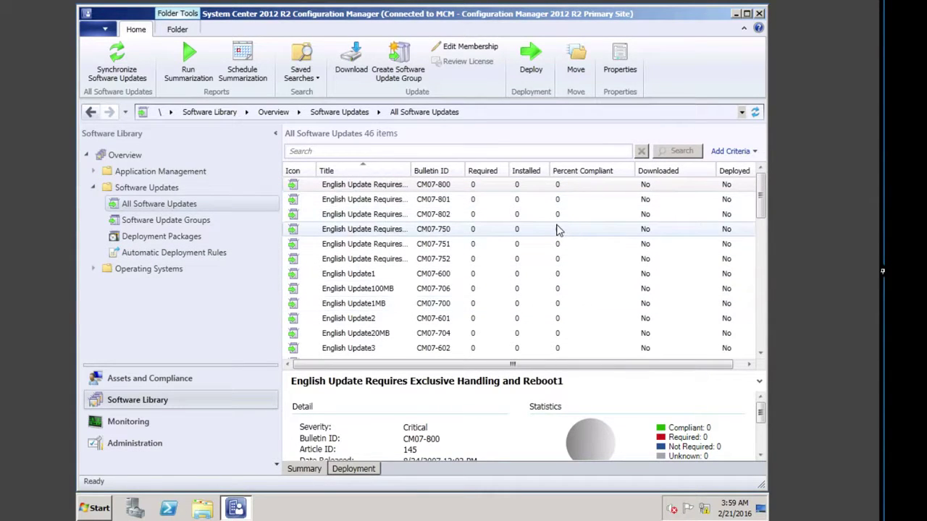
pyautogui.click(189, 64)
pyautogui.click(529, 302)
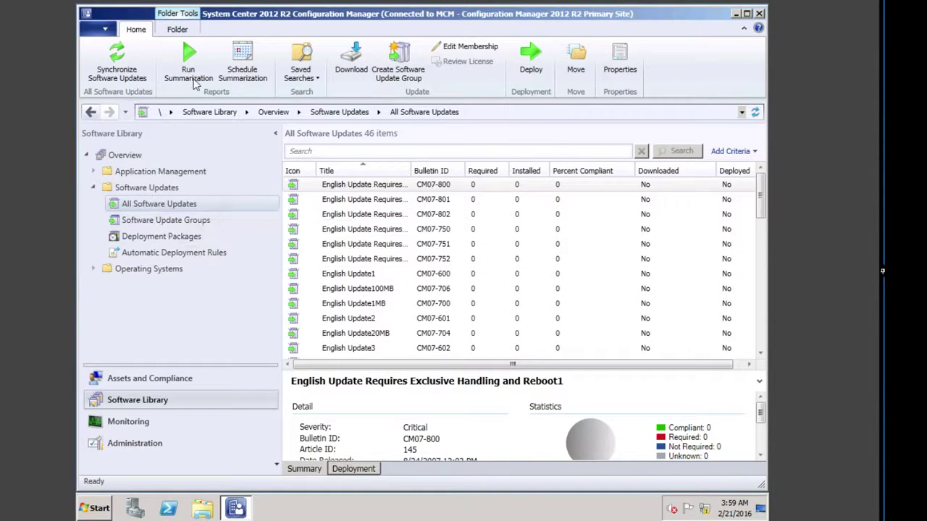
pyautogui.click(160, 219)
pyautogui.click(159, 205)
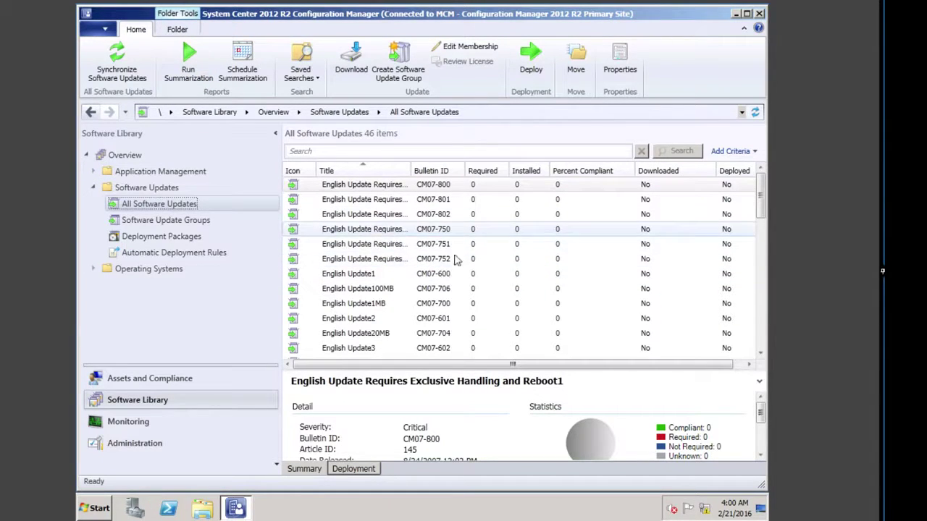
# Step: Examine the details and compliance statistics of several English updates in the All Software Updates list
pyautogui.click(359, 203)
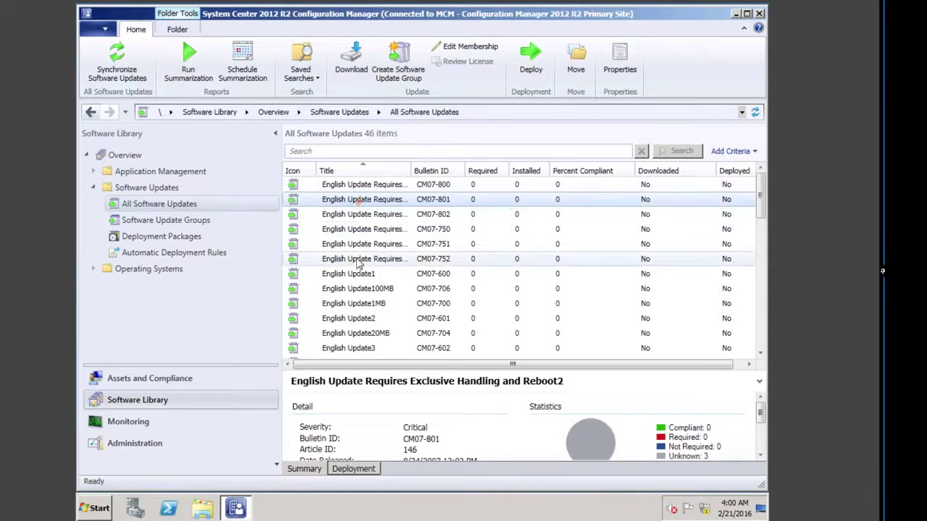
pyautogui.click(357, 258)
pyautogui.click(372, 302)
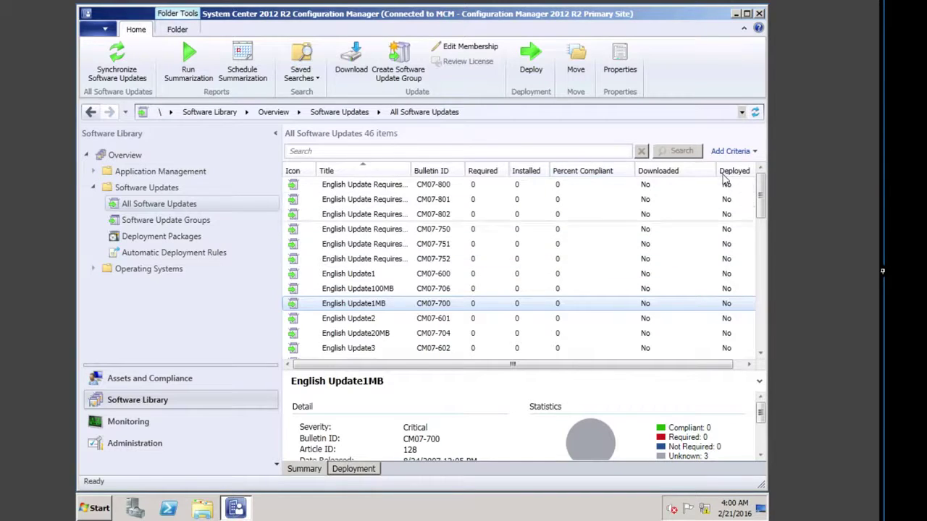
pyautogui.click(386, 290)
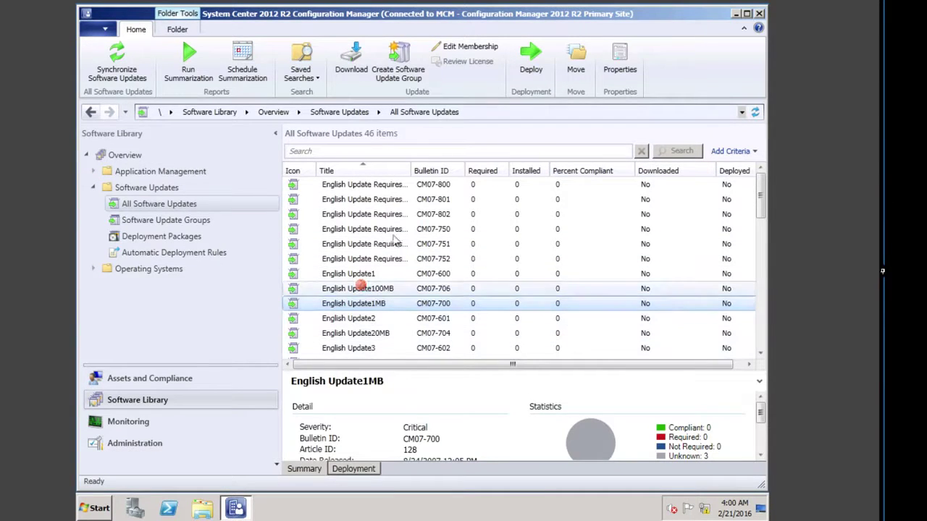
pyautogui.click(382, 229)
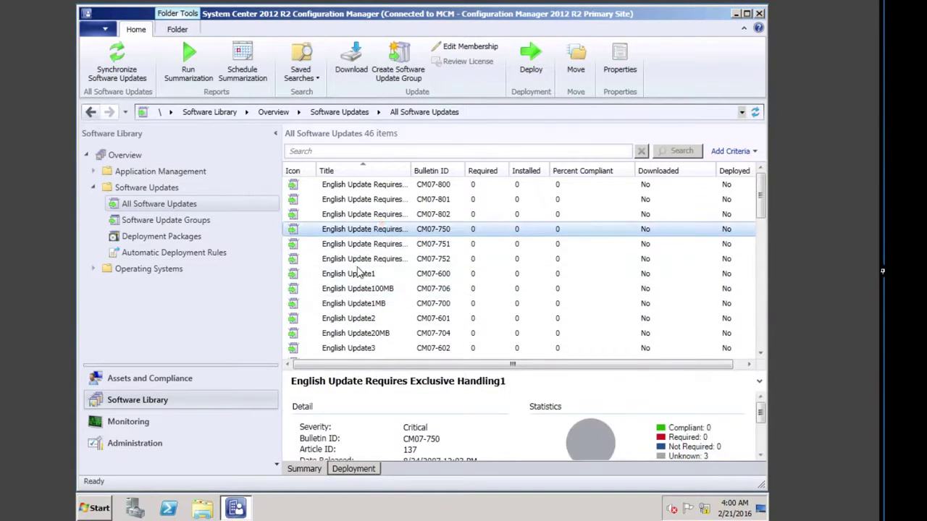
pyautogui.click(362, 319)
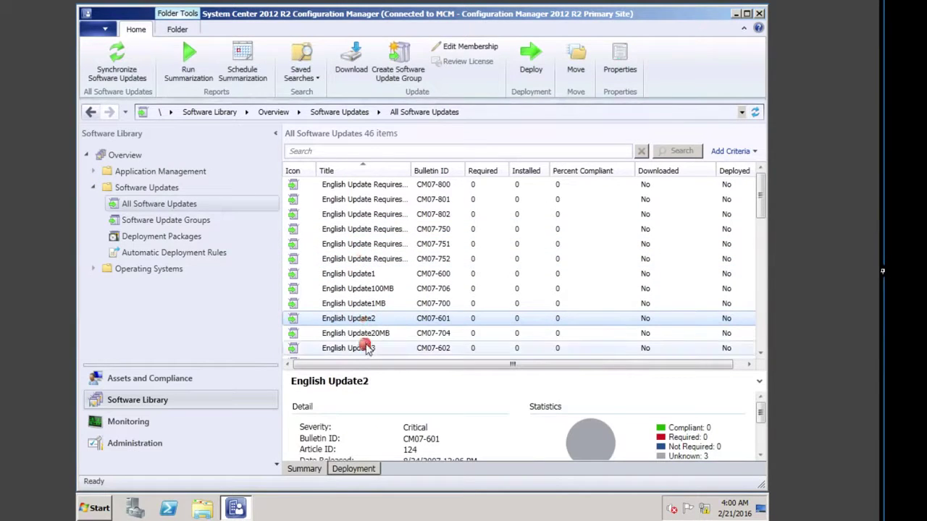
pyautogui.click(363, 348)
pyautogui.click(362, 273)
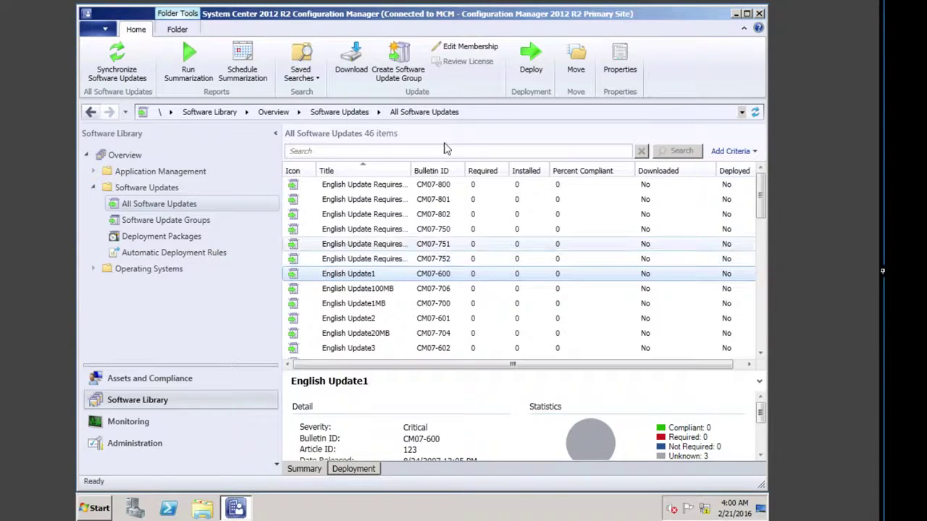
# Step: Open the Configuration Manager client properties from System and Security in Control Panel
pyautogui.click(90, 509)
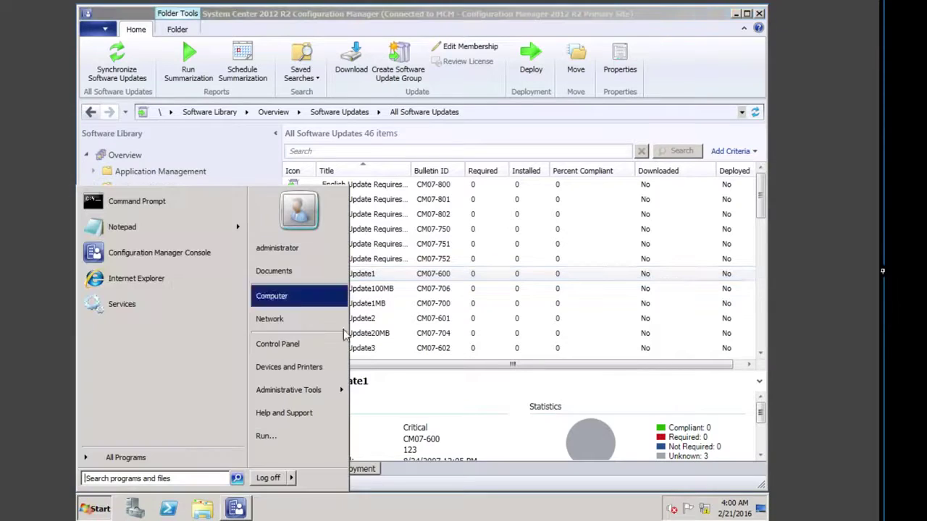
pyautogui.click(125, 458)
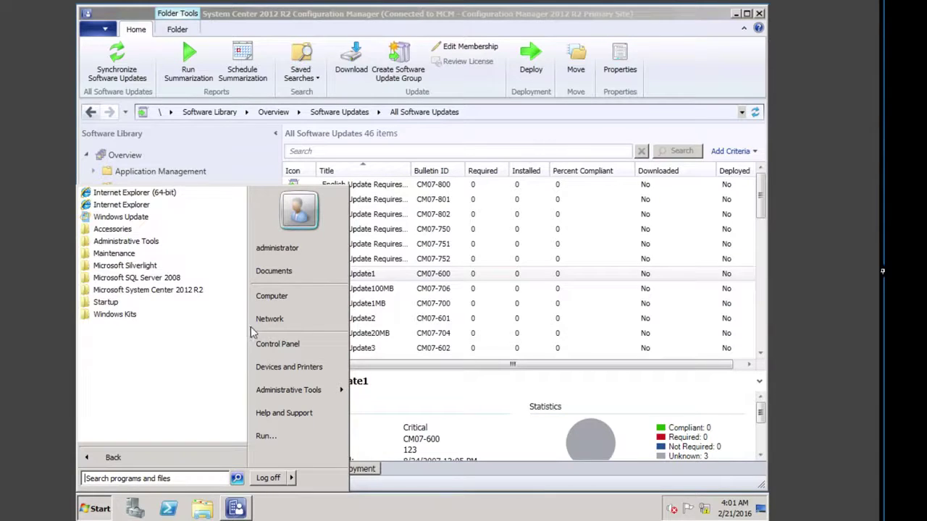
pyautogui.click(277, 344)
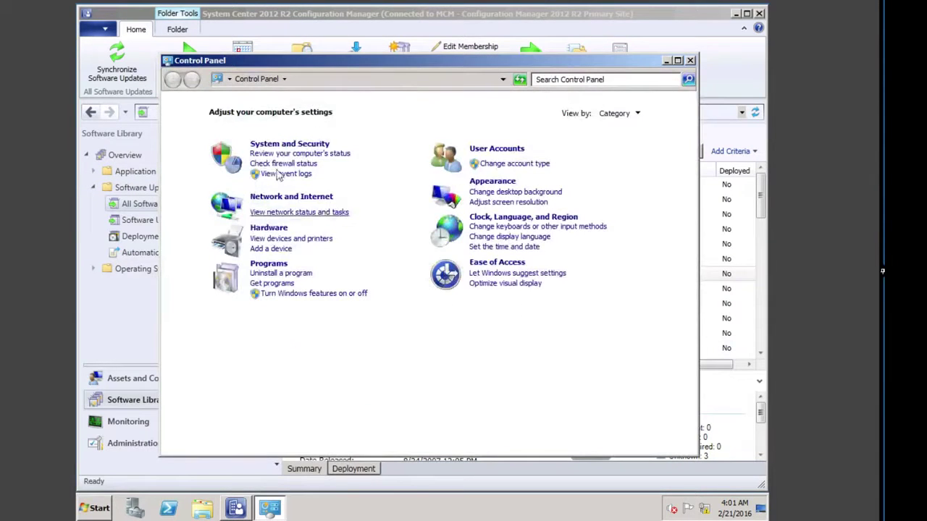
pyautogui.click(290, 144)
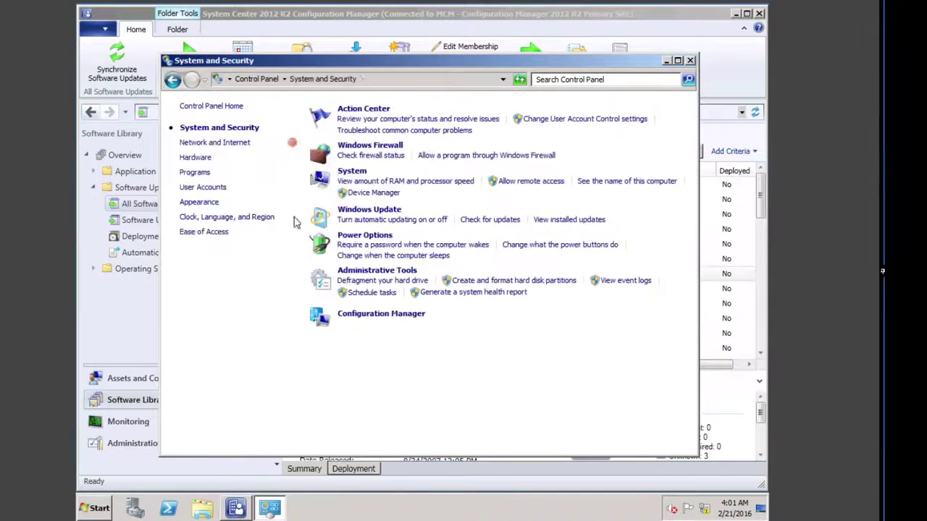
pyautogui.rightClick(371, 316)
pyautogui.click(407, 352)
pyautogui.click(371, 318)
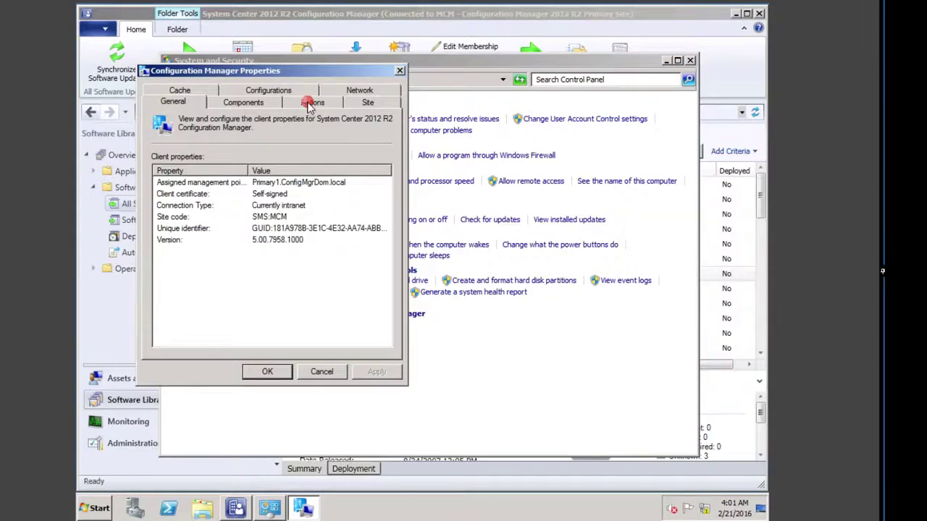
# Step: Run the Machine Policy Retrieval & Evaluation Cycle client action and acknowledge its message
pyautogui.click(311, 102)
pyautogui.click(186, 225)
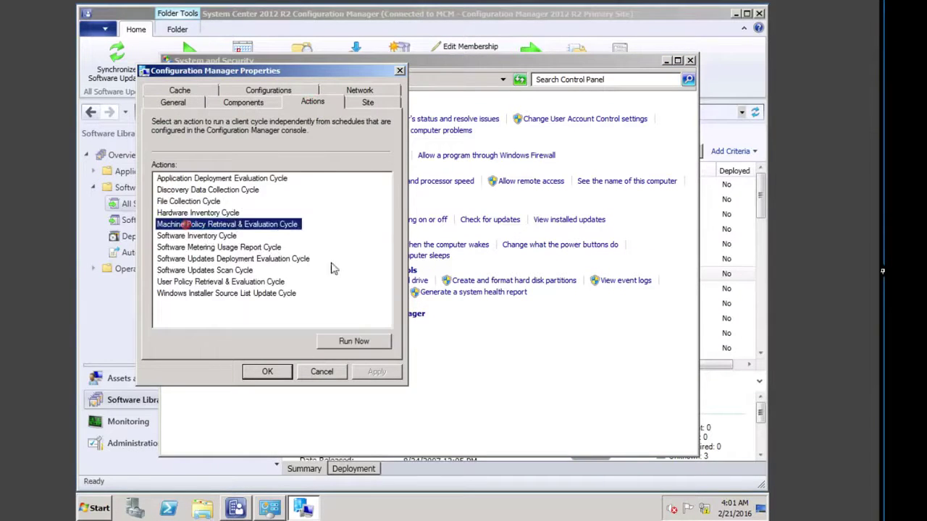
pyautogui.click(353, 343)
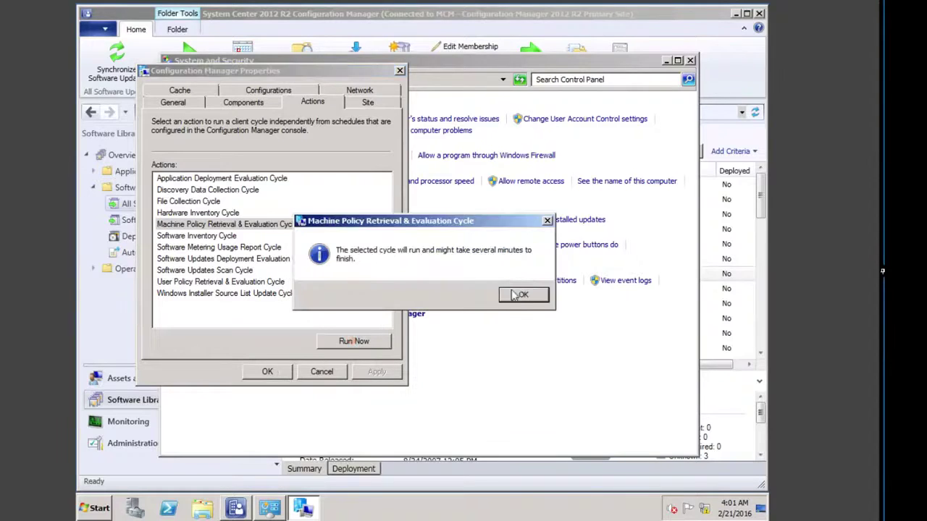
pyautogui.click(517, 294)
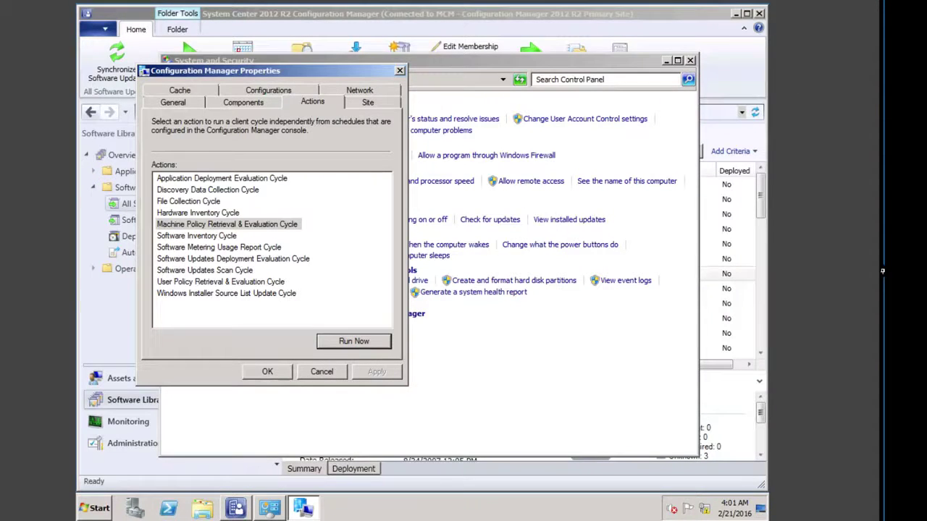
# Step: On Client1, open System and Security in Control Panel and create a desktop shortcut for Configuration Manager
pyautogui.click(914, 187)
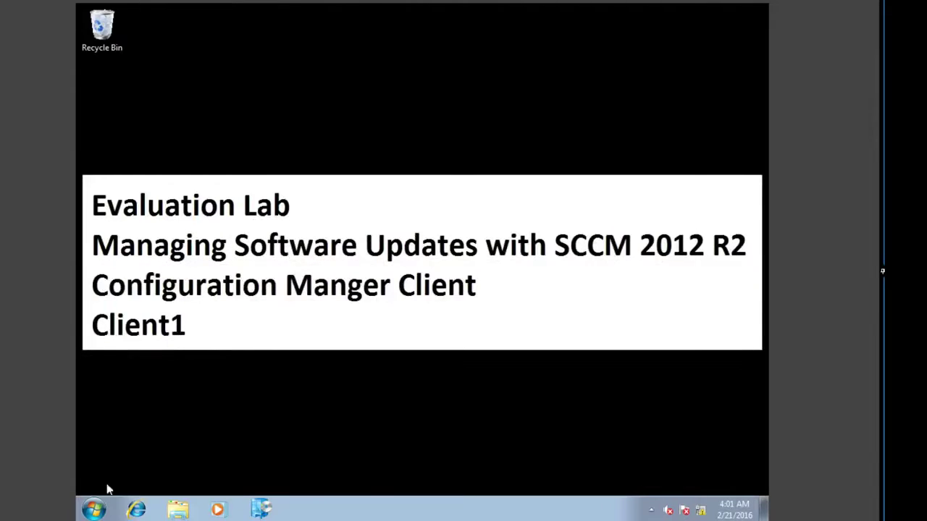
pyautogui.click(93, 511)
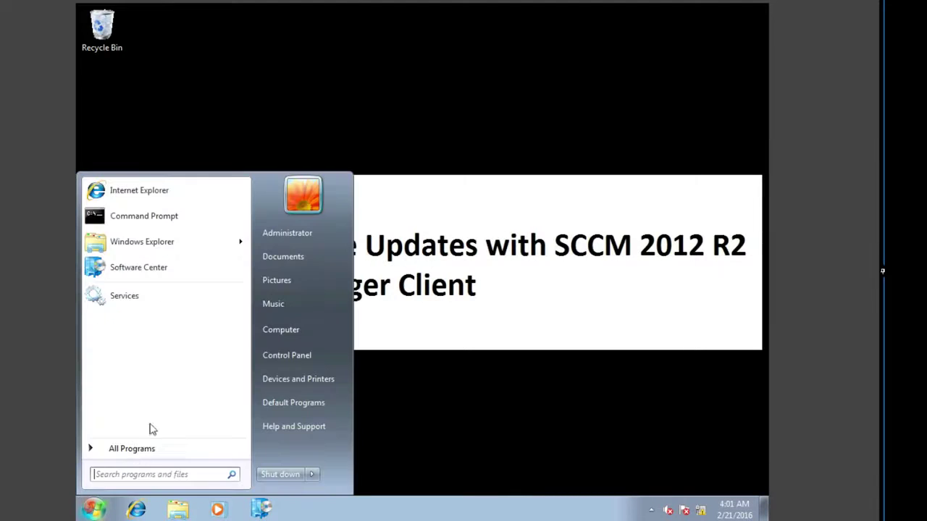
pyautogui.click(302, 357)
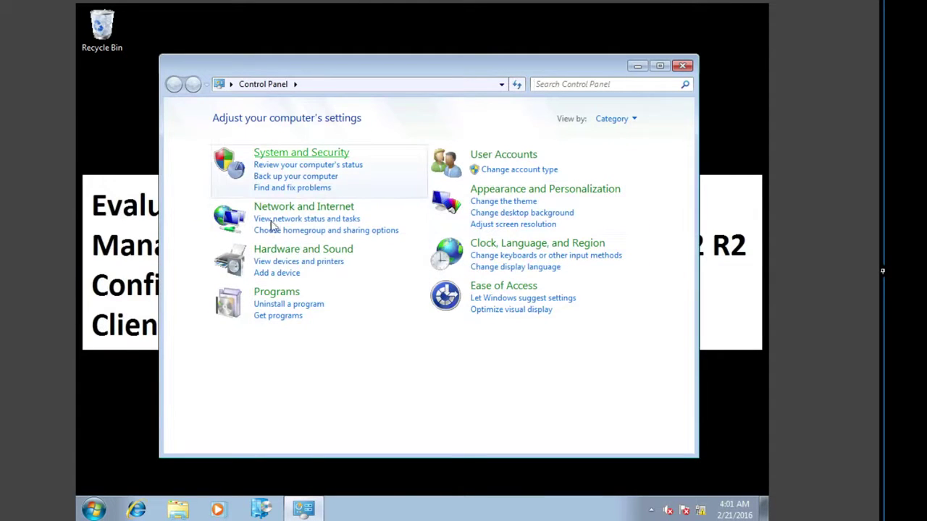
pyautogui.click(304, 154)
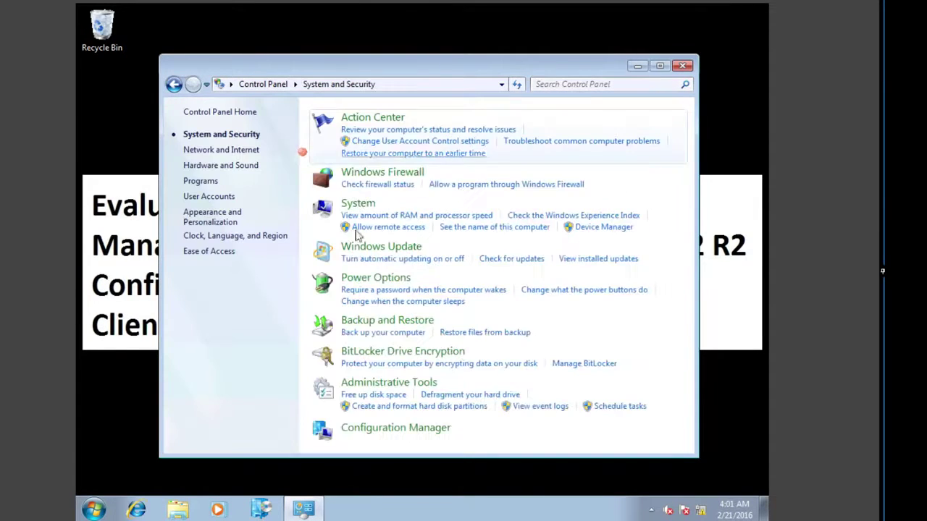
pyautogui.click(385, 428)
pyautogui.rightClick(404, 428)
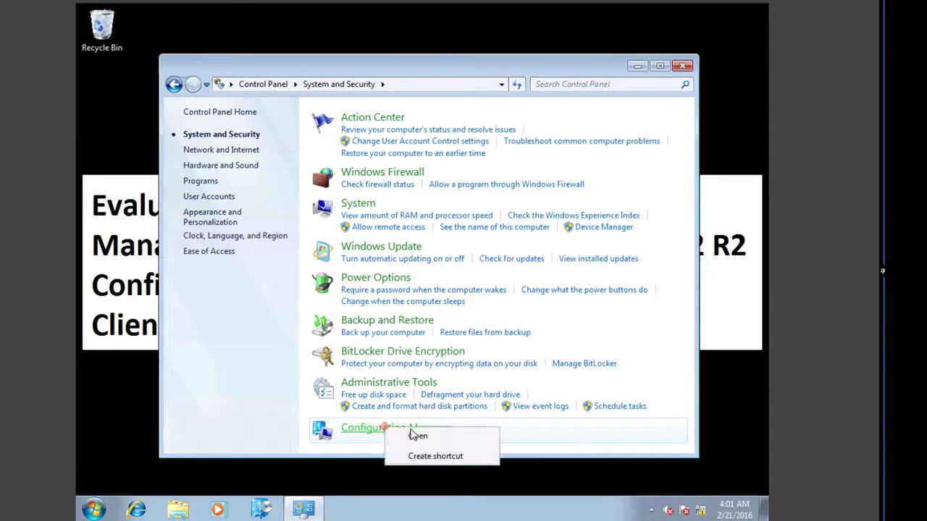
pyautogui.click(430, 455)
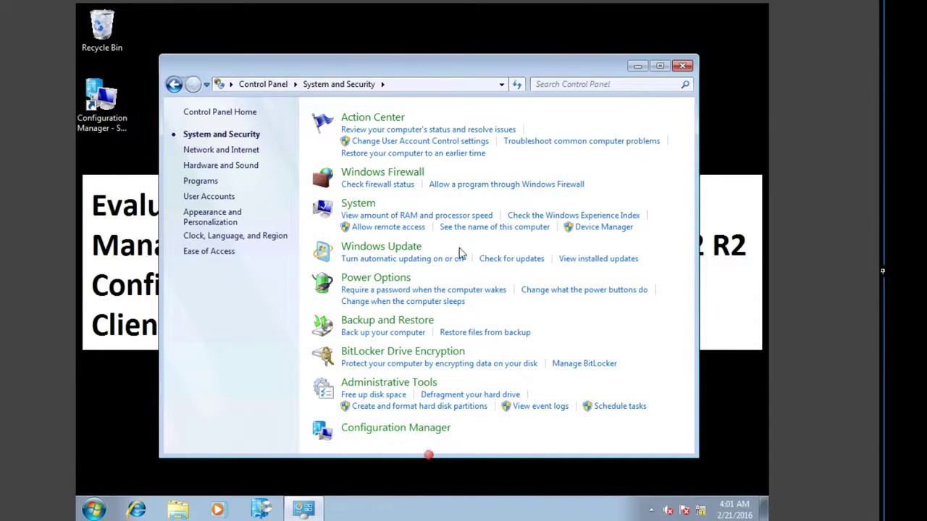
# Step: Open the Configuration Manager client properties from the desktop shortcut and run the Machine Policy Retrieval & Evaluation Cycle, acknowledging its message
pyautogui.doubleClick(98, 102)
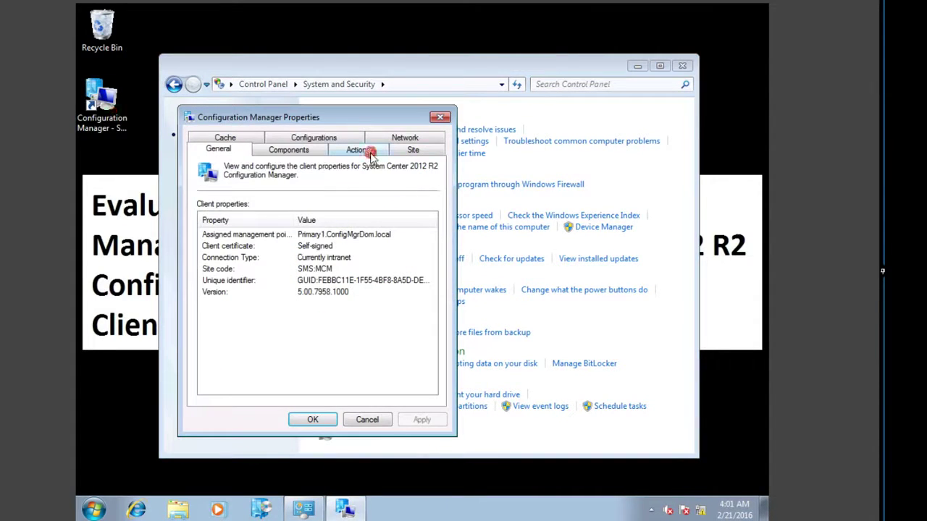
pyautogui.click(365, 150)
pyautogui.click(280, 271)
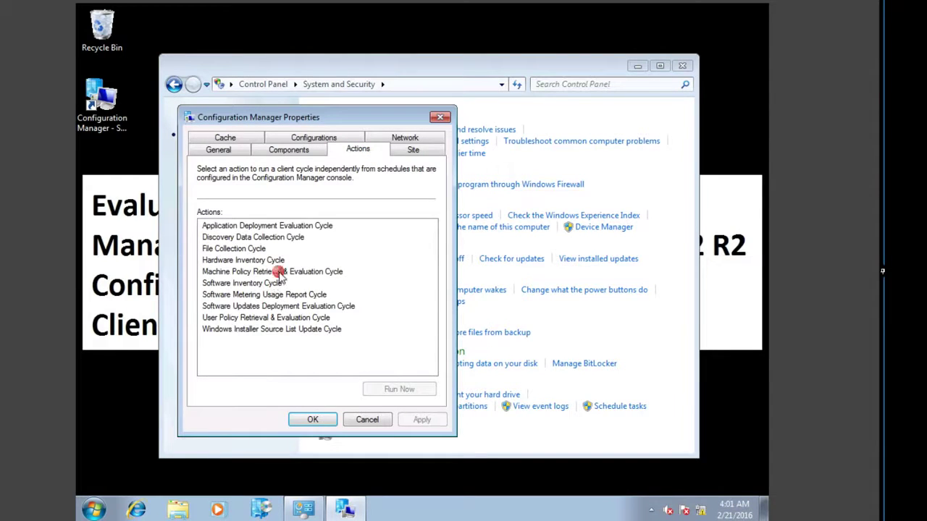
pyautogui.click(391, 389)
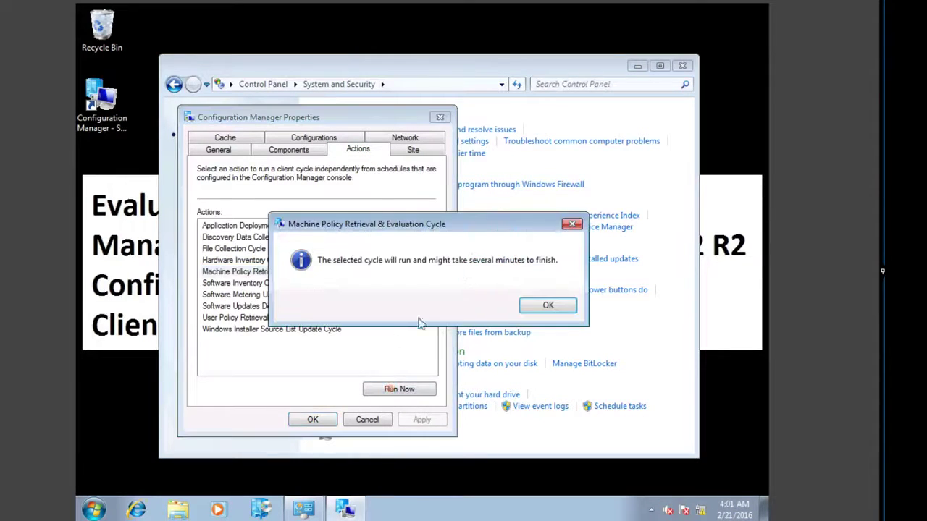
pyautogui.click(546, 305)
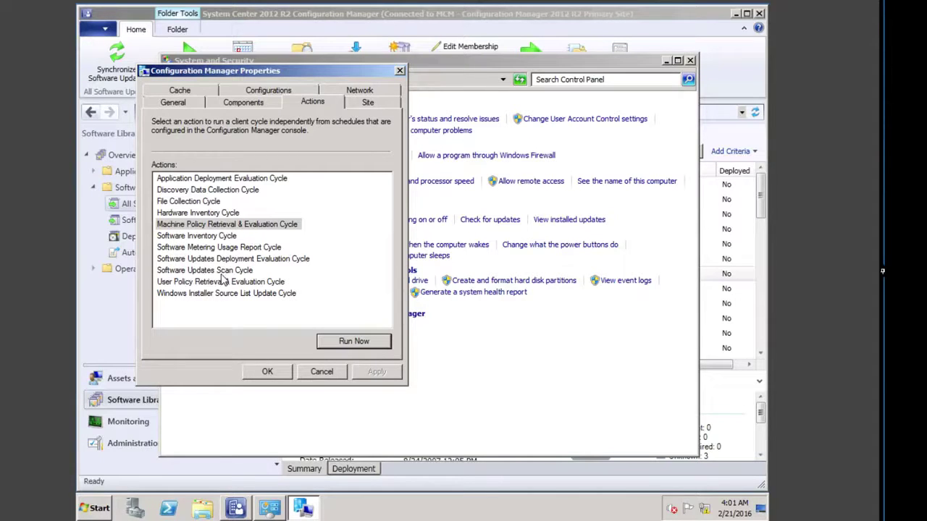
# Step: On the primary site server, run the Software Updates Scan Cycle, then close the client properties and minimize Control Panel
pyautogui.click(221, 271)
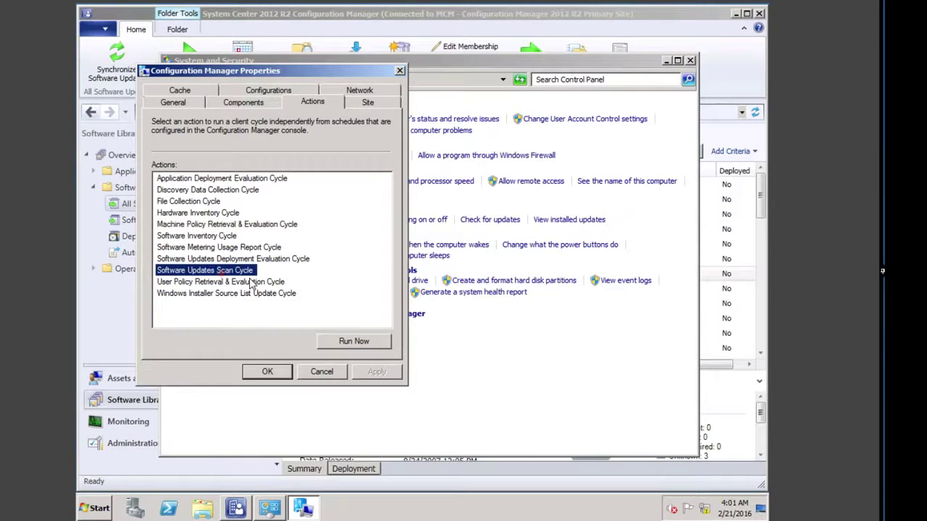
pyautogui.click(337, 340)
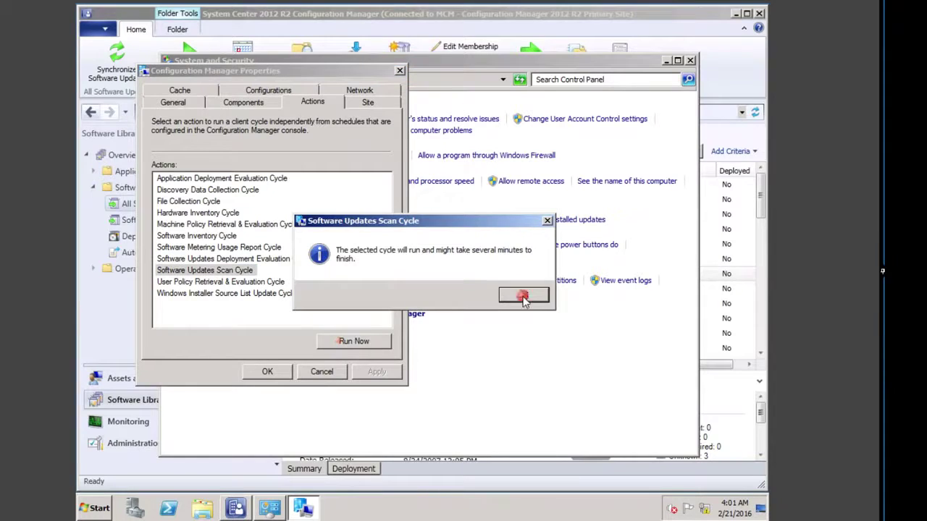
pyautogui.click(522, 294)
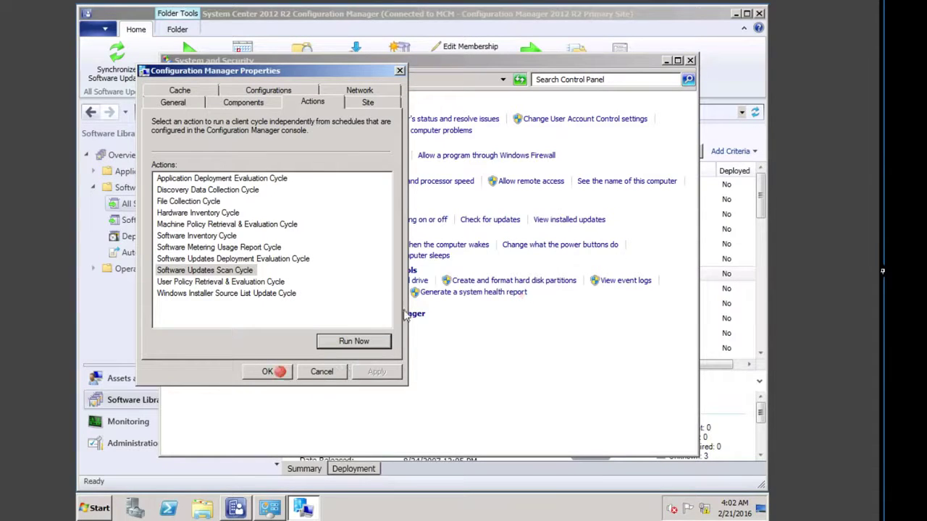
pyautogui.click(280, 371)
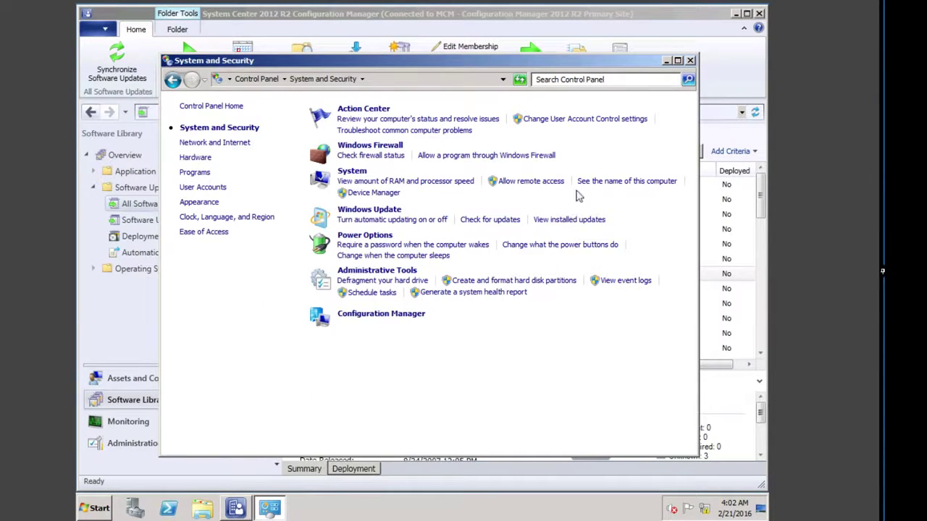
pyautogui.click(666, 61)
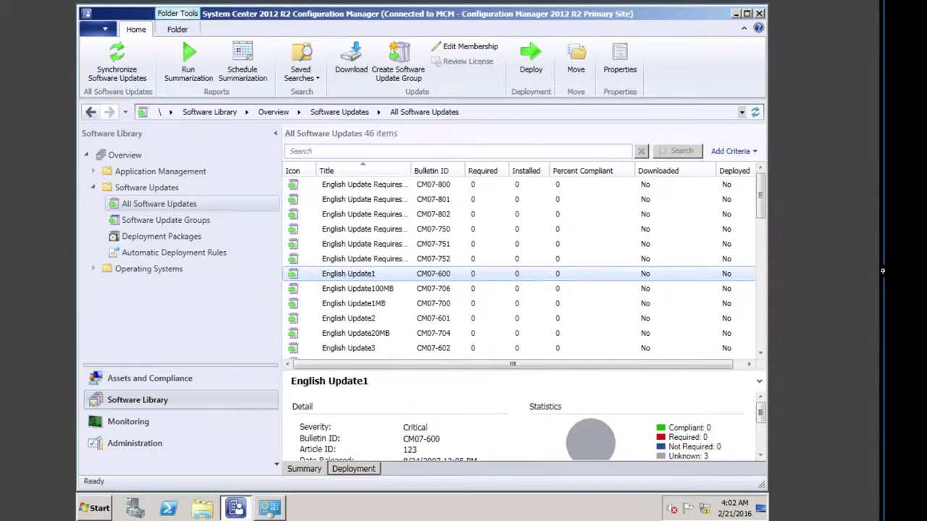
# Step: Switch to Client1 and reopen the Configuration Manager client properties to reload the list of available client actions
pyautogui.click(918, 275)
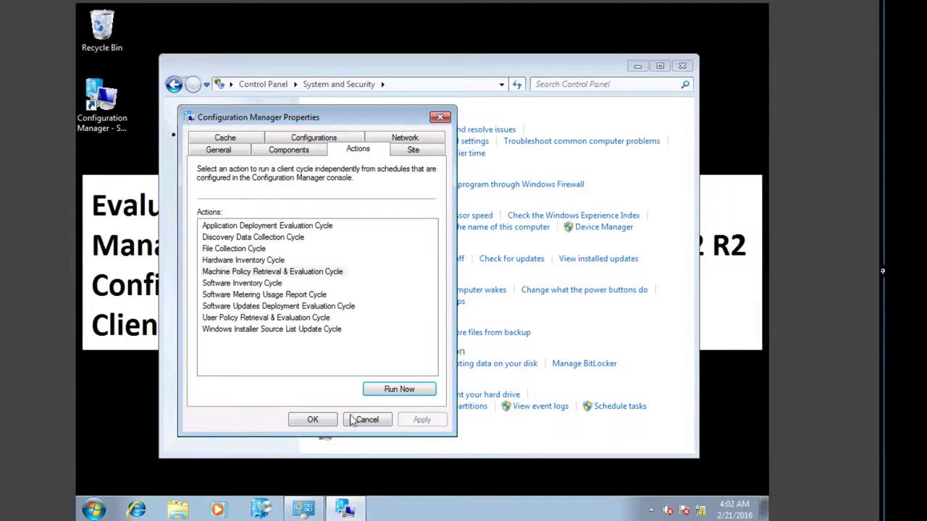
pyautogui.click(312, 420)
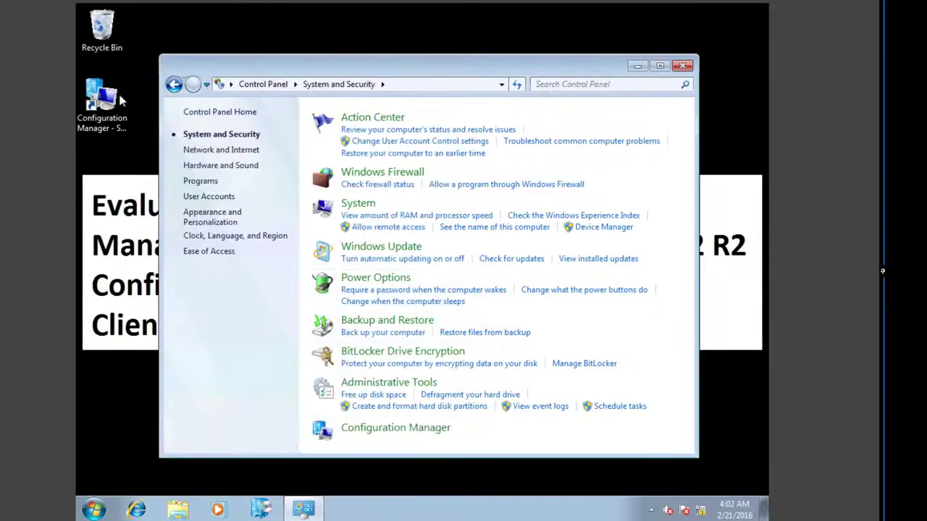
pyautogui.doubleClick(110, 106)
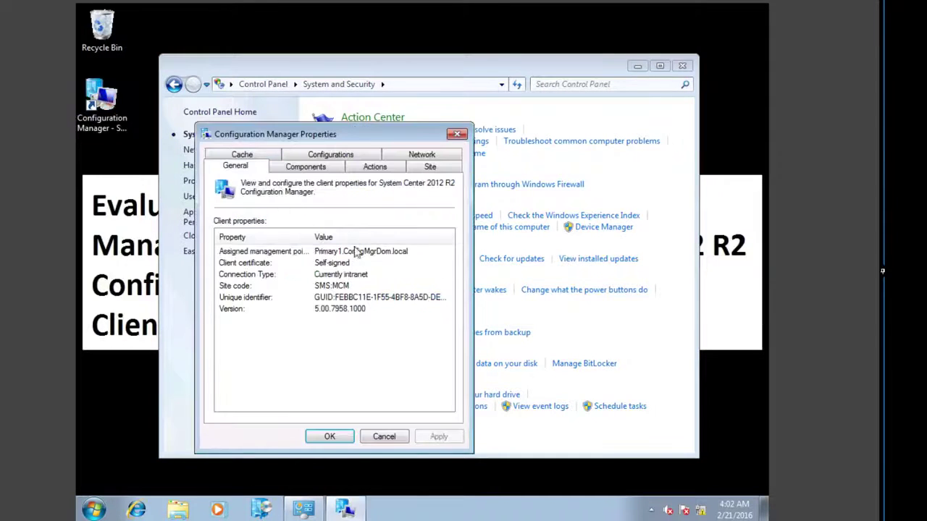
pyautogui.click(314, 169)
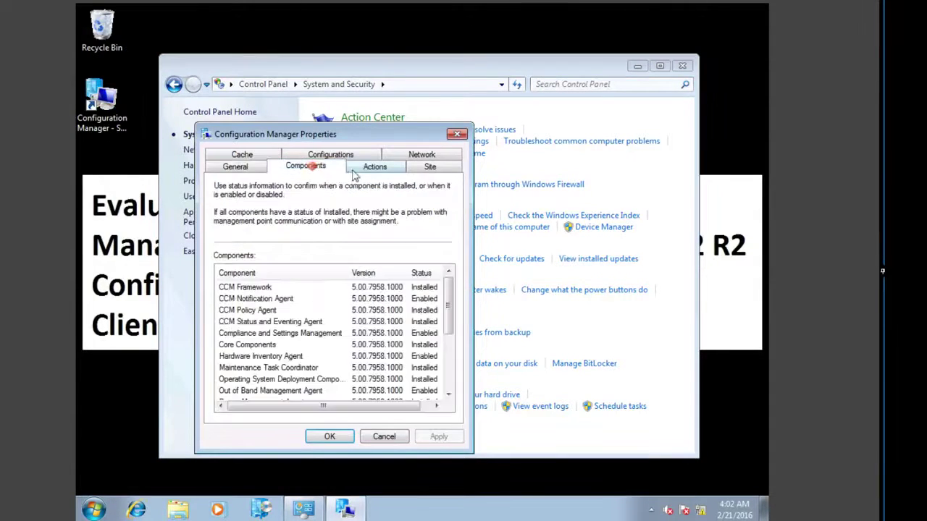
pyautogui.click(358, 166)
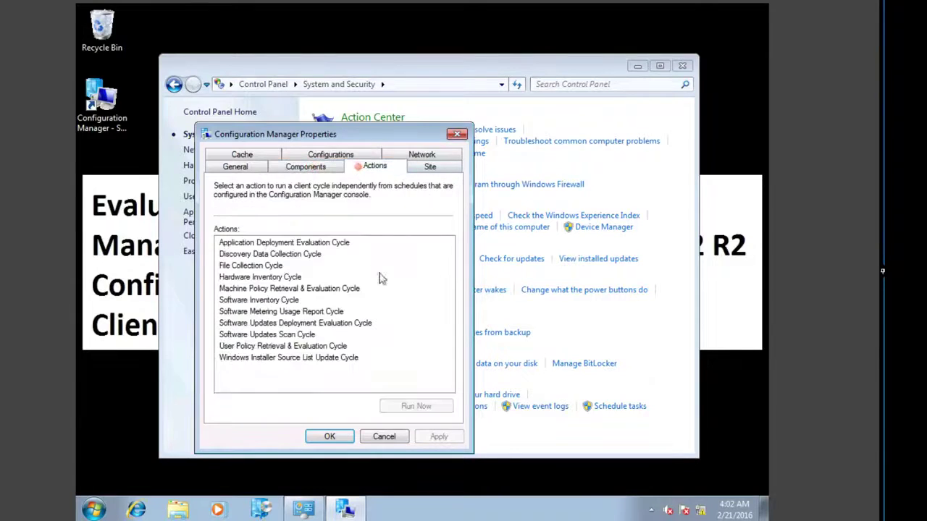
# Step: Run the Software Updates Scan Cycle on Client1, acknowledge its message and close the client properties
pyautogui.click(251, 335)
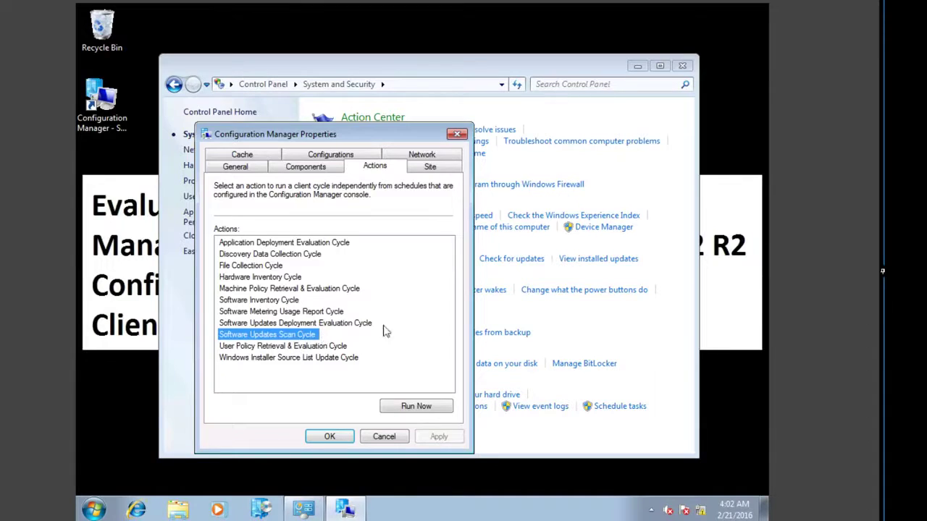
pyautogui.click(414, 406)
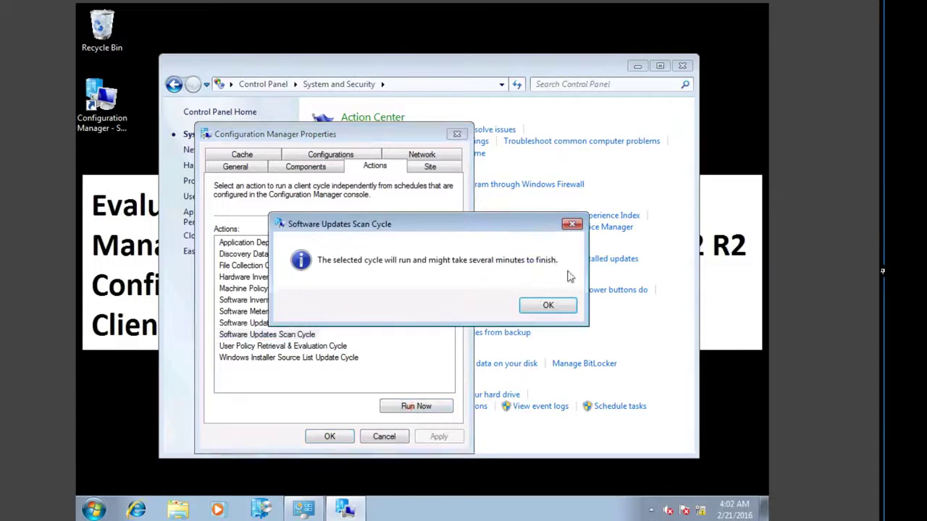
pyautogui.click(547, 306)
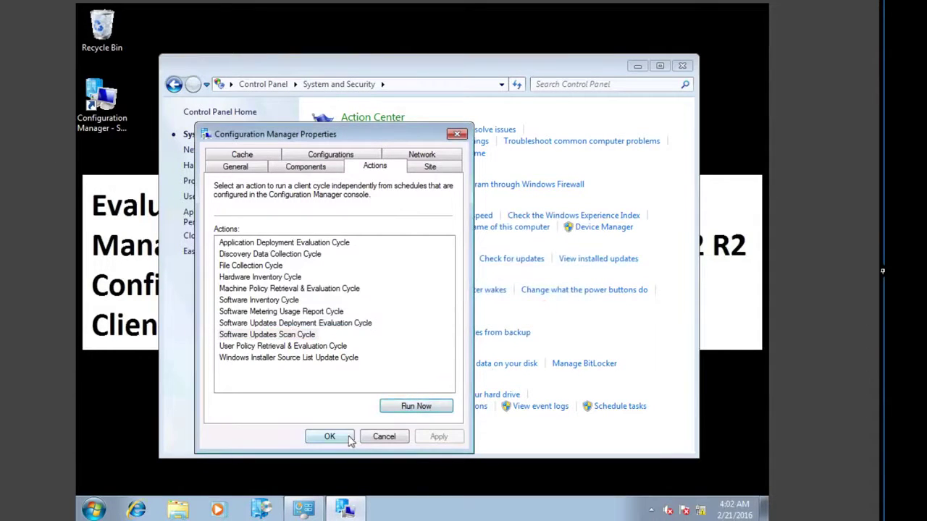
pyautogui.click(329, 436)
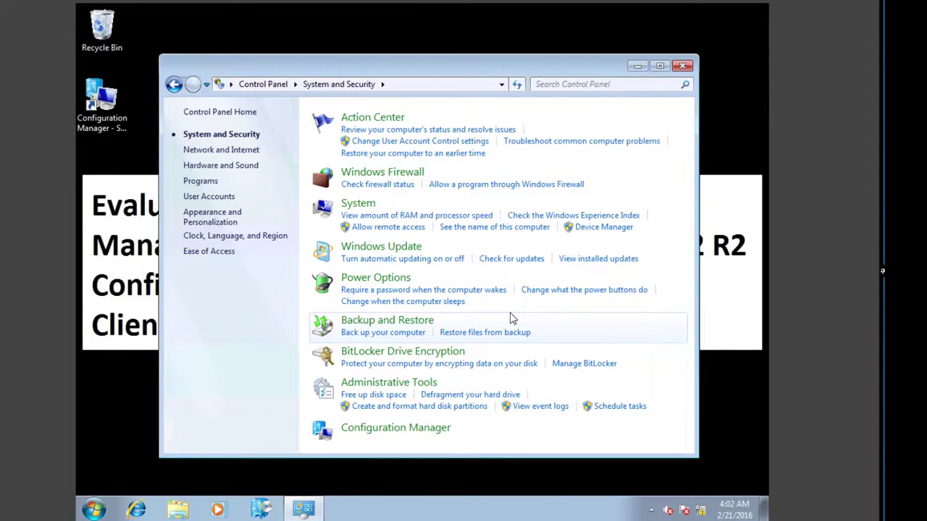
# Step: Browse to C:\Windows on Client1 and open the WindowsUpdate log file in Notepad
pyautogui.click(177, 510)
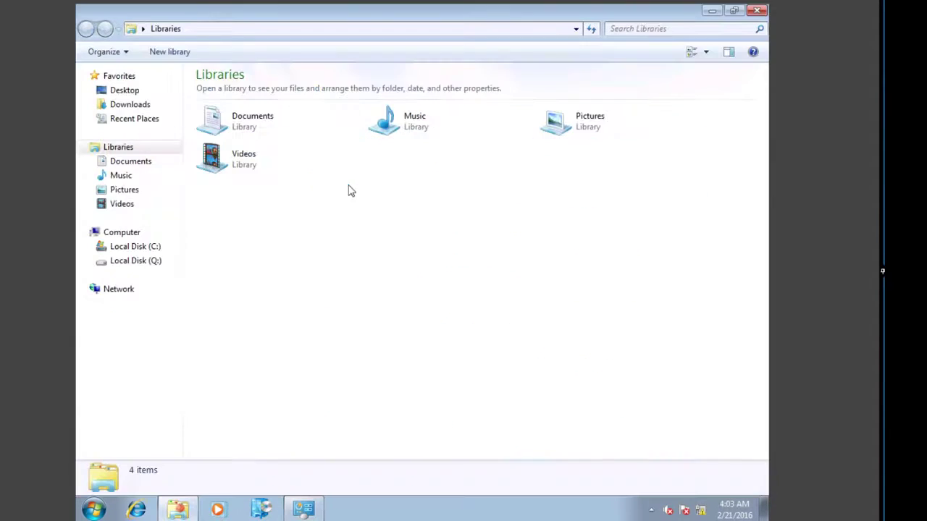
pyautogui.click(135, 247)
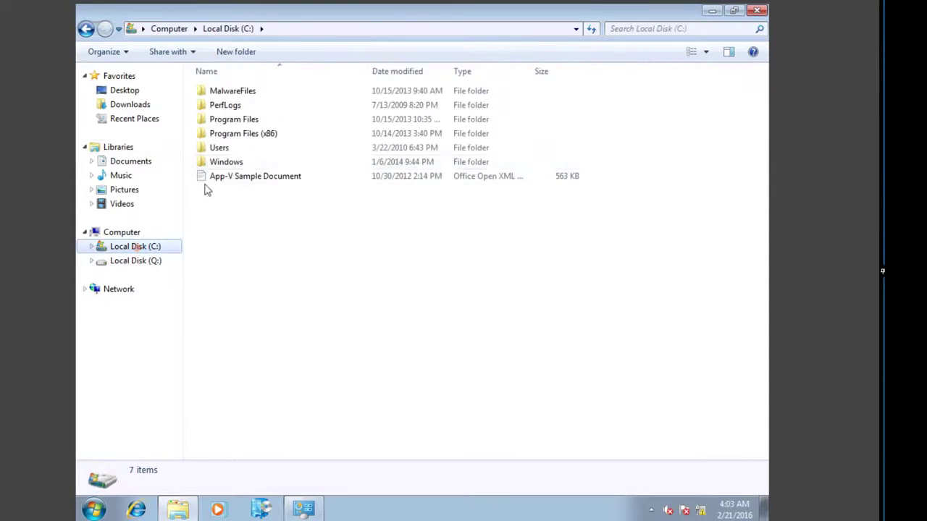
pyautogui.doubleClick(229, 162)
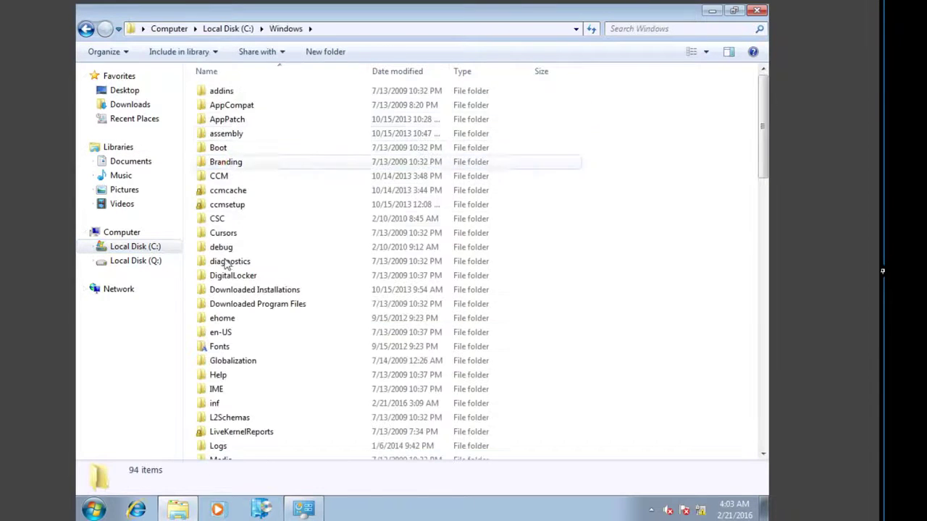
pyautogui.click(223, 178)
pyautogui.press('w')
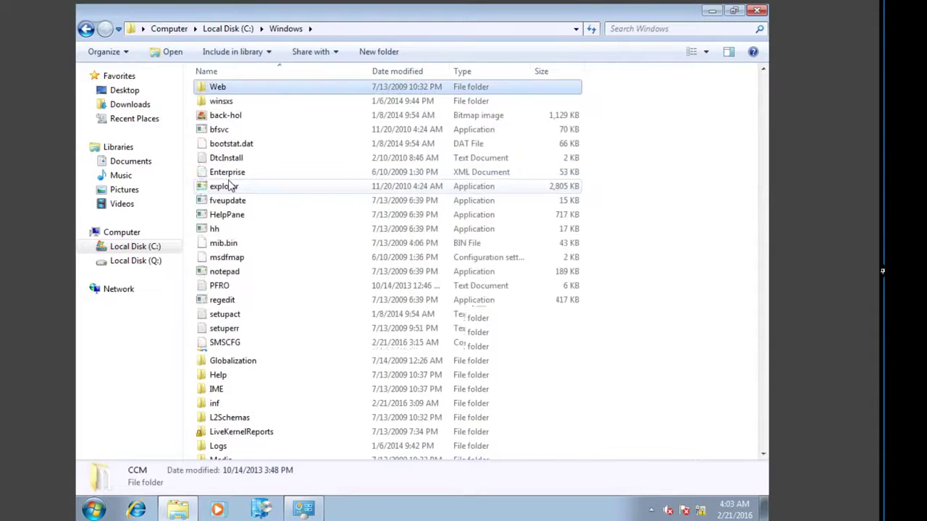
pyautogui.press('w')
pyautogui.press('w')
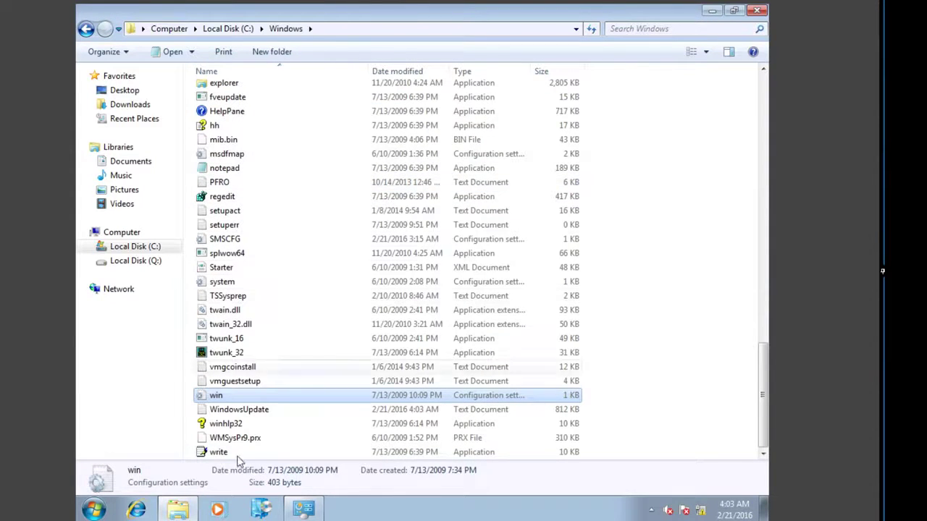
pyautogui.doubleClick(257, 410)
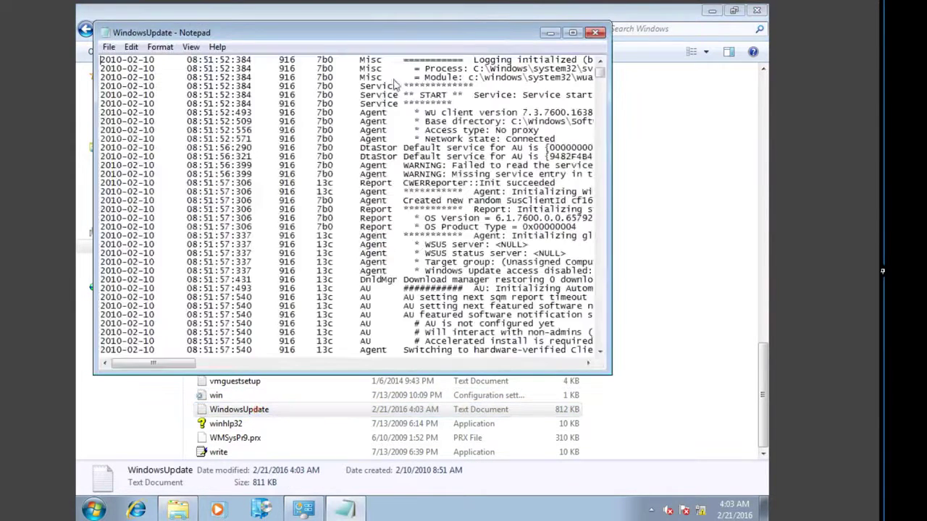
# Step: Maximize the WindowsUpdate log, enable word wrap and examine the latest scan entries at the end of the file
pyautogui.click(573, 32)
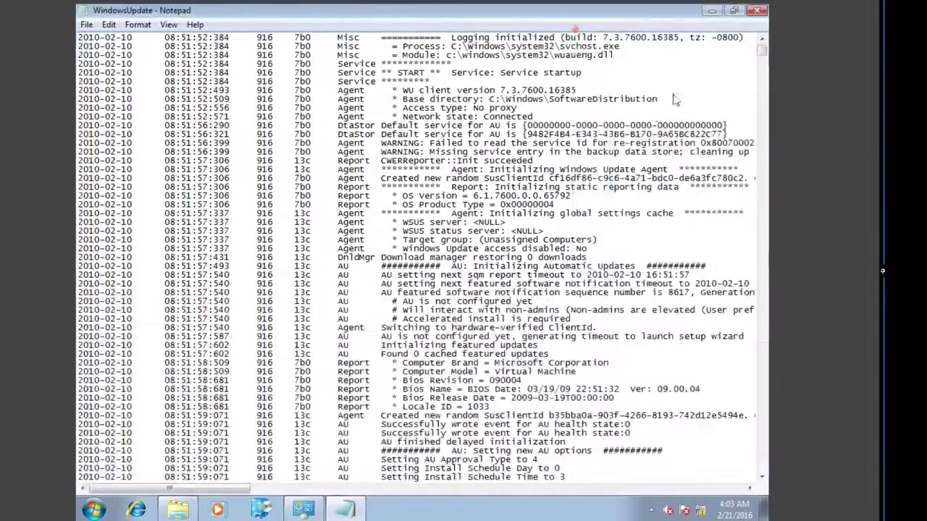
pyautogui.click(138, 26)
pyautogui.click(152, 42)
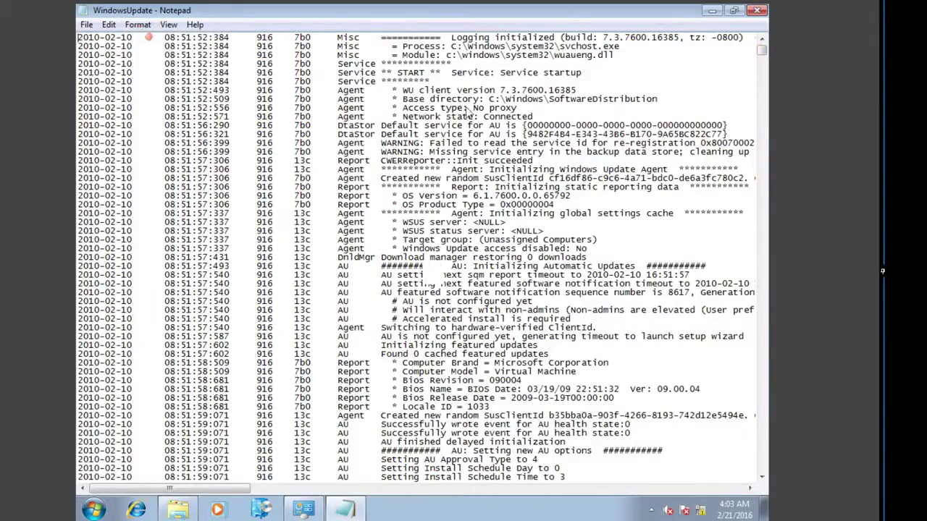
pyautogui.moveTo(760, 51); pyautogui.dragTo(761, 484)
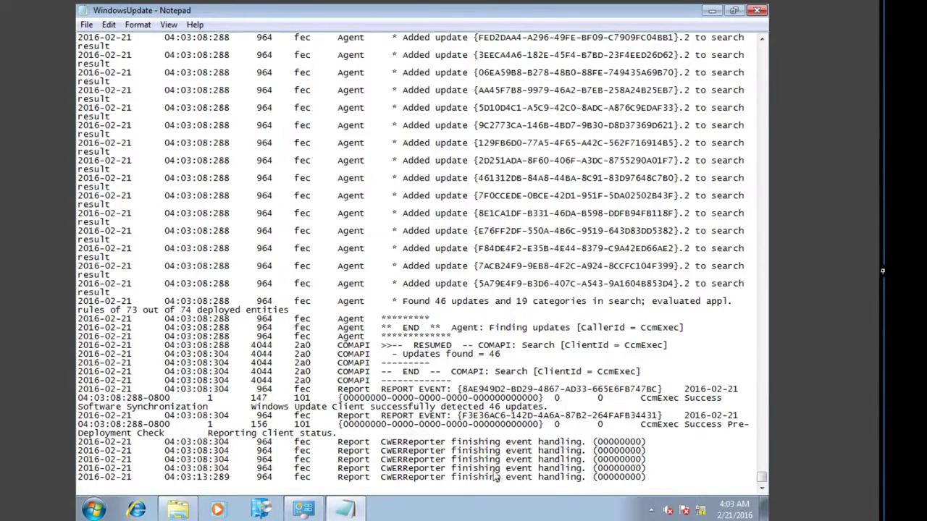
pyautogui.click(762, 488)
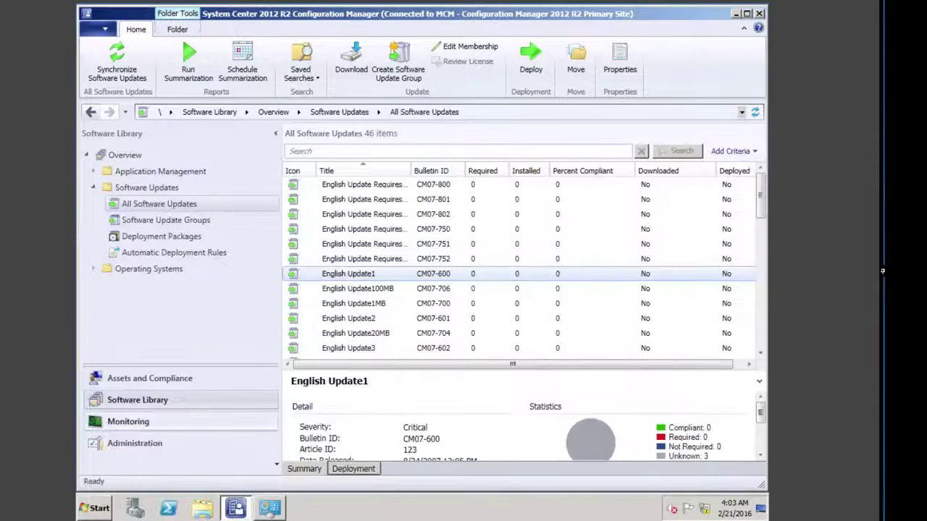
# Step: Browse to C:\Windows on Primary1 and open the WindowsUpdate log file in Notepad
pyautogui.click(203, 511)
pyautogui.click(148, 141)
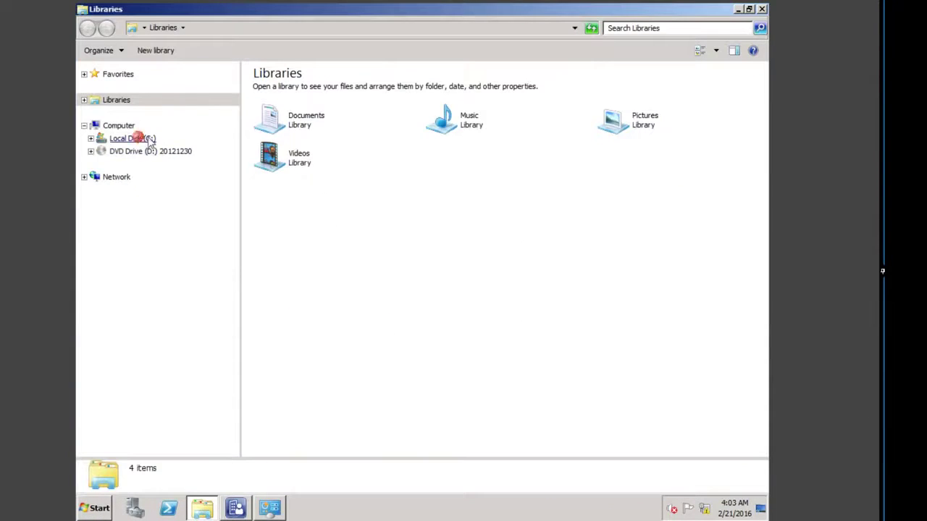
pyautogui.doubleClick(284, 283)
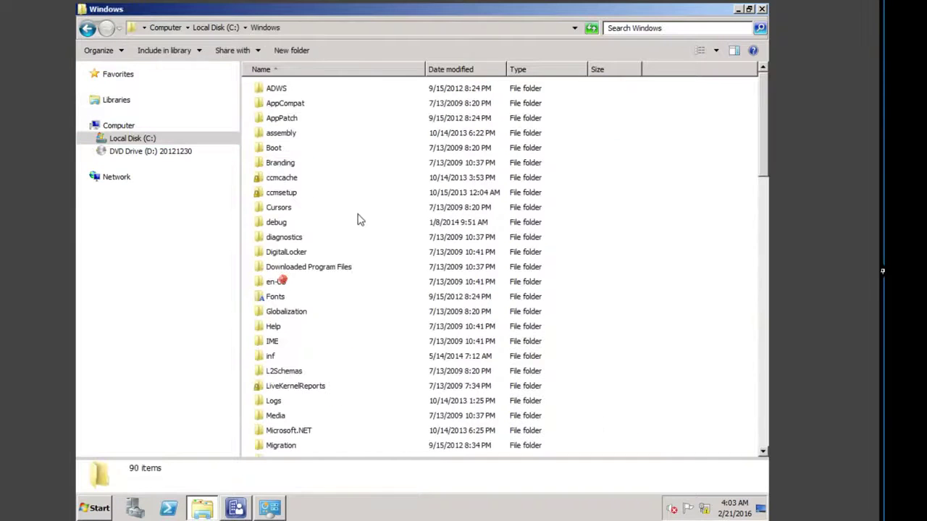
pyautogui.click(279, 224)
pyautogui.write('win')
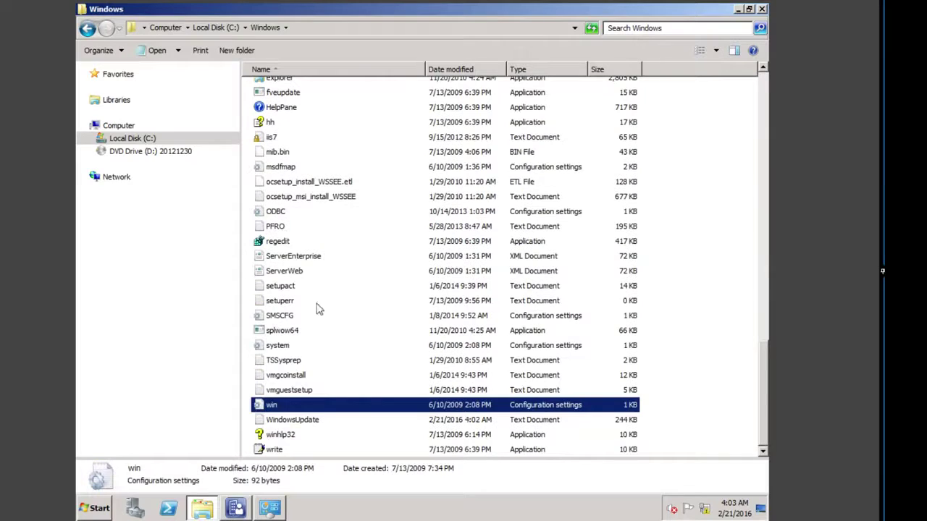
pyautogui.doubleClick(305, 420)
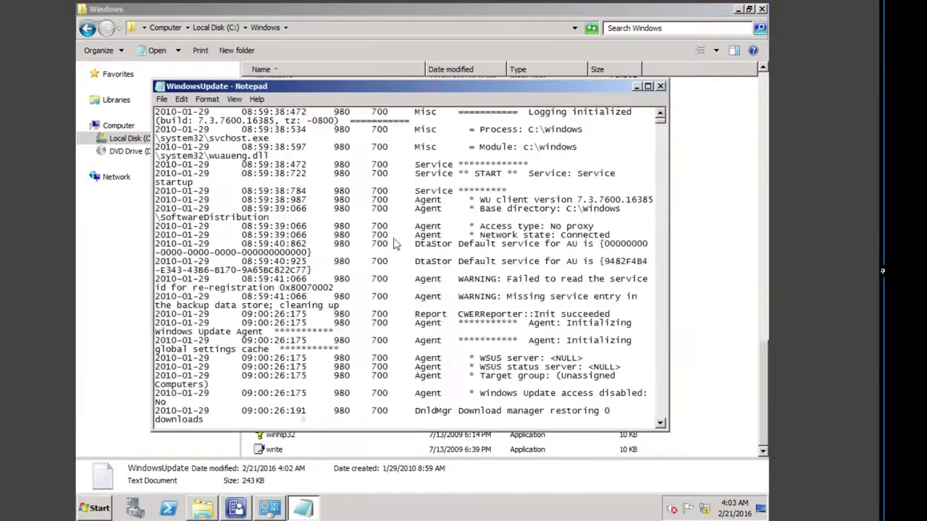
# Step: Examine the latest scan entries at the end of the WindowsUpdate log on Primary1 and close the log
pyautogui.click(207, 100)
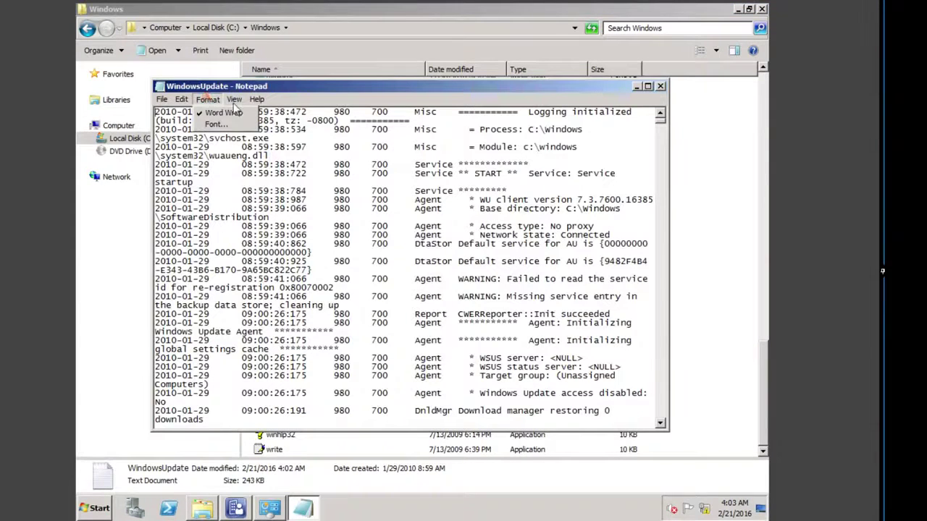
pyautogui.moveTo(234, 99)
pyautogui.moveTo(660, 120); pyautogui.dragTo(667, 428)
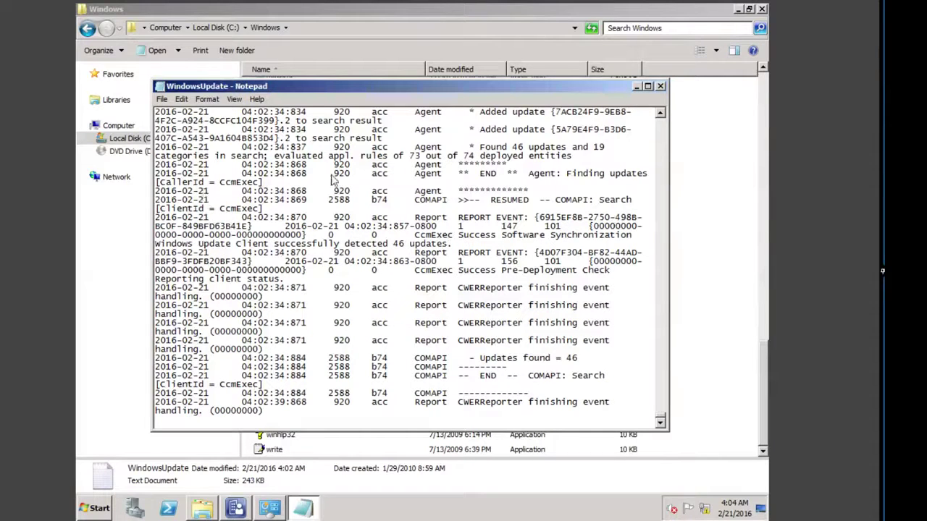
pyautogui.click(660, 88)
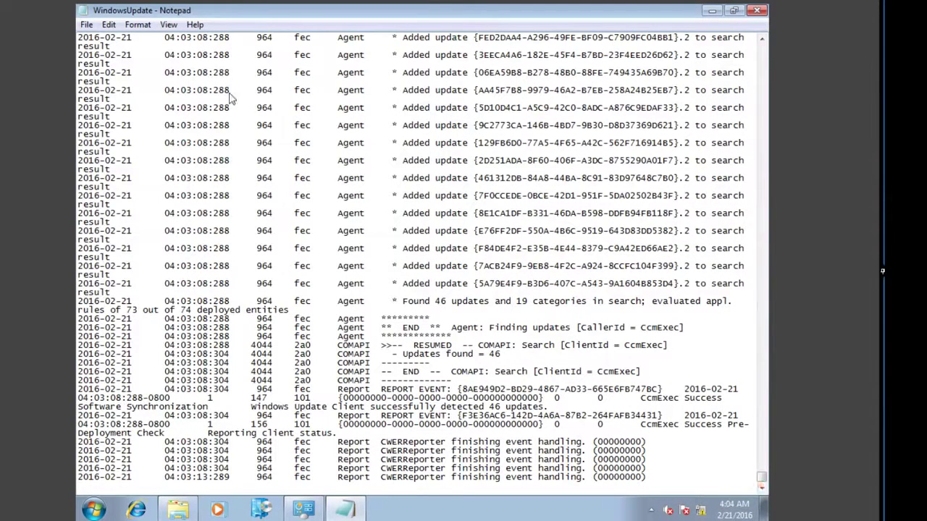
# Step: Reopen the WindowsUpdate log on Client1 and highlight the latest "Updates found" line near the end of the file
pyautogui.click(755, 11)
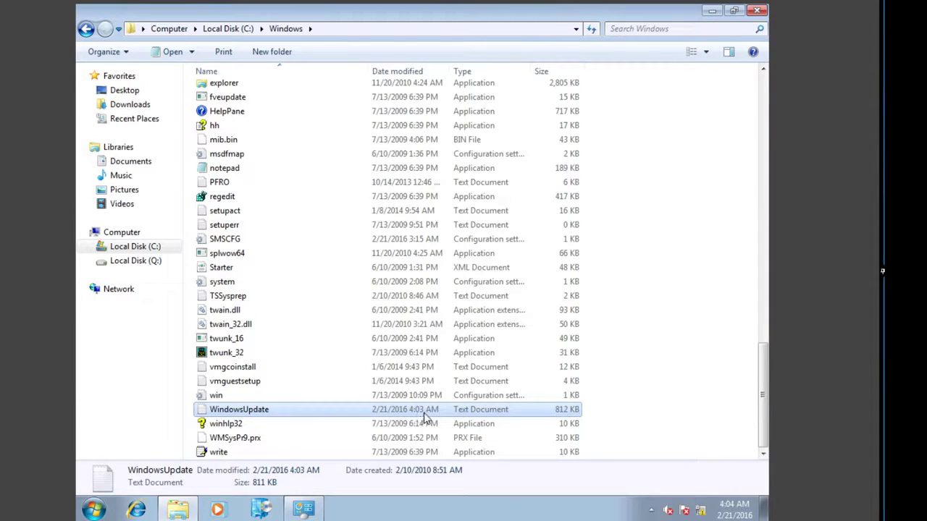
pyautogui.doubleClick(334, 410)
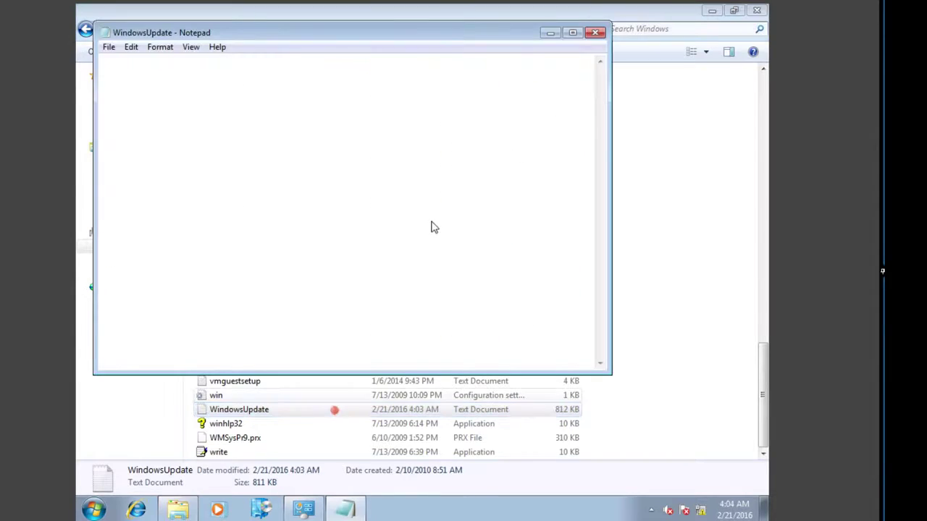
pyautogui.moveTo(601, 72)
pyautogui.mouseDown()
pyautogui.moveTo(617, 230)
pyautogui.moveTo(605, 381)
pyautogui.mouseUp()
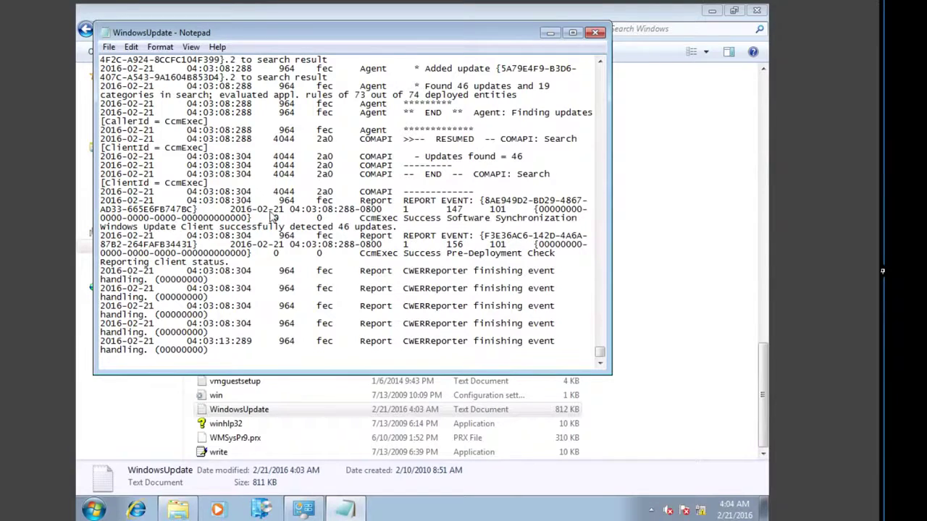
pyautogui.click(542, 154)
pyautogui.moveTo(537, 156); pyautogui.dragTo(108, 159)
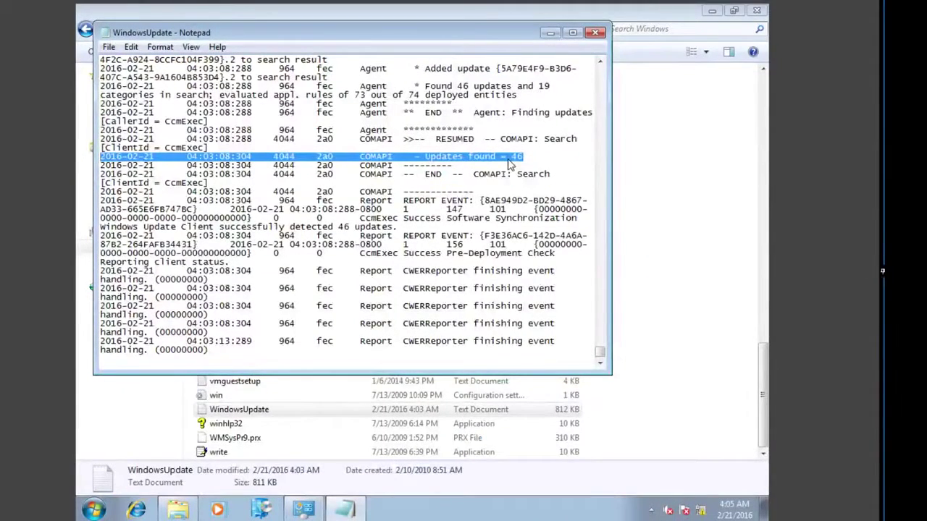
# Step: Close the WindowsUpdate log and the C:\Windows folder on Client1, and close the C:\Windows folder on Primary1
pyautogui.click(596, 33)
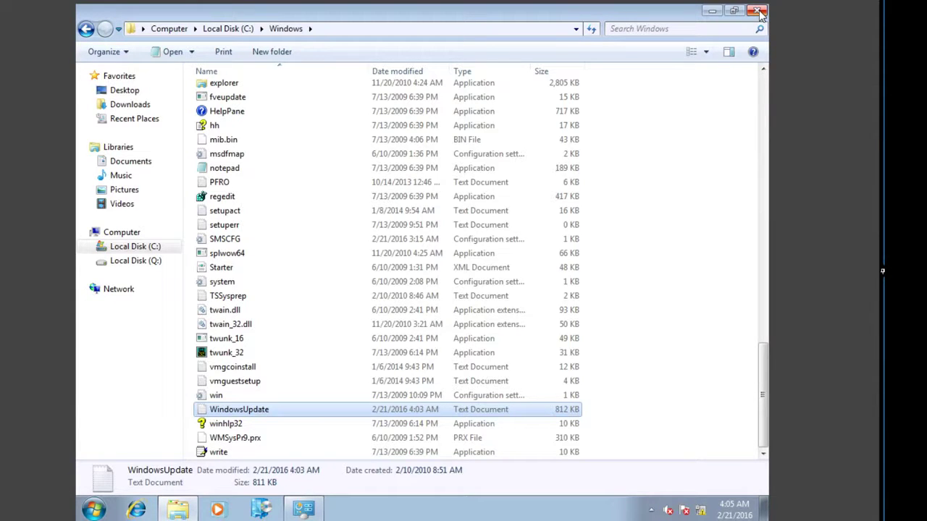
pyautogui.click(758, 11)
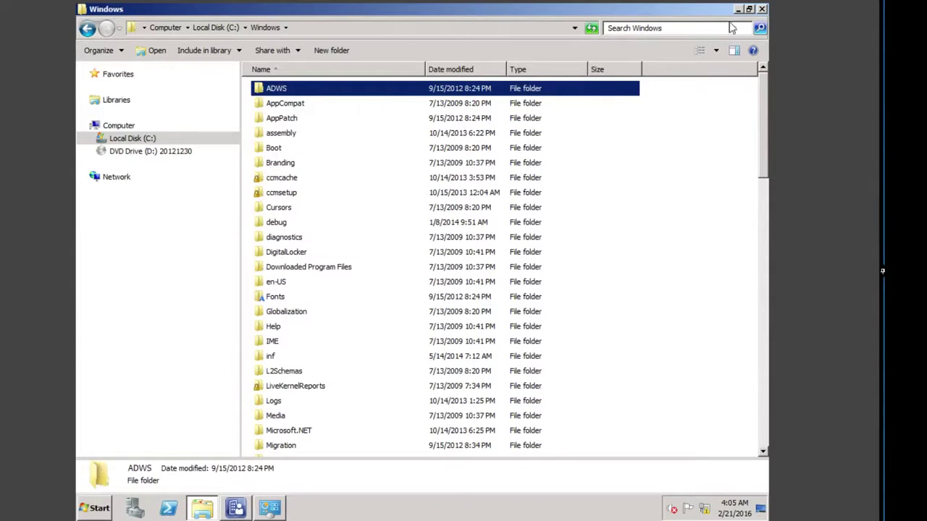
pyautogui.click(762, 8)
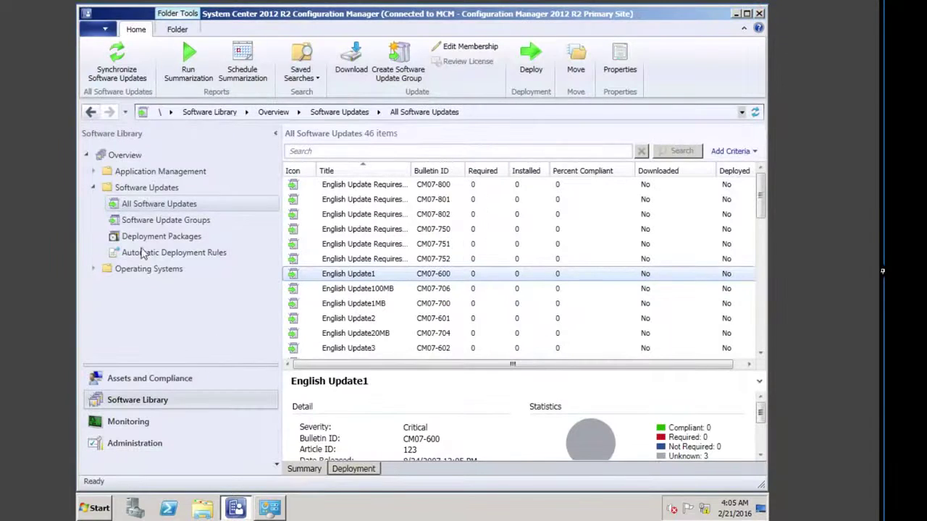
# Step: Go to the Monitoring workspace in the Configuration Manager console, expand Reporting and list all the reports
pyautogui.click(134, 425)
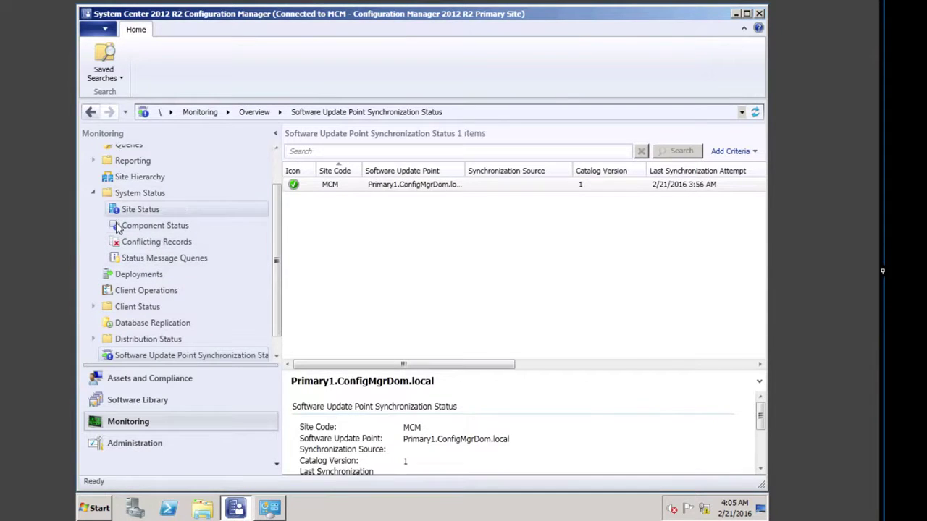
pyautogui.click(93, 160)
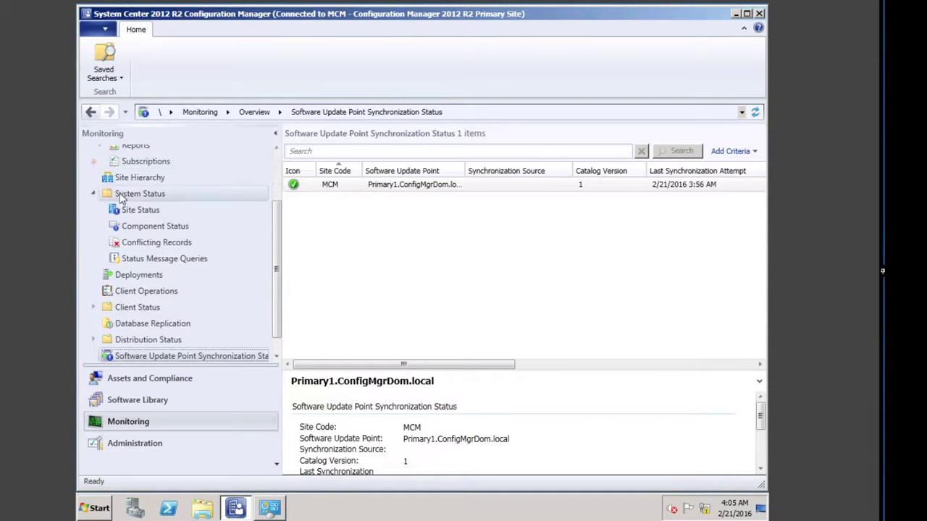
pyautogui.click(272, 147)
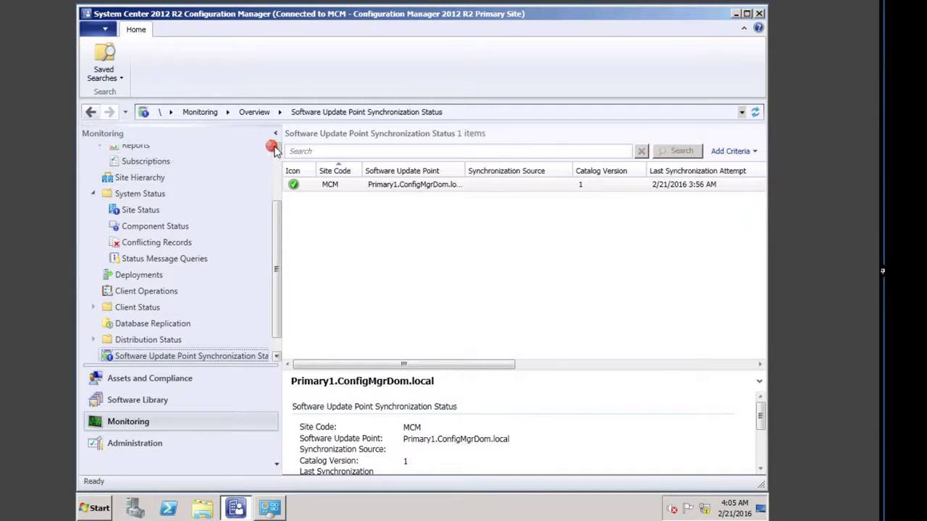
pyautogui.click(276, 148)
pyautogui.click(129, 164)
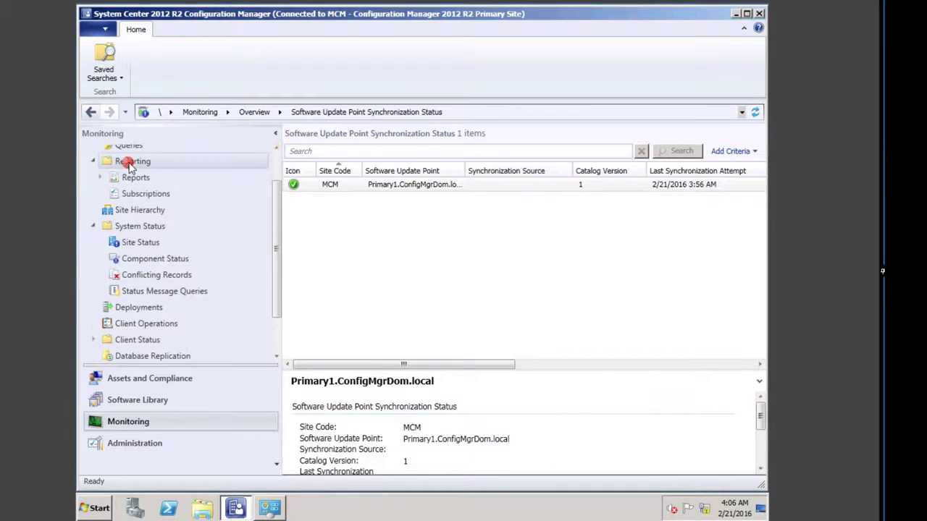
pyautogui.click(100, 177)
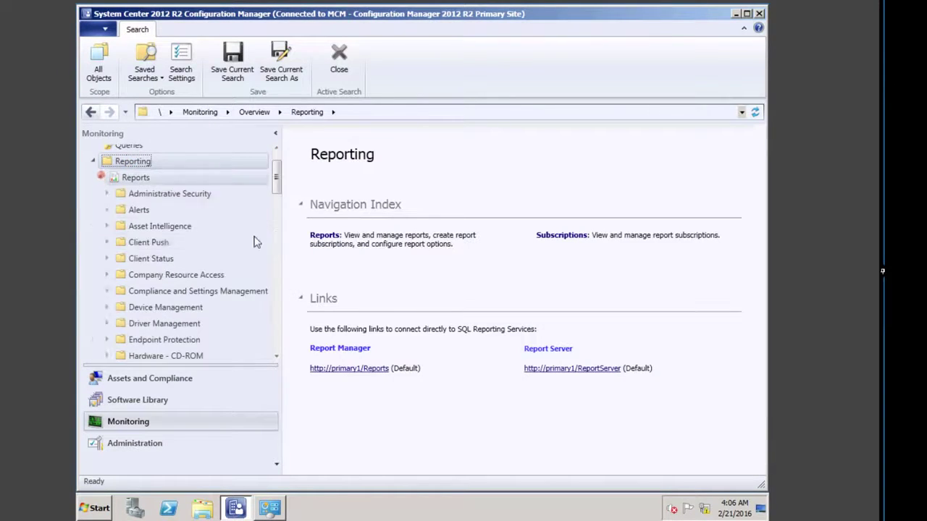
pyautogui.click(139, 178)
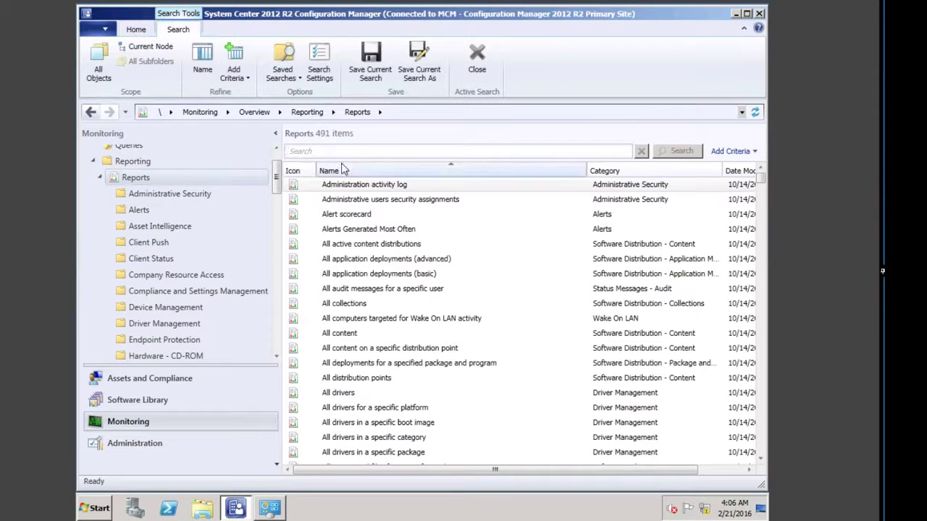
# Step: Search the reports for "software update"
pyautogui.write('softwar')
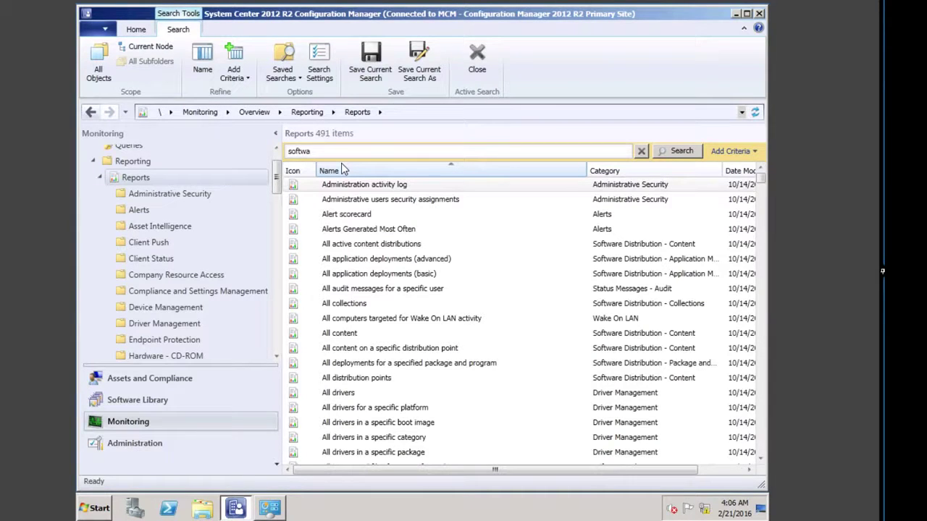
pyautogui.press('BackSpace')
pyautogui.press('BackSpace')
pyautogui.write('ware updates')
pyautogui.click(682, 151)
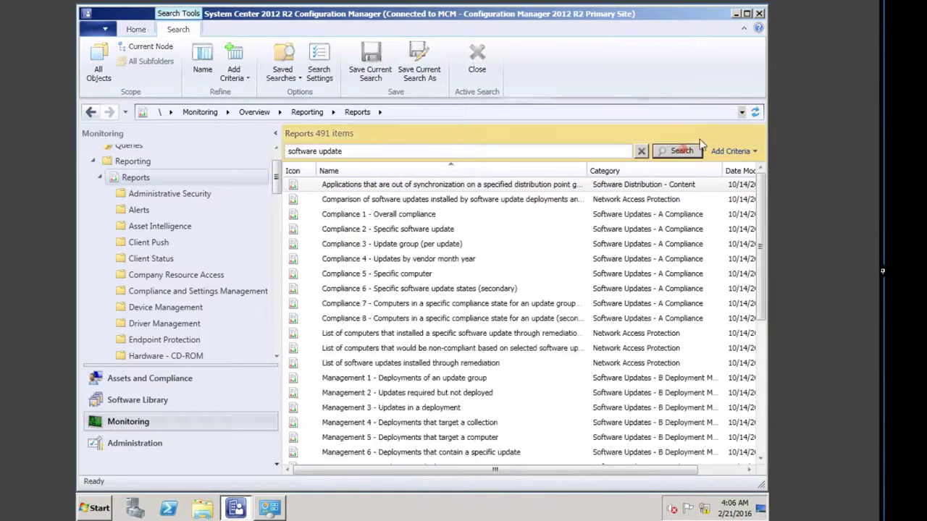
# Step: Look over the compliance and management reports found and open the Software Updates - A Compliance report folder
pyautogui.click(357, 214)
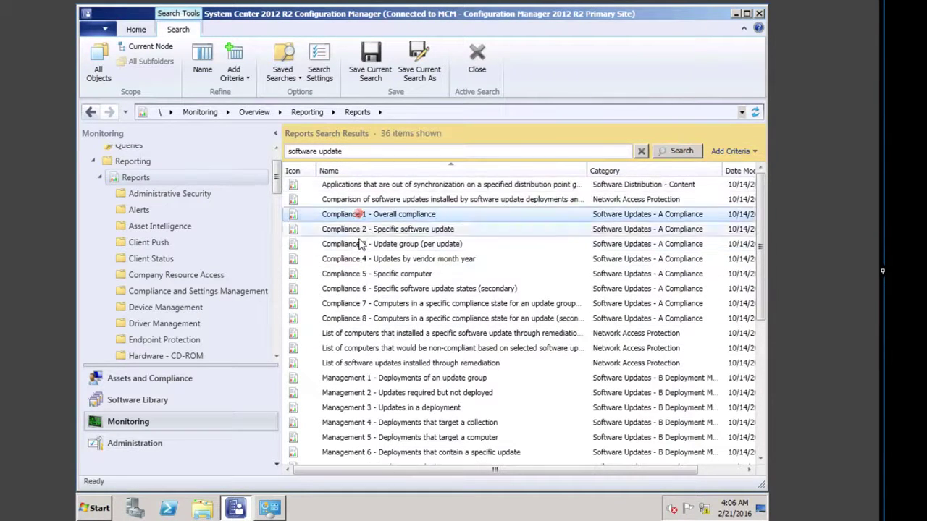
pyautogui.click(360, 244)
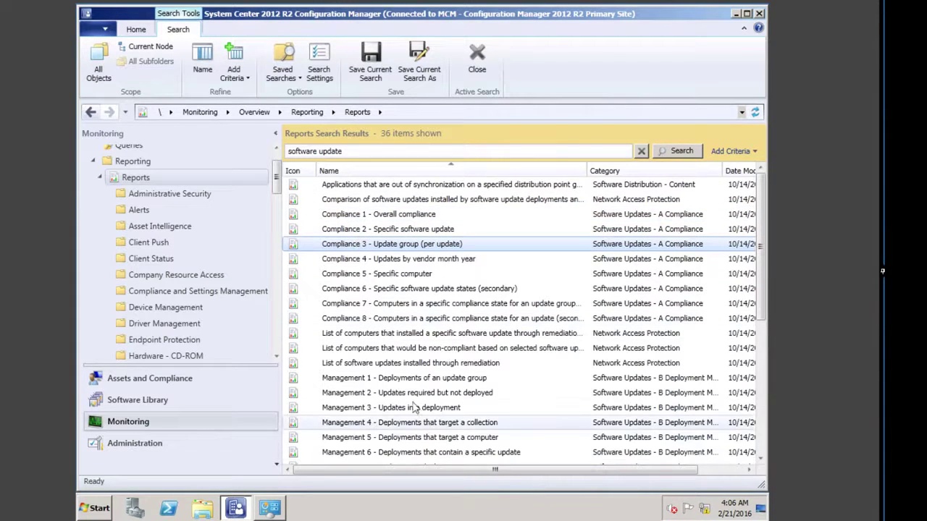
pyautogui.click(350, 378)
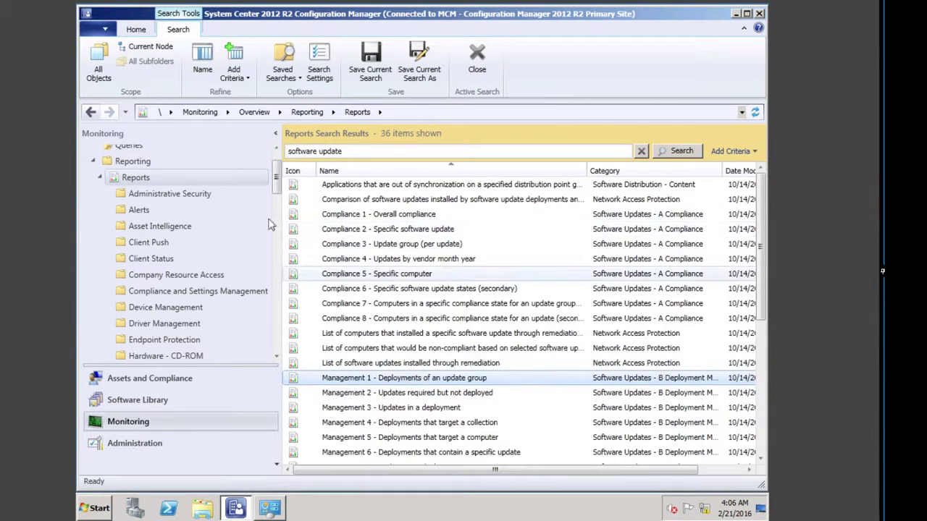
pyautogui.moveTo(275, 178); pyautogui.dragTo(285, 282)
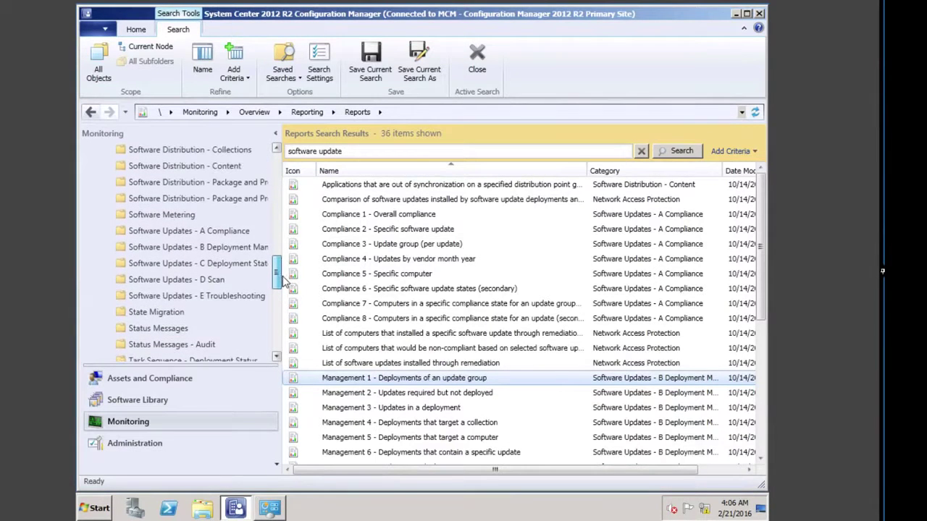
pyautogui.click(160, 233)
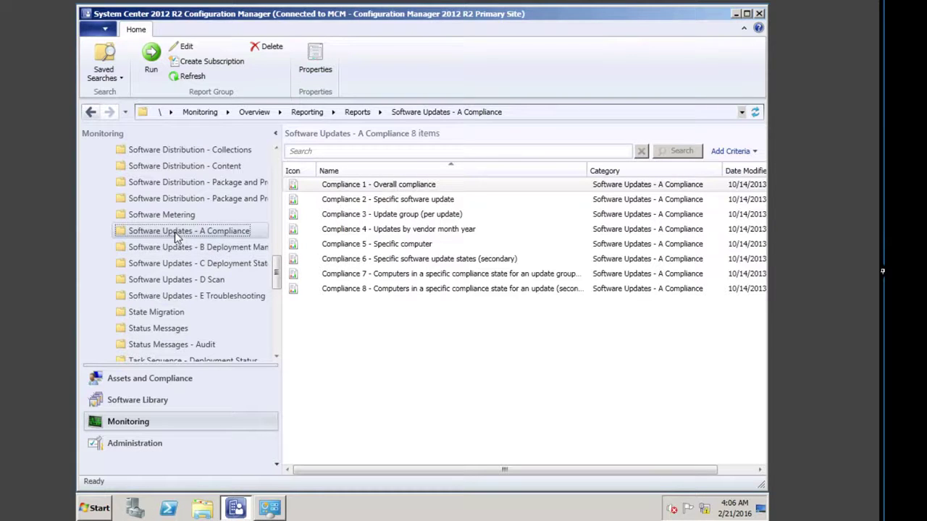
# Step: Open the Compliance 2 - Specific software update report and set its collection to MCM0000C - Ejike EMEA Pilot PC and laptops
pyautogui.doubleClick(395, 199)
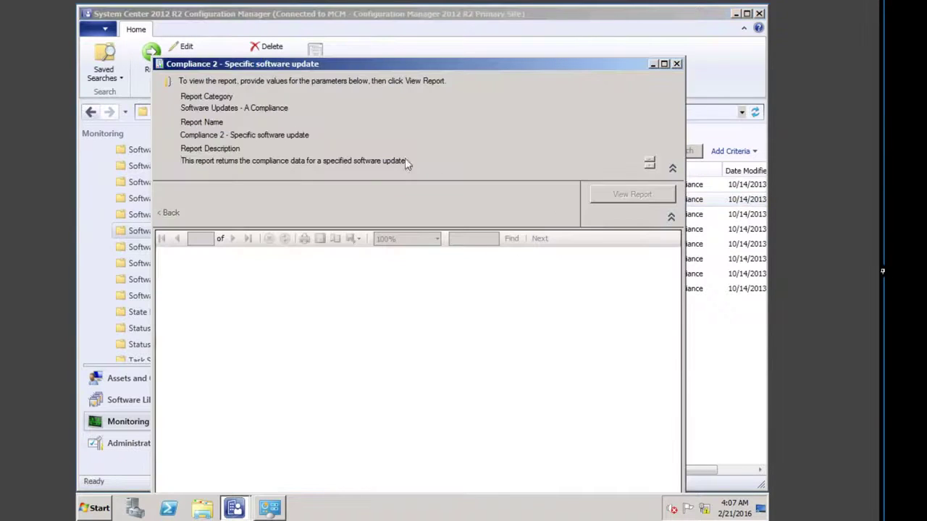
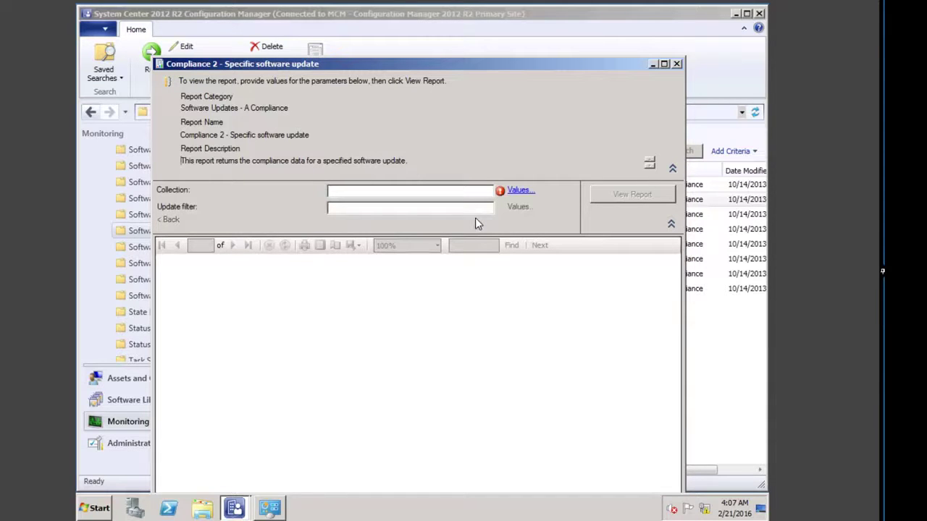
pyautogui.click(518, 190)
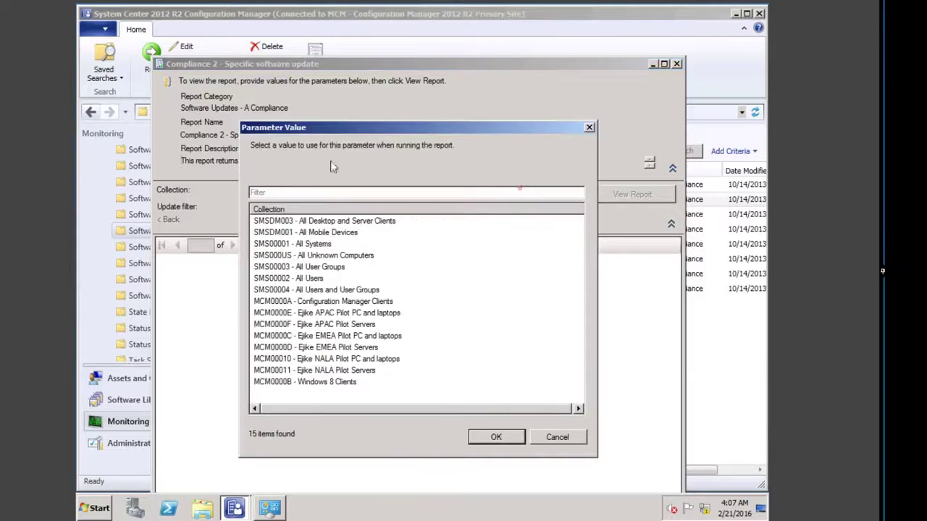
pyautogui.click(335, 337)
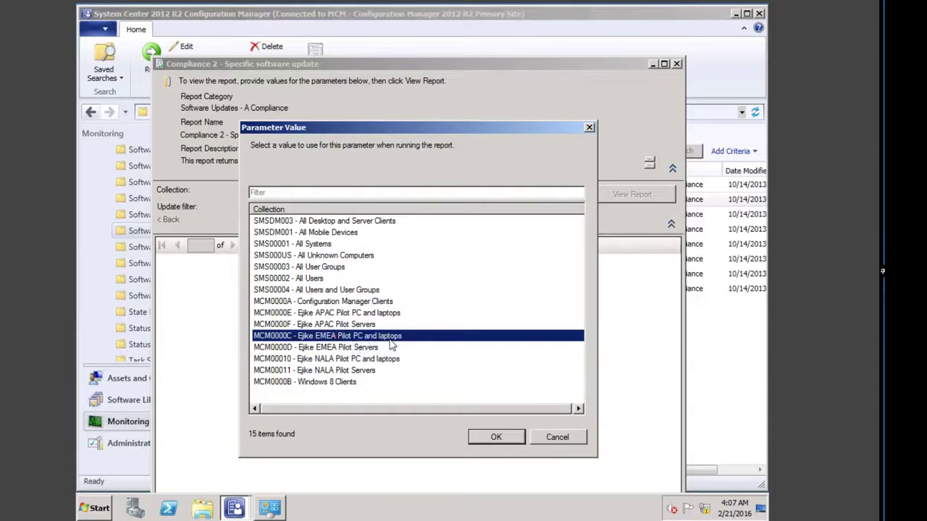
pyautogui.click(496, 437)
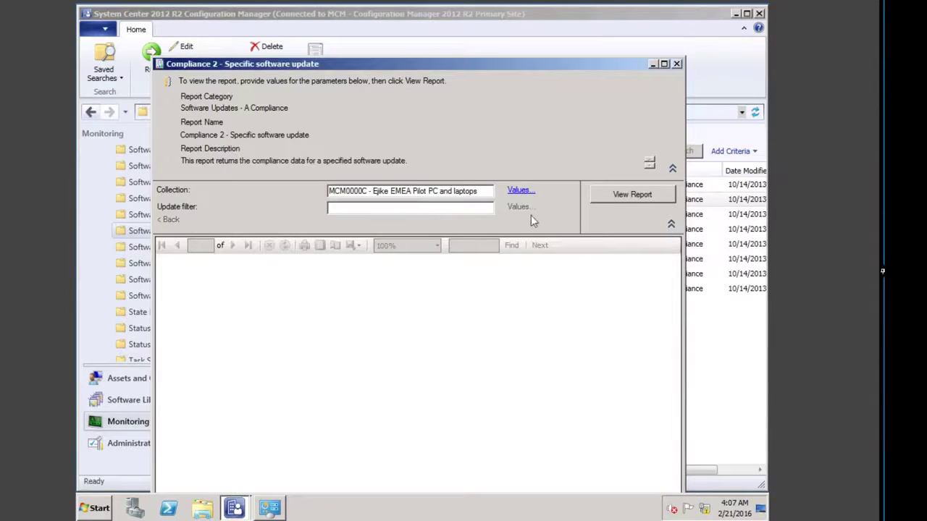
# Step: Set the report's update filter to English Update1 and view the report
pyautogui.click(432, 209)
pyautogui.click(519, 152)
pyautogui.click(633, 196)
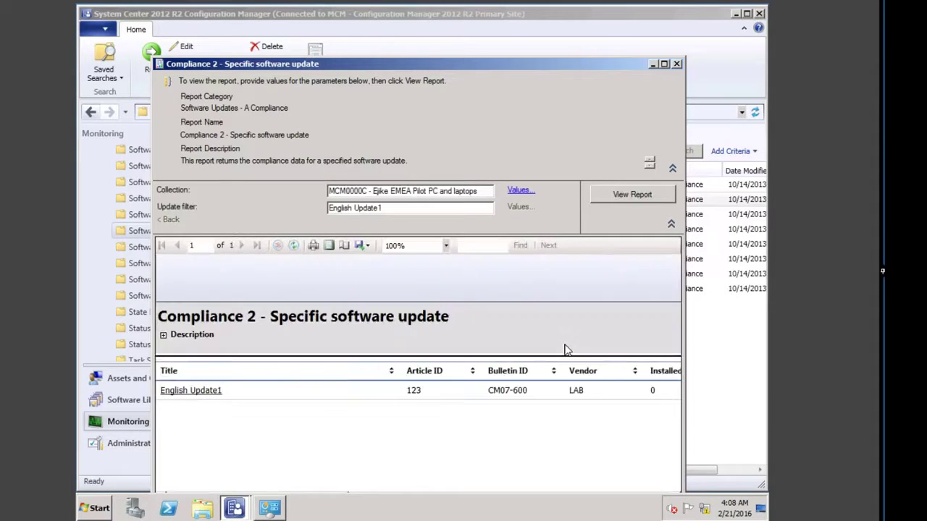
# Step: Rerun the report with the update filter English Update, and run it again with English Update1
pyautogui.click(404, 208)
pyautogui.press('BackSpace')
pyautogui.click(624, 194)
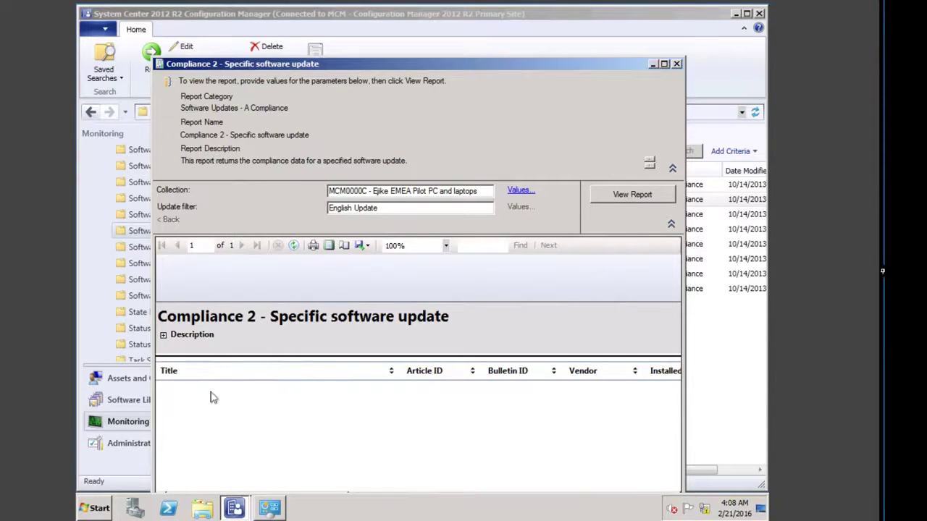
pyautogui.click(413, 208)
pyautogui.click(625, 194)
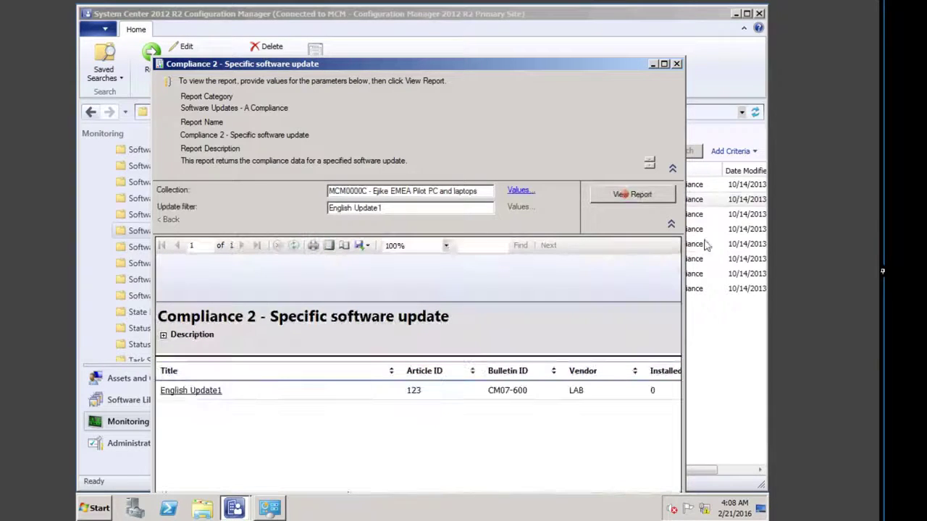
# Step: Drill down from English Update1 through its Update is required state to CLIENT1's compliance report, and close the report window
pyautogui.click(190, 391)
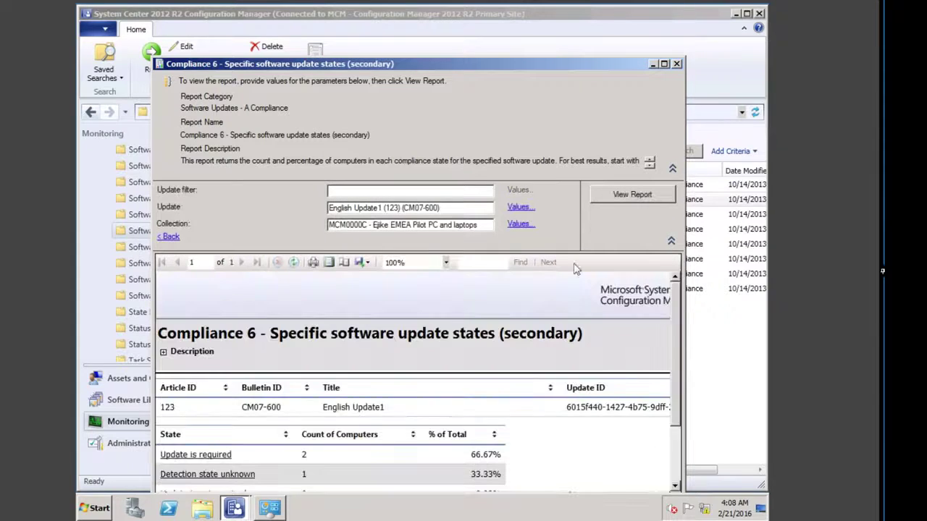
pyautogui.click(664, 65)
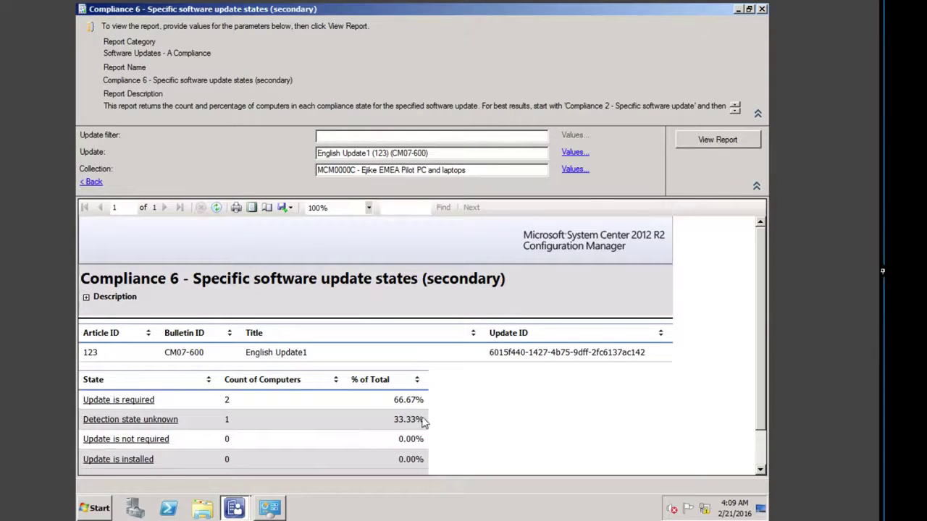
pyautogui.click(120, 401)
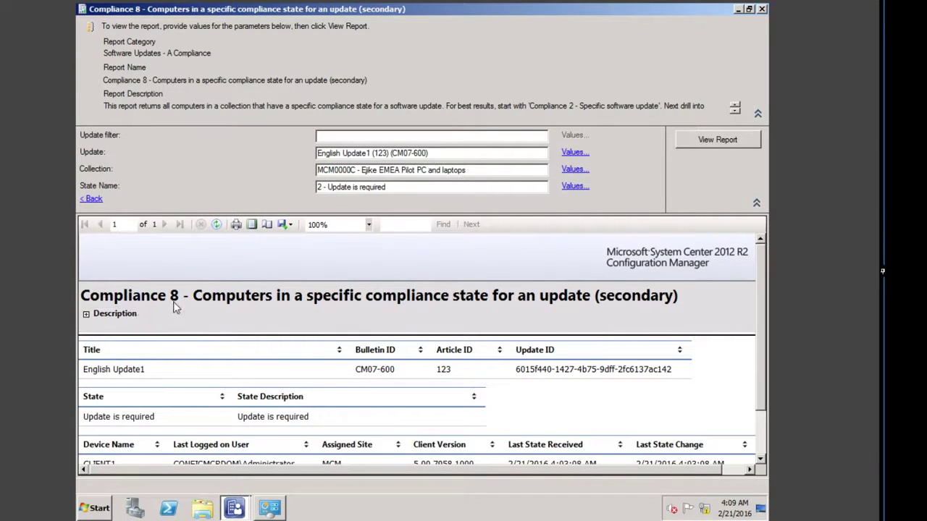
pyautogui.click(162, 437)
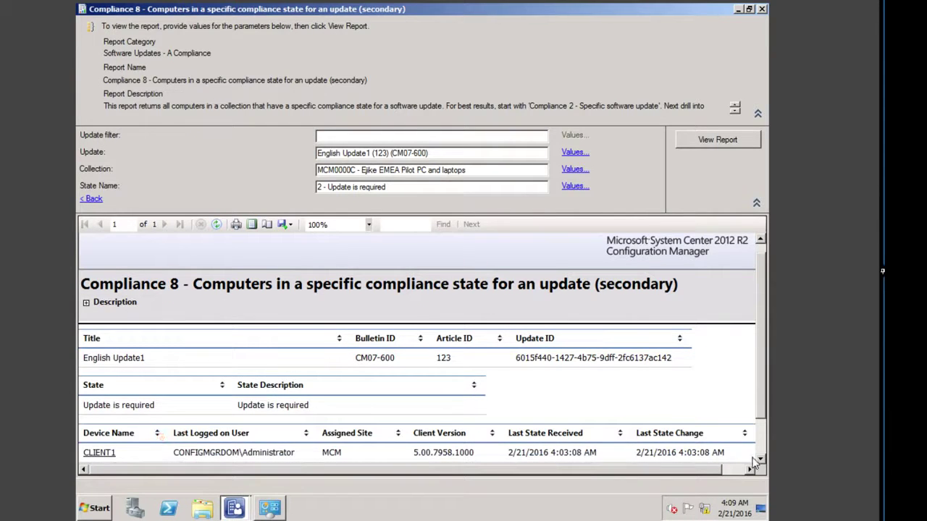
pyautogui.click(760, 462)
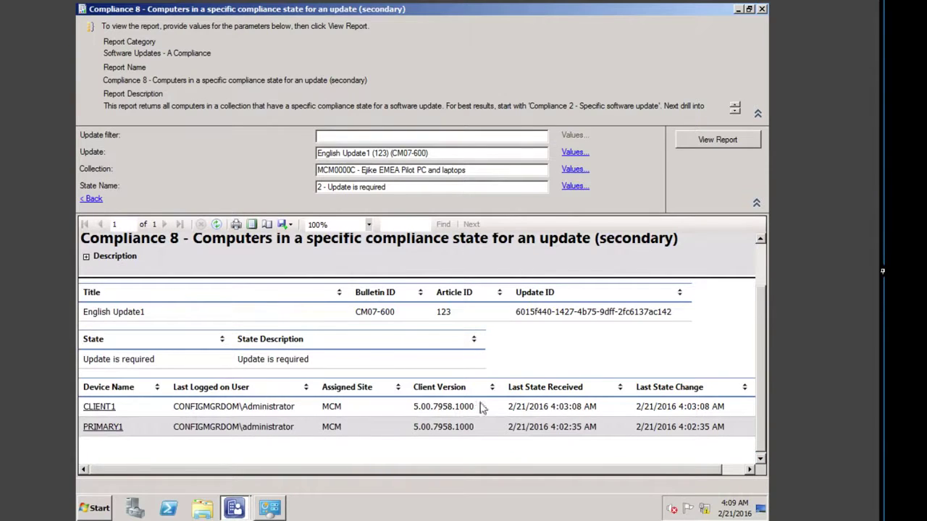
pyautogui.click(102, 406)
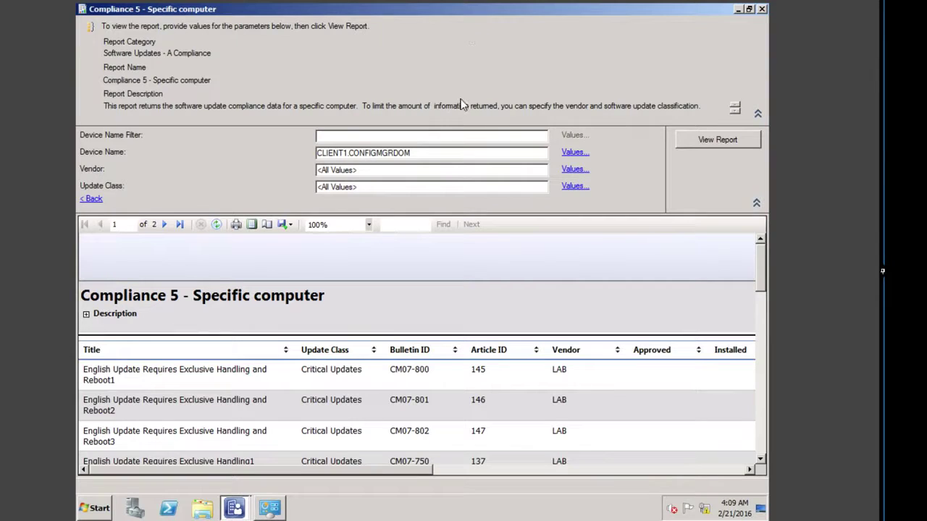
pyautogui.click(762, 9)
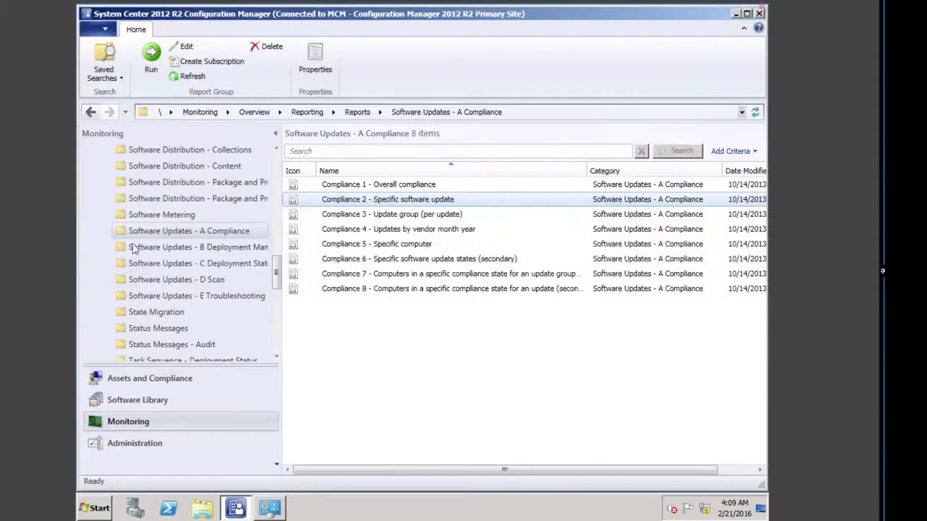
# Step: Run the Compliance 5 - Specific computer report for the device CLIENT1.CONFIGMGRDOM
pyautogui.doubleClick(336, 244)
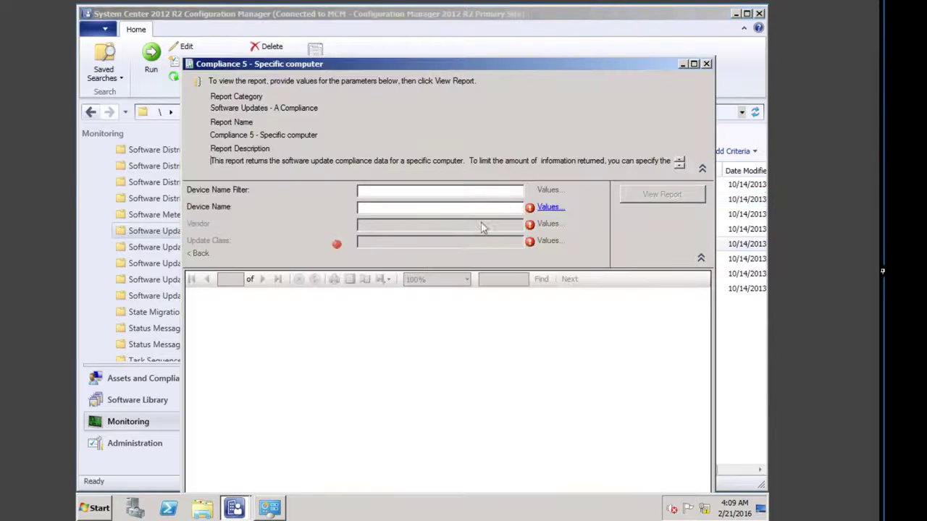
pyautogui.click(548, 207)
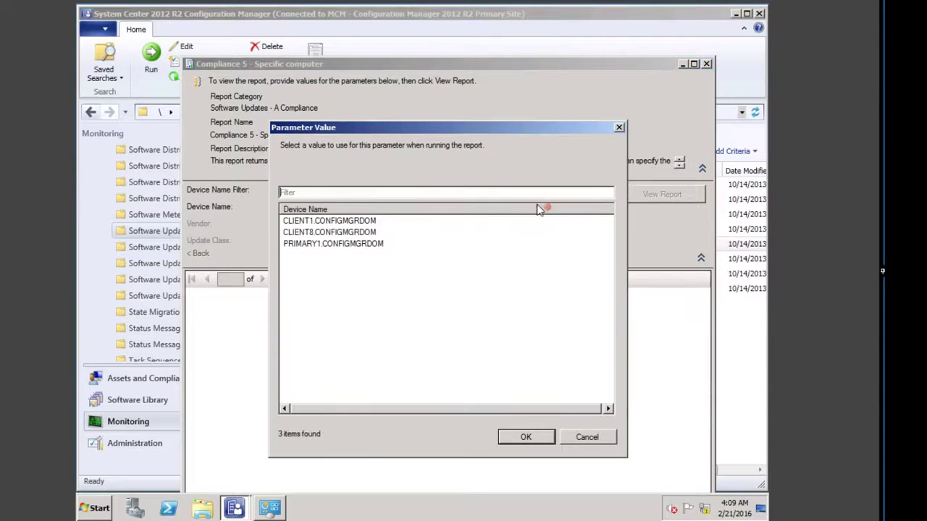
pyautogui.doubleClick(302, 220)
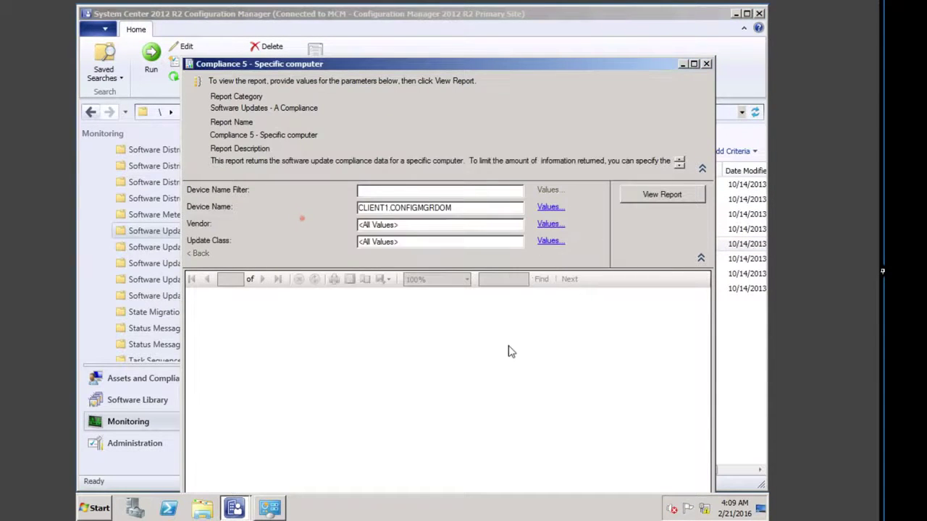
pyautogui.click(652, 194)
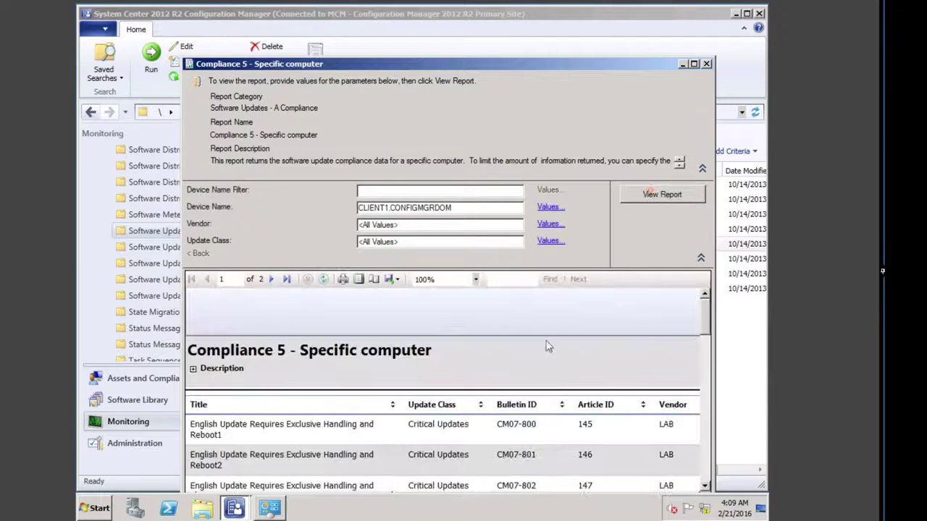
# Step: Look through the updates listed in CLIENT1's Compliance 5 report and close it
pyautogui.click(637, 377)
pyautogui.moveTo(705, 326); pyautogui.dragTo(701, 393)
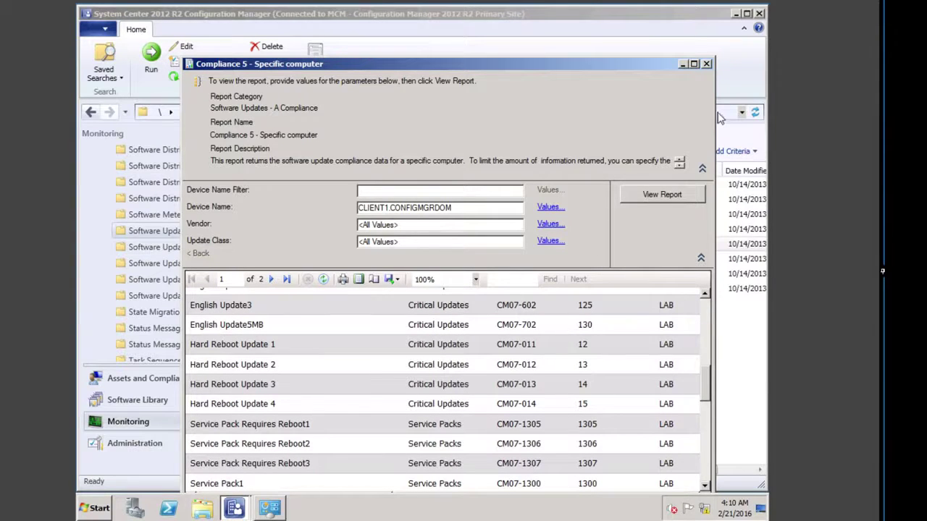
pyautogui.click(706, 64)
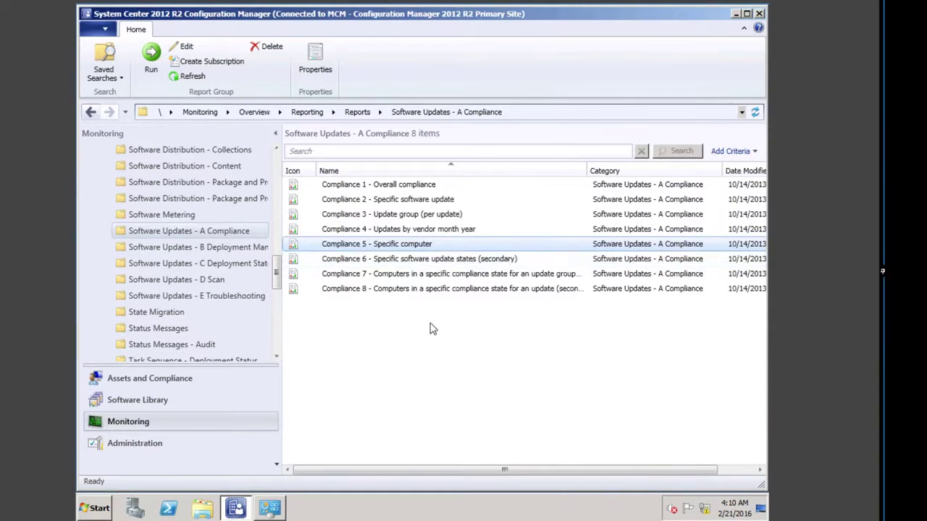
# Step: Open Management 2 - Updates required but not deployed from Software Updates - B Deployment Management and set its collection to MCM0000C - Ejike EMEA Pilot PC and laptops
pyautogui.click(215, 247)
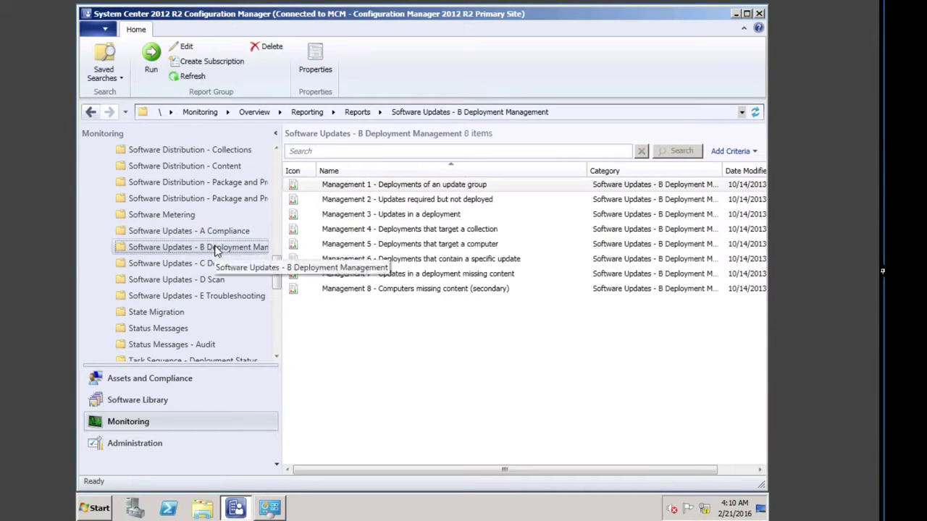
pyautogui.doubleClick(428, 202)
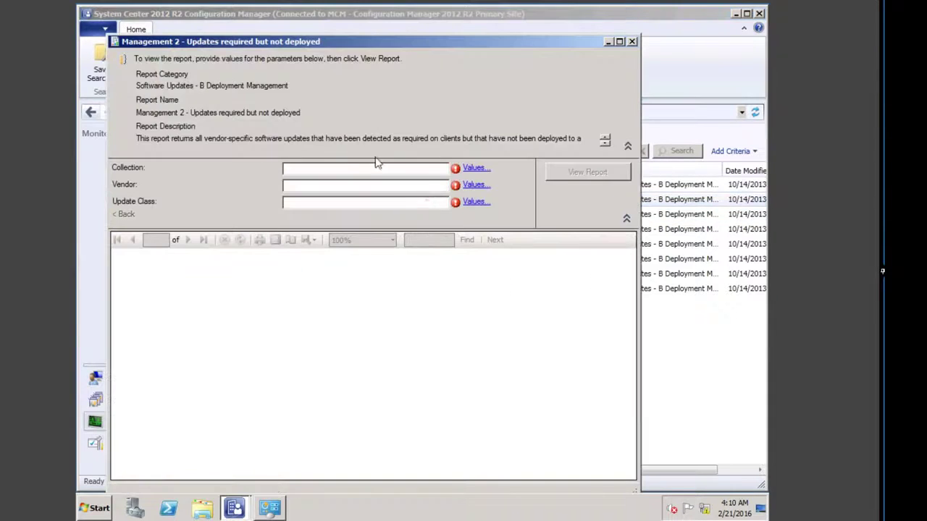
pyautogui.click(476, 168)
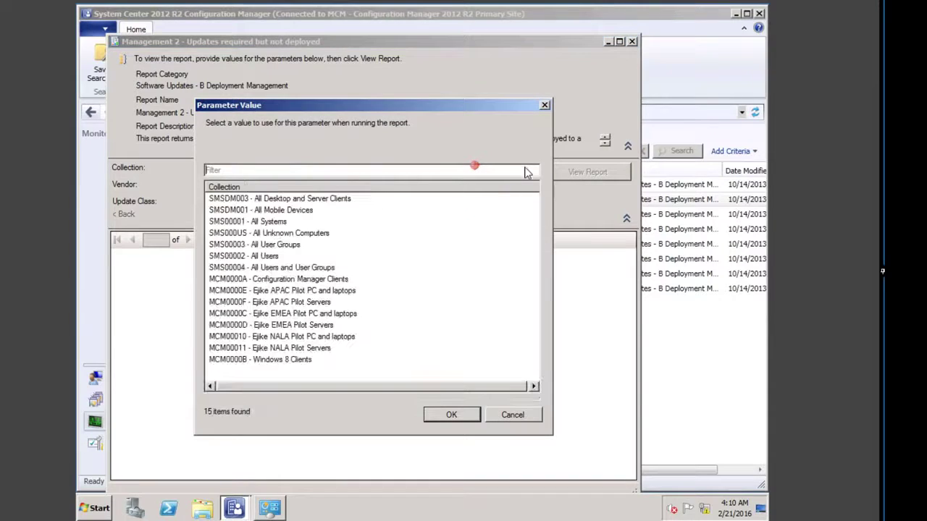
pyautogui.click(313, 314)
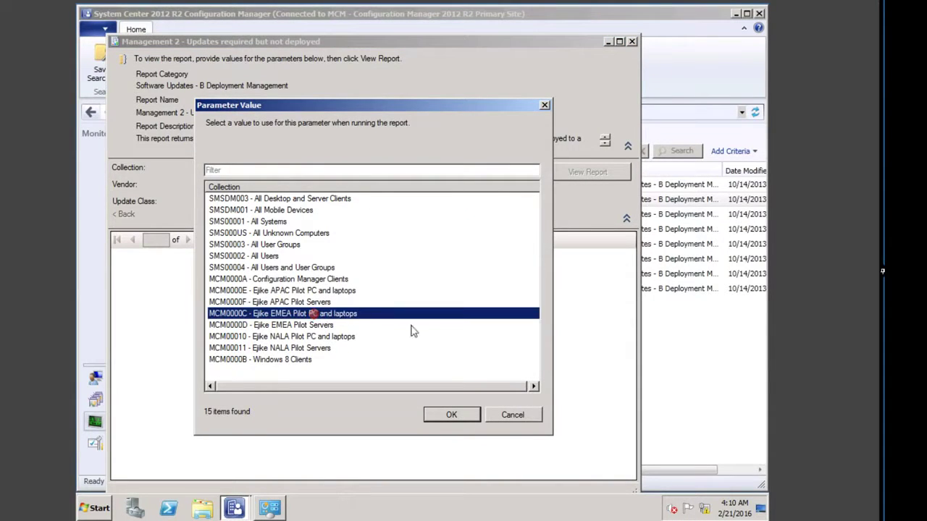
pyautogui.click(451, 412)
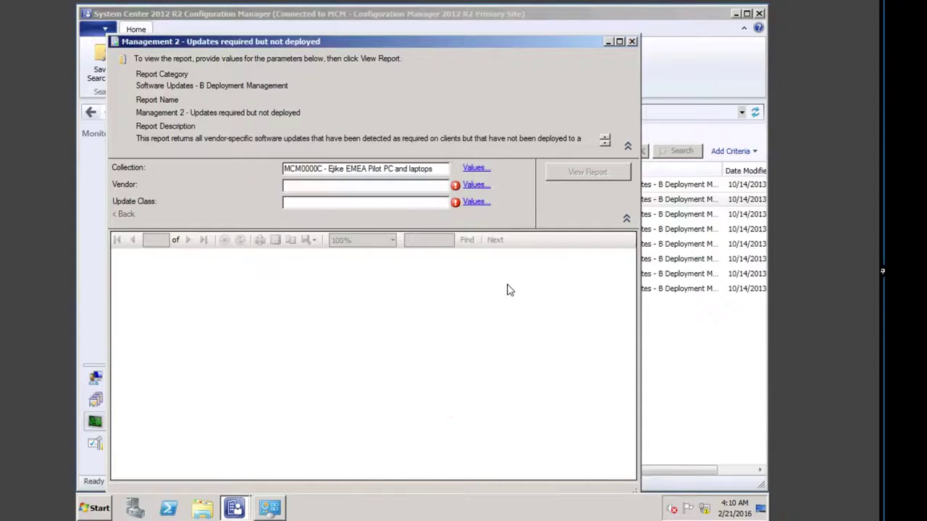
# Step: Set the report's vendor to LAB and its update class to Critical Updates, and view the report
pyautogui.click(474, 187)
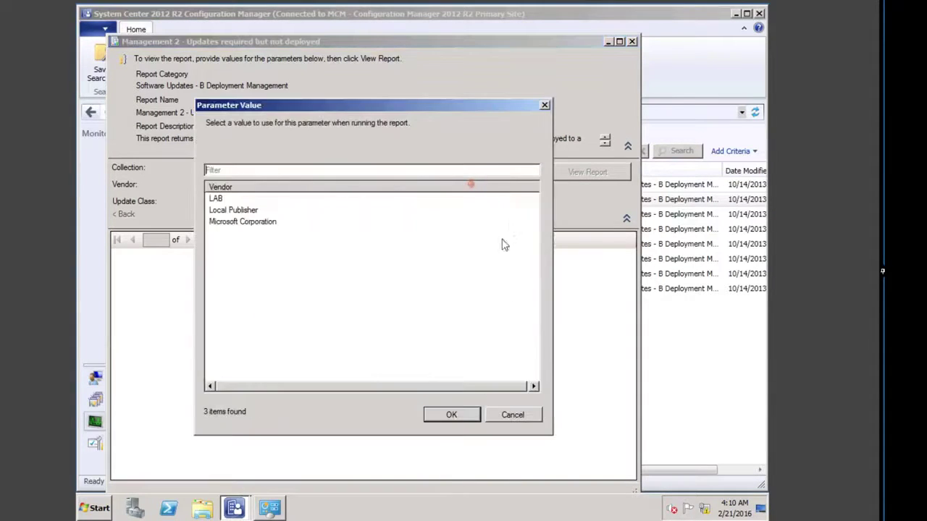
pyautogui.doubleClick(218, 200)
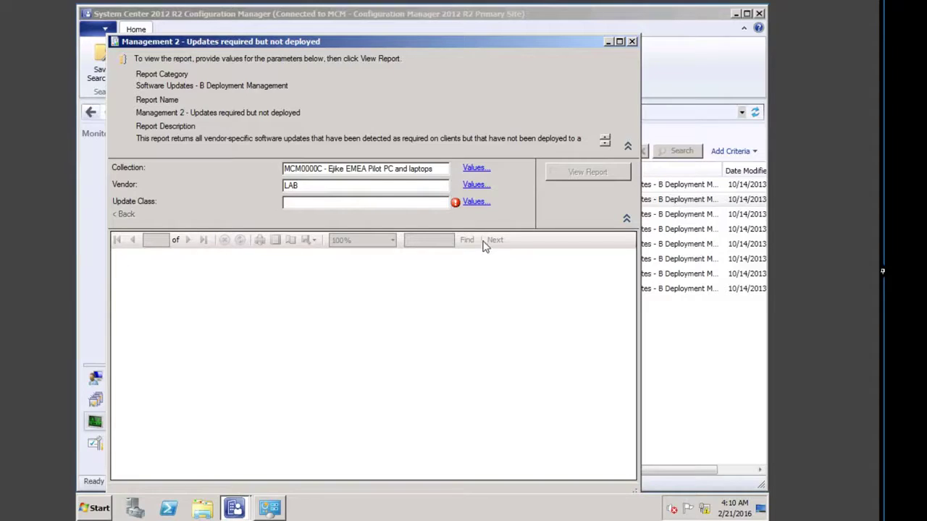
pyautogui.click(481, 202)
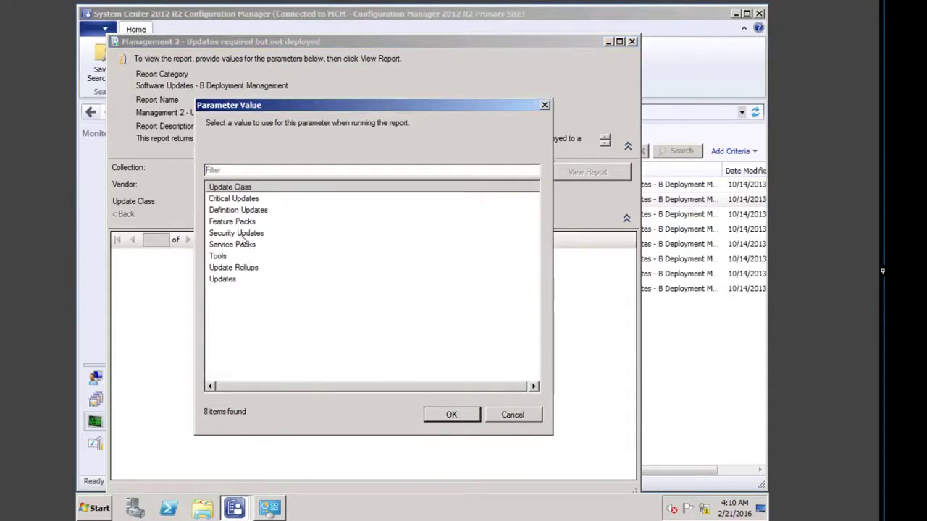
pyautogui.click(239, 198)
pyautogui.click(451, 416)
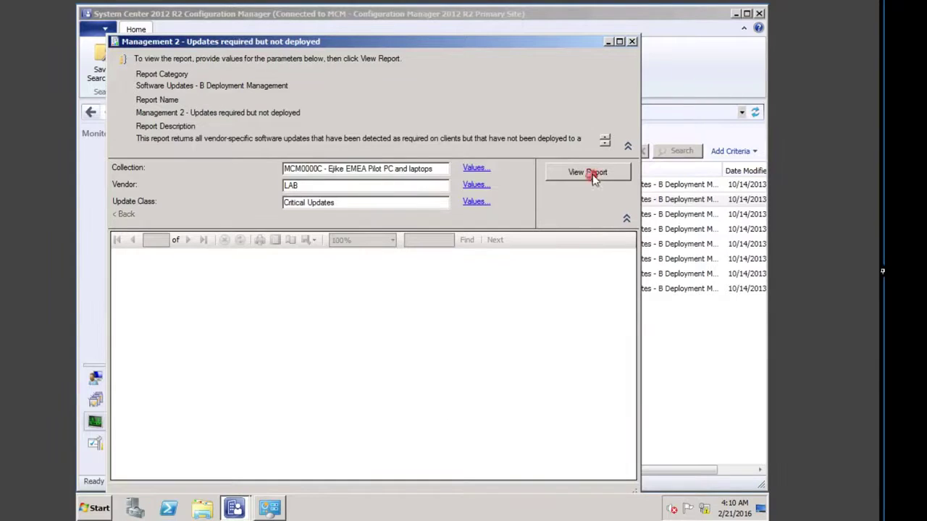
pyautogui.click(590, 174)
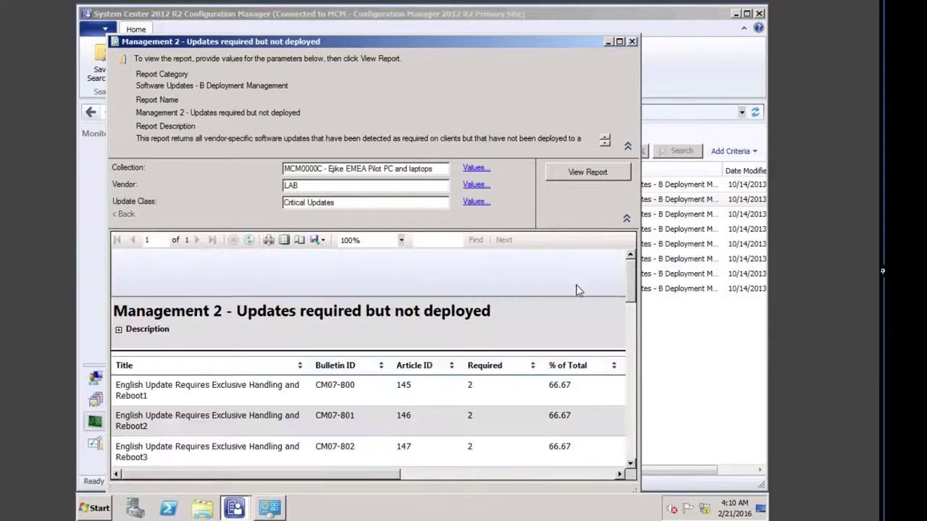
# Step: Look through the required but undeployed critical updates in the Management 2 report and close it
pyautogui.click(631, 293)
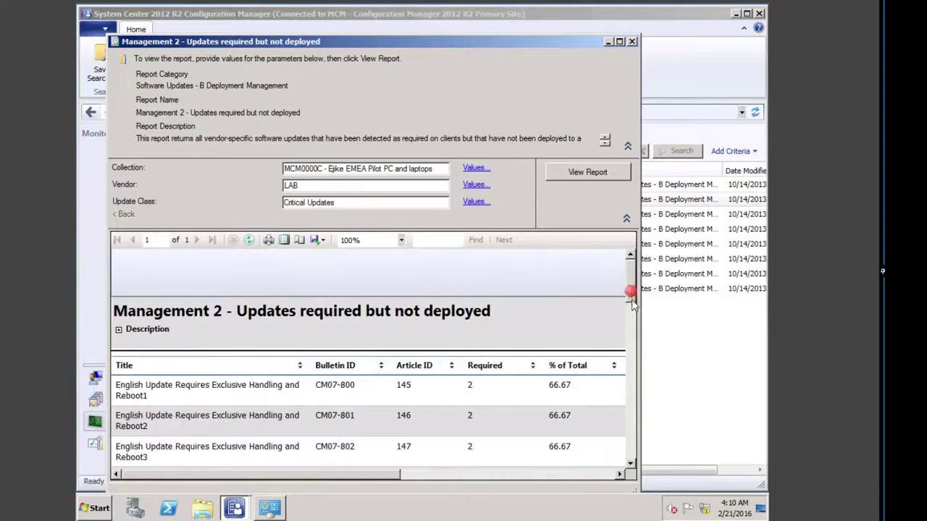
pyautogui.moveTo(631, 293); pyautogui.dragTo(631, 335)
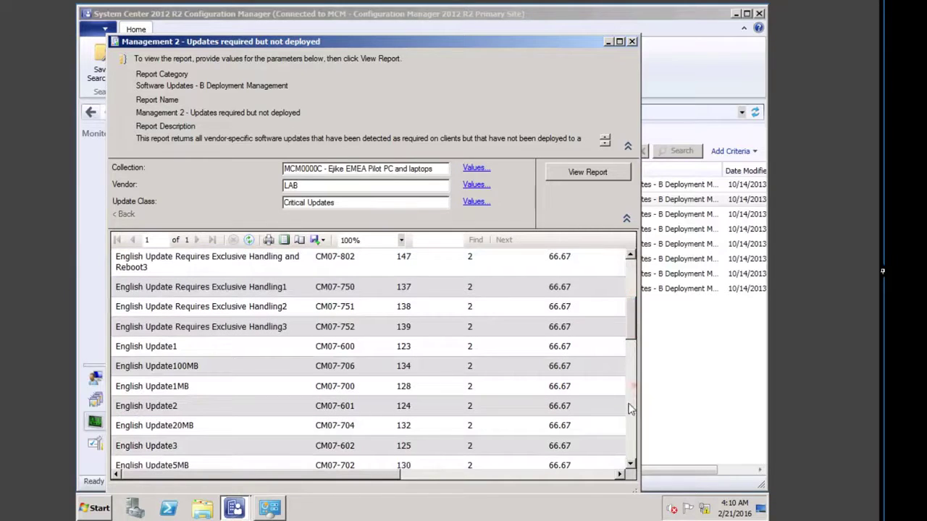
pyautogui.click(631, 430)
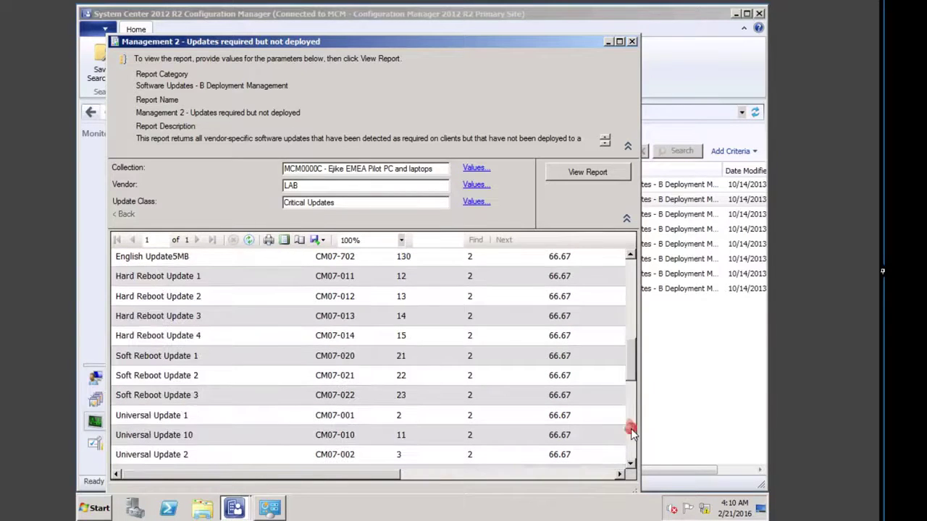
pyautogui.click(631, 431)
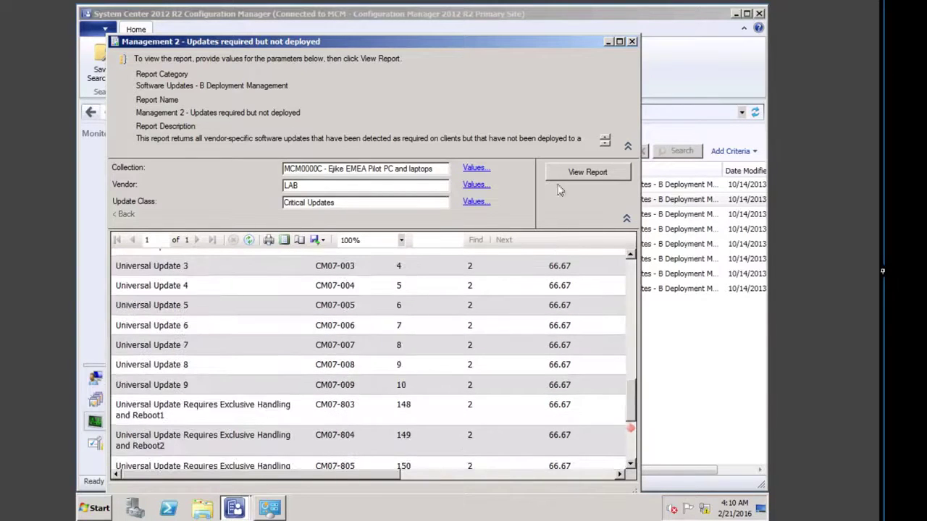
pyautogui.click(632, 42)
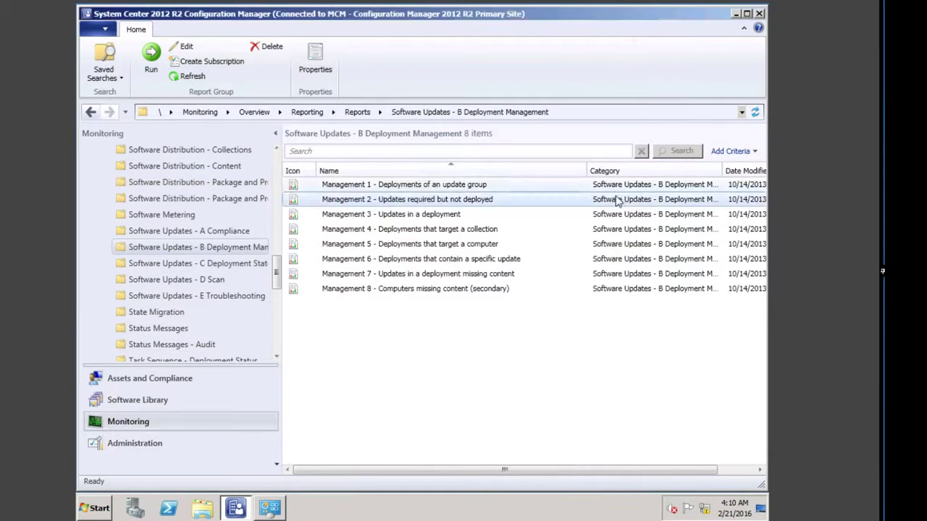
# Step: Return to the Reports node under Reporting to list the reports of all categories
pyautogui.click(275, 163)
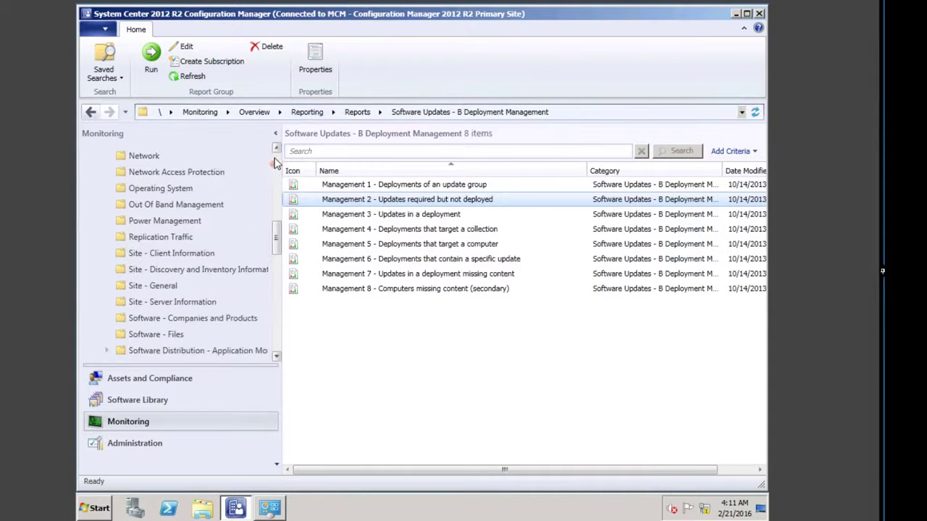
pyautogui.click(275, 162)
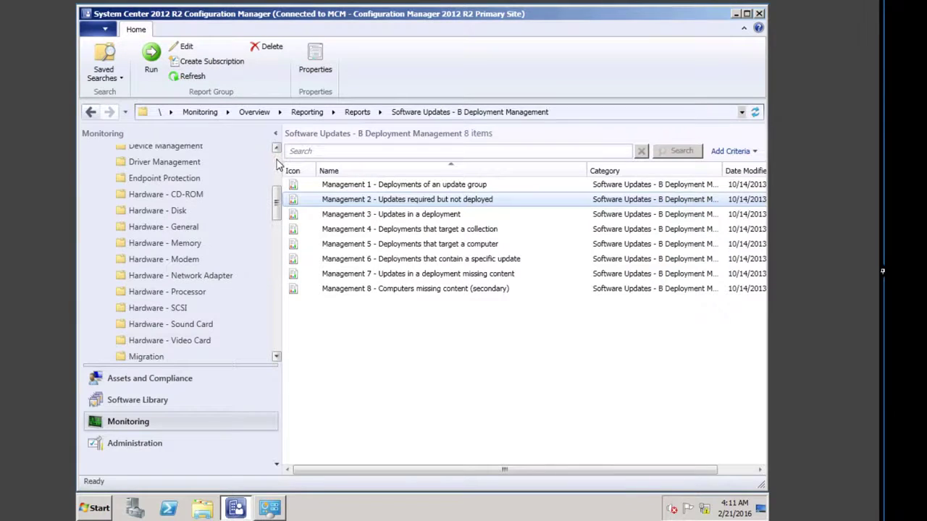
pyautogui.click(275, 159)
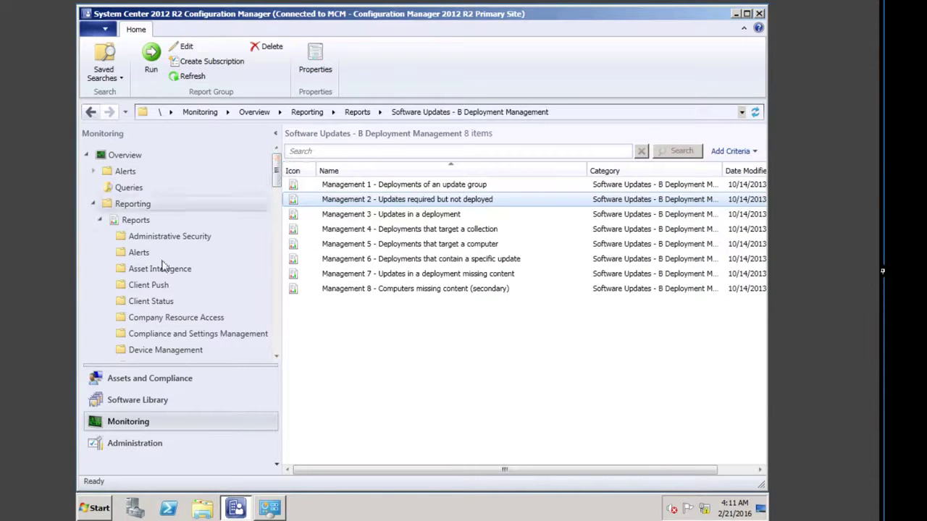
pyautogui.click(136, 220)
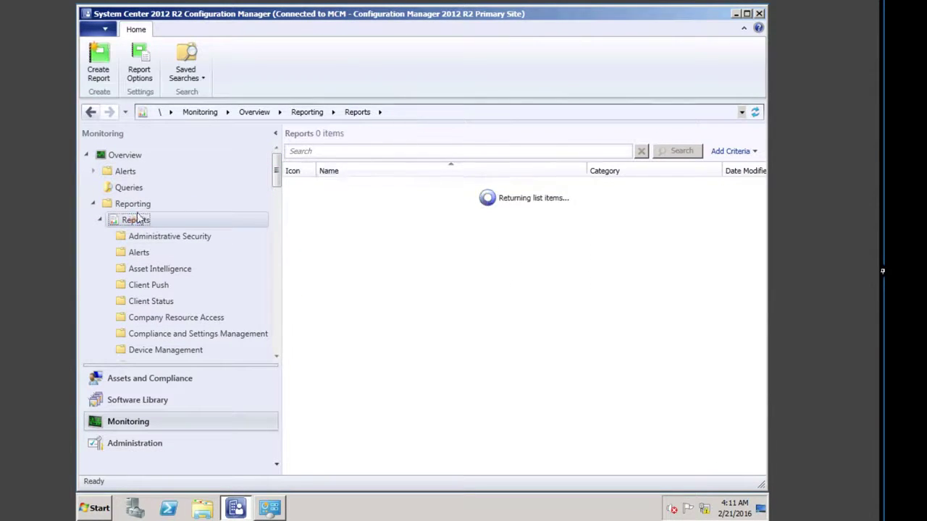
pyautogui.click(99, 220)
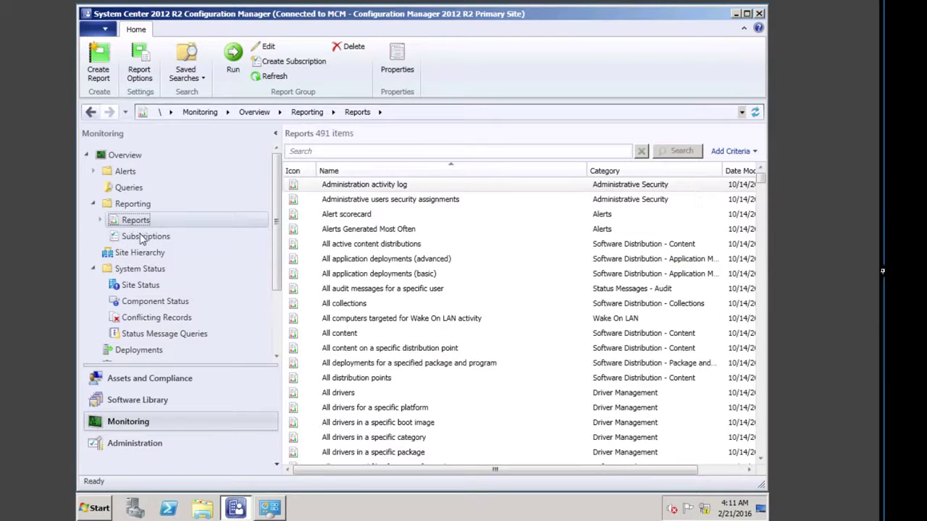
pyautogui.click(143, 236)
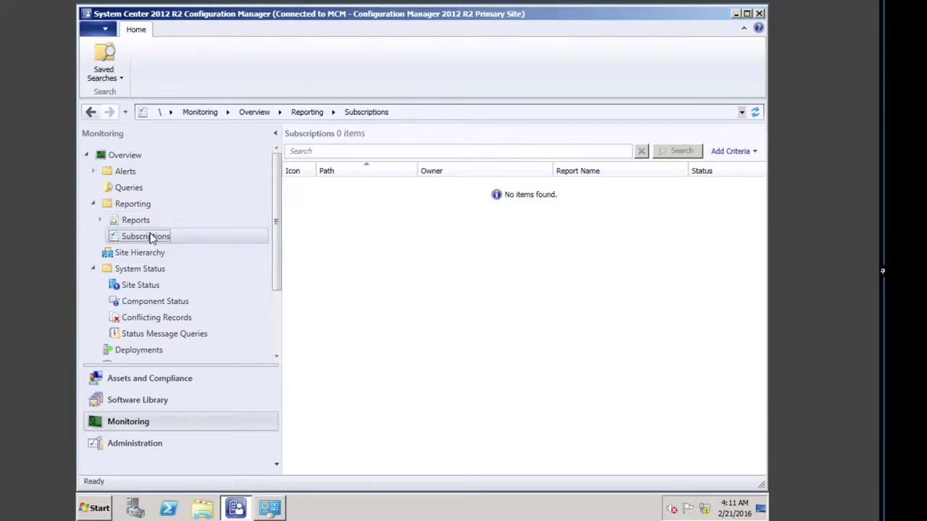
pyautogui.click(132, 205)
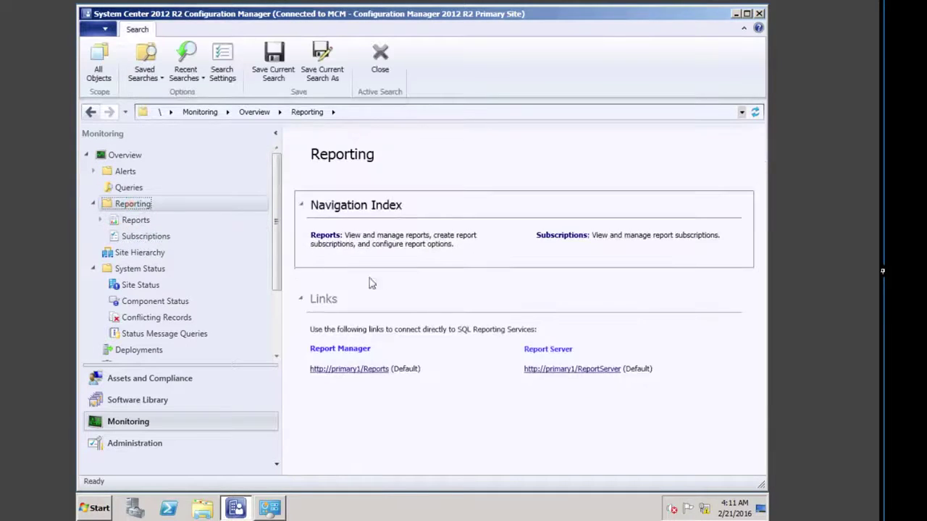
pyautogui.click(361, 369)
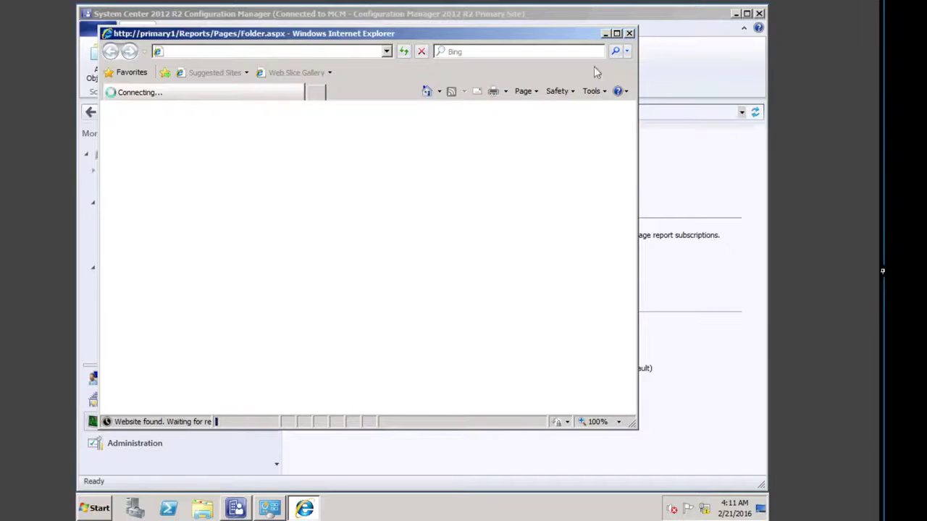
pyautogui.click(617, 33)
# Step: Open the "Compliance 2 - Specific software update" report from ConfigMgr_MCM's "Software Updates - A Compliance" folder
pyautogui.click(162, 174)
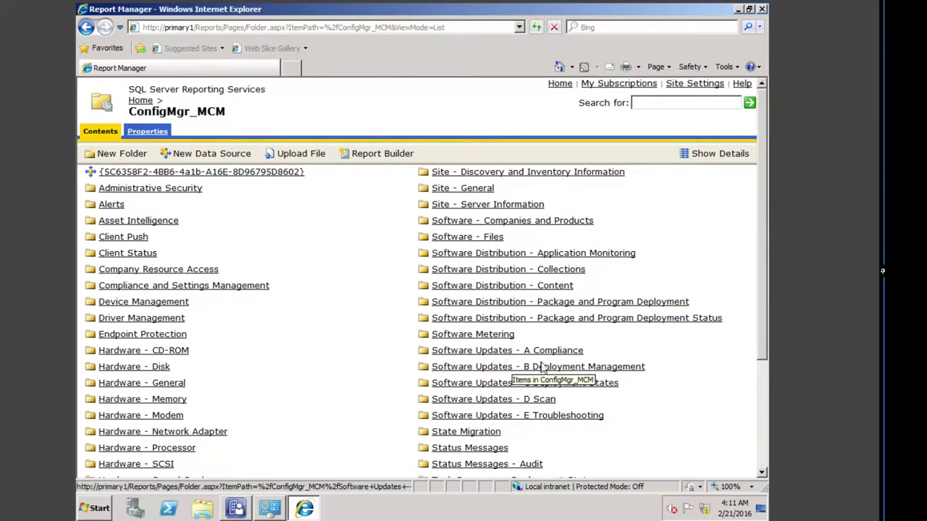
pyautogui.click(487, 350)
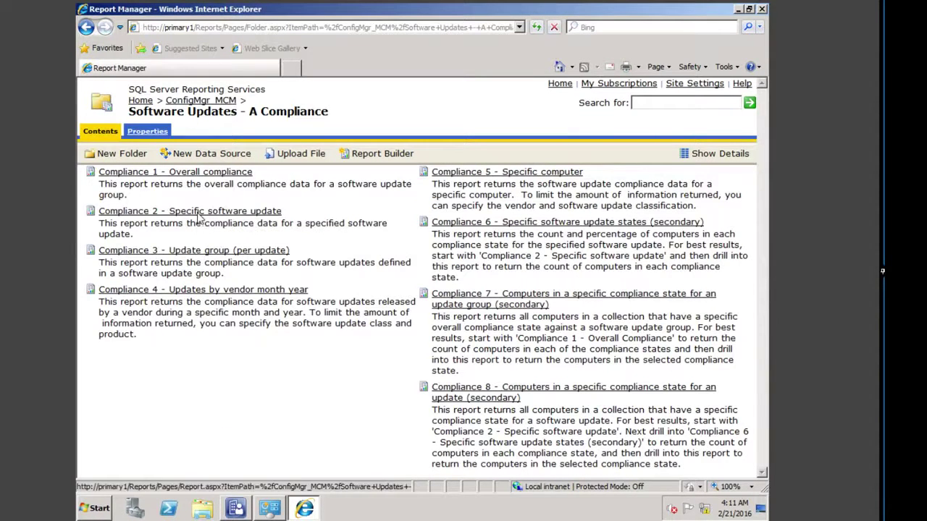
pyautogui.click(197, 215)
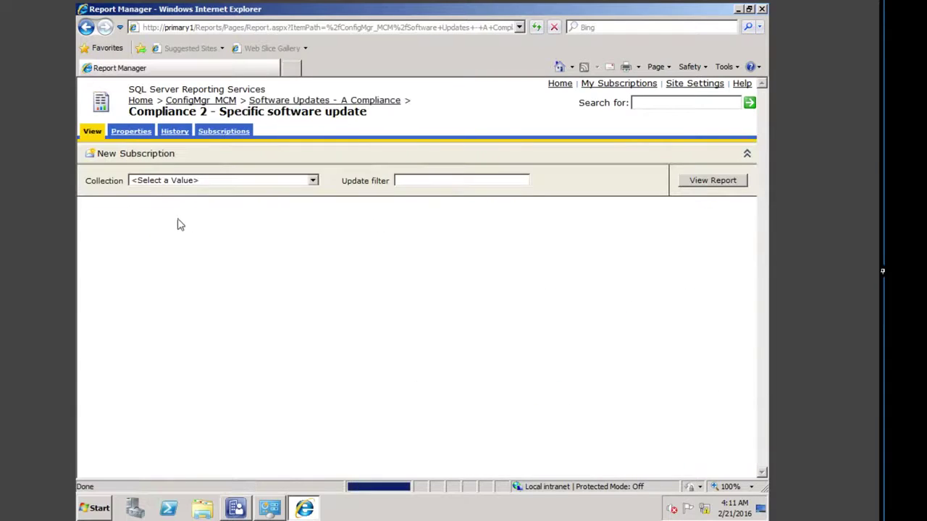
# Step: View the report for the EMEA Pilot PC and laptops collection (MCM0000C) with update filter "English update1", and close the browser
pyautogui.click(313, 180)
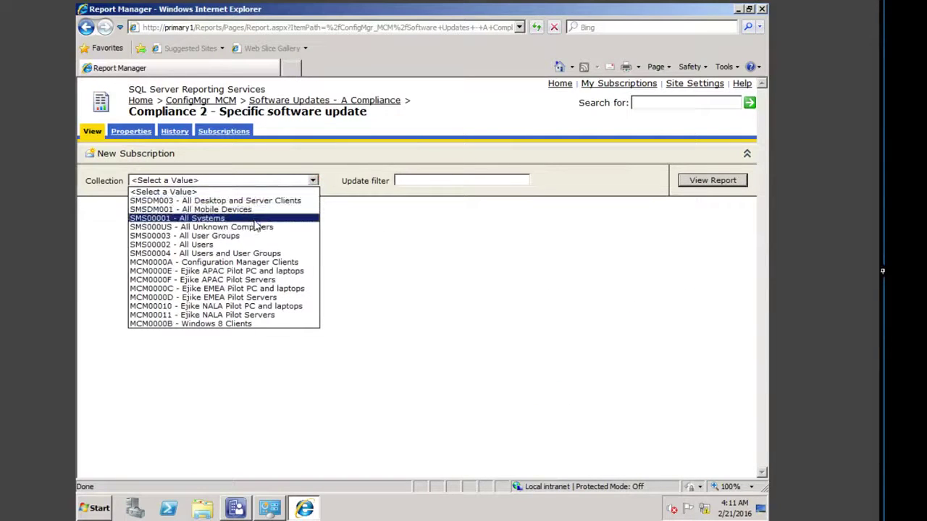
pyautogui.click(262, 289)
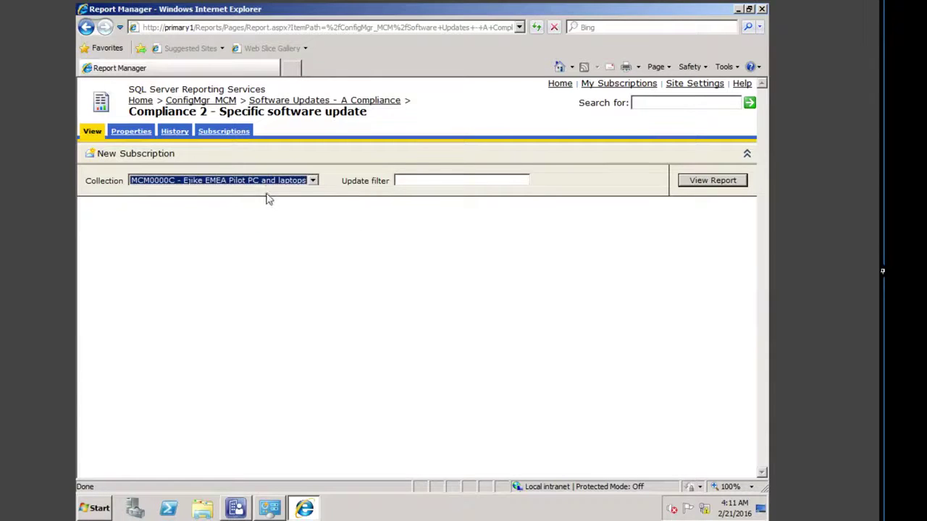
pyautogui.click(414, 185)
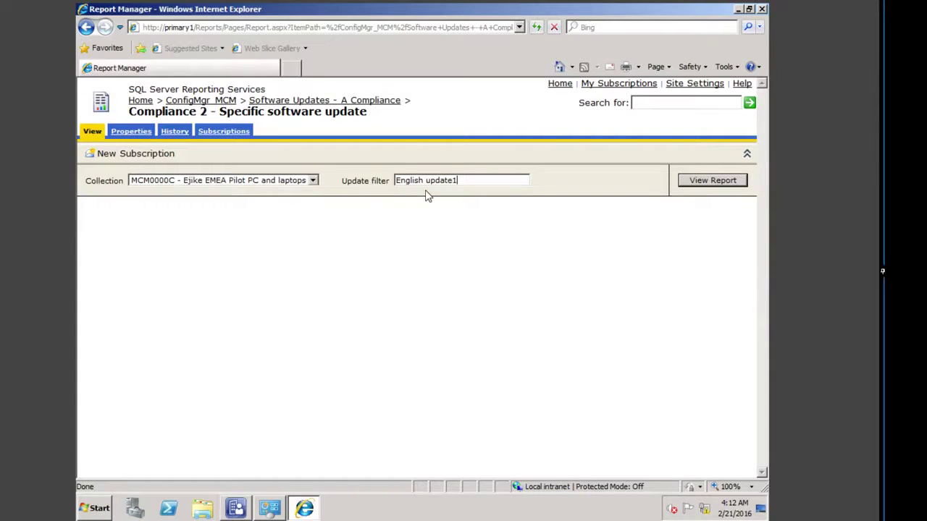
pyautogui.click(708, 181)
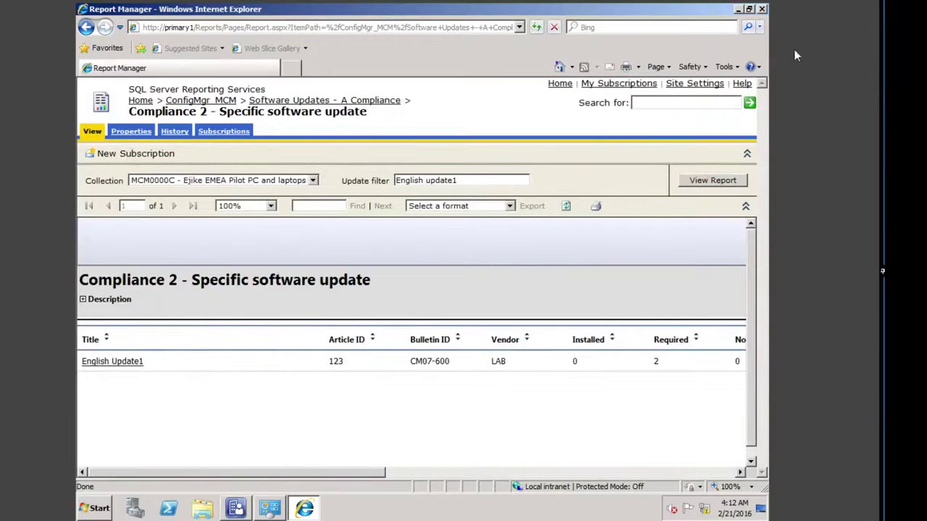
pyautogui.click(762, 10)
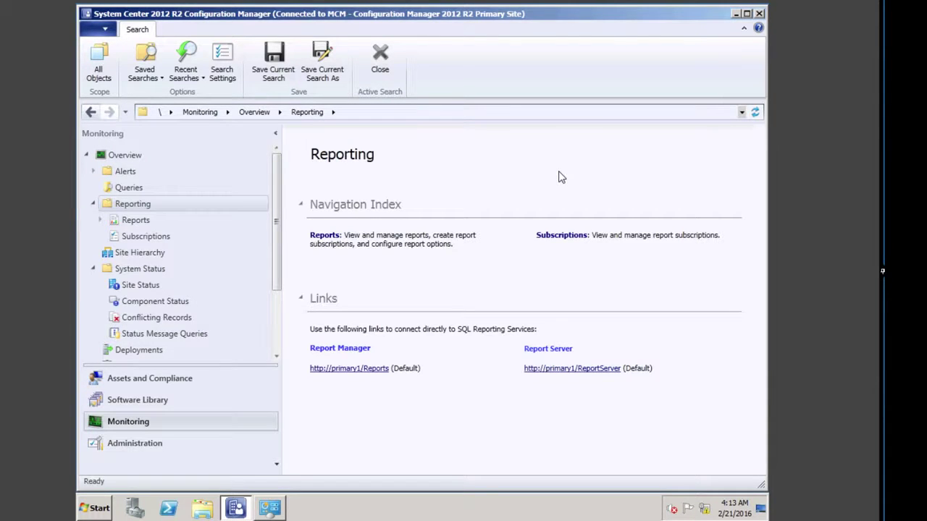
# Step: Run the compliance summarization for All Software Updates, reload the list and check the Required statistics of several English updates
pyautogui.click(154, 406)
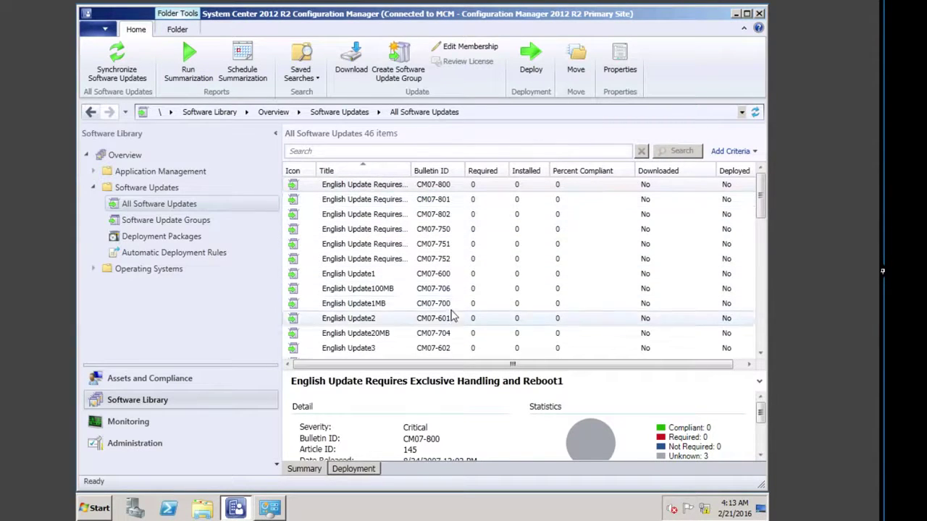
pyautogui.click(188, 65)
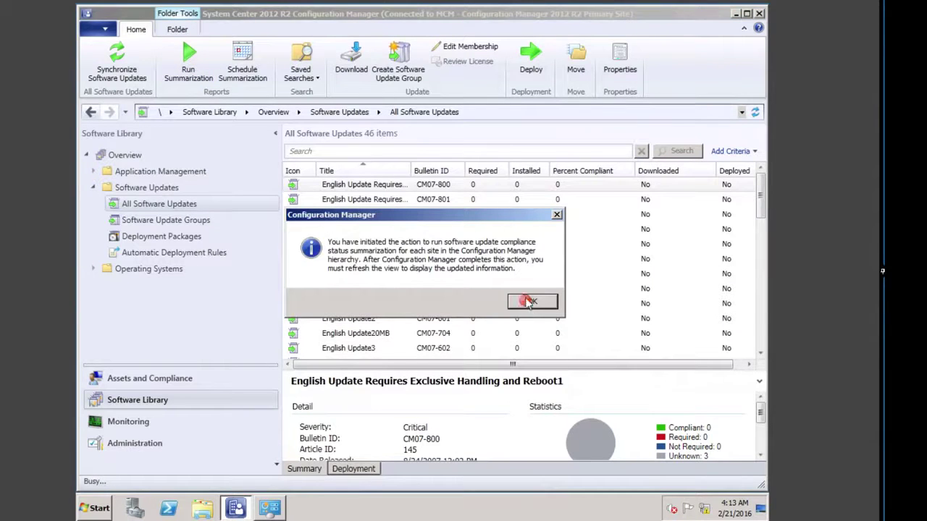
pyautogui.click(525, 304)
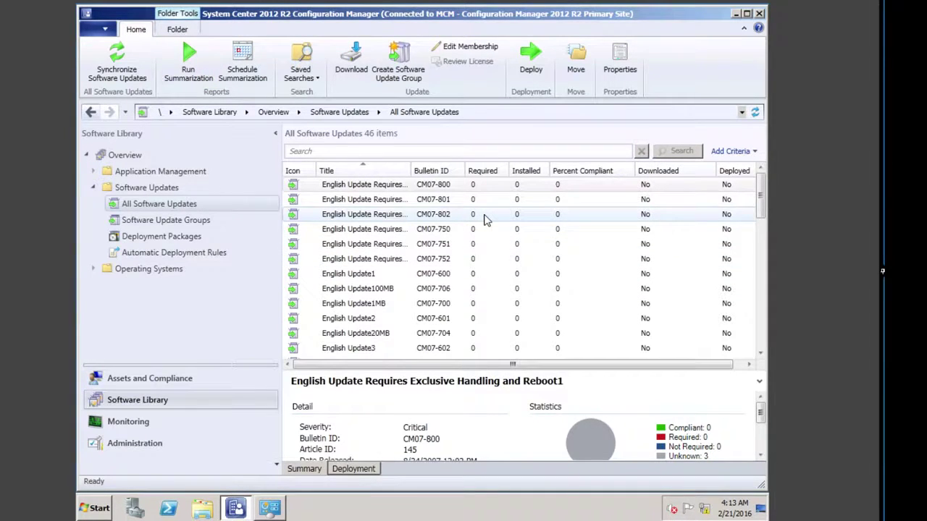
pyautogui.click(188, 53)
pyautogui.click(520, 301)
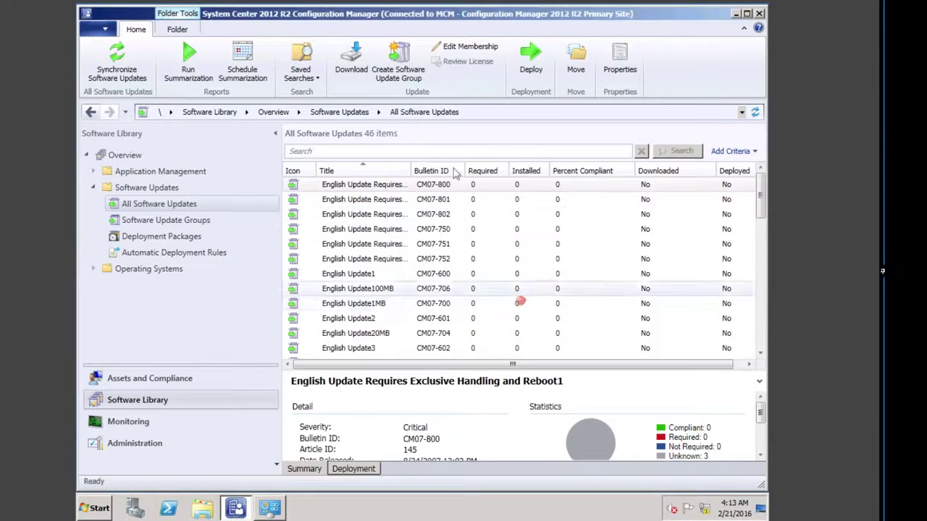
pyautogui.click(177, 223)
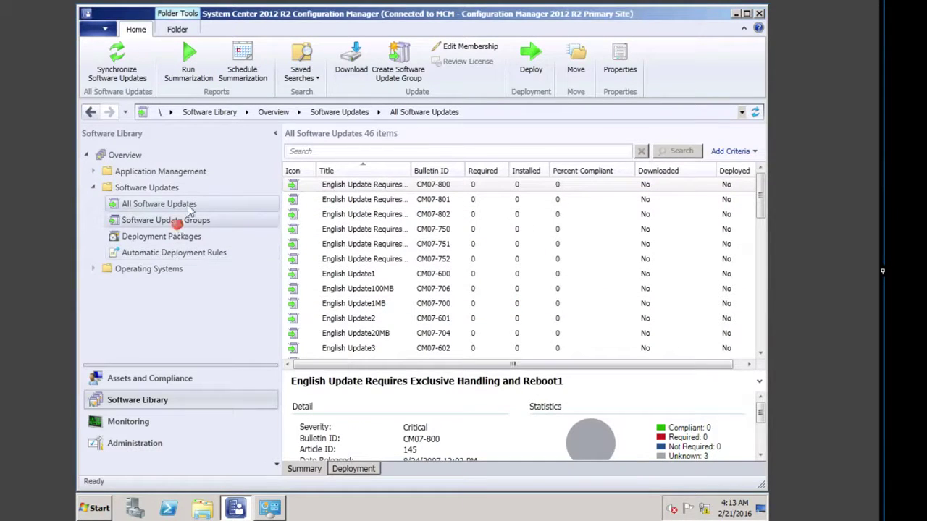
pyautogui.click(172, 205)
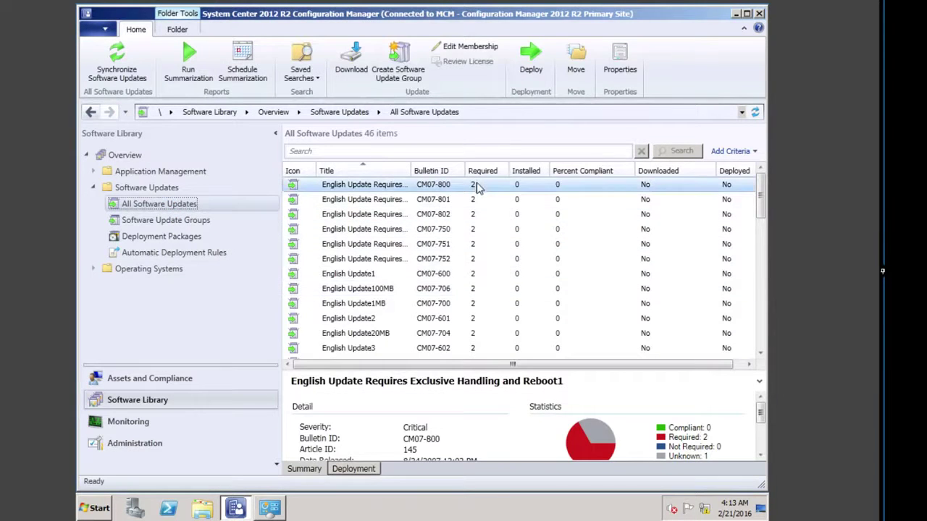
pyautogui.click(470, 216)
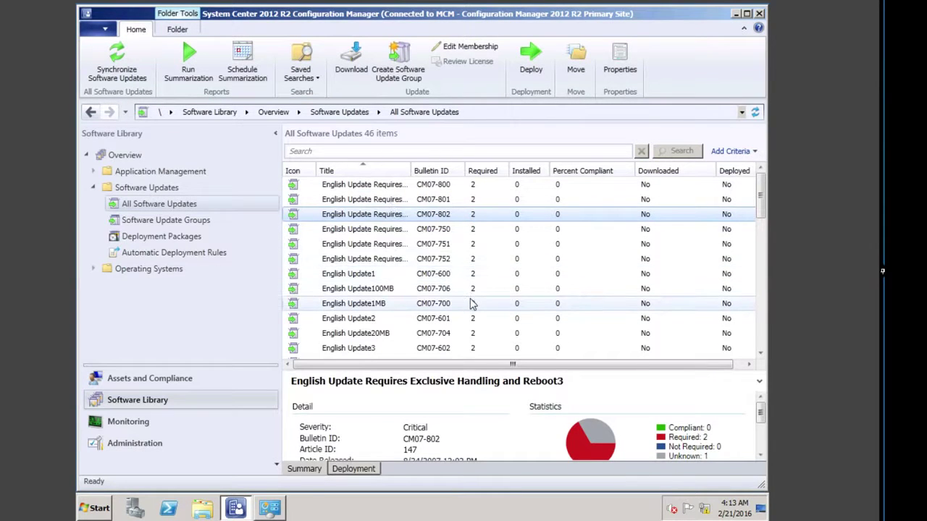
pyautogui.click(472, 305)
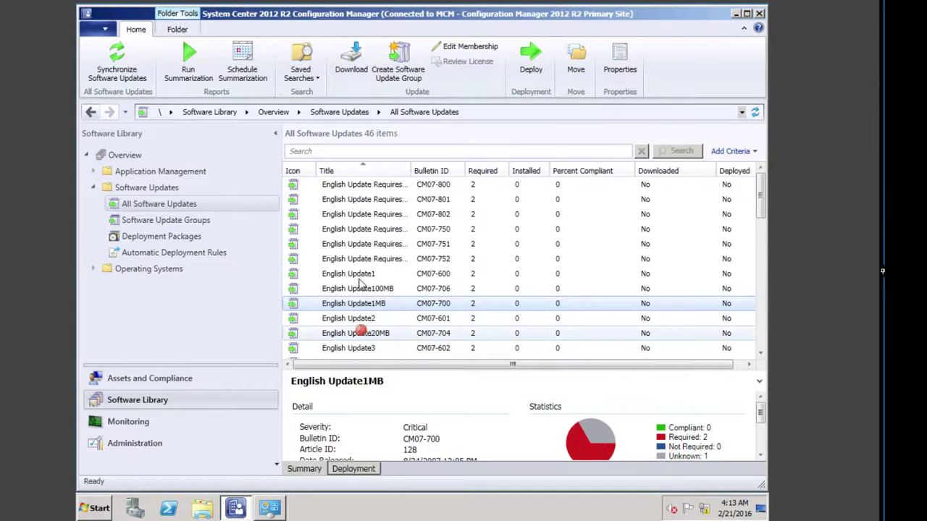
pyautogui.click(358, 333)
pyautogui.click(358, 228)
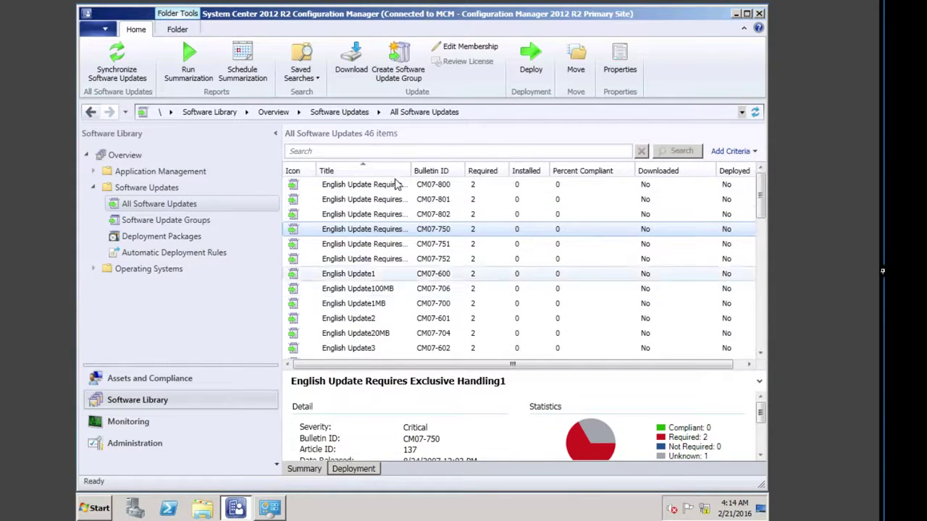
# Step: Search All Software Updates for "english update"
pyautogui.click(363, 153)
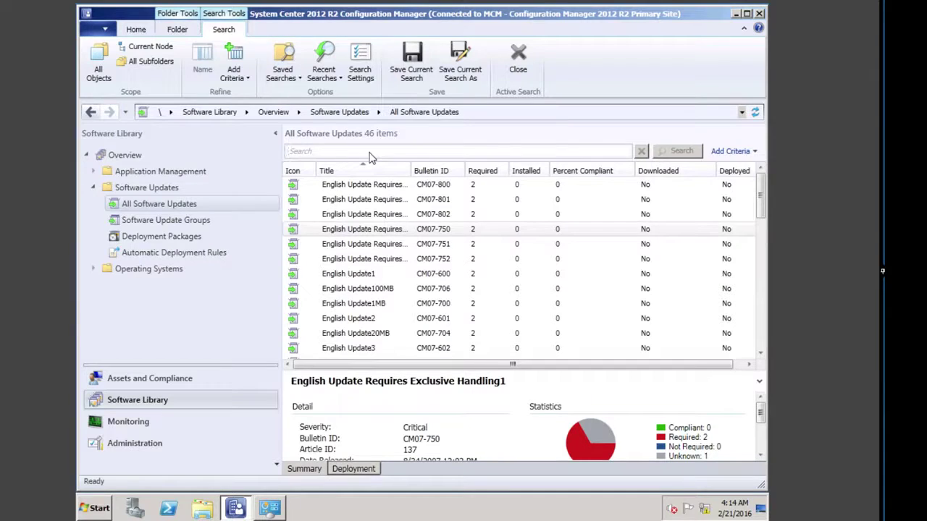
pyautogui.write('english update')
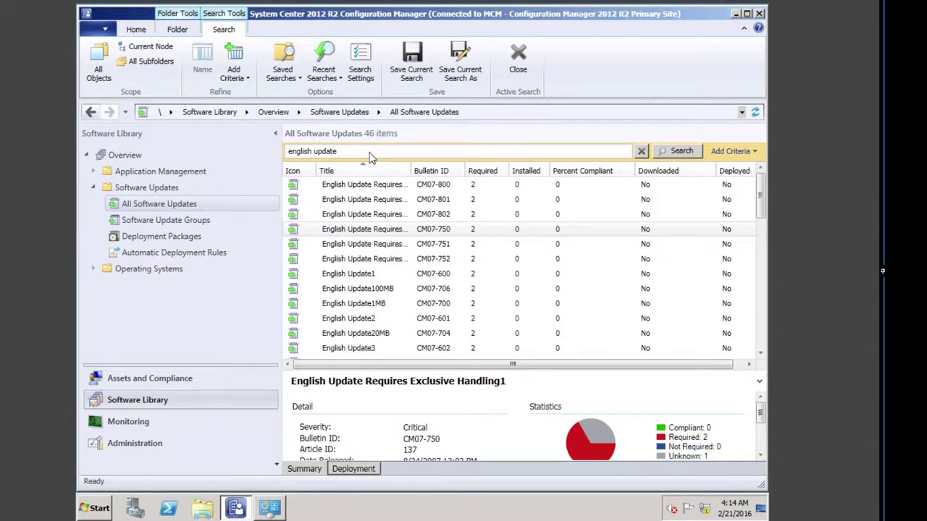
pyautogui.click(679, 151)
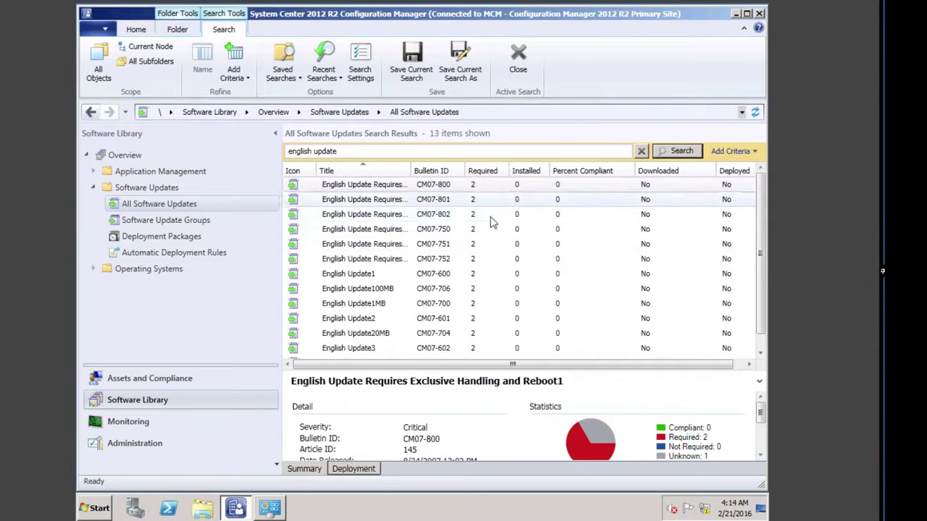
# Step: Create a software update group from English Update1, English Update2 and English Update3, named with the lab owner's name plus "Lab Critical Updates"
pyautogui.click(377, 273)
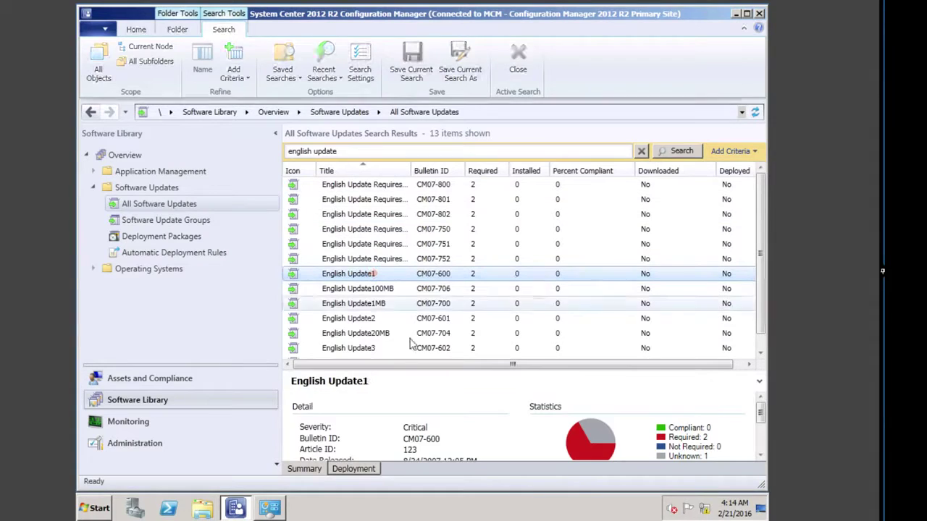
pyautogui.keyDown('ctrl'); pyautogui.click(370, 318); pyautogui.keyUp('ctrl')
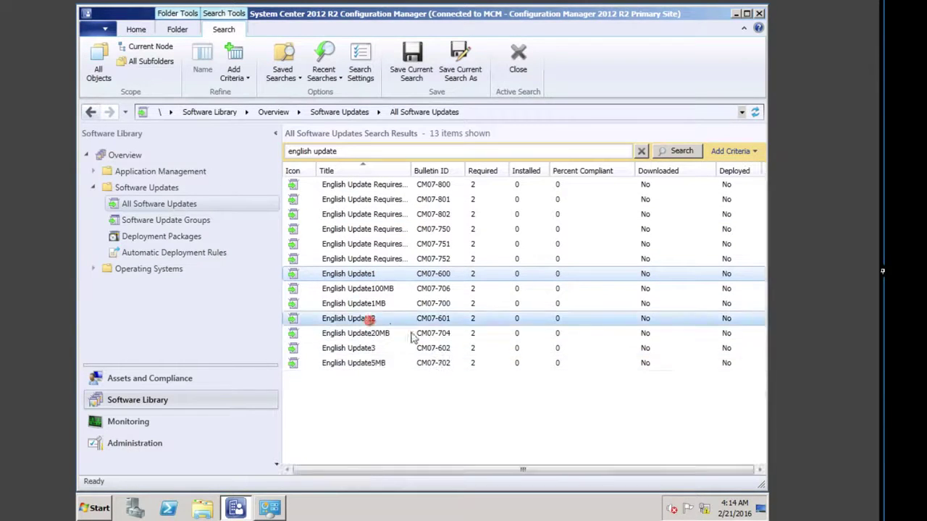
pyautogui.keyDown('ctrl'); pyautogui.click(371, 349); pyautogui.keyUp('ctrl')
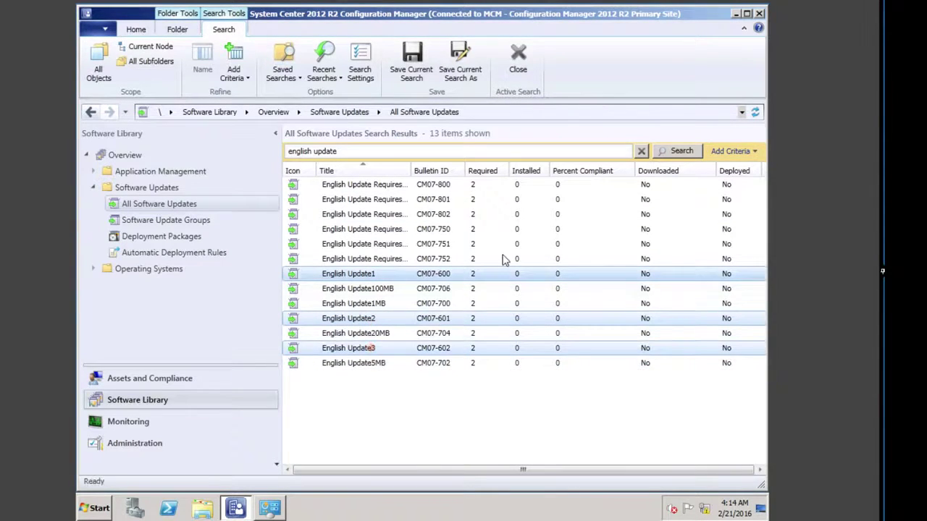
pyautogui.rightClick(378, 273)
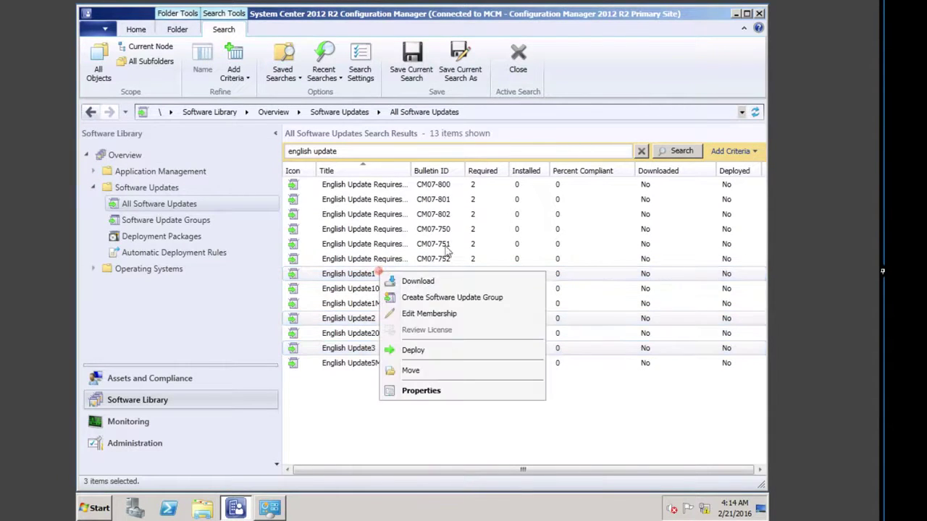
pyautogui.click(439, 301)
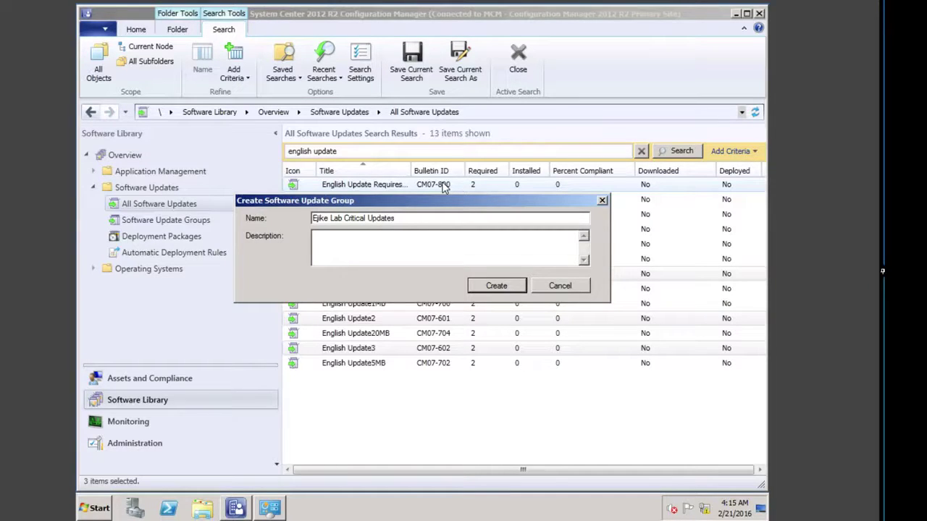
pyautogui.click(498, 285)
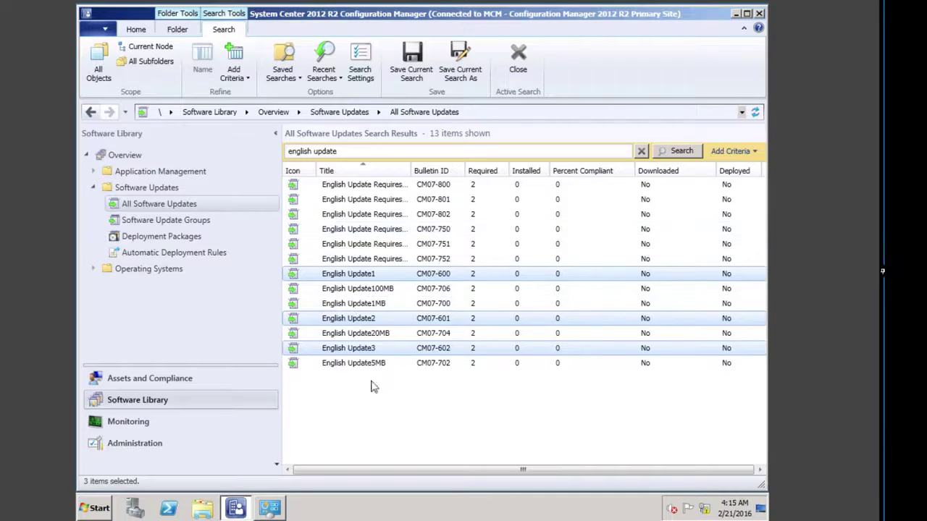
# Step: Open the new Lab Critical Updates group from Software Update Groups and examine its member updates, comparing with All Software Updates
pyautogui.click(189, 222)
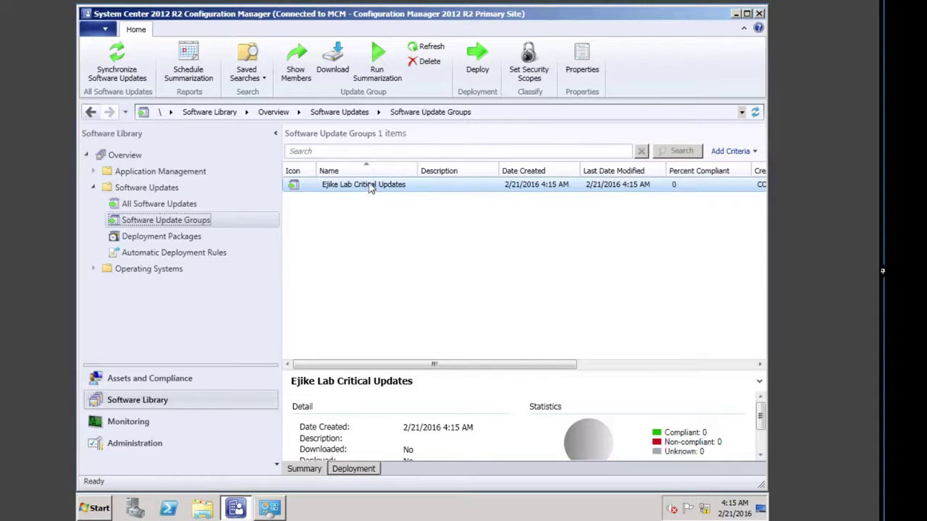
pyautogui.doubleClick(370, 186)
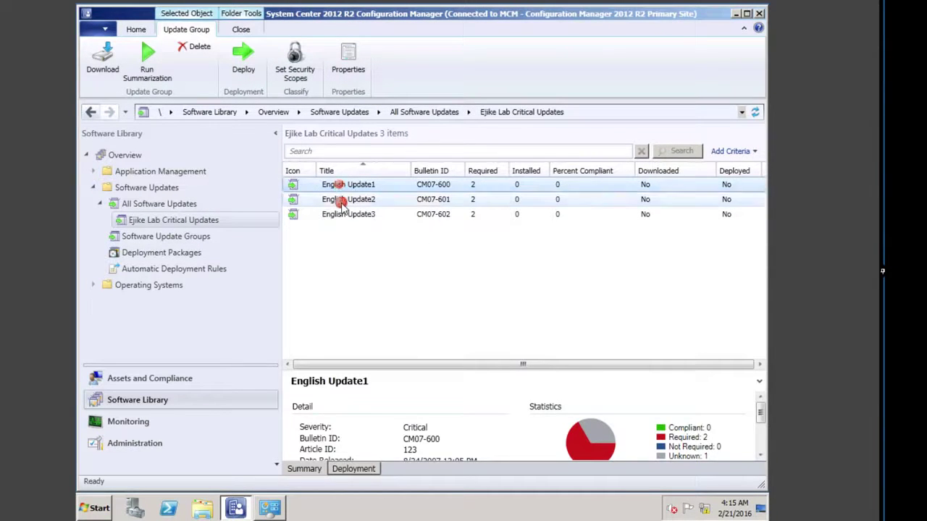
pyautogui.click(340, 202)
pyautogui.click(346, 217)
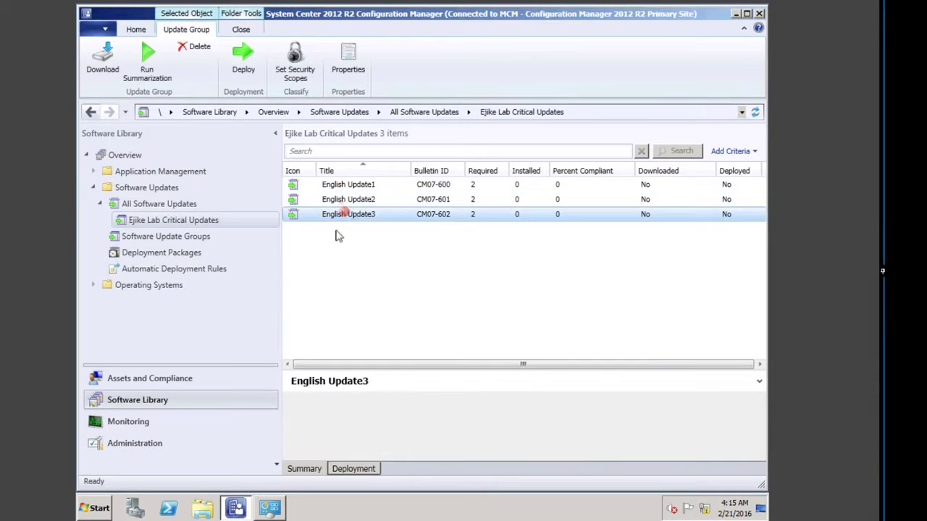
pyautogui.click(174, 205)
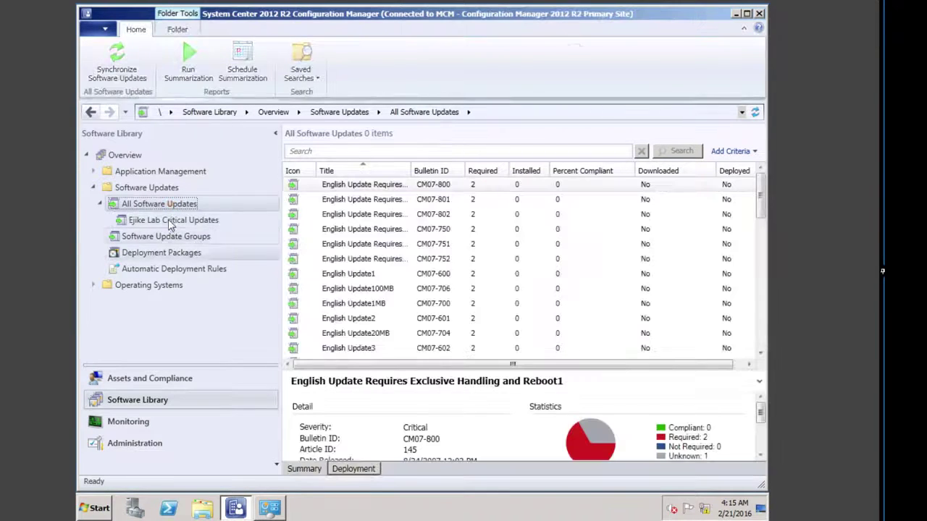
pyautogui.click(216, 216)
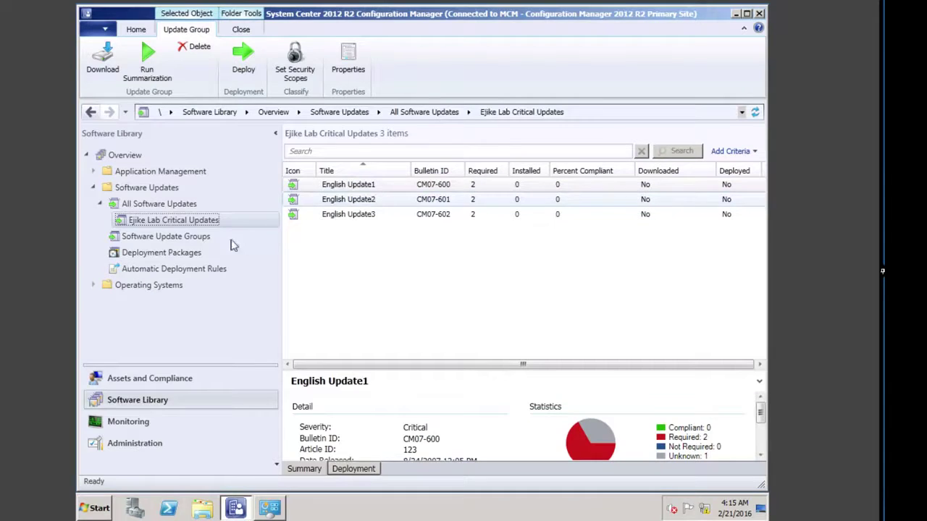
# Step: Examine the summary and deployment details of the Lab Critical Updates group and of its members English Update1 and English Update2
pyautogui.click(189, 236)
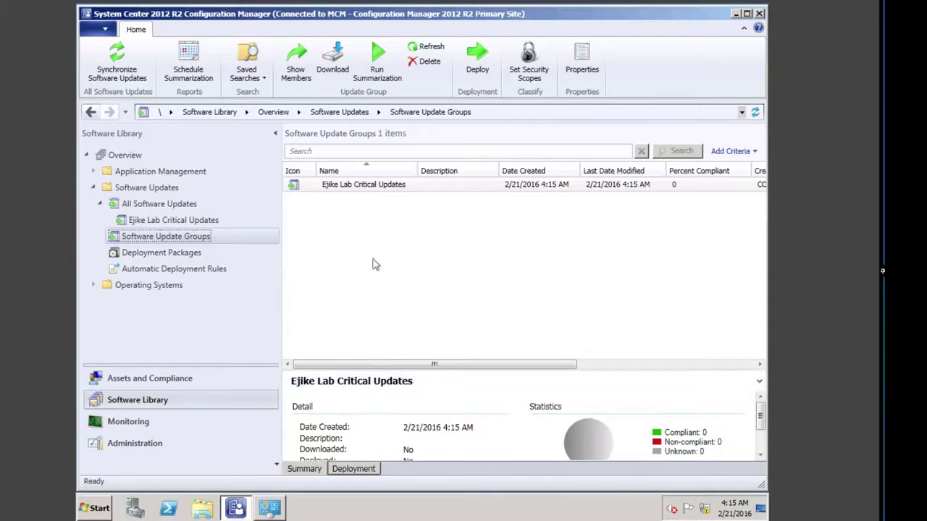
pyautogui.click(307, 468)
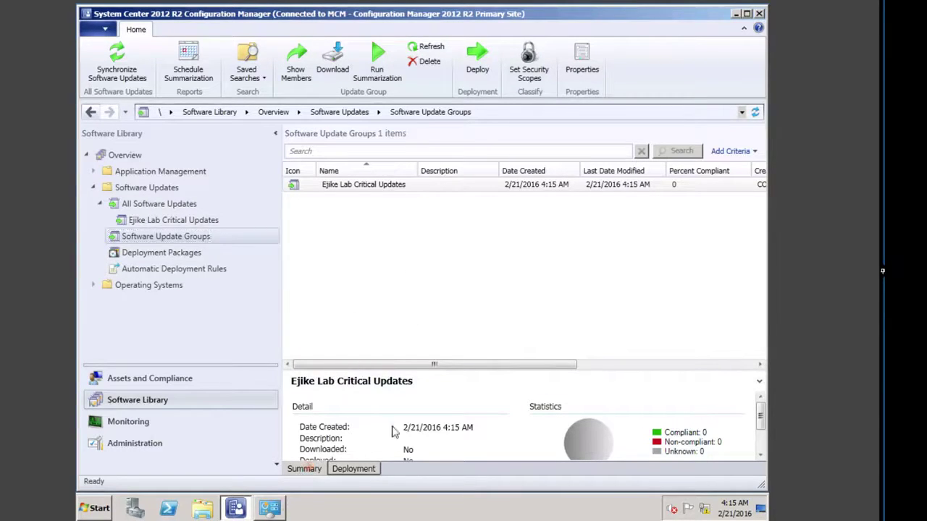
pyautogui.scroll(-3, 759, 453)
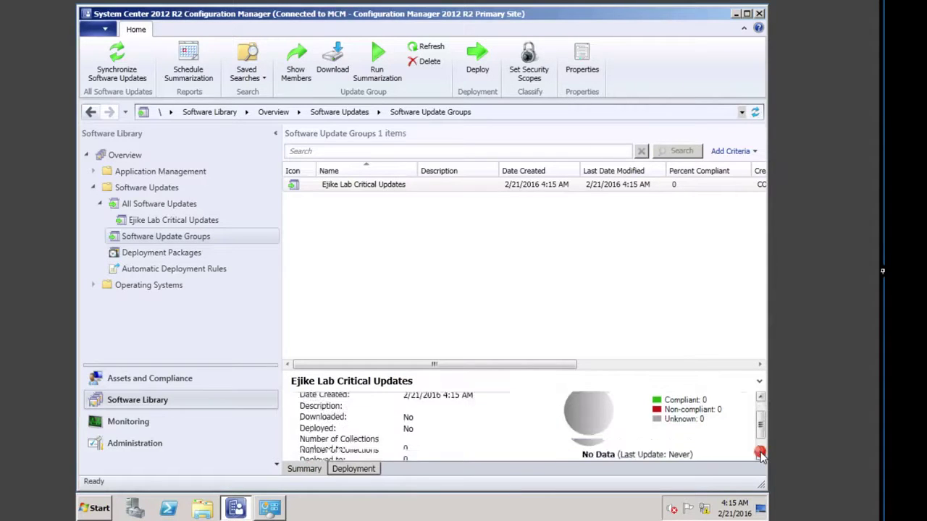
pyautogui.moveTo(759, 439); pyautogui.dragTo(760, 406)
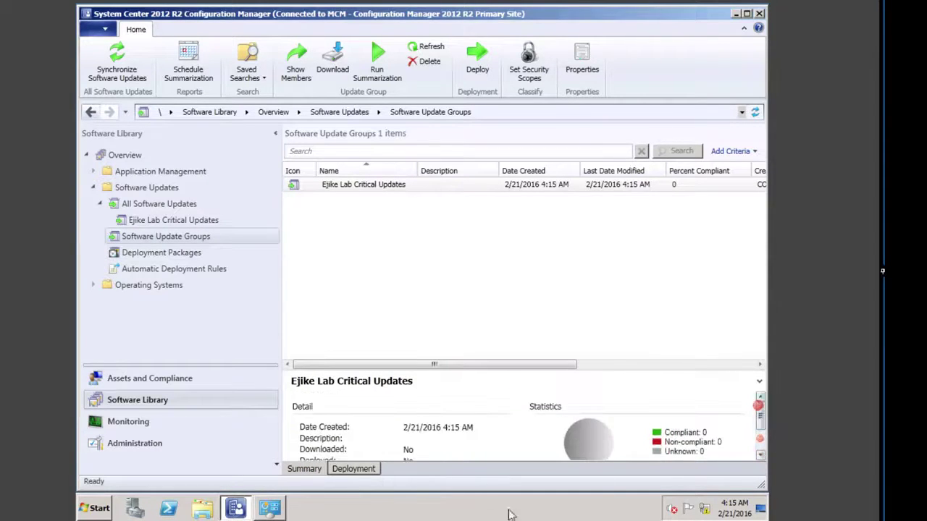
pyautogui.click(352, 467)
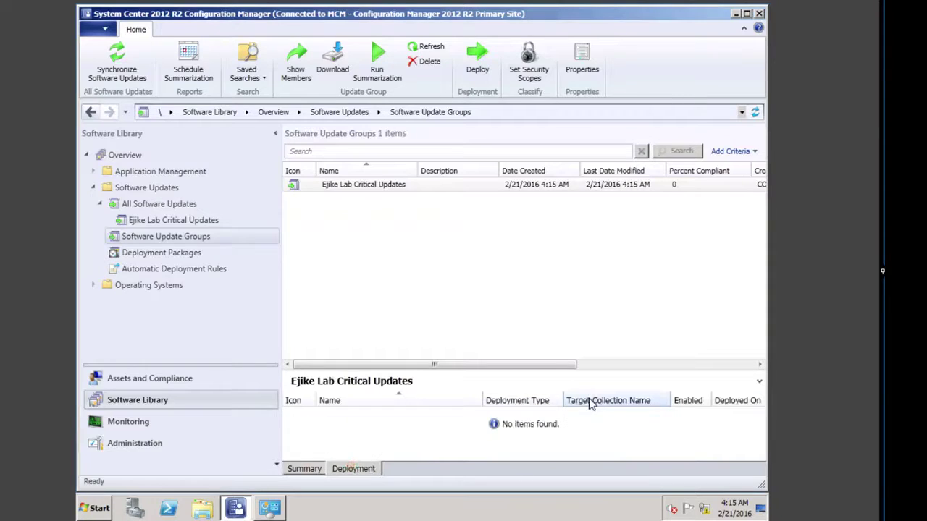
pyautogui.click(176, 219)
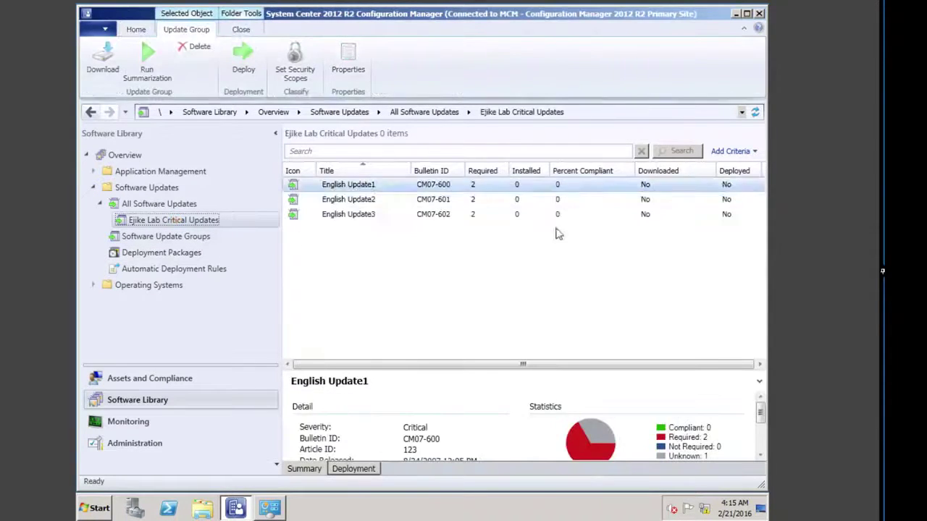
pyautogui.click(354, 468)
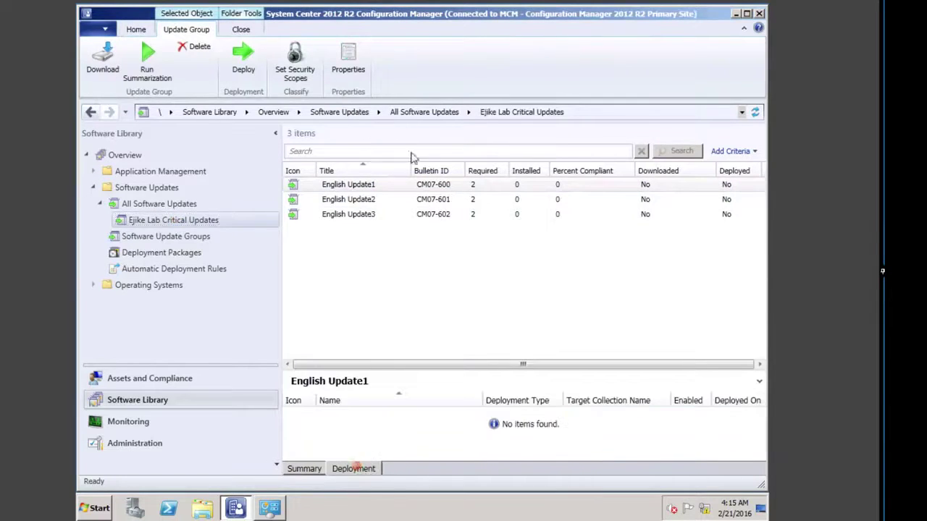
pyautogui.click(361, 199)
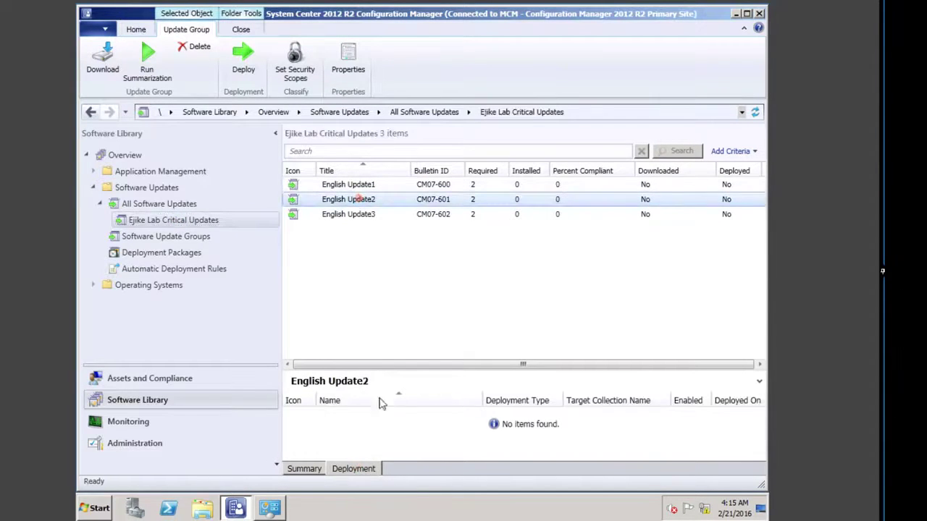
pyautogui.click(343, 470)
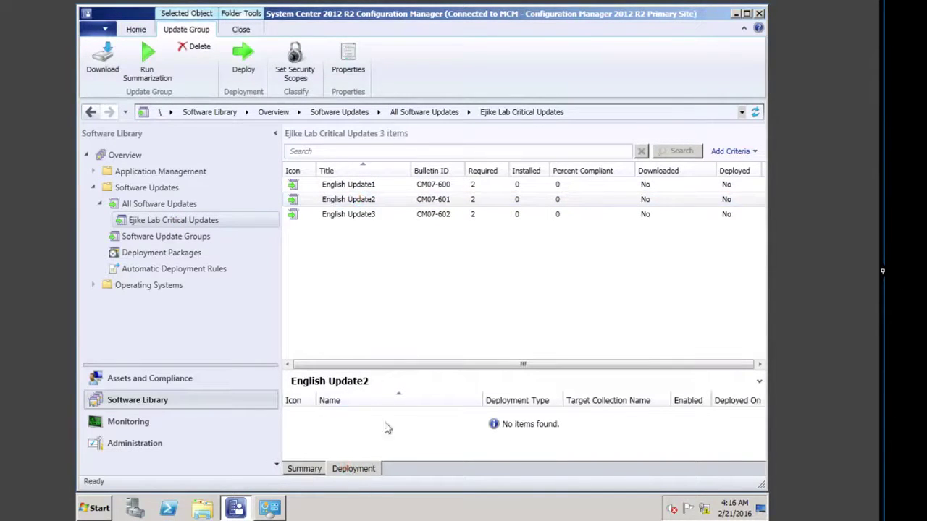
pyautogui.click(307, 470)
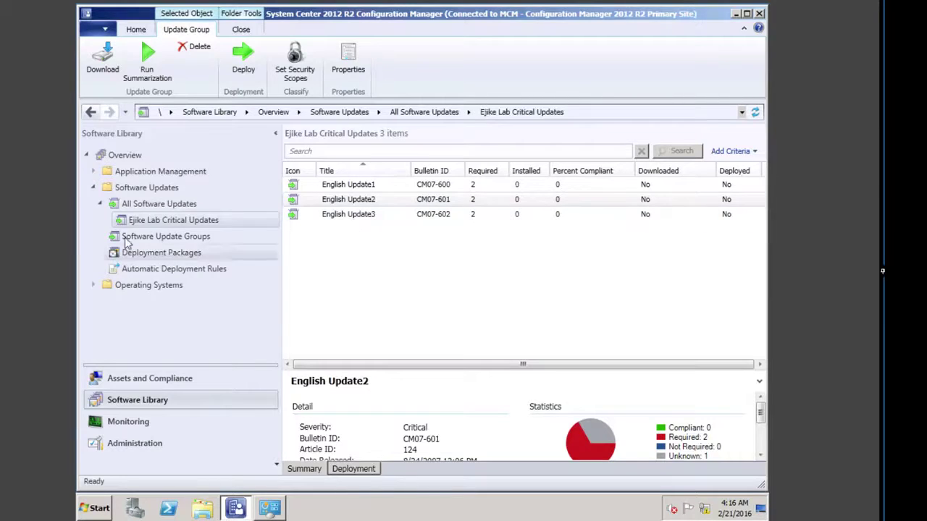
# Step: Start deploying the Lab Critical Updates group and copy the suggested deployment name into the deployment's description
pyautogui.click(204, 239)
pyautogui.click(362, 186)
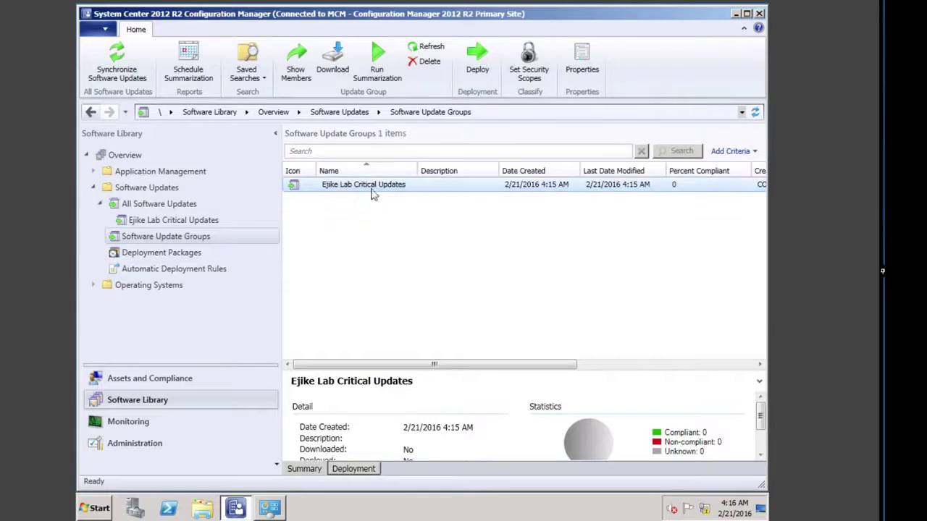
pyautogui.click(311, 458)
pyautogui.click(477, 61)
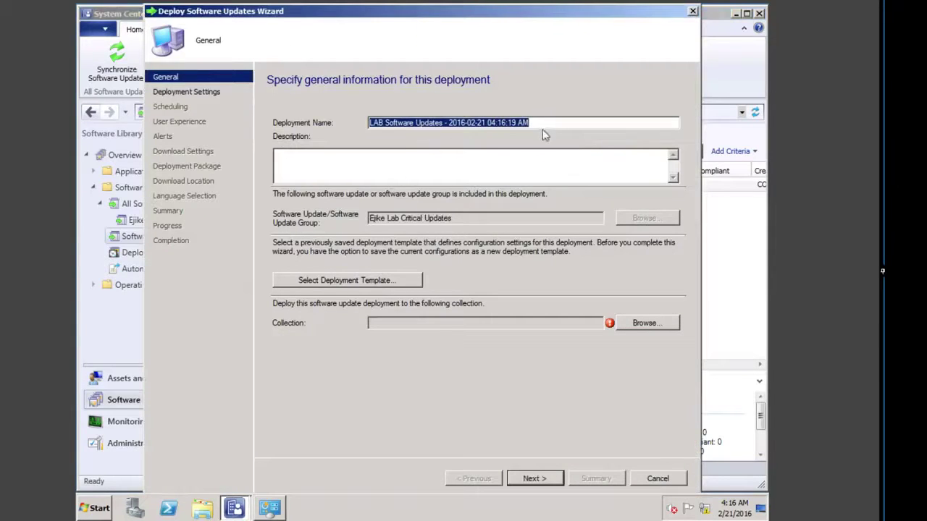
pyautogui.rightClick(469, 124)
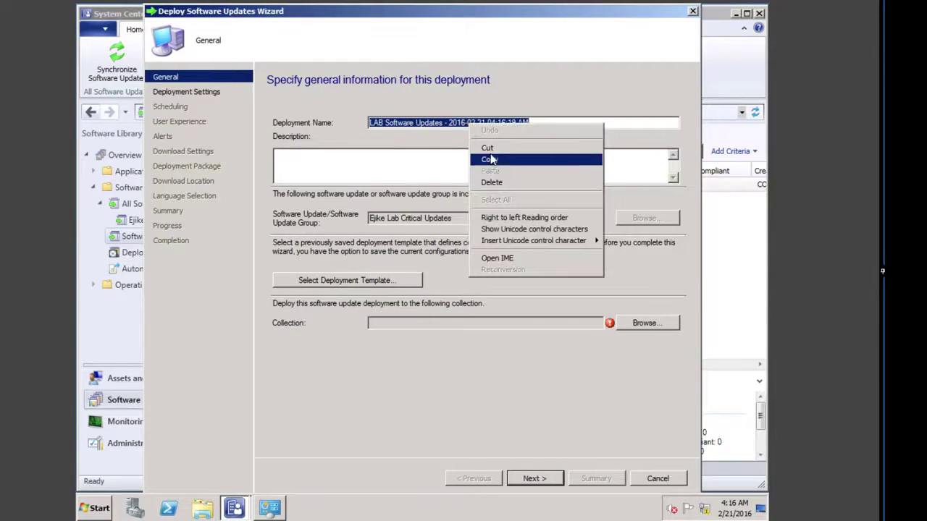
pyautogui.click(490, 159)
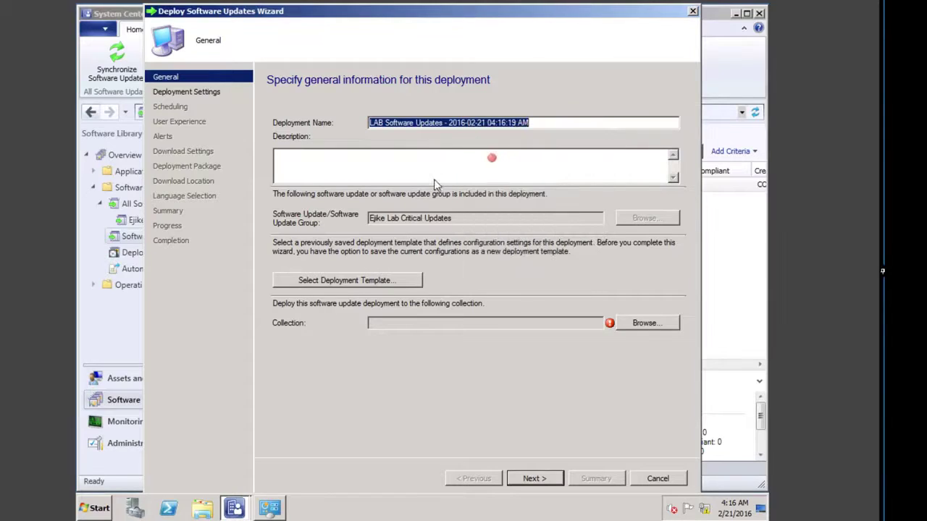
pyautogui.click(434, 177)
pyautogui.hotkey('ctrl', 'v')
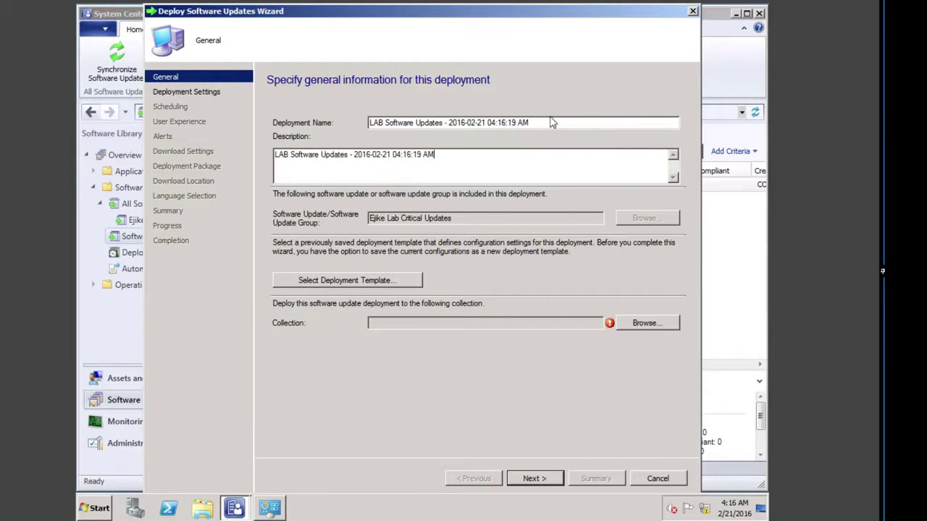
# Step: Rename the deployment as "LAB Critical Updates", removing the date and time
pyautogui.click(550, 123)
pyautogui.click(551, 123)
pyautogui.press('BackSpace')
pyautogui.press('BackSpace')
pyautogui.press('BackSpace')
pyautogui.press('BackSpace')
pyautogui.press('BackSpace')
pyautogui.press('BackSpace')
pyautogui.press('BackSpace')
pyautogui.press('BackSpace')
pyautogui.press('BackSpace')
pyautogui.press('BackSpace')
pyautogui.press('BackSpace')
pyautogui.press('BackSpace')
pyautogui.press('BackSpace')
pyautogui.press('BackSpace')
pyautogui.press('BackSpace')
pyautogui.press('BackSpace')
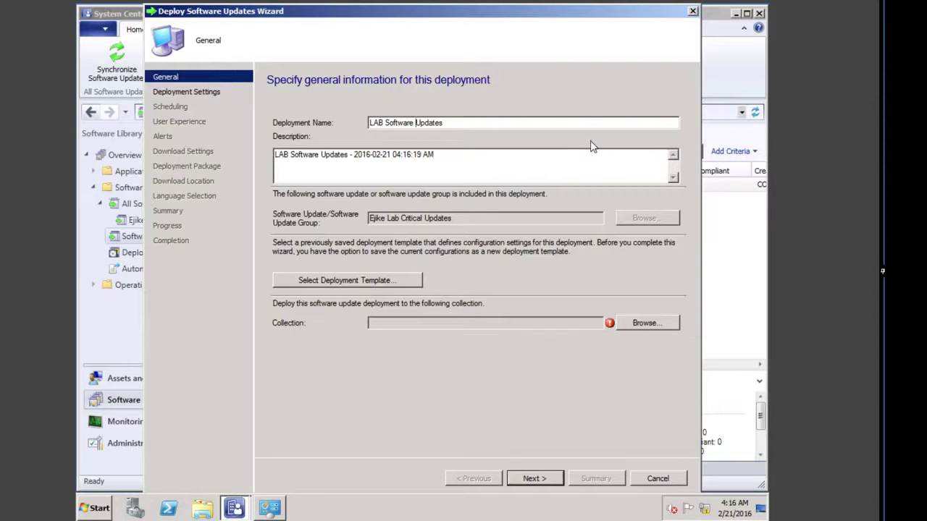
pyautogui.press('BackSpace')
pyautogui.press('BackSpace')
pyautogui.press('BackSpace')
pyautogui.press('BackSpace')
pyautogui.press('BackSpace')
pyautogui.press('BackSpace')
pyautogui.write('Crit')
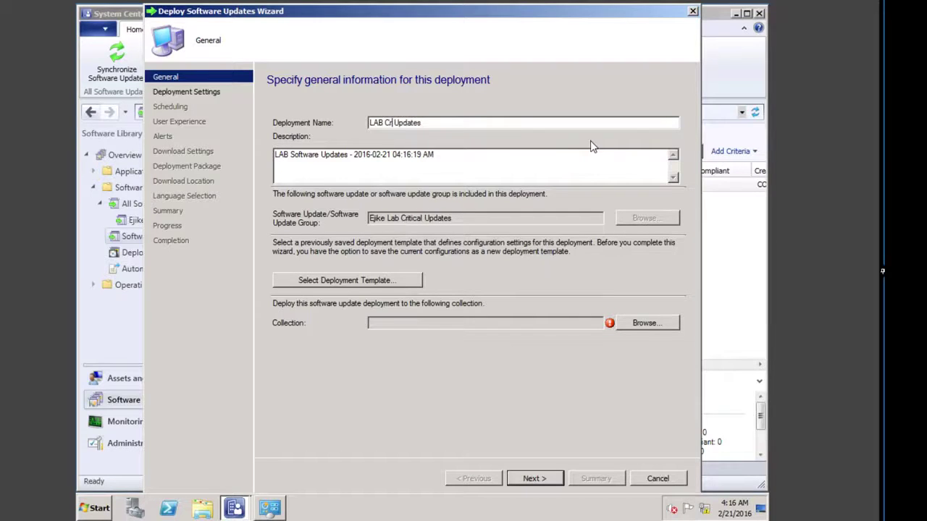
pyautogui.write('ical')
# Step: Target the deployment at the EMEA Pilot PC and laptops device collection and continue to the deployment settings
pyautogui.click(642, 324)
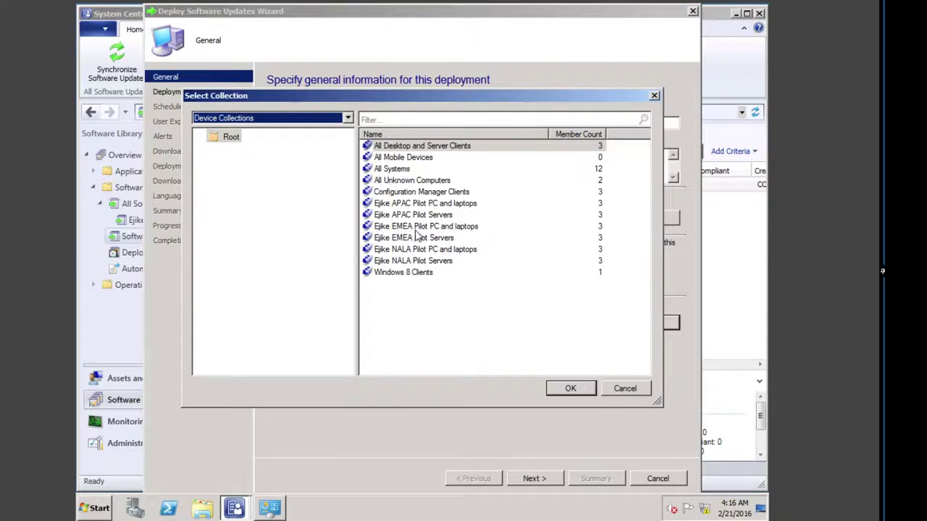
pyautogui.click(449, 227)
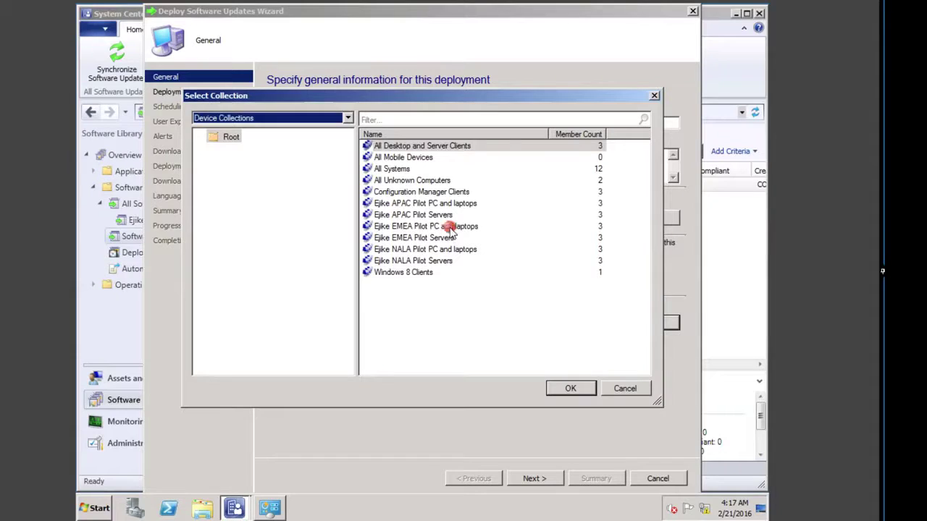
pyautogui.click(572, 387)
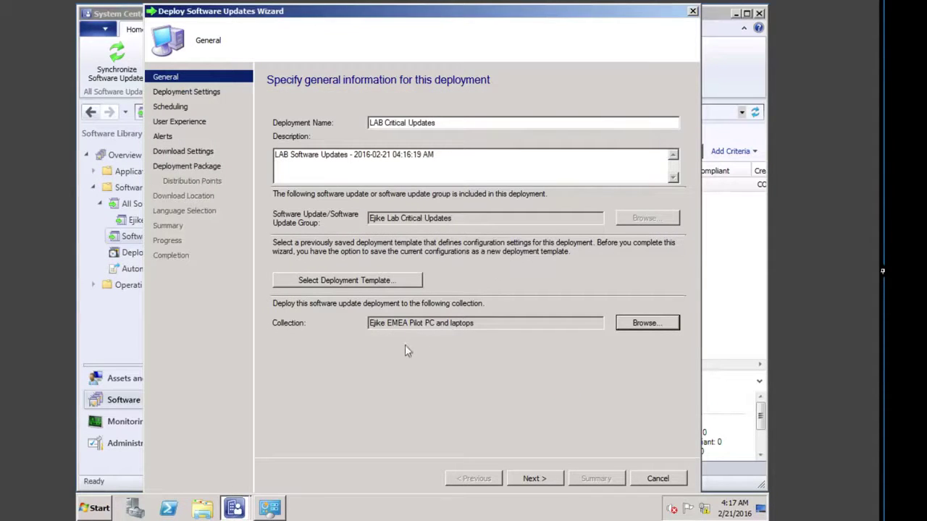
pyautogui.click(533, 480)
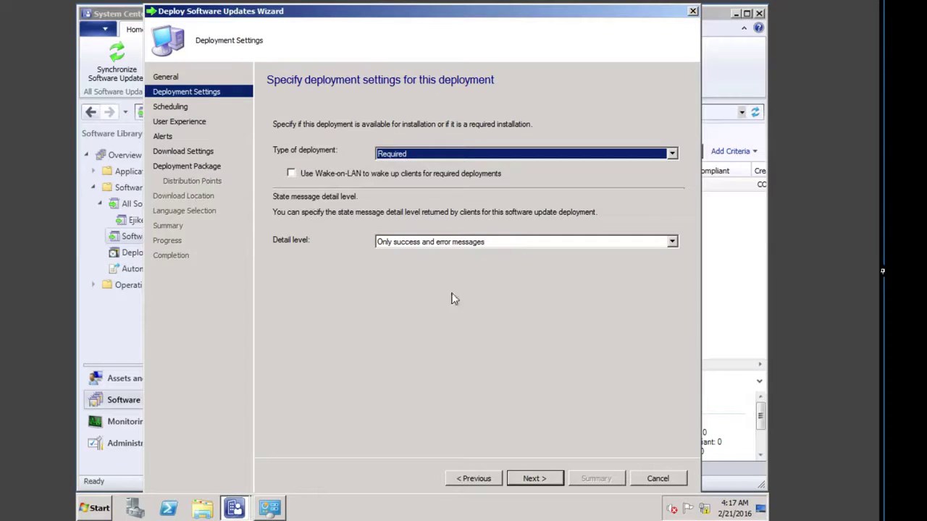
# Step: Keep the Required deployment type and set the specific installation deadline date to 2/28/2016
pyautogui.click(537, 479)
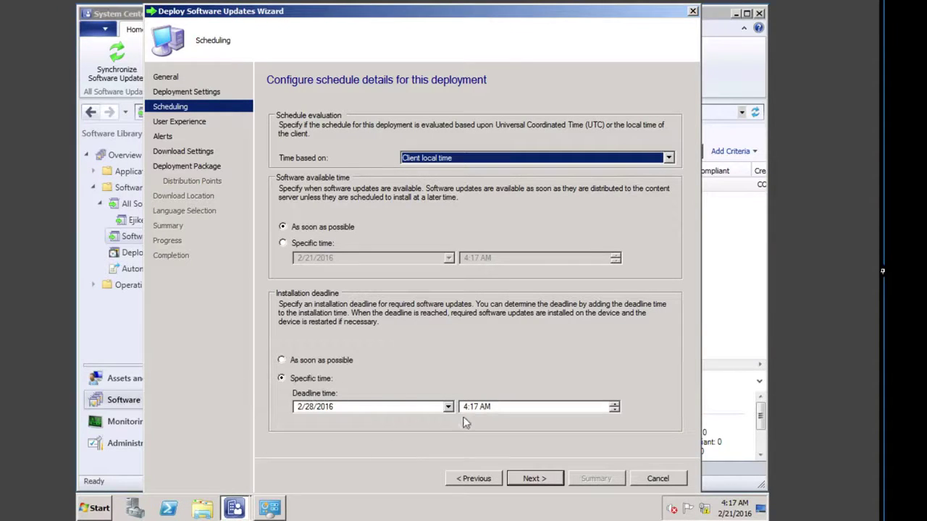
pyautogui.click(313, 407)
pyautogui.write('28')
pyautogui.click(535, 478)
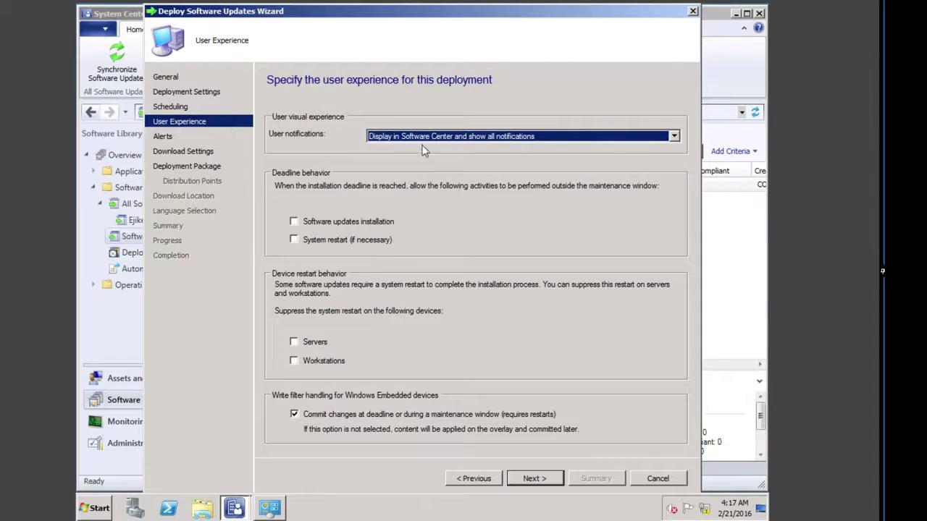
# Step: Accept the default user experience, alert and download settings for the deployment
pyautogui.click(533, 479)
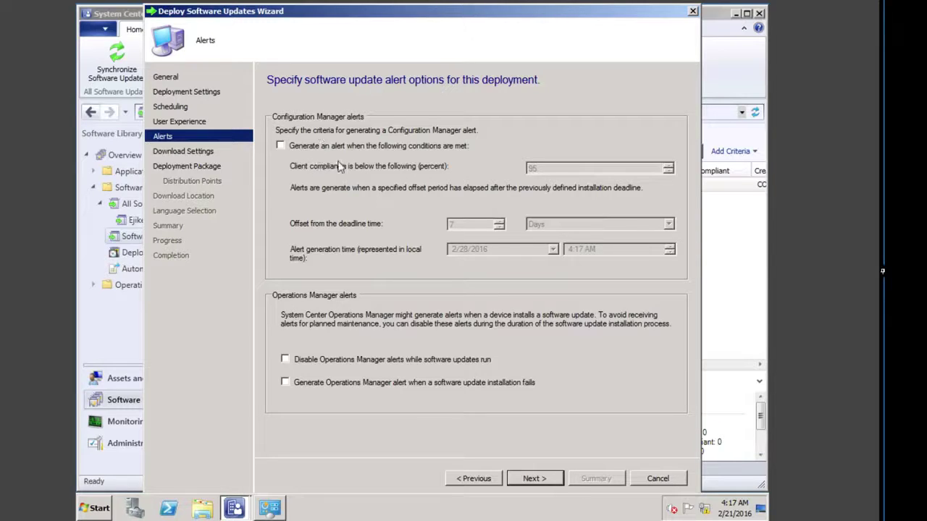
pyautogui.click(536, 478)
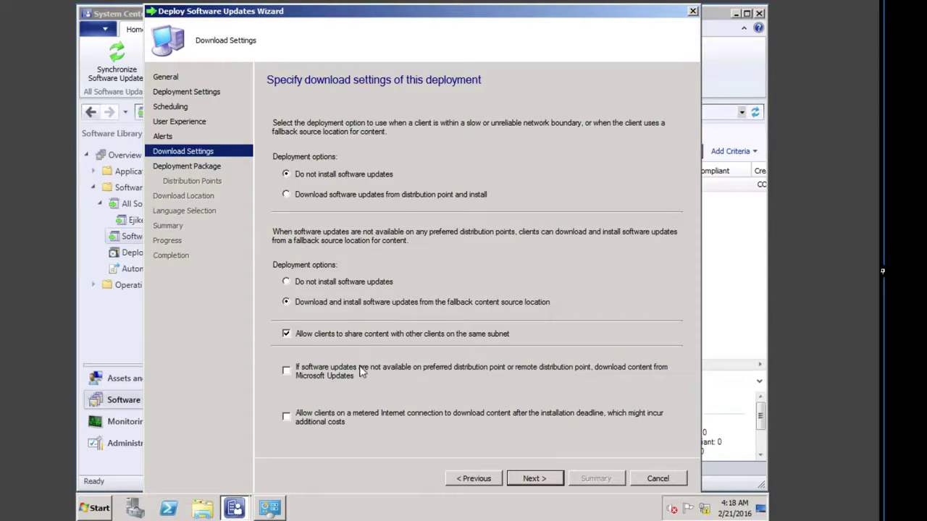
pyautogui.click(531, 478)
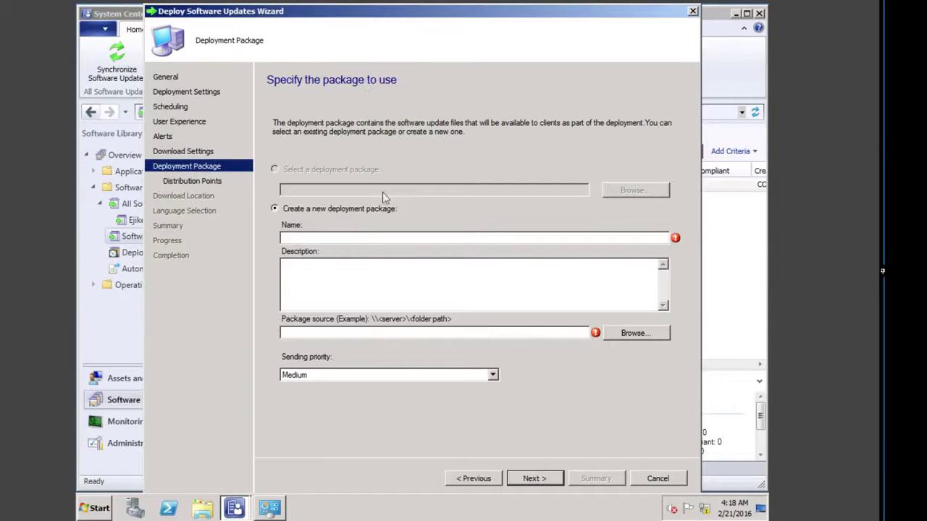
# Step: Name the new deployment package "Critical Updates"
pyautogui.click(308, 237)
pyautogui.write('Critic')
pyautogui.press('BackSpace')
pyautogui.press('BackSpace')
pyautogui.press('BackSpace')
pyautogui.press('BackSpace')
pyautogui.press('BackSpace')
pyautogui.press('BackSpace')
pyautogui.write('CR')
pyautogui.press('BackSpace')
pyautogui.write('ri')
pyautogui.write('tical ')
pyautogui.write('Updates')
# Step: Set the package source to \\PRIMARY1\c$\critical and continue to the distribution points
pyautogui.write('\\\\')
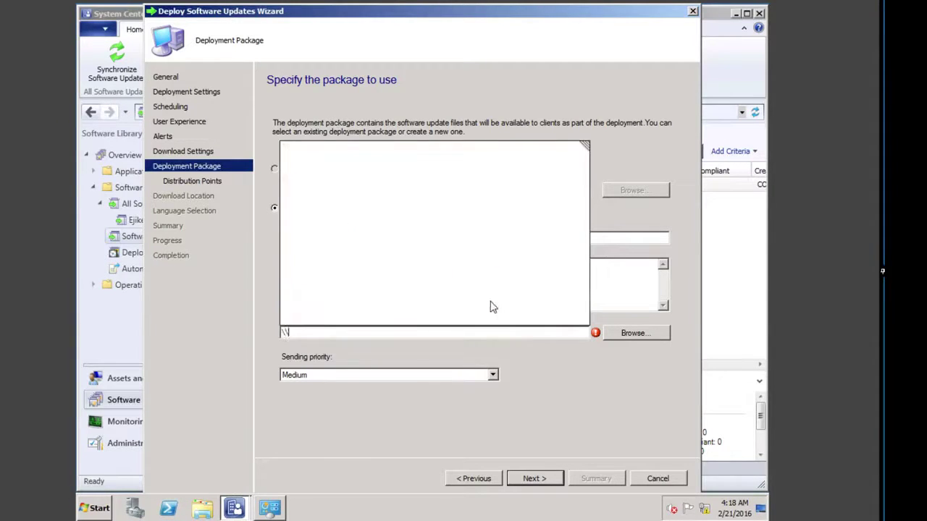
pyautogui.write('primarY1')
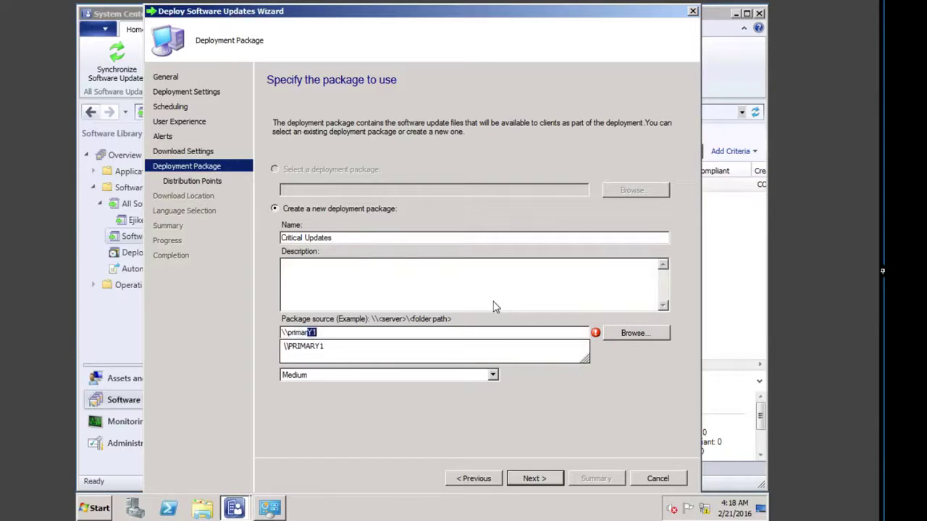
pyautogui.press('Down')
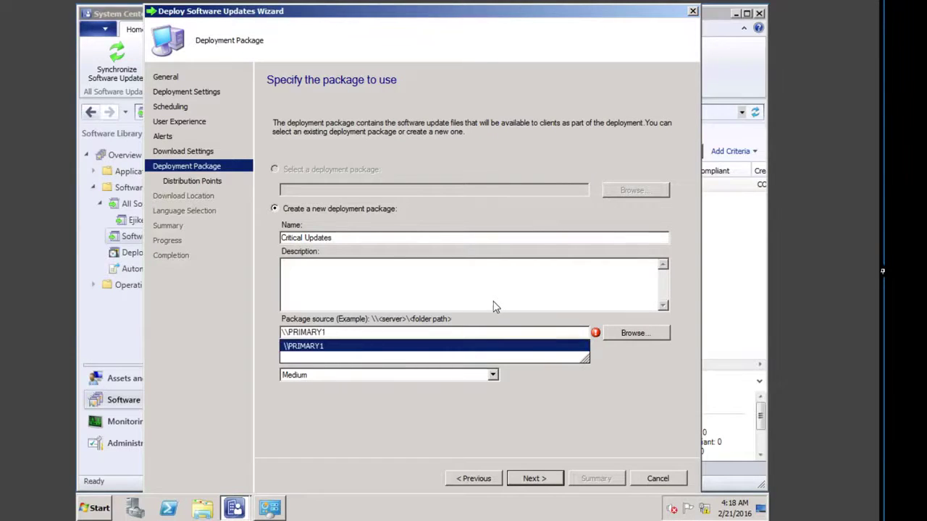
pyautogui.write('\\c')
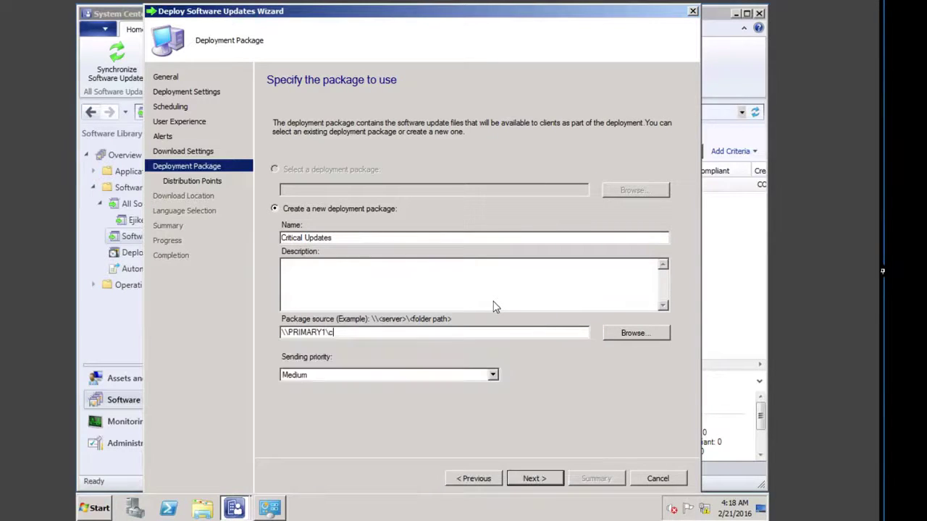
pyautogui.write('$\\')
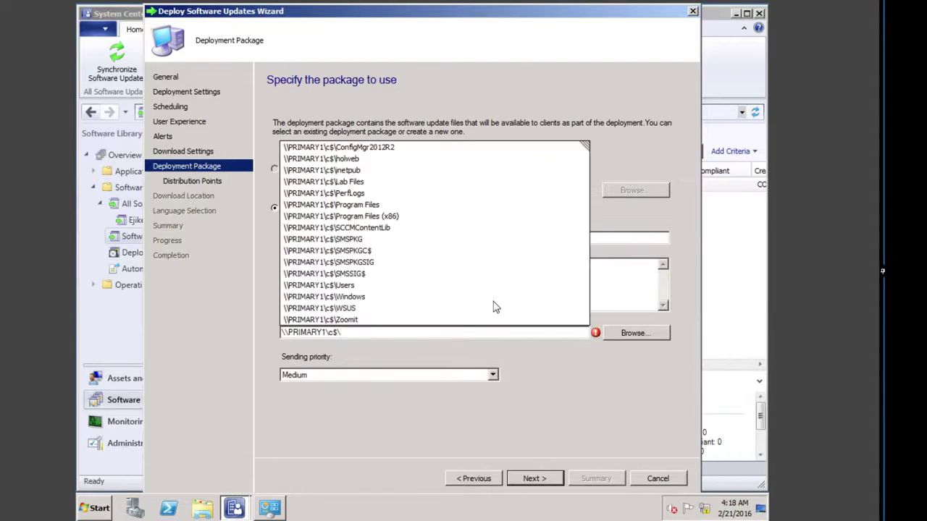
pyautogui.write('cr')
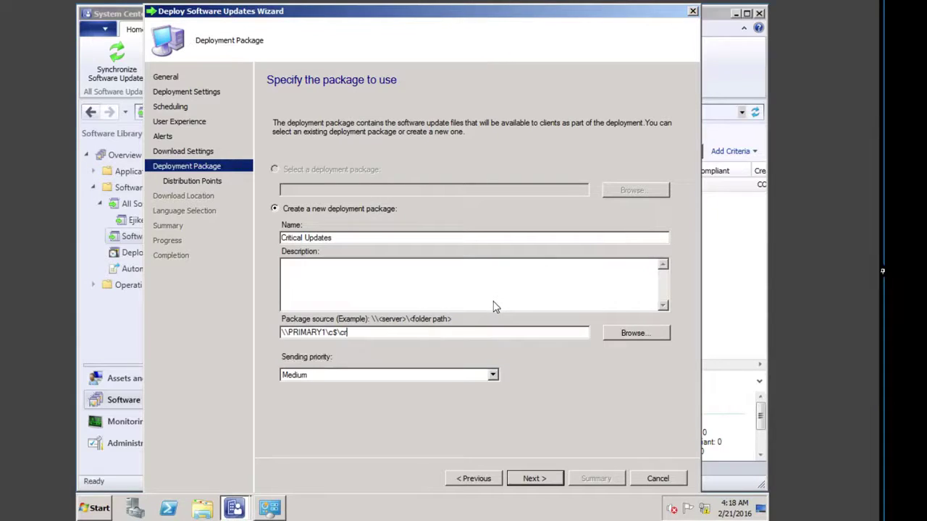
pyautogui.write('itical')
pyautogui.click(550, 480)
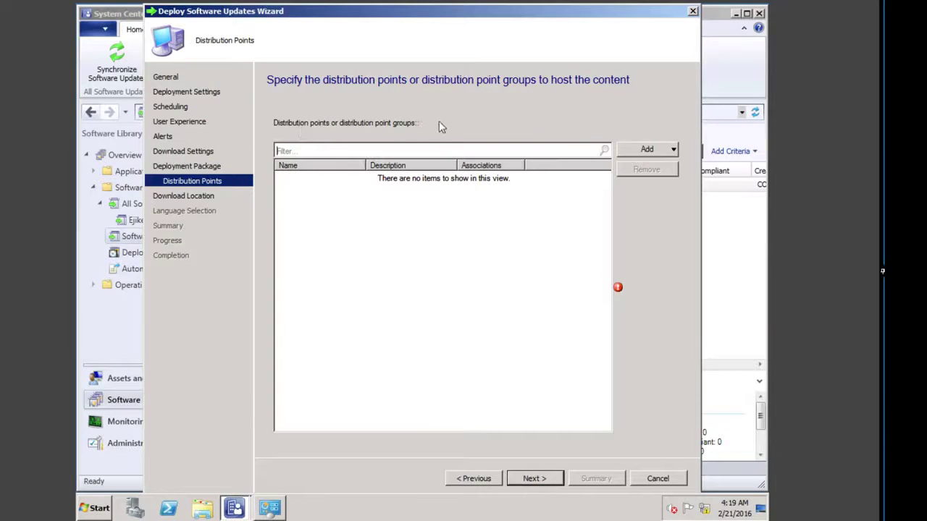
# Step: Add the EMEA DPs distribution point group as the content host and continue to the download location
pyautogui.click(673, 150)
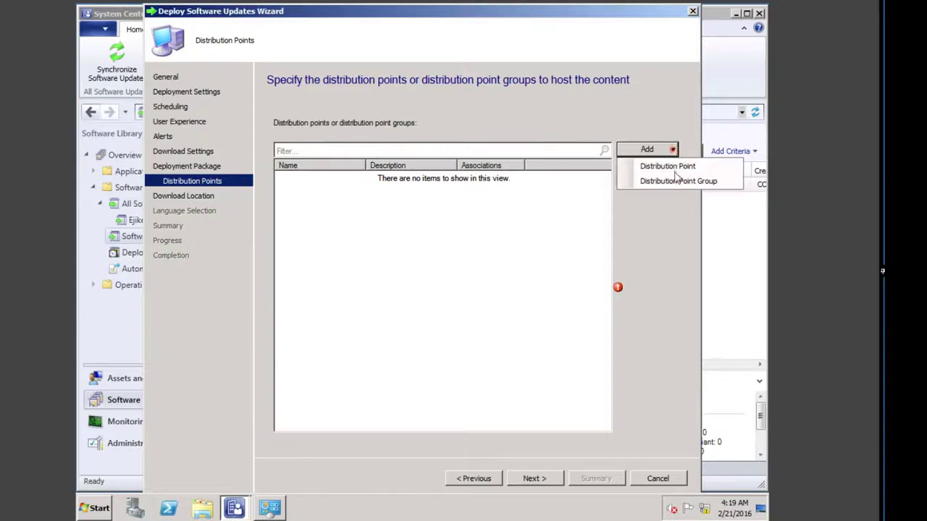
pyautogui.click(673, 182)
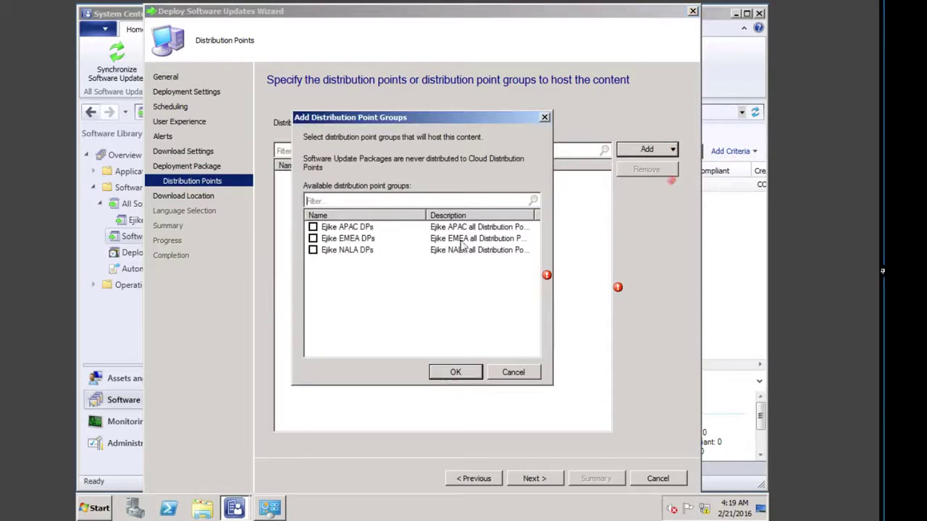
pyautogui.click(313, 240)
pyautogui.click(455, 372)
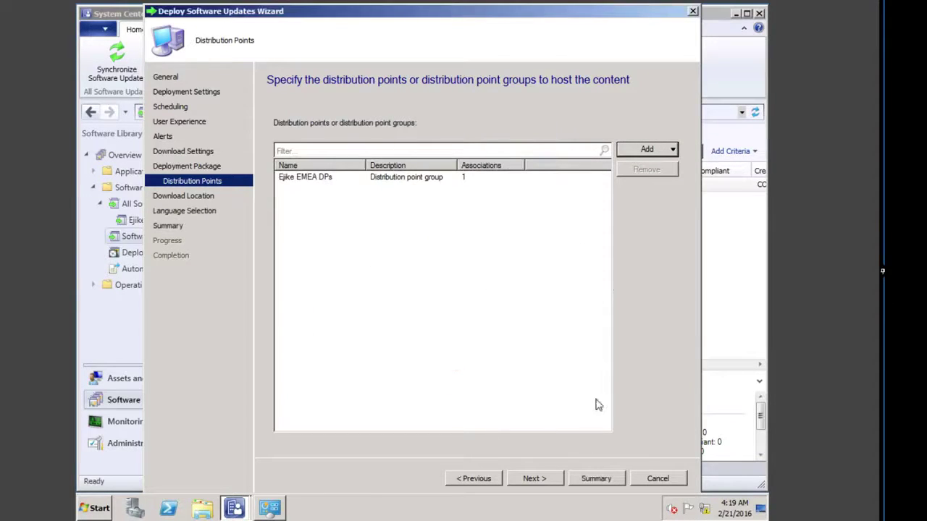
pyautogui.click(541, 479)
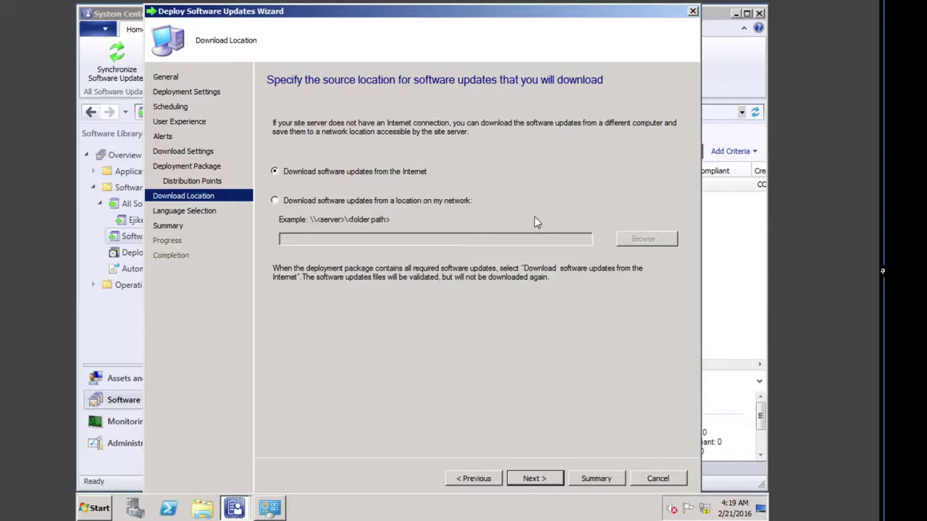
# Step: Set the updates to download from the network location \\PRIMARY1\lab Files\WSUS Synthetic and continue to the language selection
pyautogui.click(289, 204)
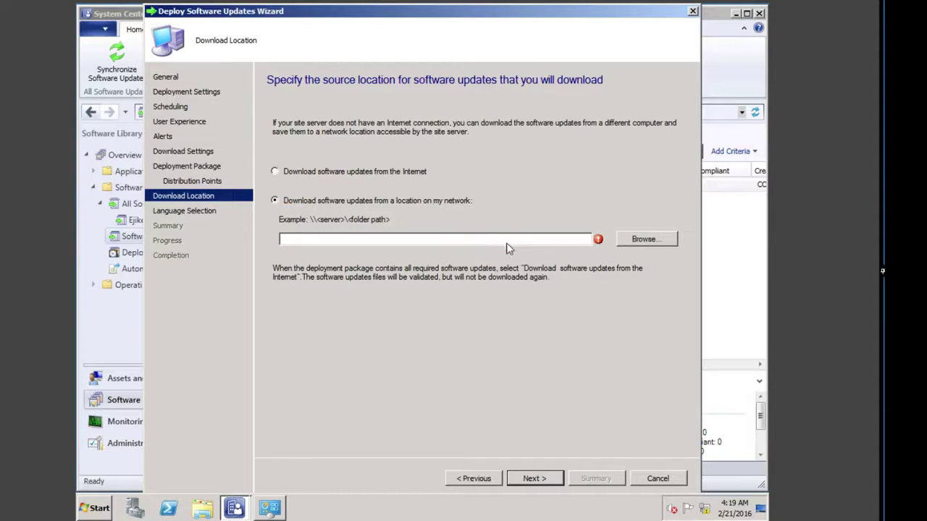
pyautogui.click(492, 244)
pyautogui.write('\\\\')
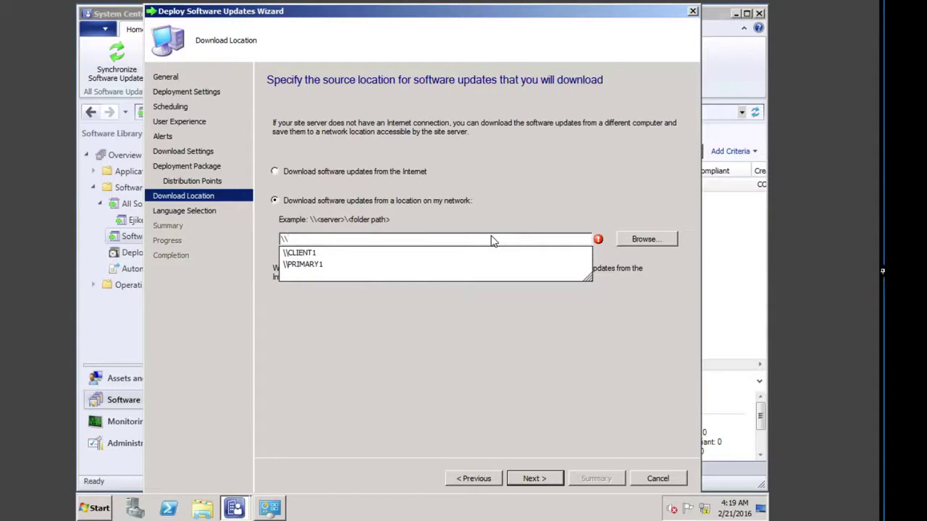
pyautogui.press('Down')
pyautogui.press('Down')
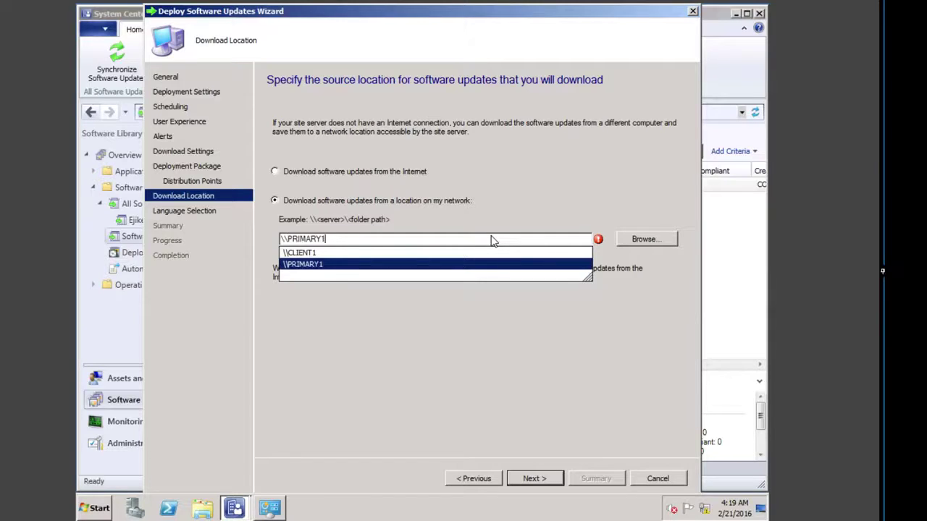
pyautogui.write('\\')
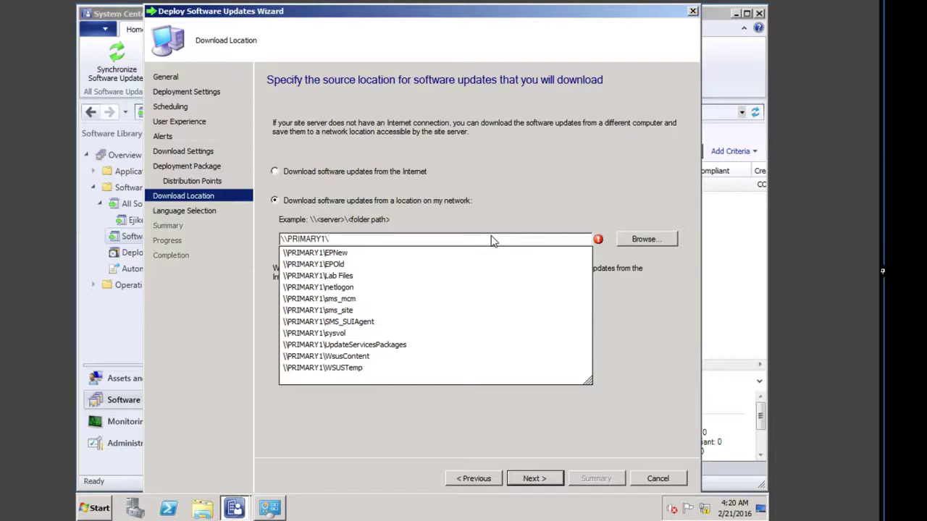
pyautogui.write('la')
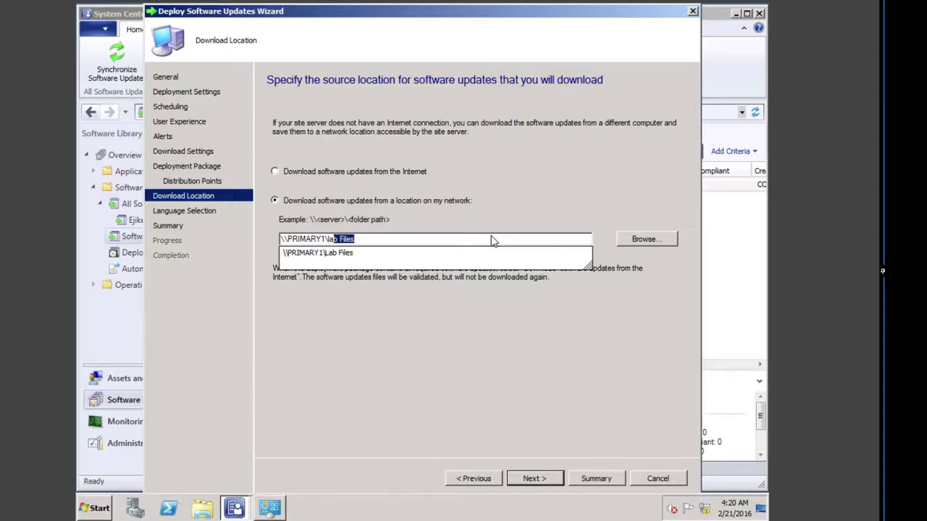
pyautogui.press('Right')
pyautogui.write('\\')
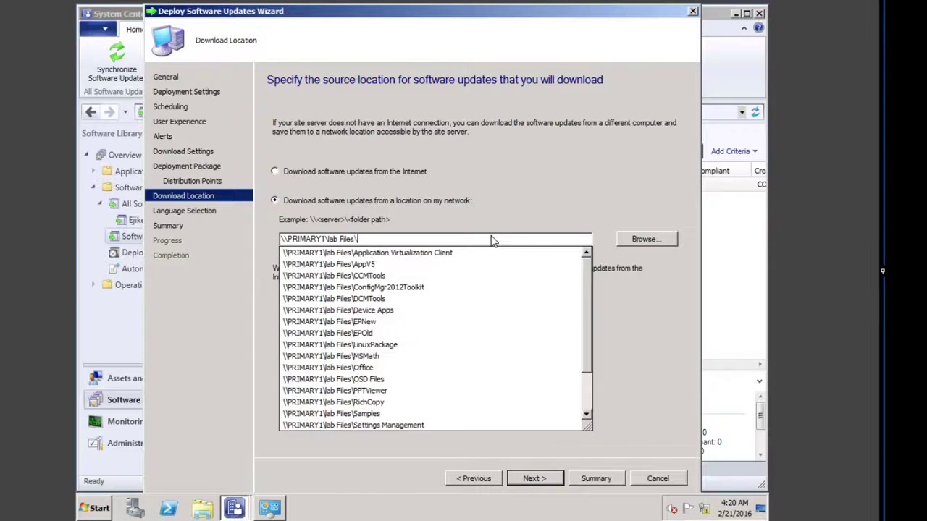
pyautogui.write('wn')
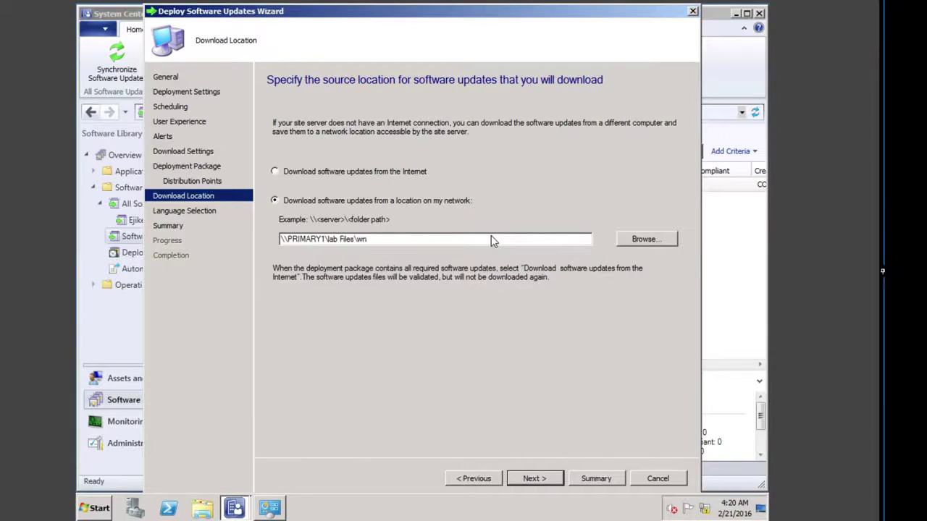
pyautogui.press('BackSpace')
pyautogui.press('Down')
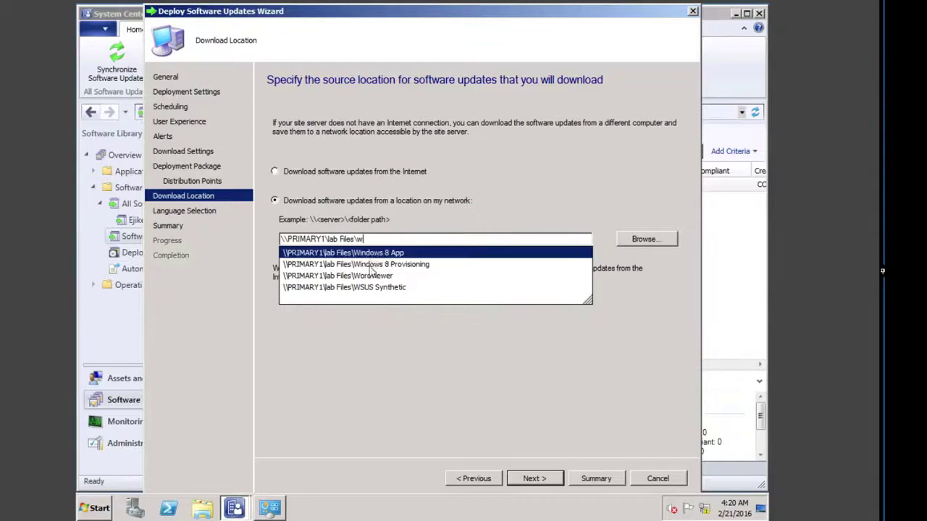
pyautogui.click(376, 288)
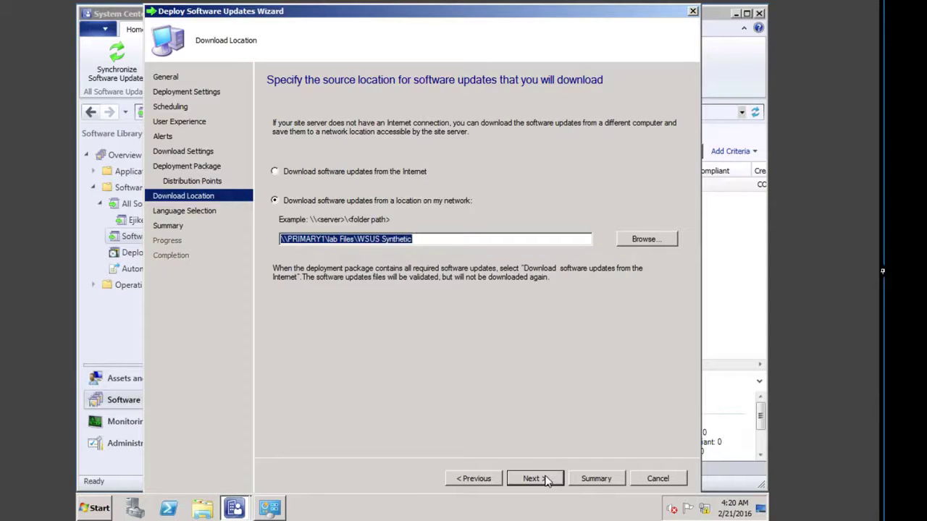
pyautogui.click(544, 479)
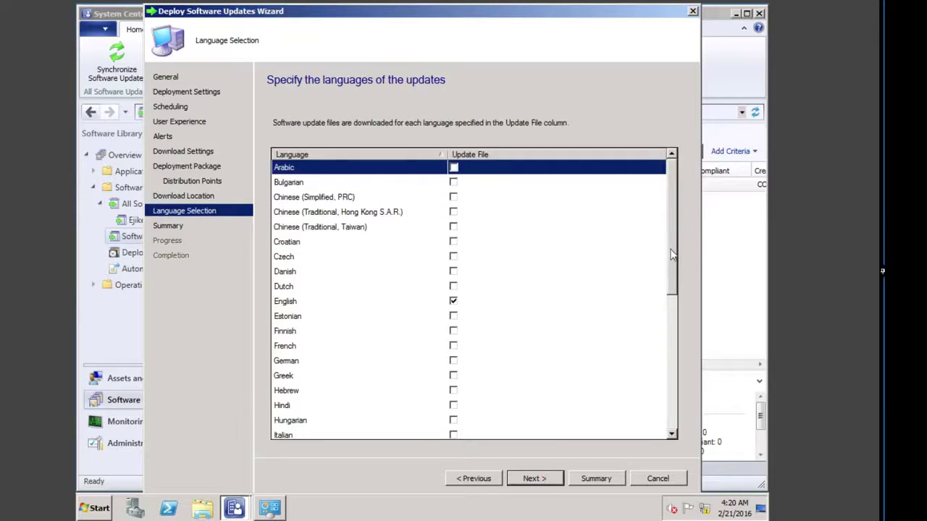
# Step: Keep English as the only update language and apply the deployment settings after reviewing the summary
pyautogui.moveTo(670, 253); pyautogui.dragTo(659, 436)
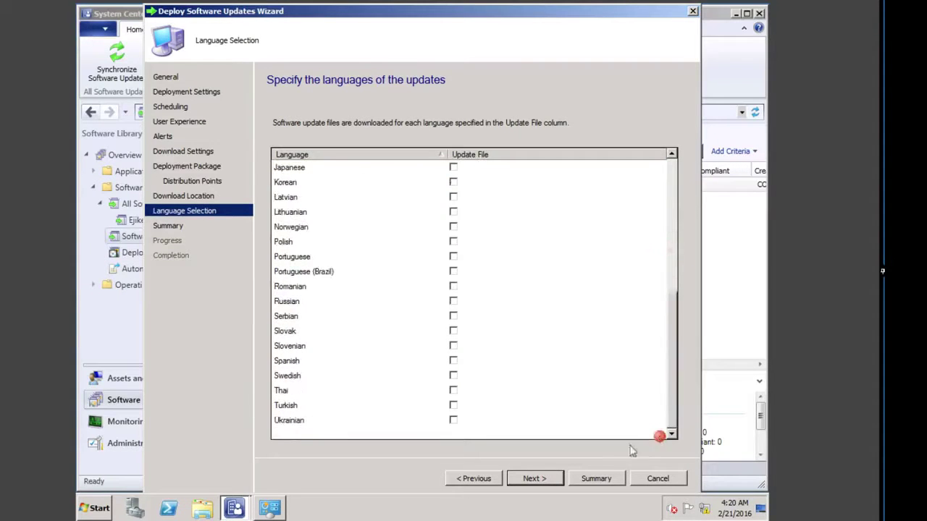
pyautogui.click(532, 478)
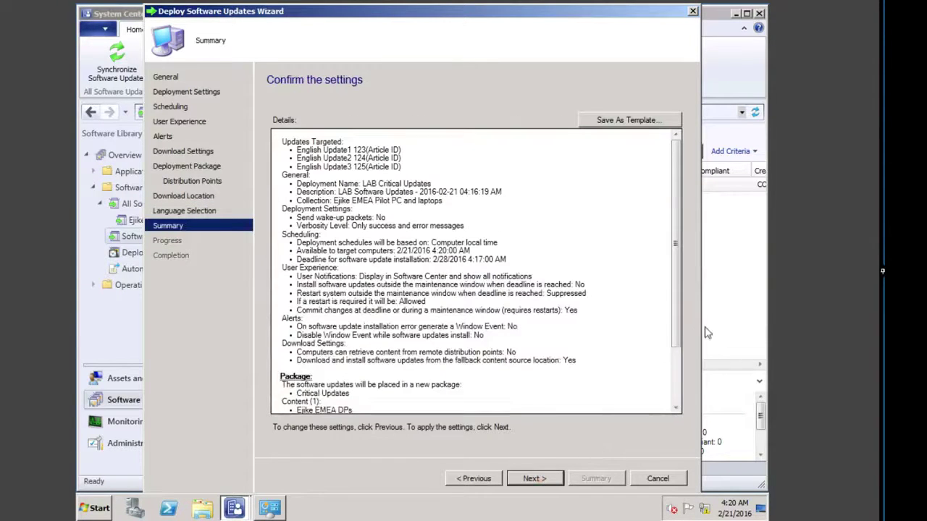
pyautogui.click(674, 403)
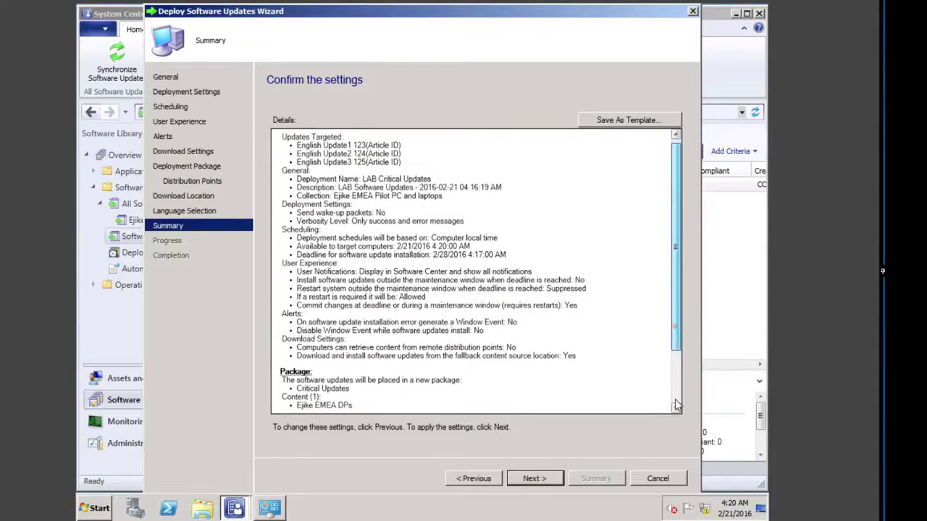
pyautogui.scroll(-3, 675, 402)
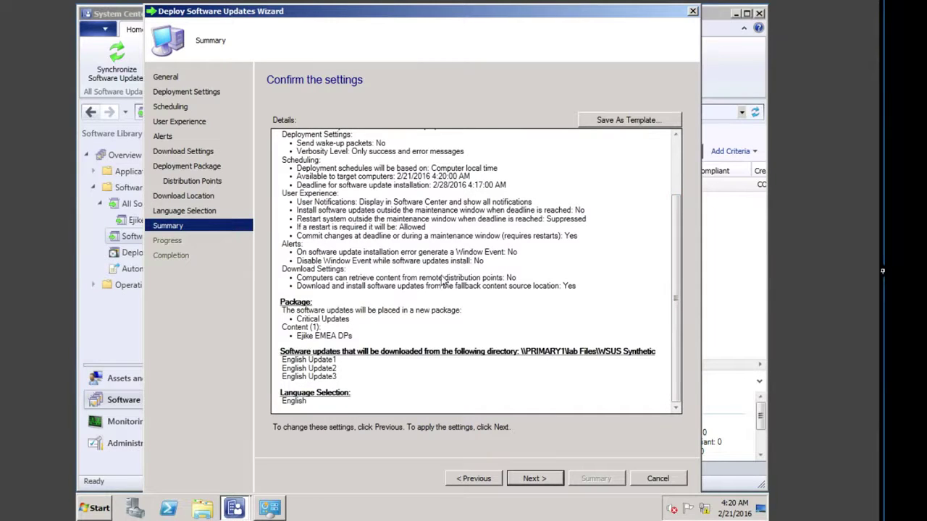
pyautogui.click(538, 480)
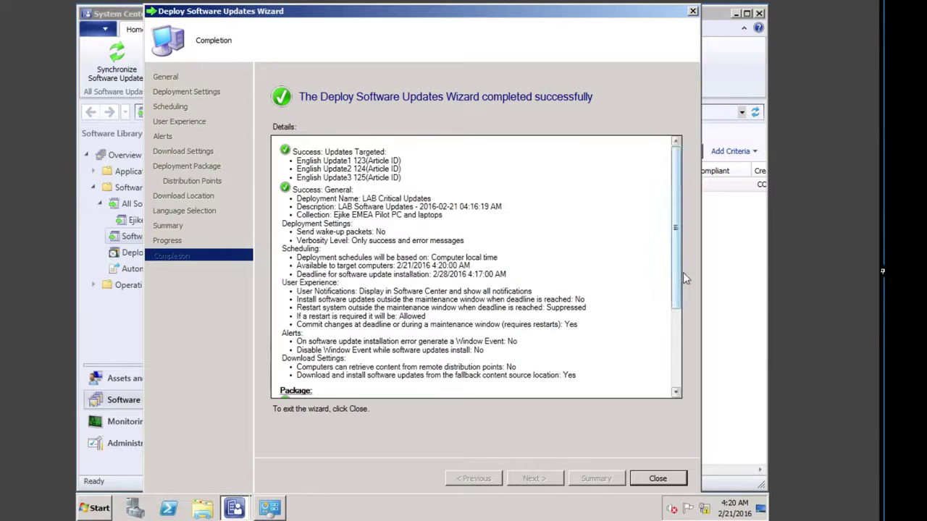
# Step: Review the completion details down to the language selection and close the deployment wizard
pyautogui.moveTo(672, 310); pyautogui.dragTo(677, 378)
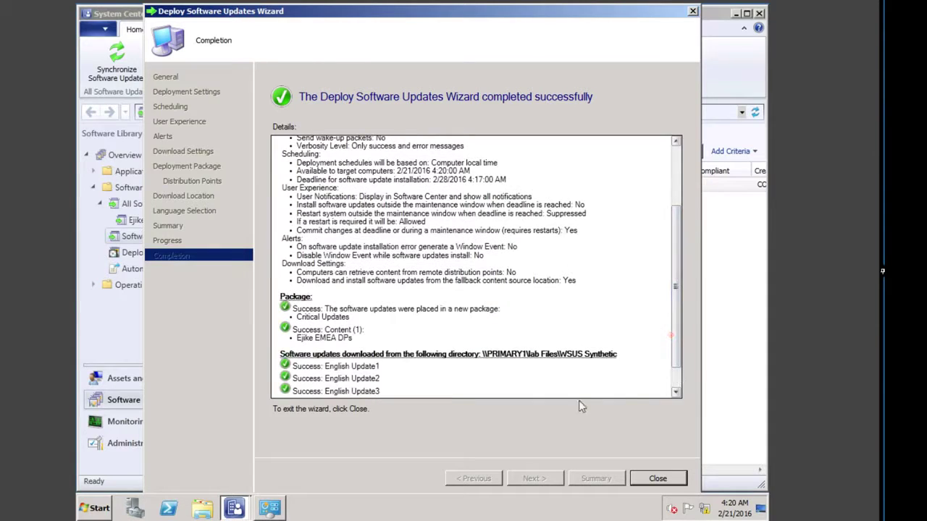
pyautogui.click(676, 381)
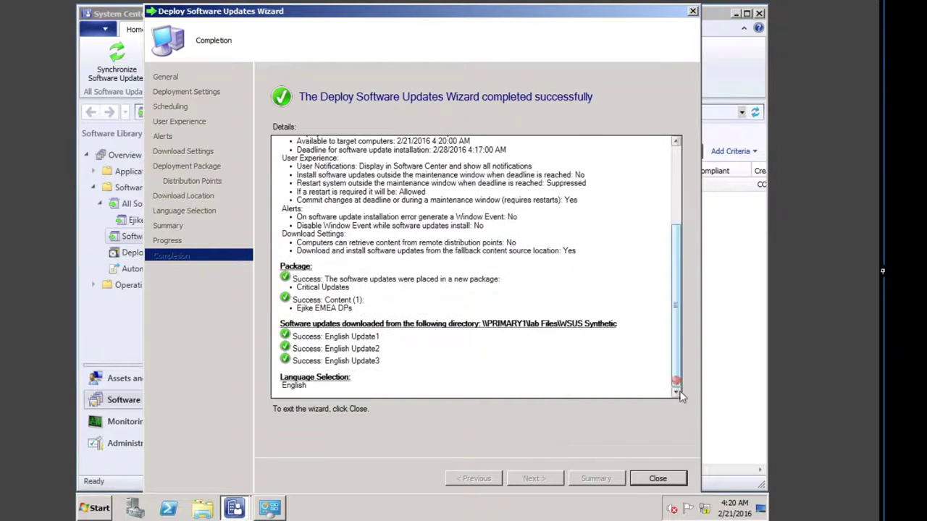
pyautogui.click(658, 479)
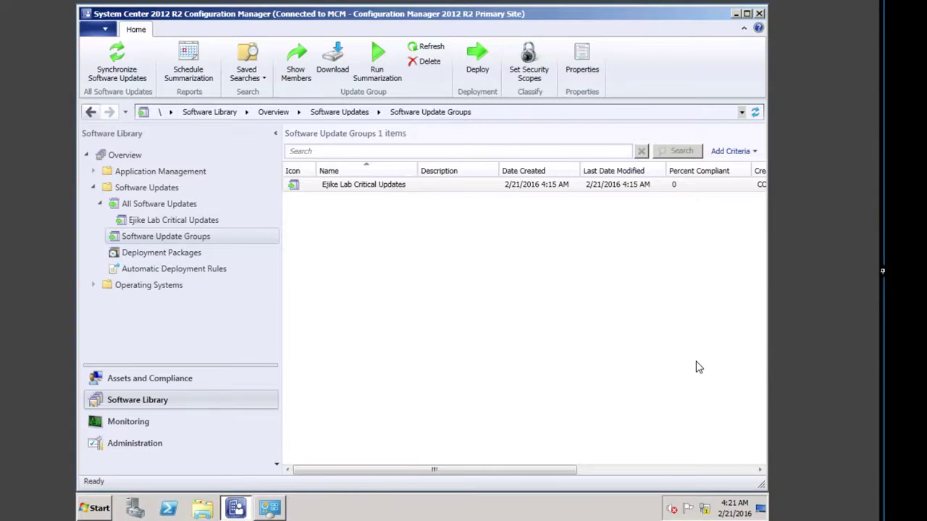
# Step: Check the deployment information of English Update1, English Update2 and English Update3 in the Lab Critical Updates group
pyautogui.click(185, 222)
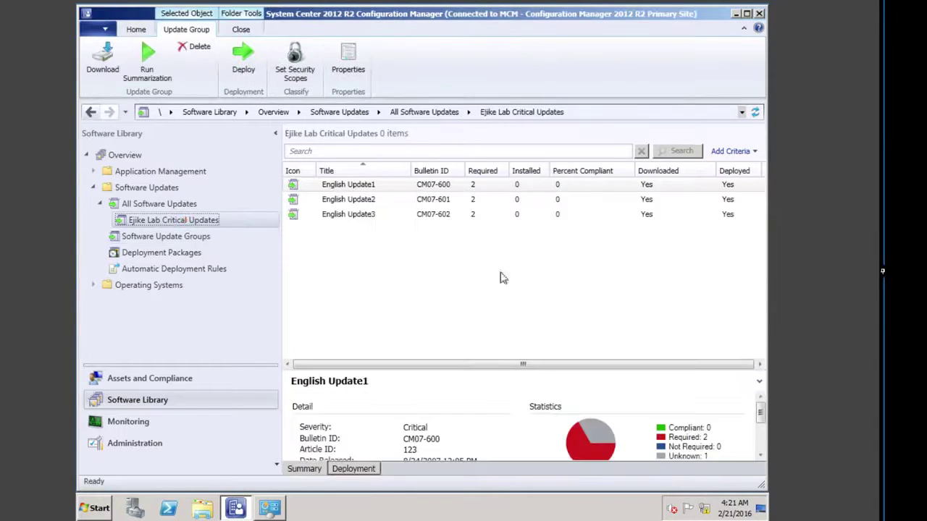
pyautogui.click(355, 469)
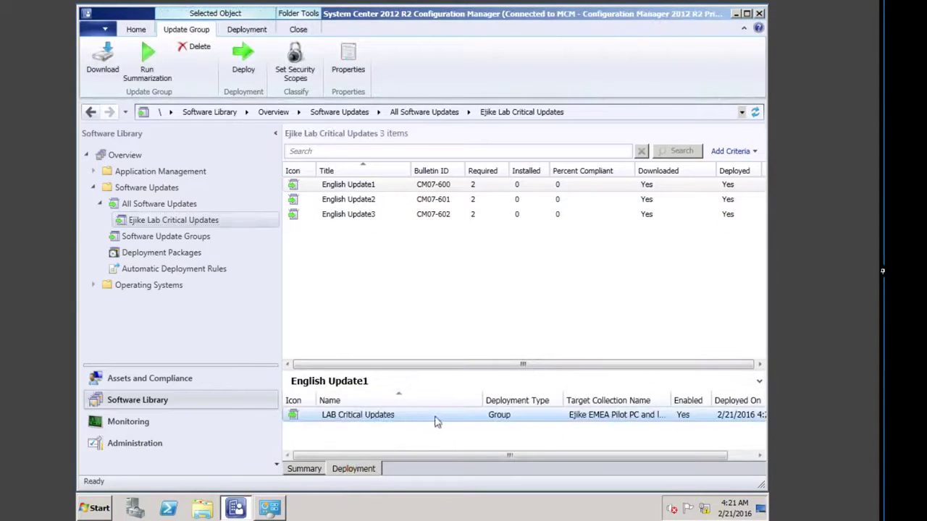
pyautogui.click(365, 201)
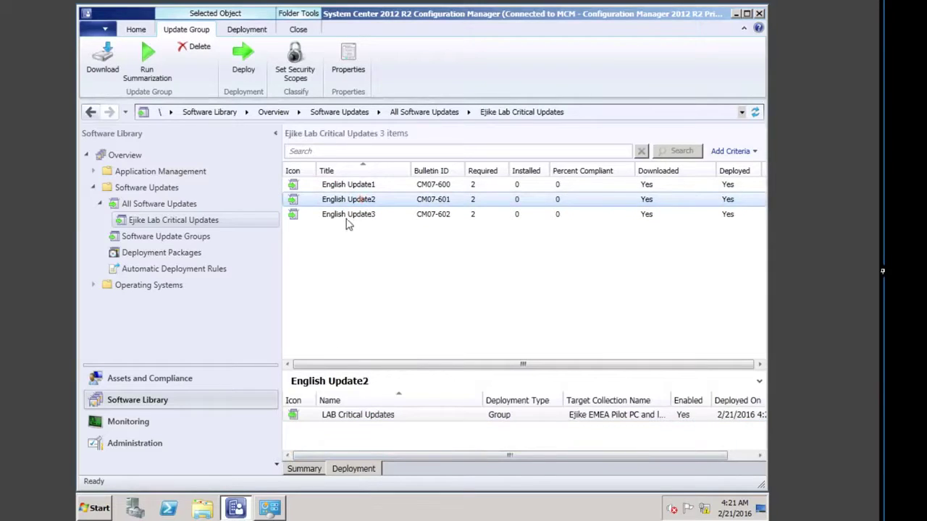
pyautogui.click(348, 216)
# Step: Check the deployment listed for the Lab Critical Updates group among the software update groups
pyautogui.click(192, 237)
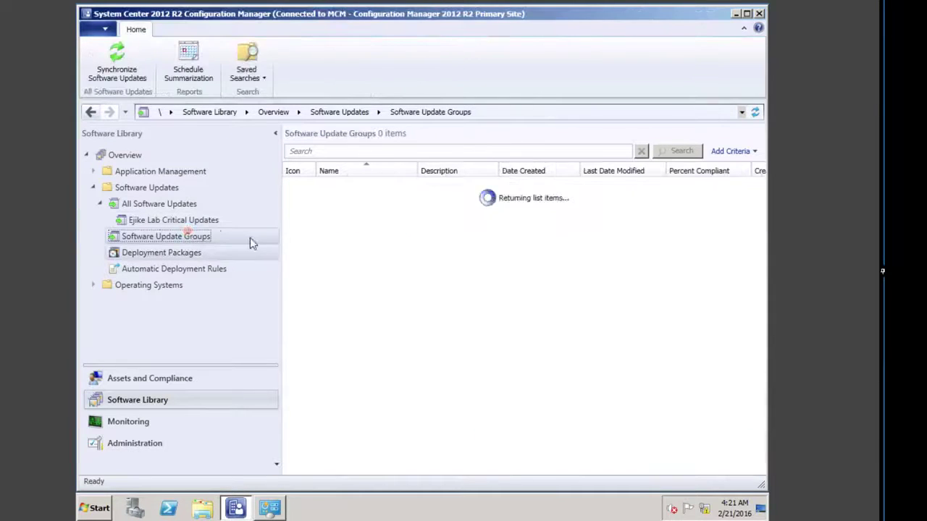
pyautogui.click(354, 469)
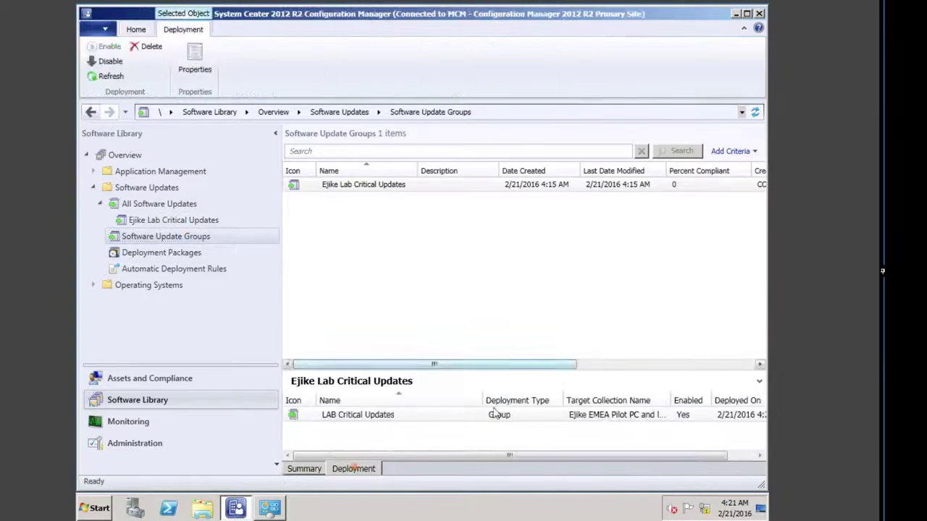
pyautogui.click(297, 418)
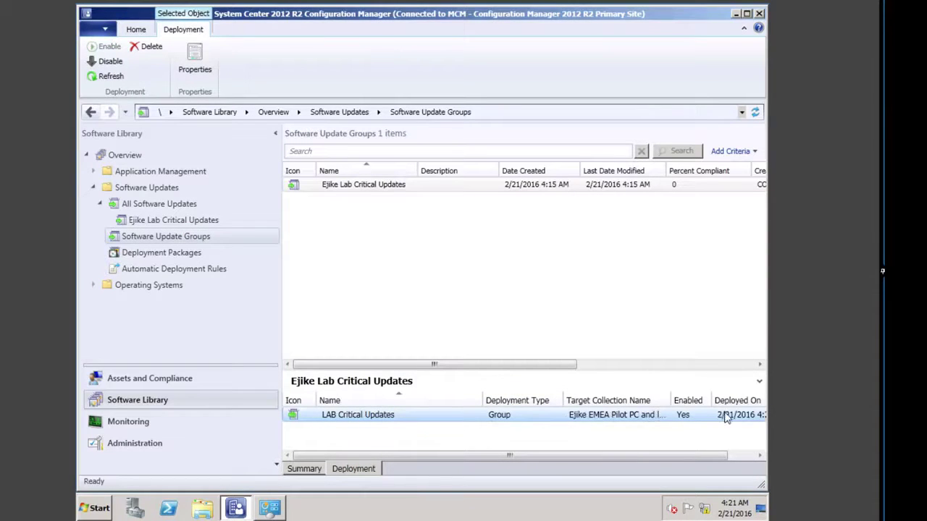
pyautogui.click(663, 433)
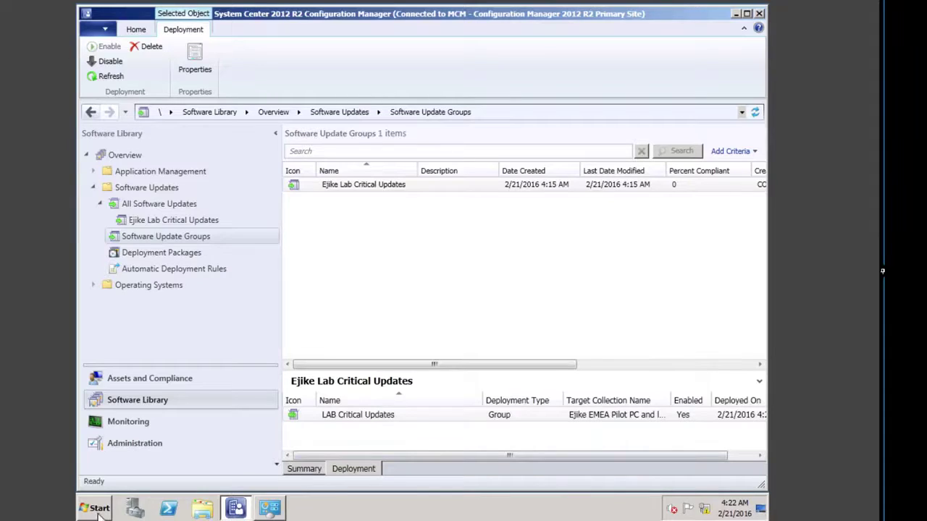
# Step: Run the Machine Policy Retrieval & Evaluation Cycle from the server's Configuration Manager client properties and acknowledge the notice
pyautogui.click(270, 509)
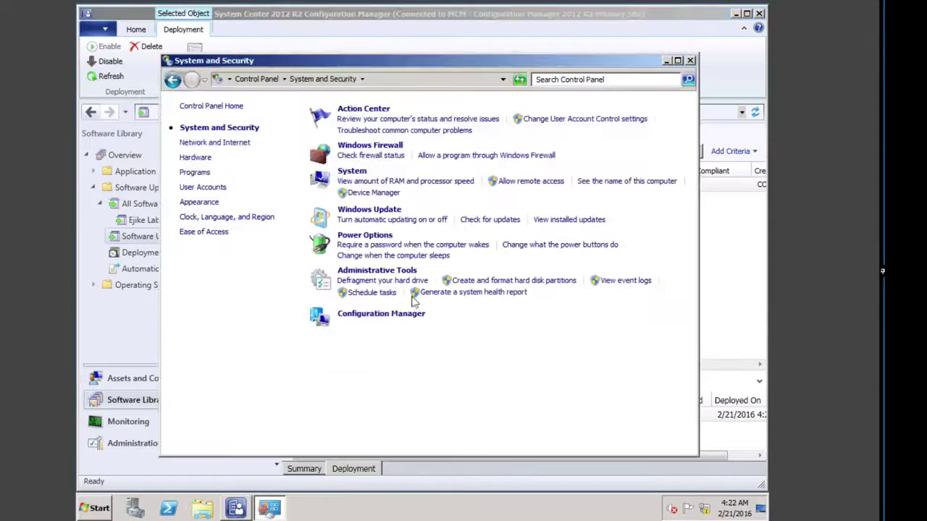
pyautogui.click(378, 314)
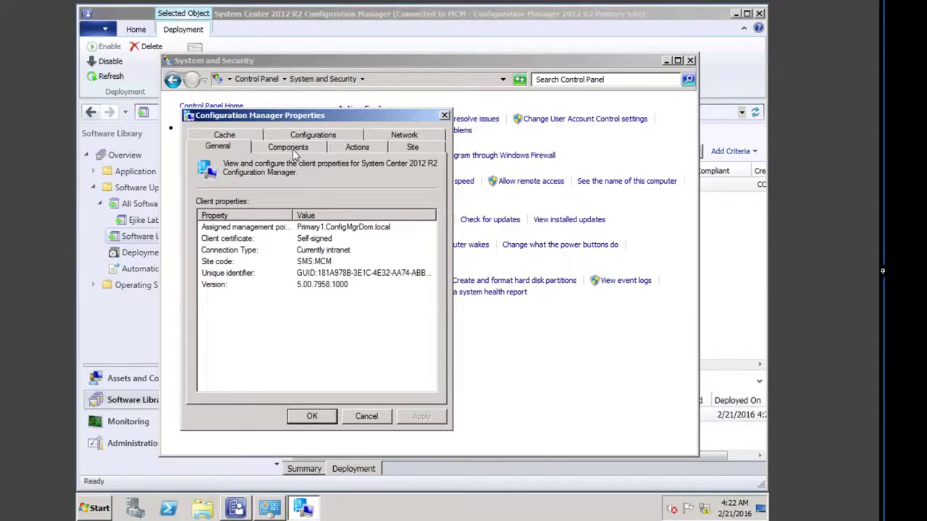
pyautogui.click(369, 148)
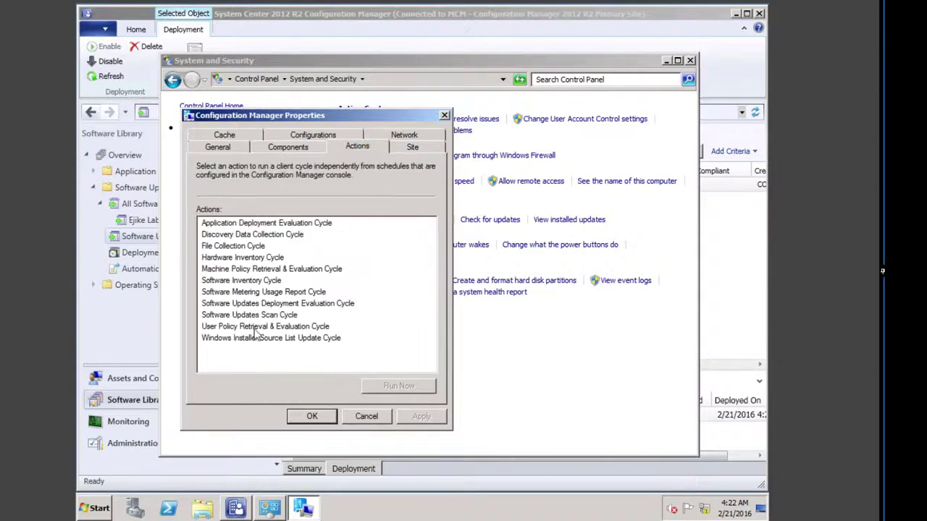
pyautogui.click(252, 268)
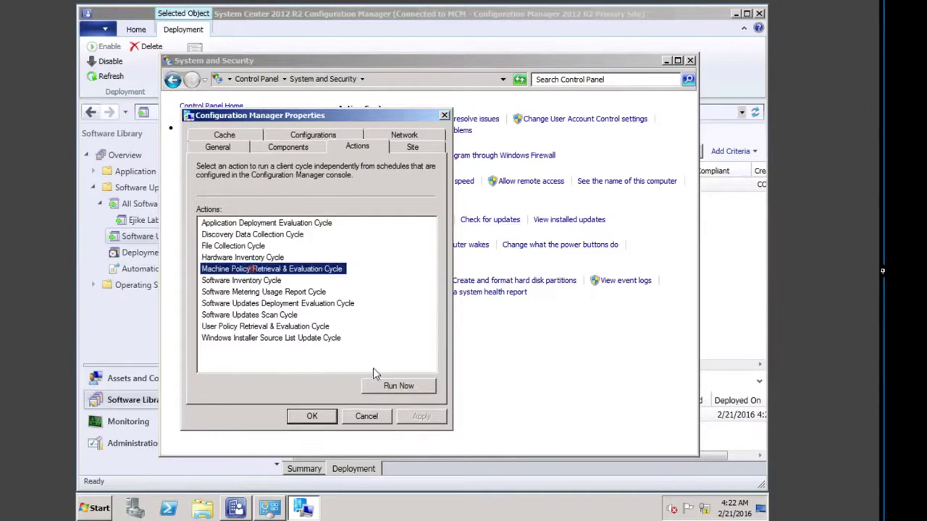
pyautogui.click(390, 387)
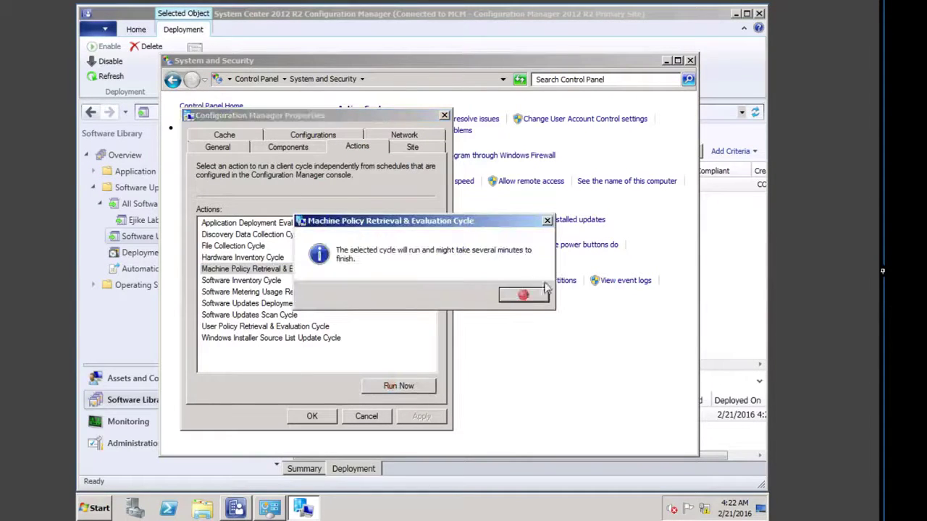
pyautogui.click(522, 293)
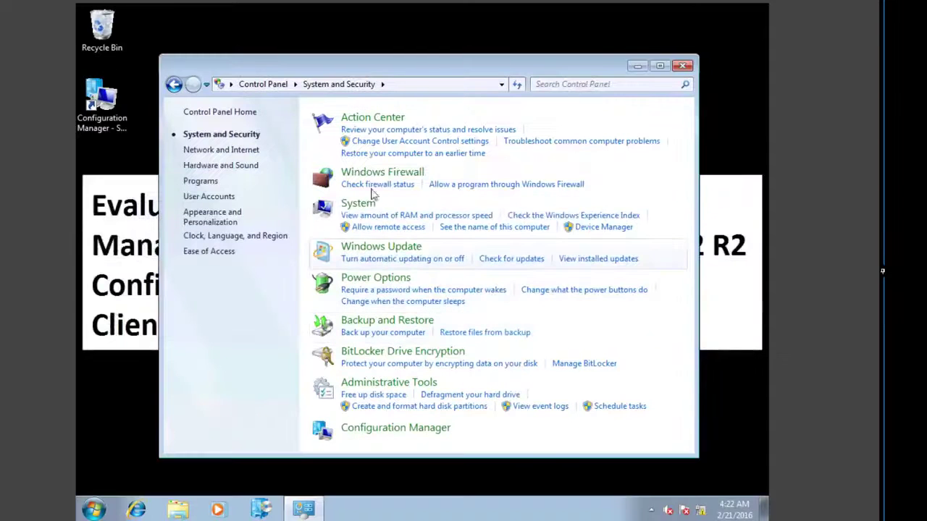
# Step: On Client1, close the Control Panel, run the Machine Policy Retrieval & Evaluation Cycle from the Configuration Manager client properties and acknowledge the notice
pyautogui.click(685, 65)
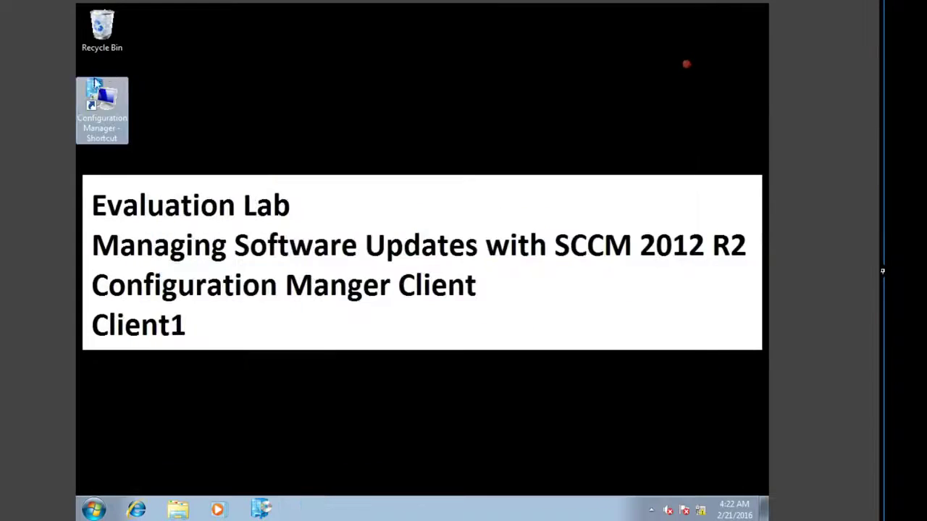
pyautogui.doubleClick(96, 84)
pyautogui.click(292, 83)
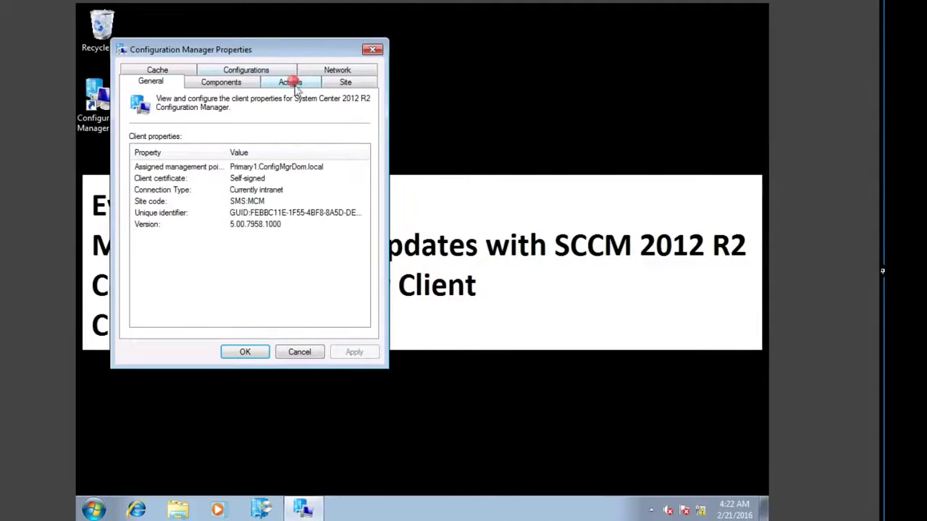
pyautogui.click(207, 205)
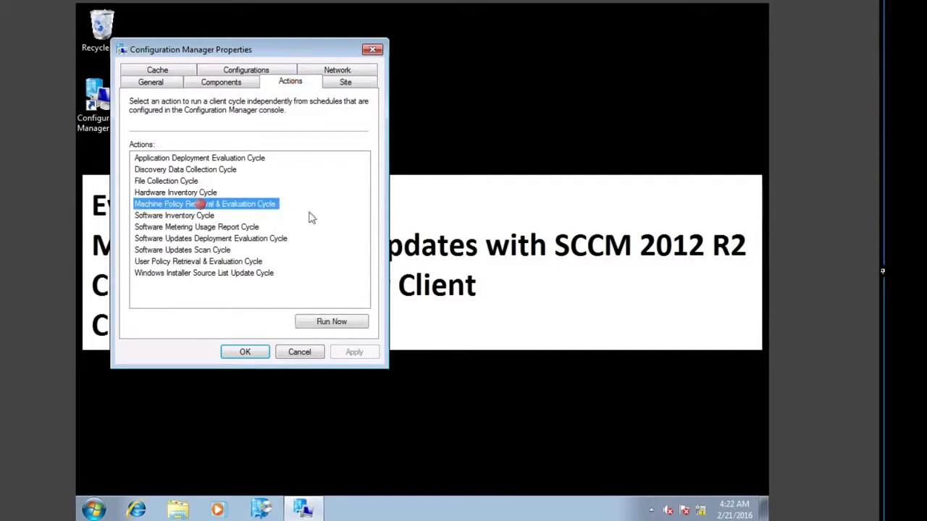
pyautogui.click(326, 319)
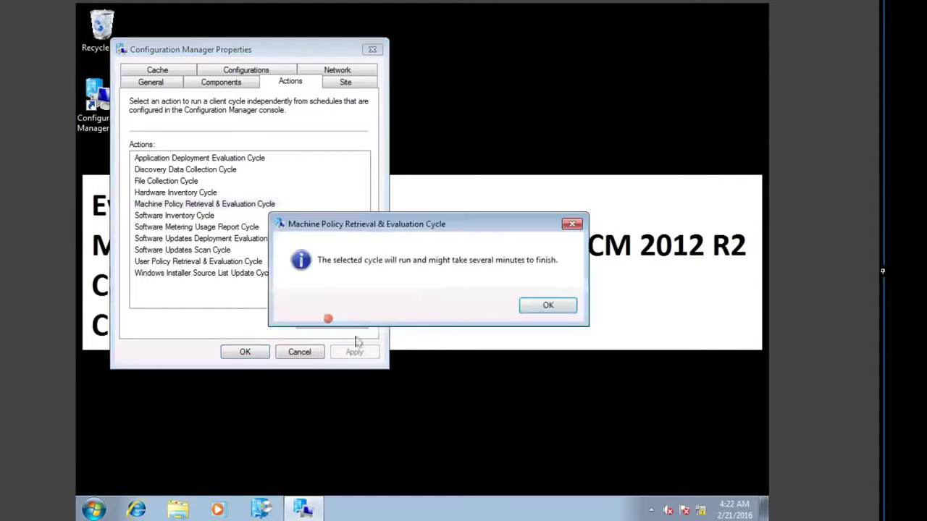
pyautogui.click(537, 307)
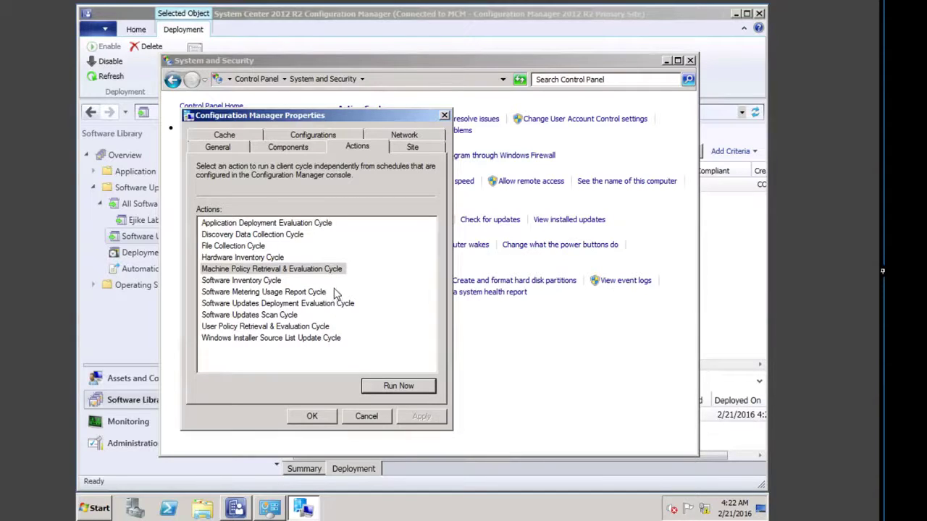
# Step: Run the Software Updates Deployment Evaluation Cycle on the primary site server and close its Configuration Manager client properties
pyautogui.click(244, 305)
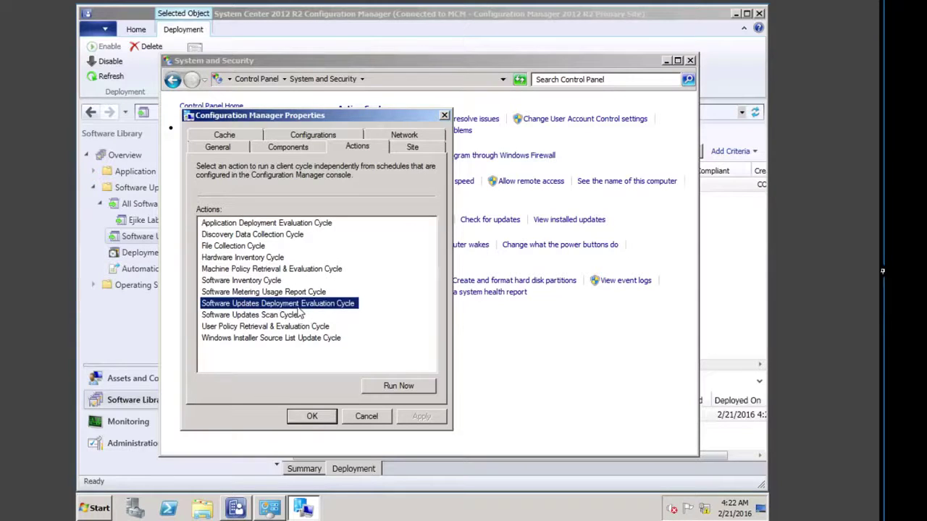
pyautogui.click(400, 385)
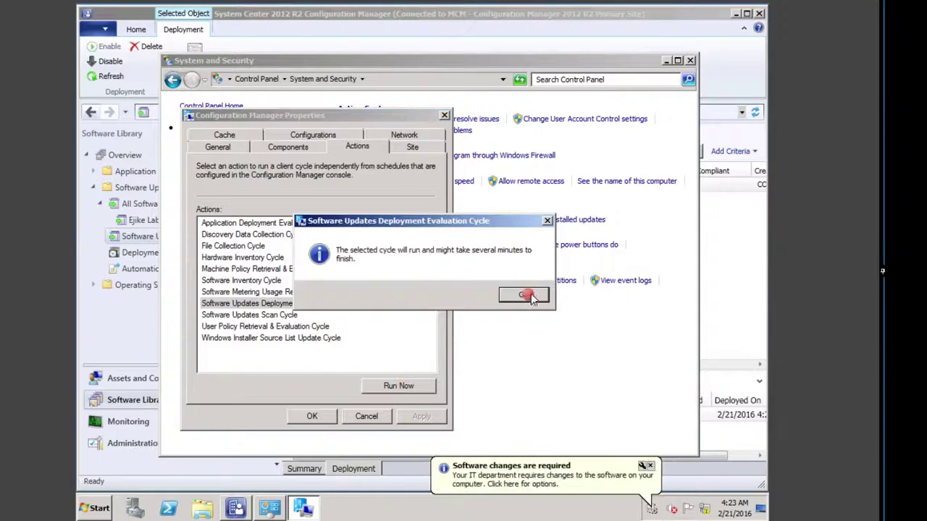
pyautogui.click(524, 295)
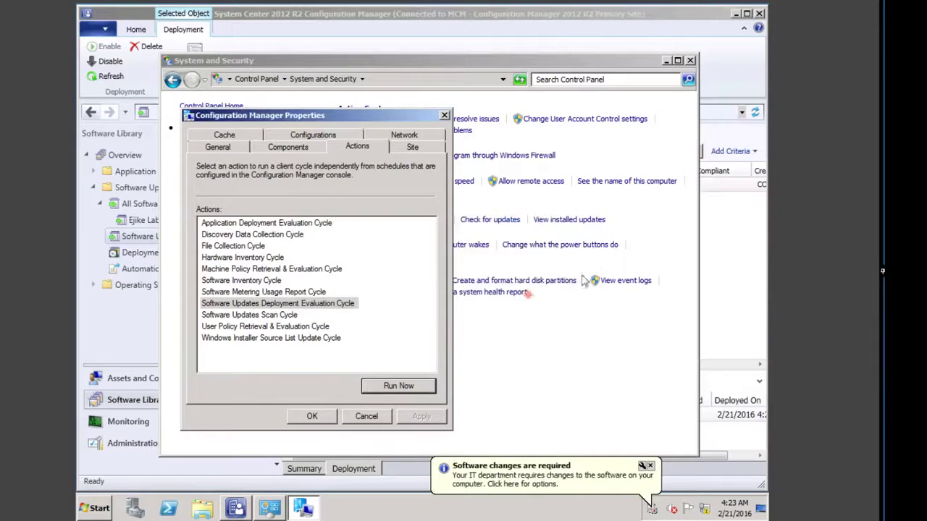
pyautogui.click(313, 416)
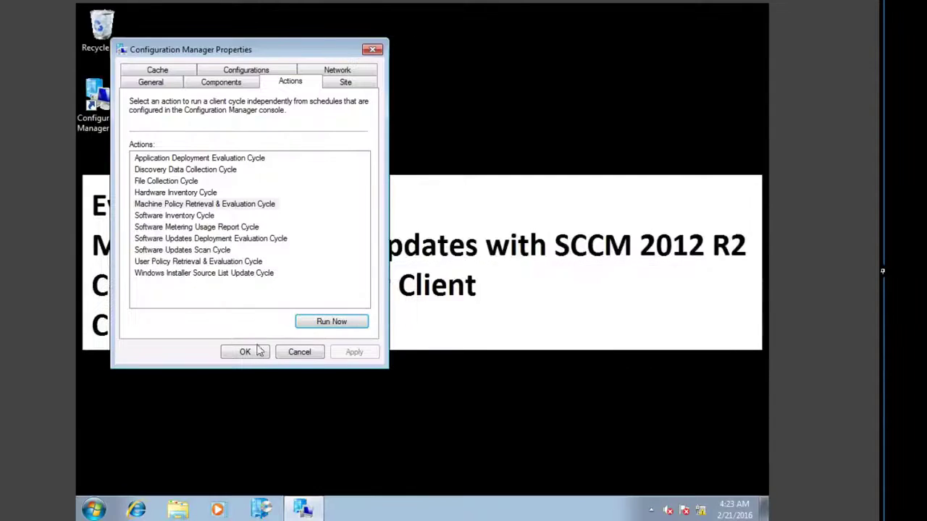
# Step: Run the Software Updates Deployment Evaluation Cycle on Client1 and close its Configuration Manager client properties
pyautogui.click(229, 239)
pyautogui.click(341, 322)
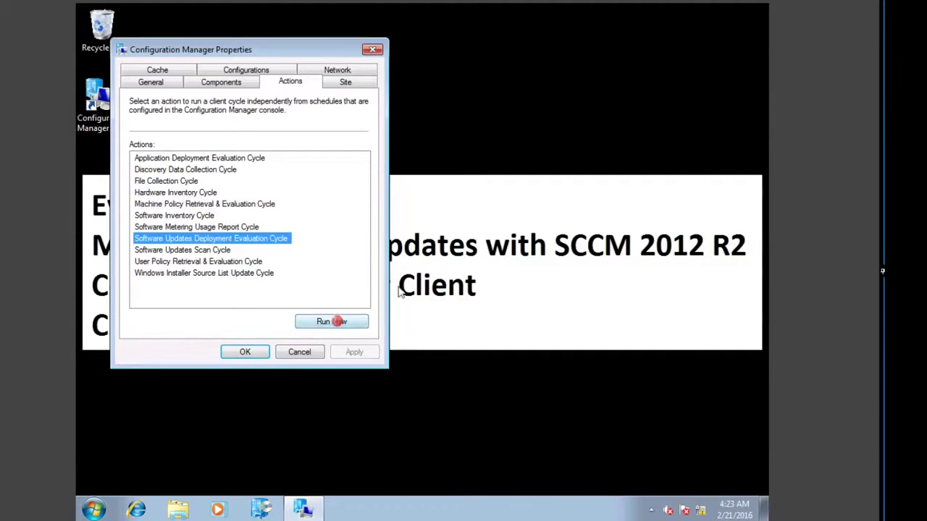
pyautogui.click(561, 306)
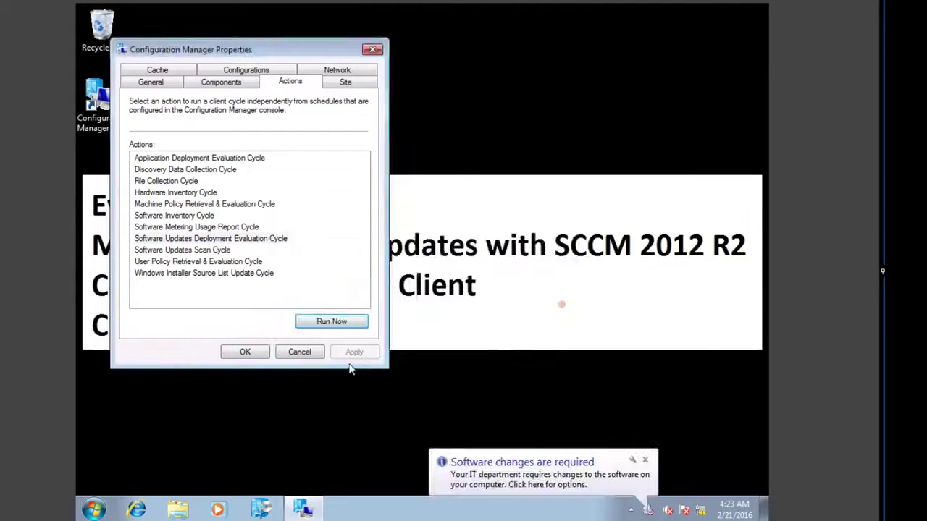
pyautogui.click(247, 350)
# Step: Open the required software notification on Client1 and view the details of the required changes in Software Center
pyautogui.click(650, 514)
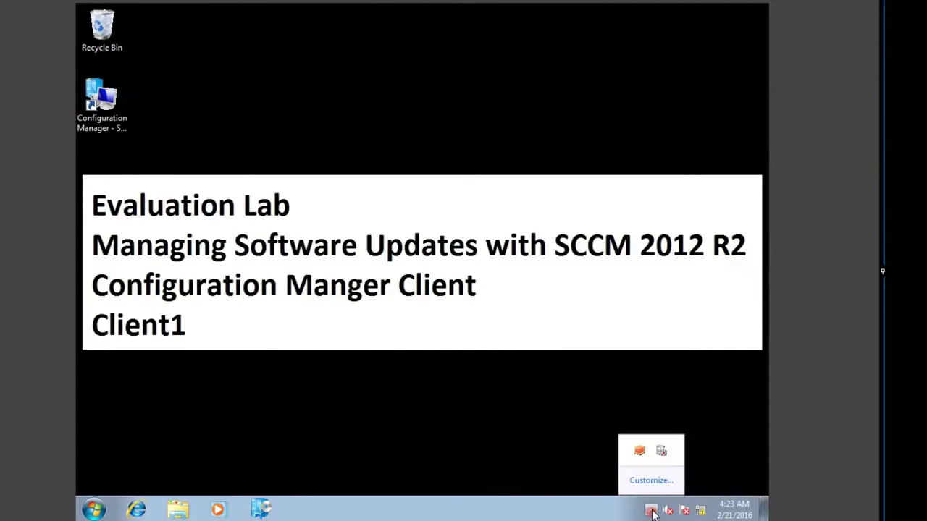
pyautogui.rightClick(662, 452)
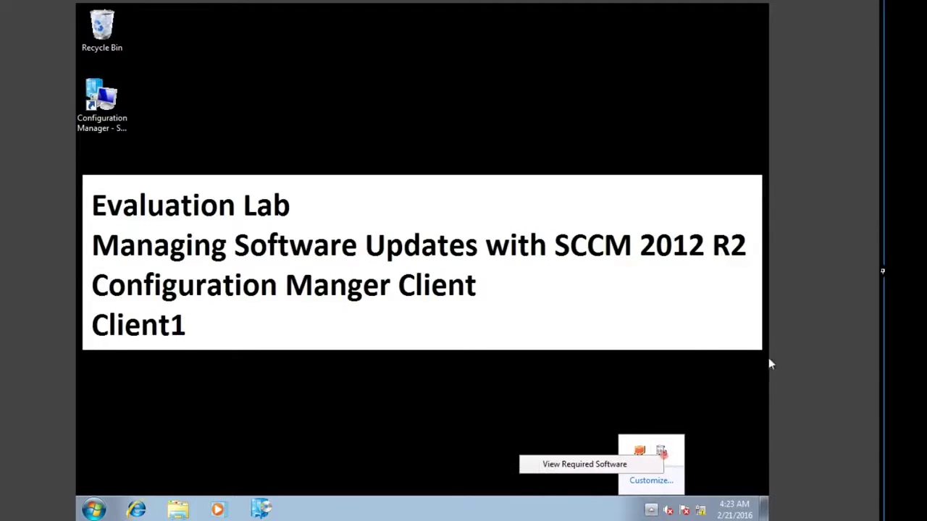
pyautogui.rightClick(663, 451)
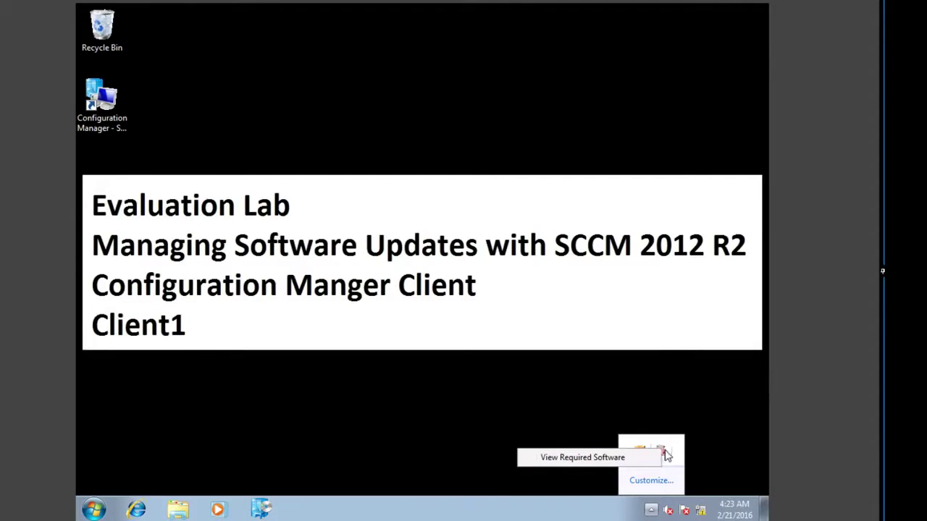
pyautogui.rightClick(663, 452)
pyautogui.click(640, 459)
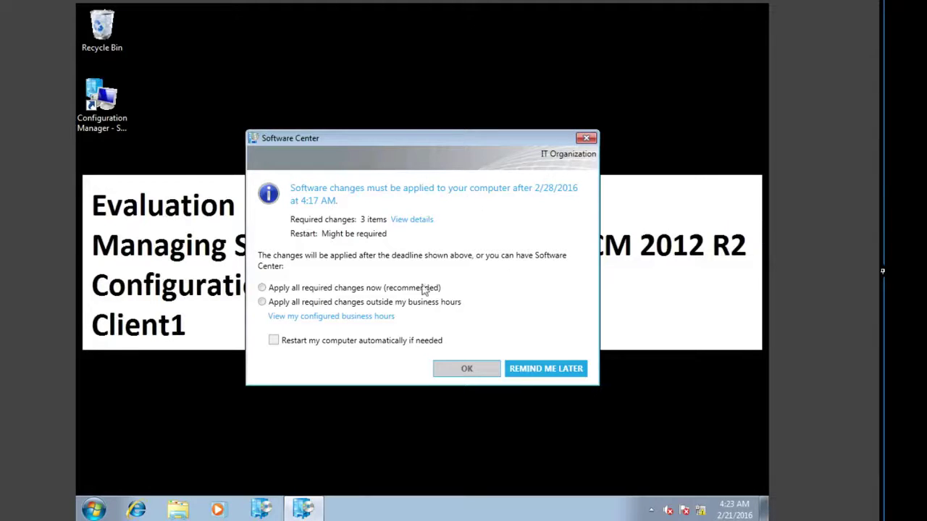
pyautogui.click(417, 221)
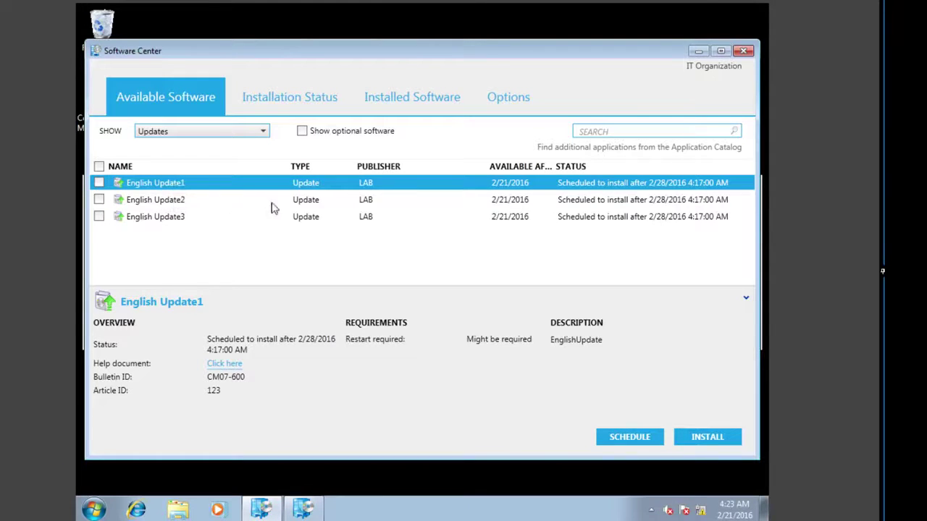
# Step: Install only English Update1 from Client1's Software Center, close it, and choose to apply all required changes now
pyautogui.click(98, 183)
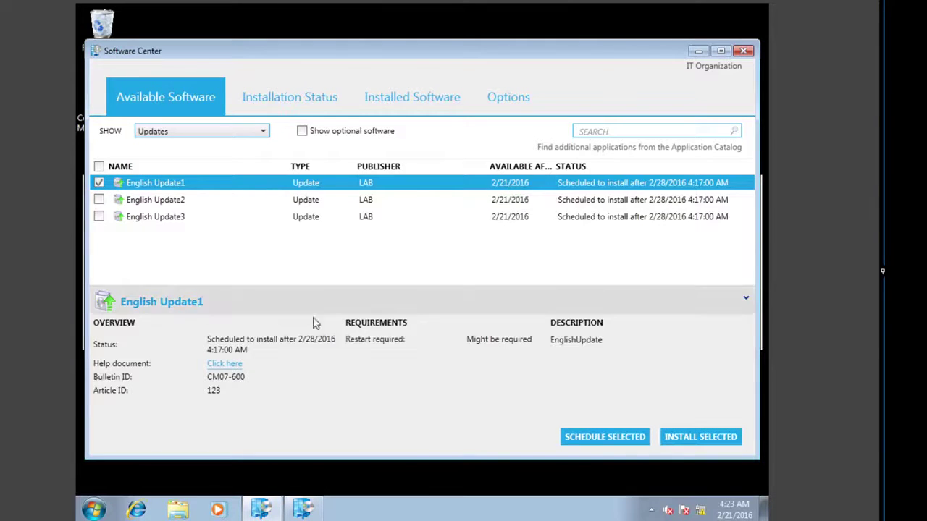
pyautogui.click(707, 443)
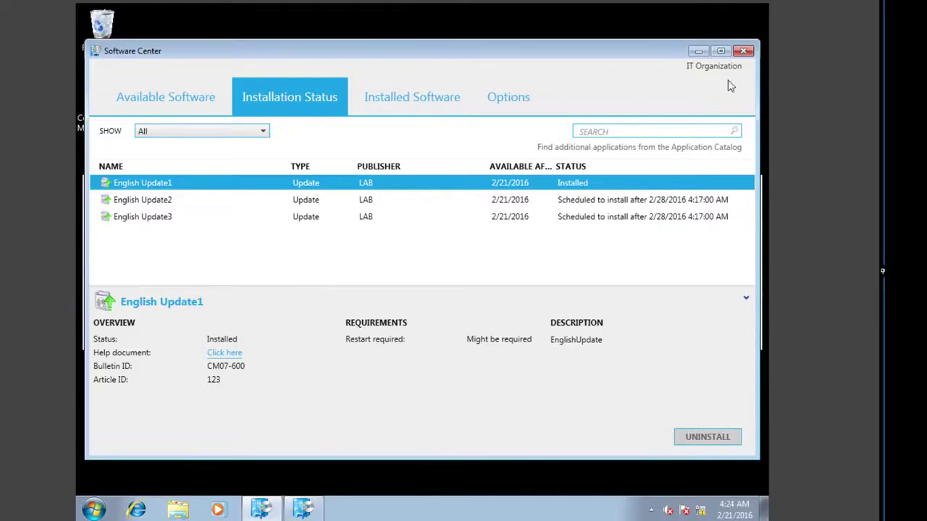
pyautogui.click(746, 53)
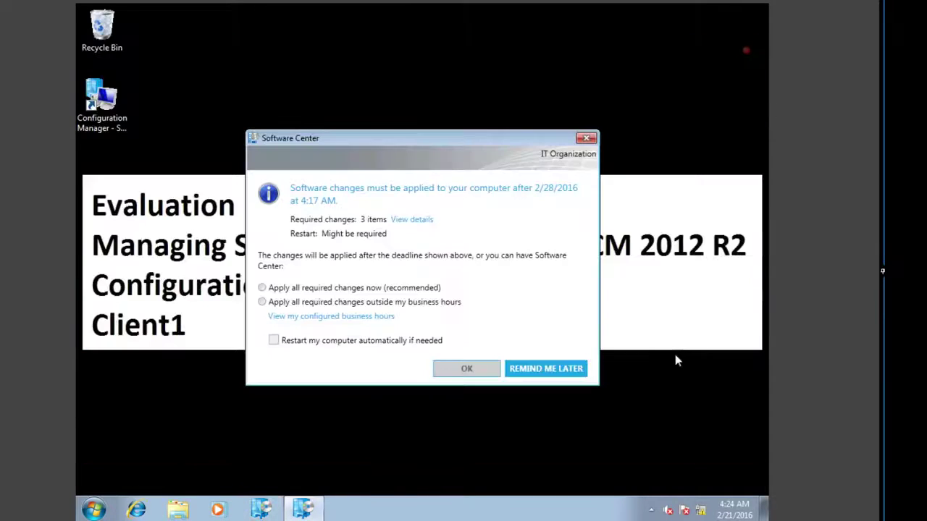
pyautogui.click(262, 287)
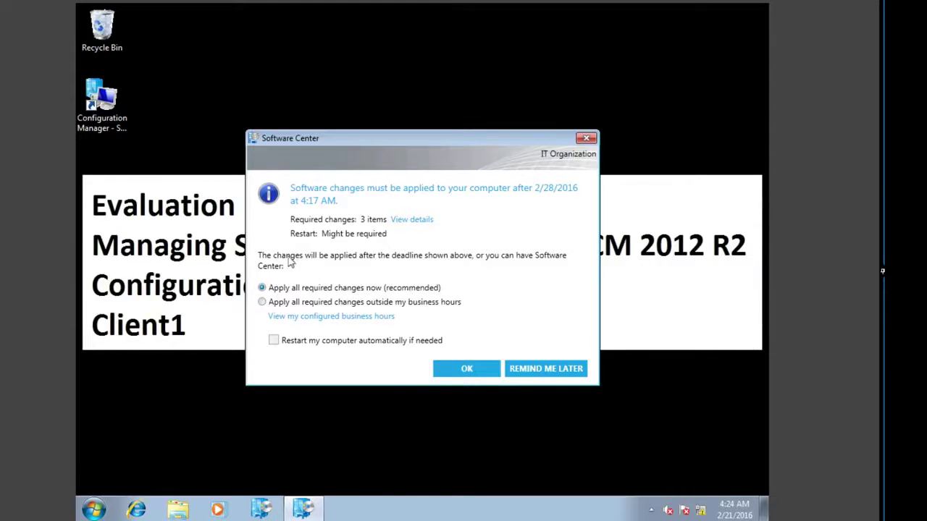
pyautogui.click(467, 370)
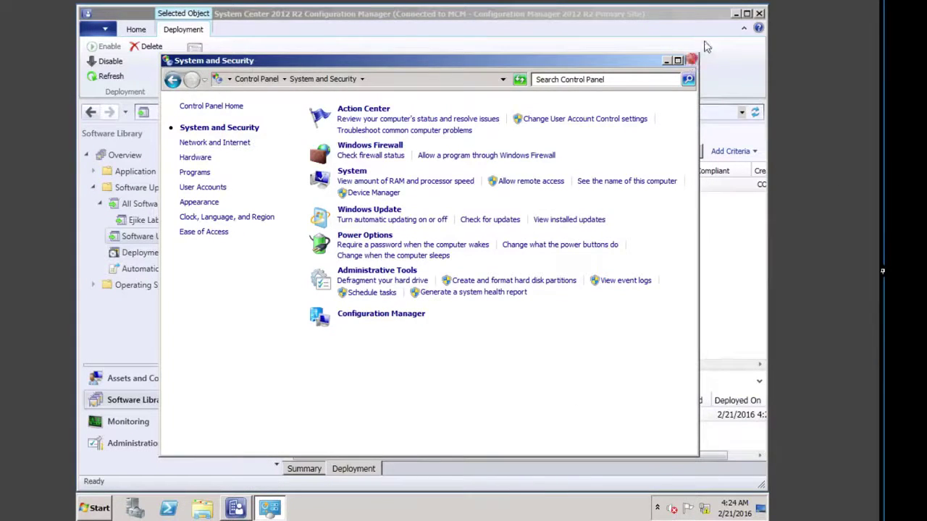
# Step: Close the Control Panel on the site server, open its required software notification and apply all required changes now
pyautogui.click(692, 61)
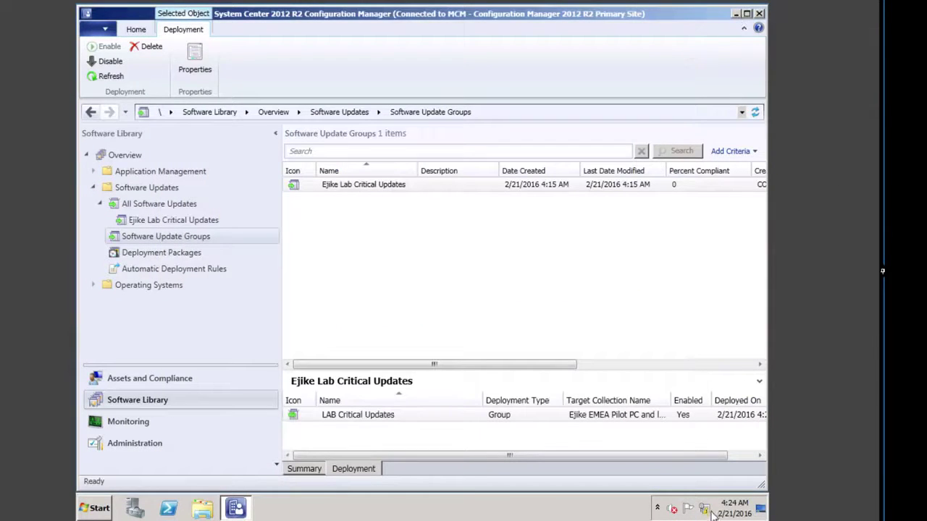
pyautogui.click(658, 509)
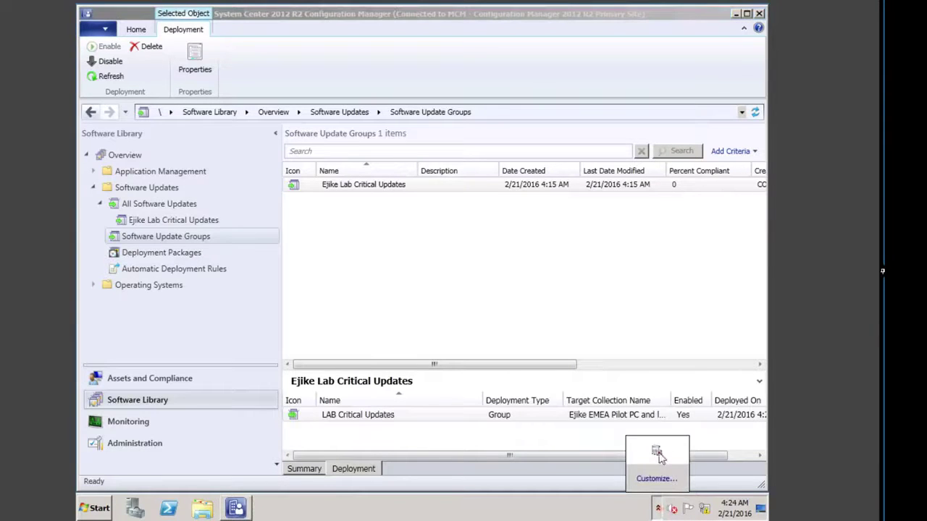
pyautogui.click(595, 460)
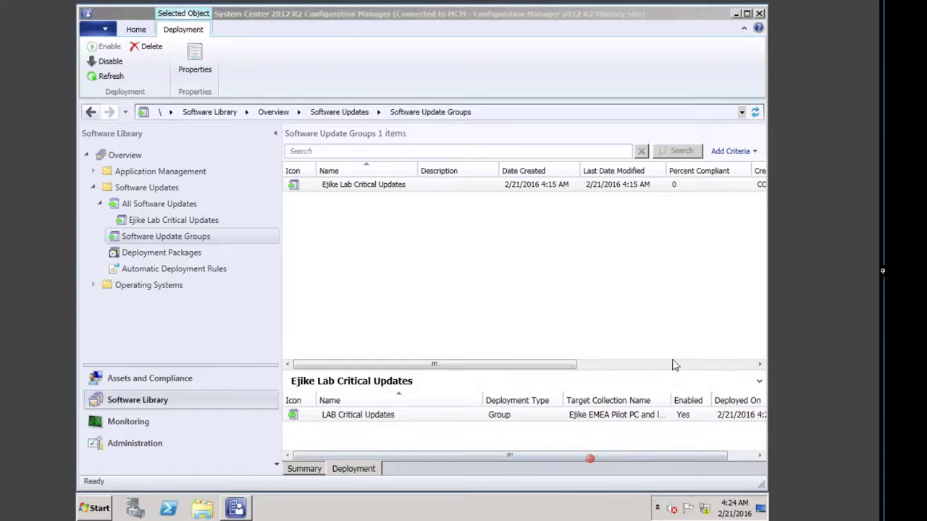
pyautogui.click(261, 285)
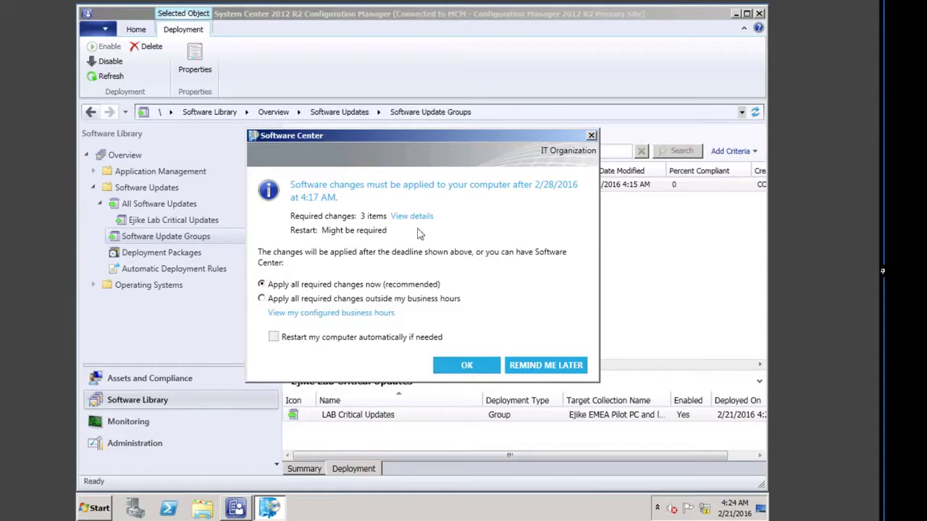
pyautogui.click(467, 365)
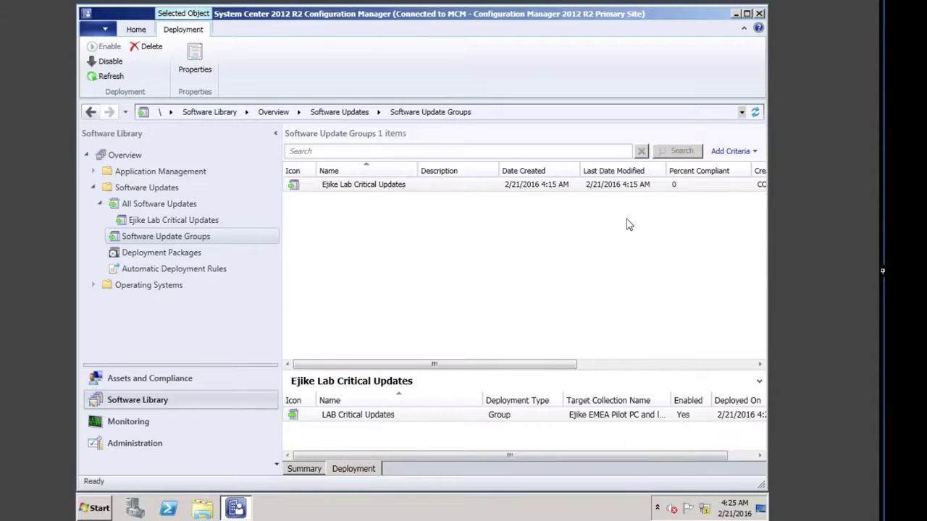
# Step: Display the Software Updates - A Compliance reports in the Monitoring workspace of the site server's console
pyautogui.click(138, 422)
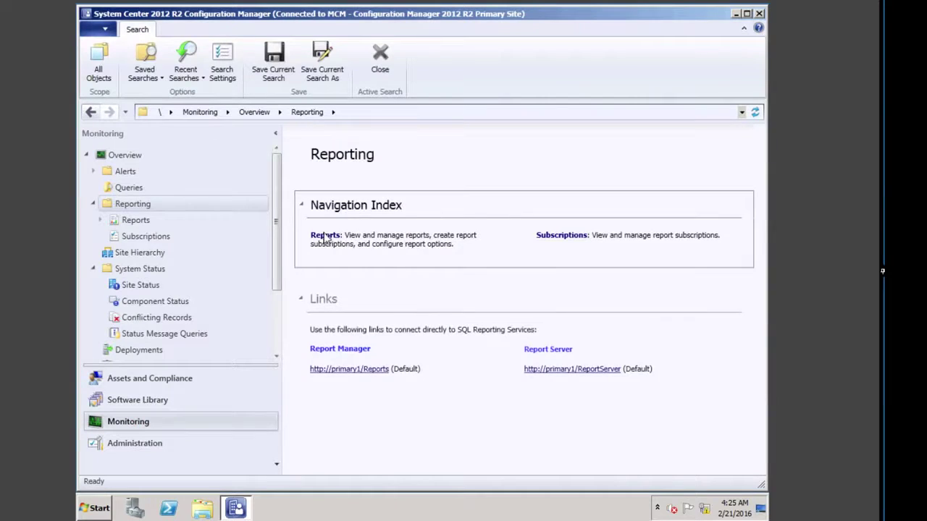
pyautogui.click(323, 234)
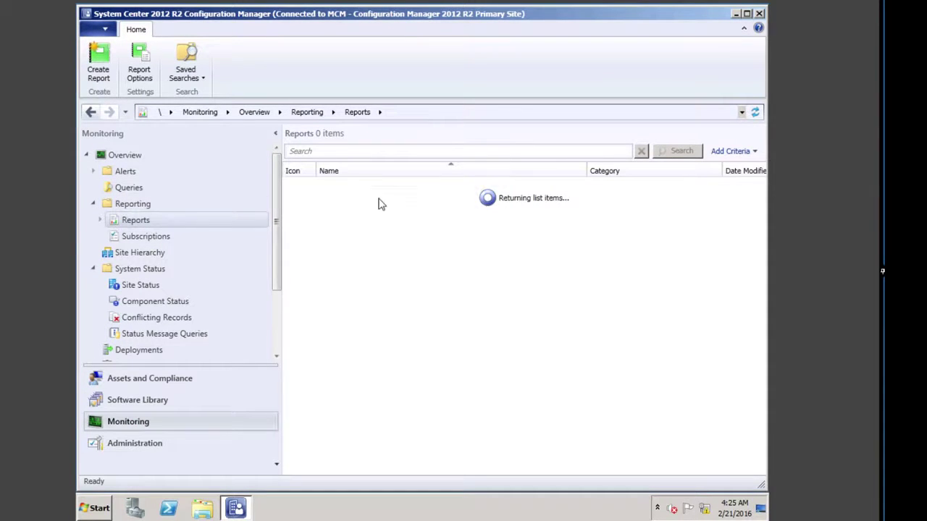
pyautogui.click(101, 221)
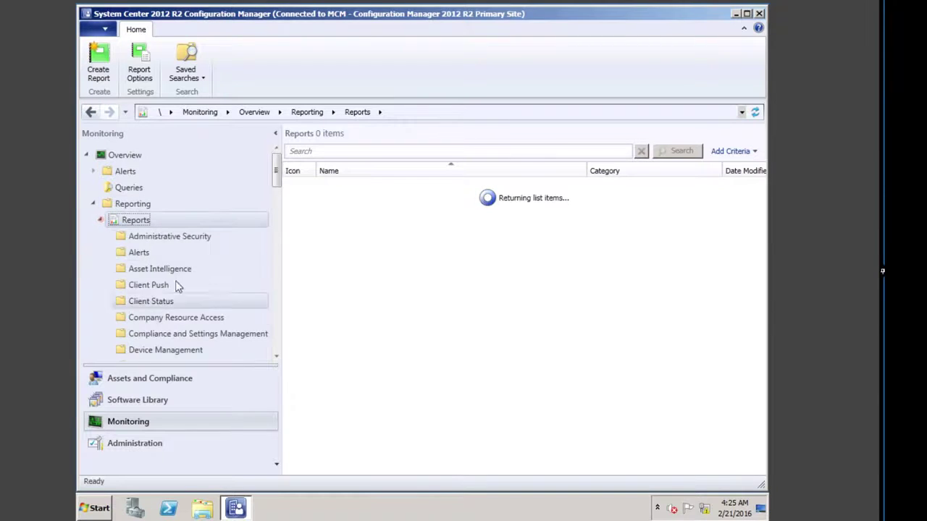
pyautogui.scroll(-7, 281, 270)
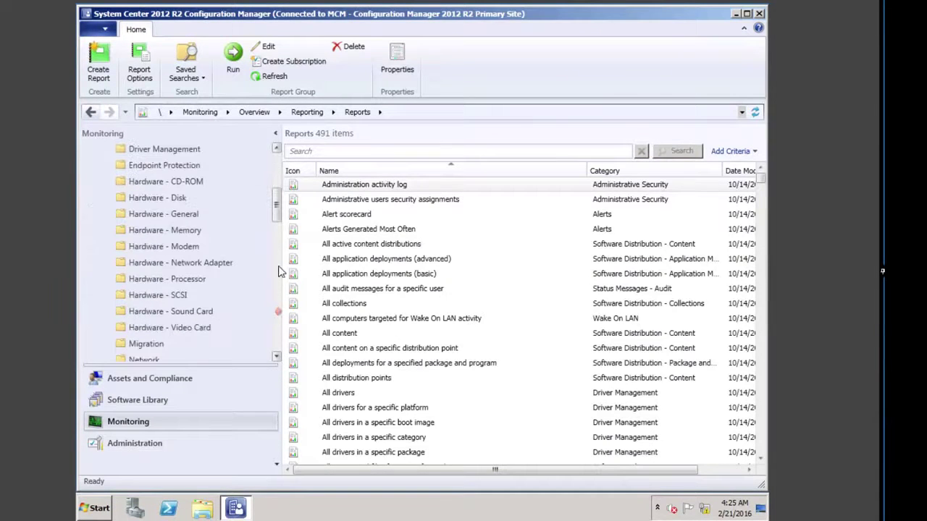
pyautogui.scroll(-7, 275, 269)
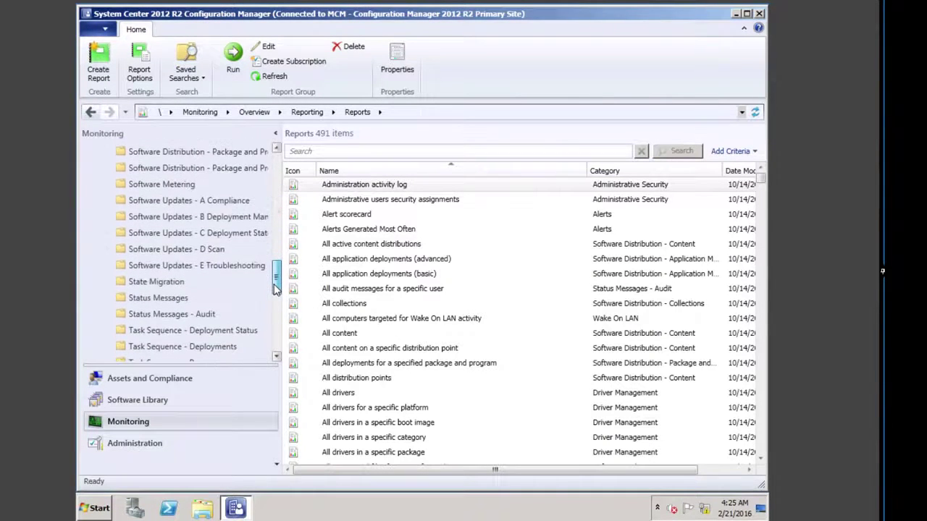
pyautogui.click(174, 201)
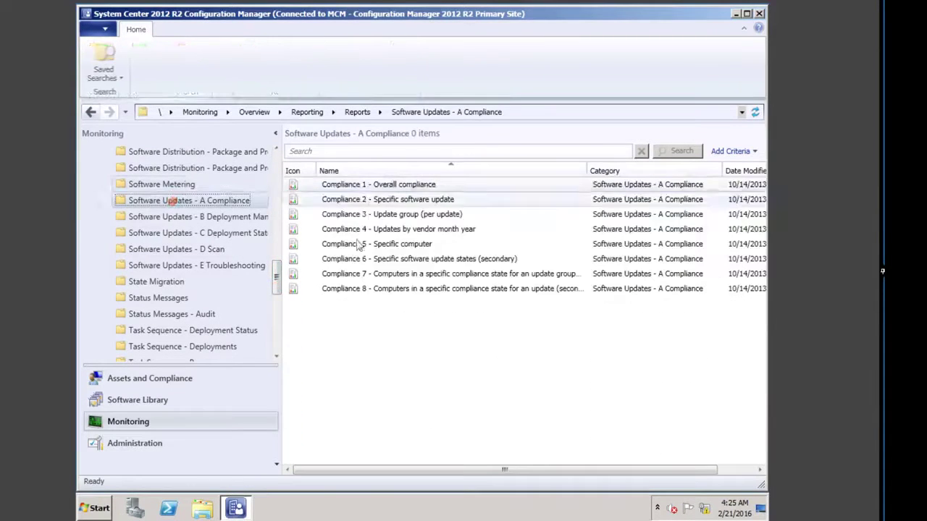
# Step: Run the Compliance 2 - Specific software update report for the EMEA Pilot PC and laptops collection with the update filter "english update1"
pyautogui.doubleClick(400, 200)
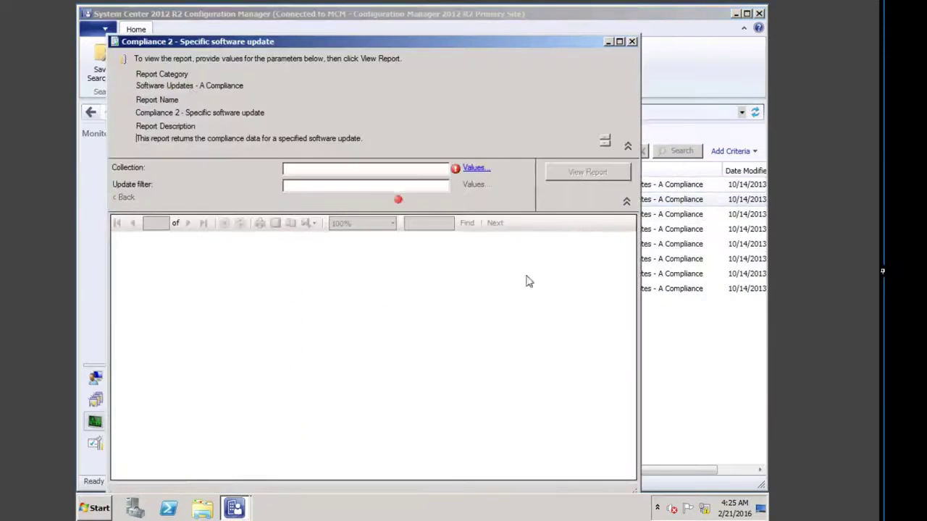
pyautogui.click(472, 168)
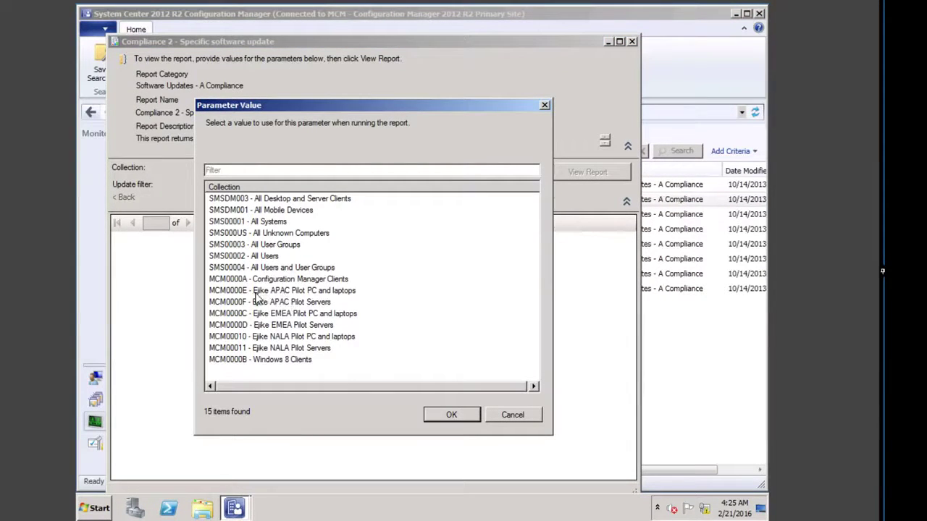
pyautogui.click(328, 316)
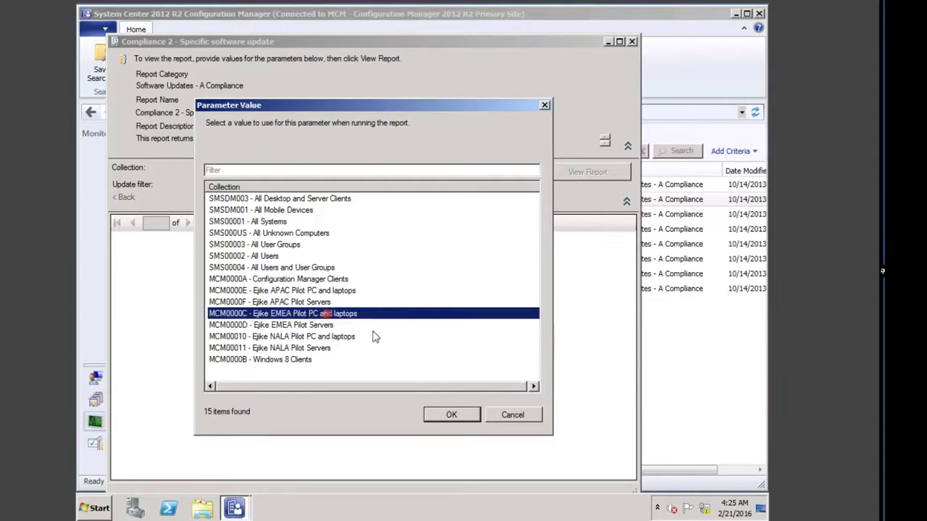
pyautogui.click(449, 418)
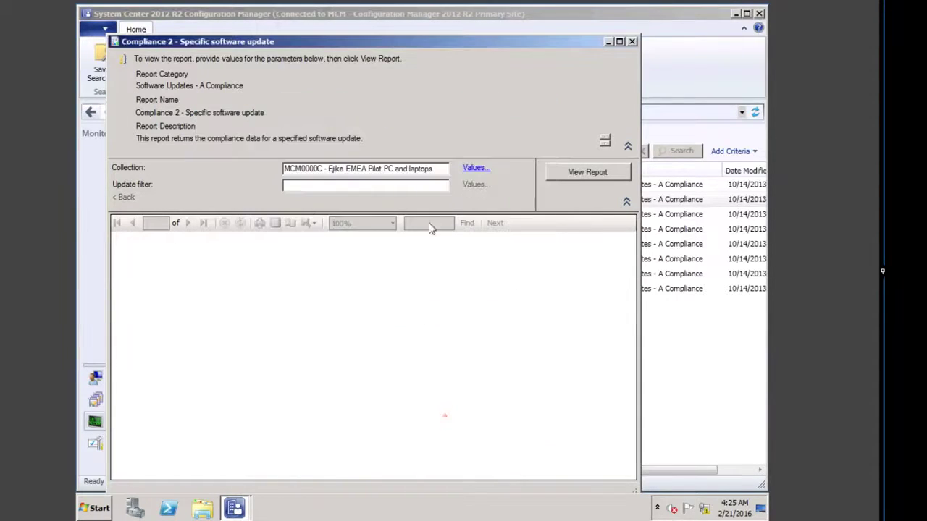
pyautogui.click(415, 186)
pyautogui.write('1')
pyautogui.click(572, 173)
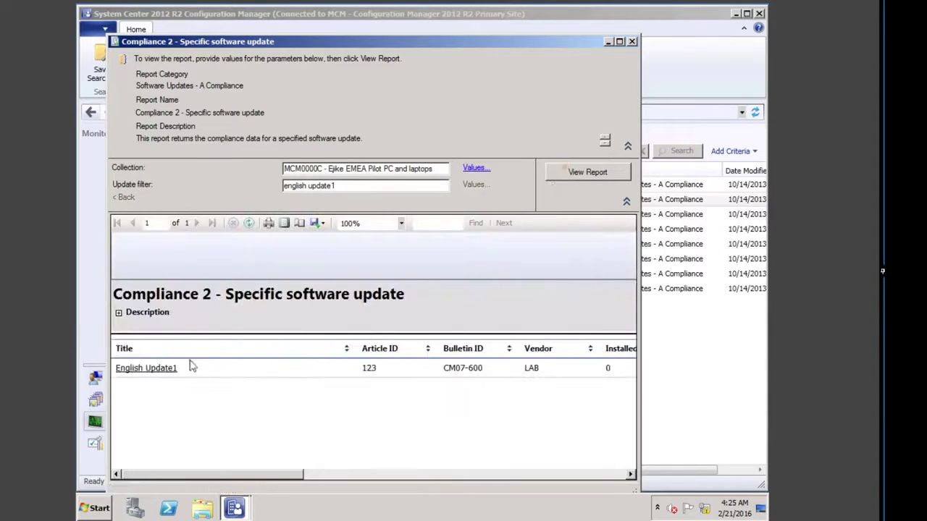
# Step: Drill into English Update1 and list the computers in the "Update is installed" state in a maximized report window
pyautogui.click(145, 368)
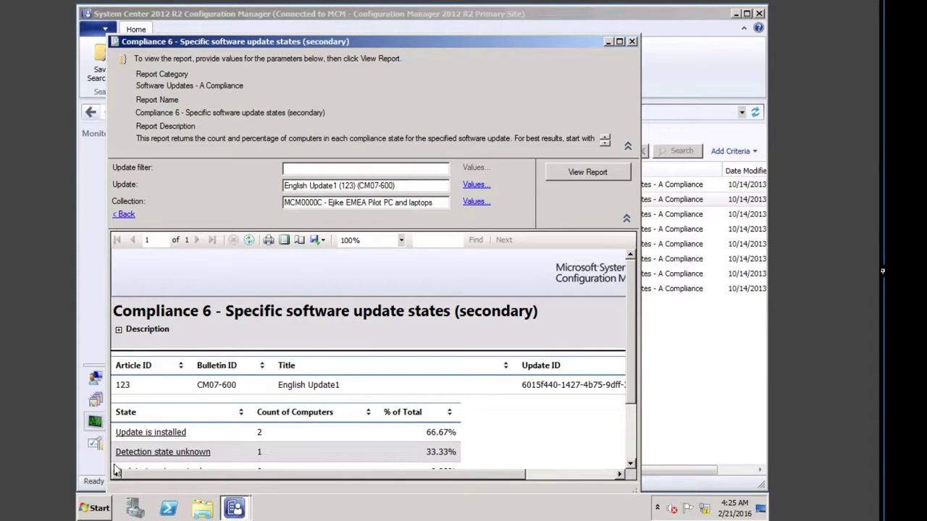
pyautogui.click(153, 433)
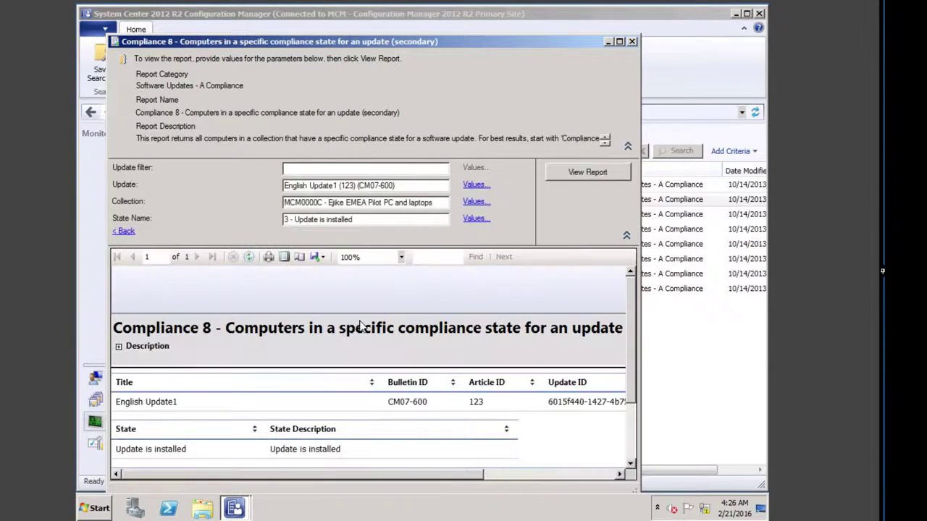
pyautogui.click(619, 42)
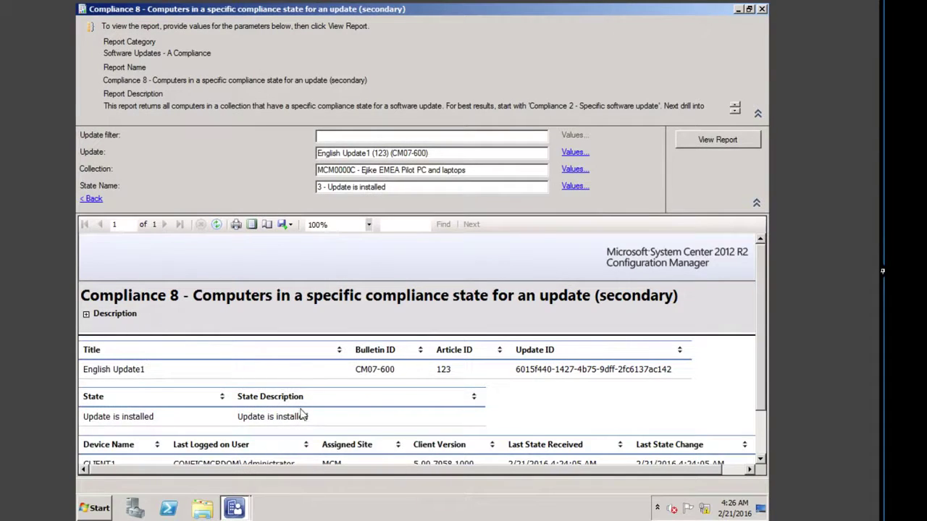
pyautogui.scroll(-2, 303, 415)
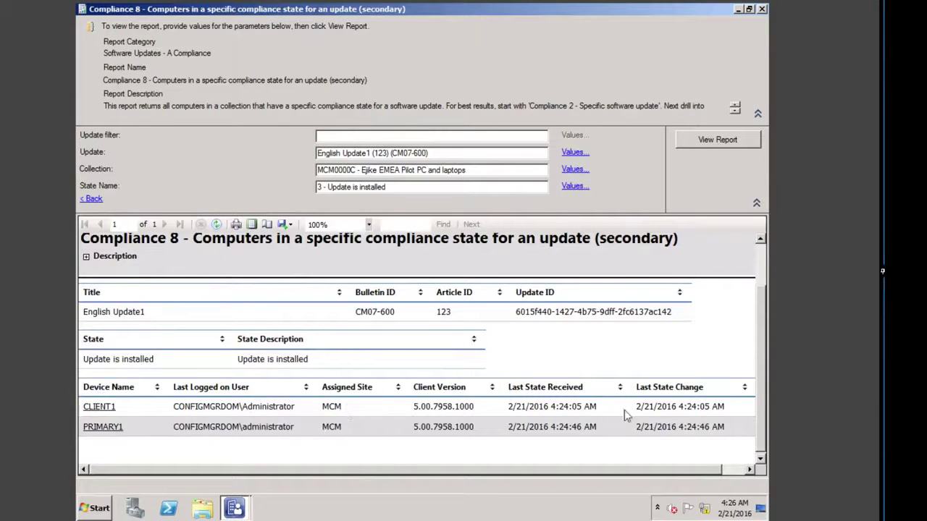
# Step: Go back to the update's state summary, review the computers with the update installed again, and close the report
pyautogui.click(92, 199)
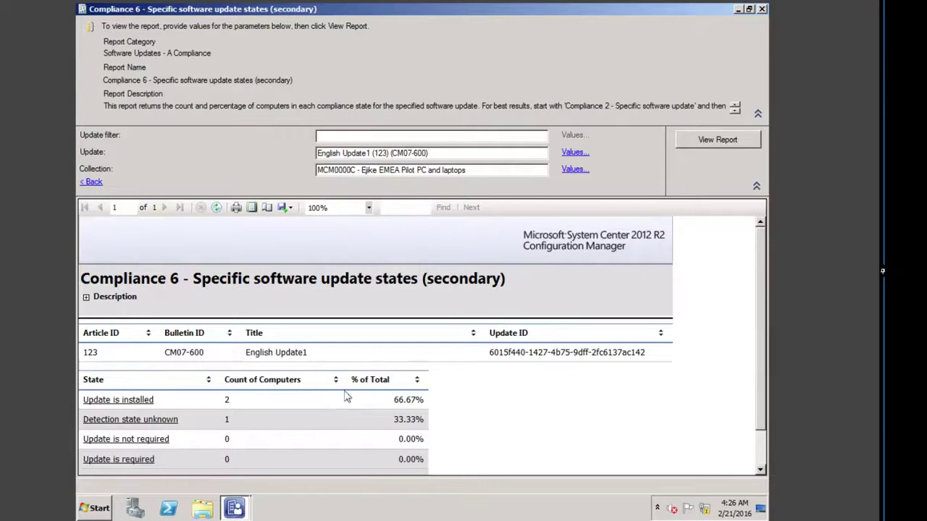
pyautogui.click(122, 401)
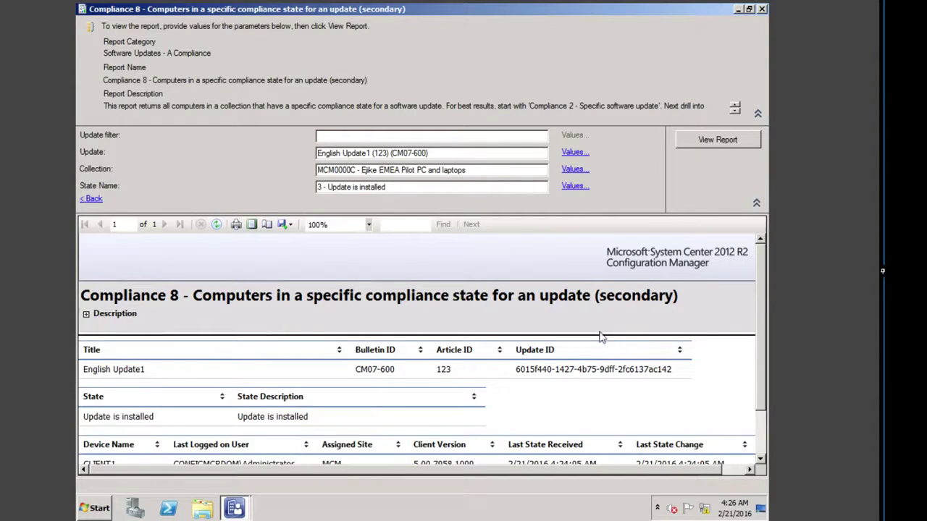
pyautogui.scroll(-3, 250, 398)
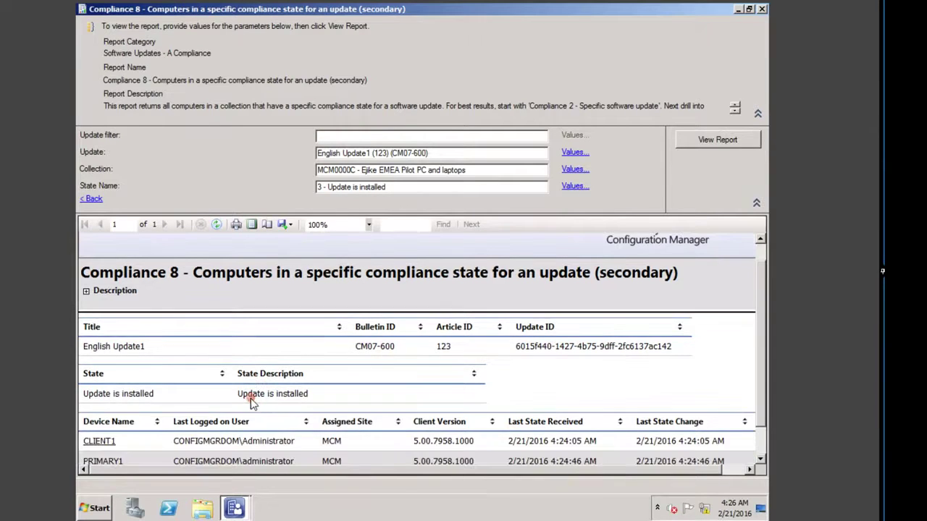
pyautogui.click(762, 10)
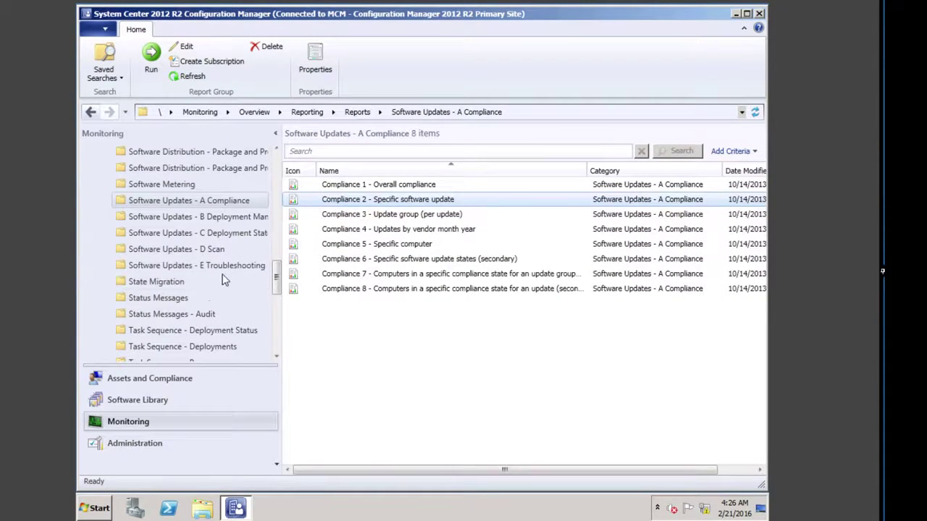
# Step: Check the Software Updates - B Deployment Management reports, return to A Compliance and widen the Name column to show full report names
pyautogui.click(246, 216)
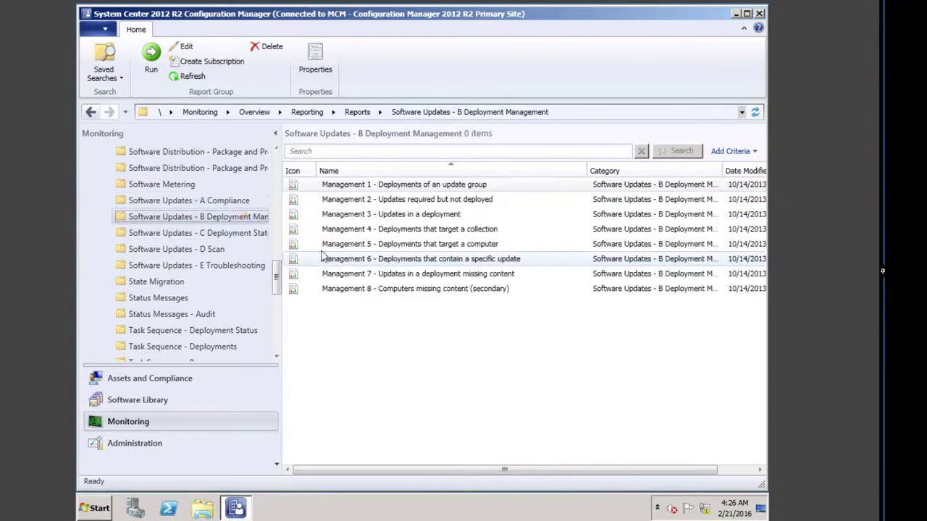
pyautogui.click(233, 201)
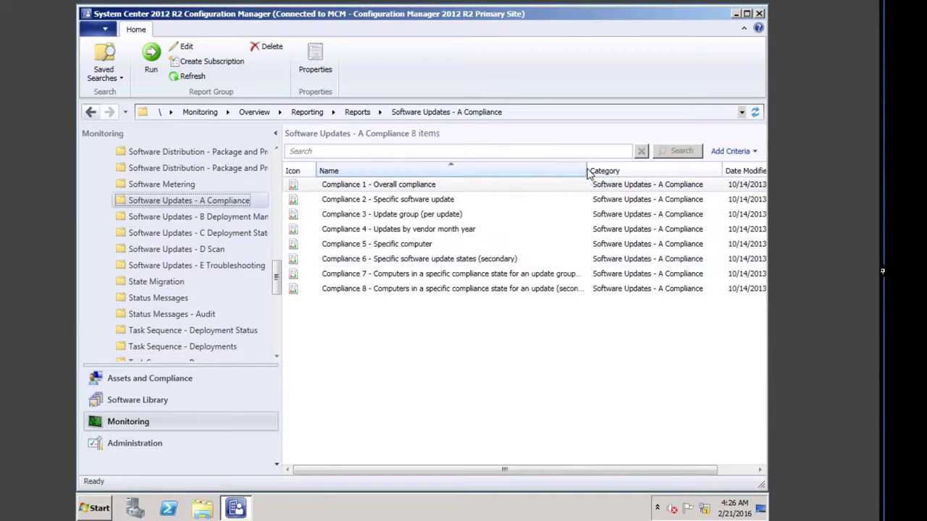
pyautogui.moveTo(587, 170); pyautogui.dragTo(634, 178)
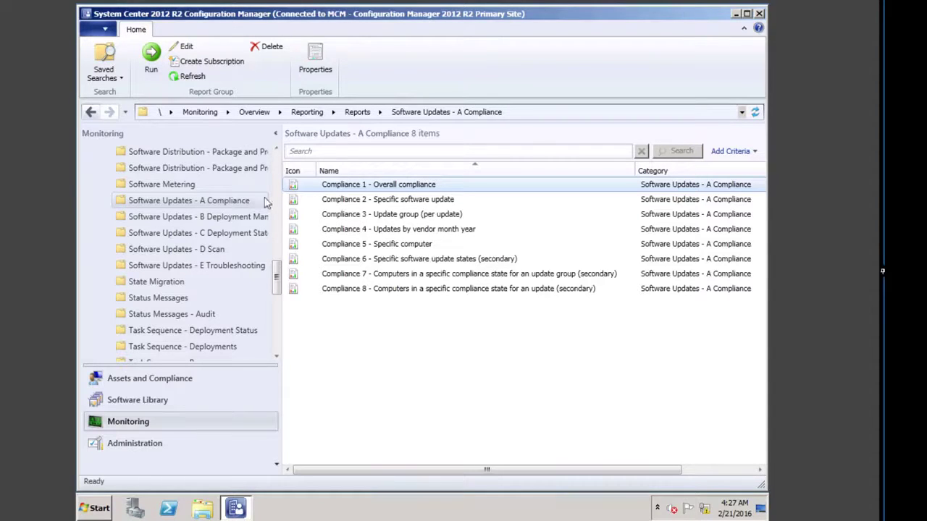
# Step: Run the Compliance 1 - Overall compliance report for the Lab Critical Updates group and the EMEA Pilot PC and laptops collection
pyautogui.doubleClick(426, 185)
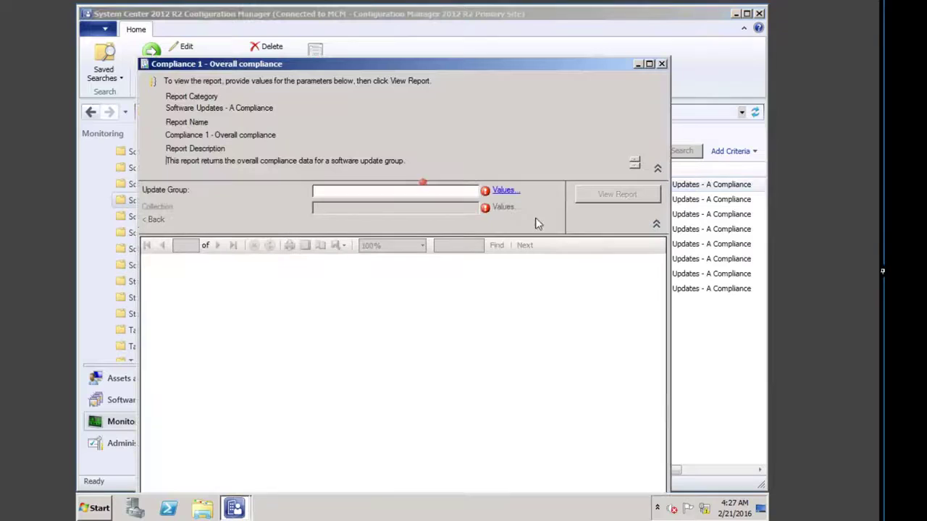
pyautogui.click(503, 191)
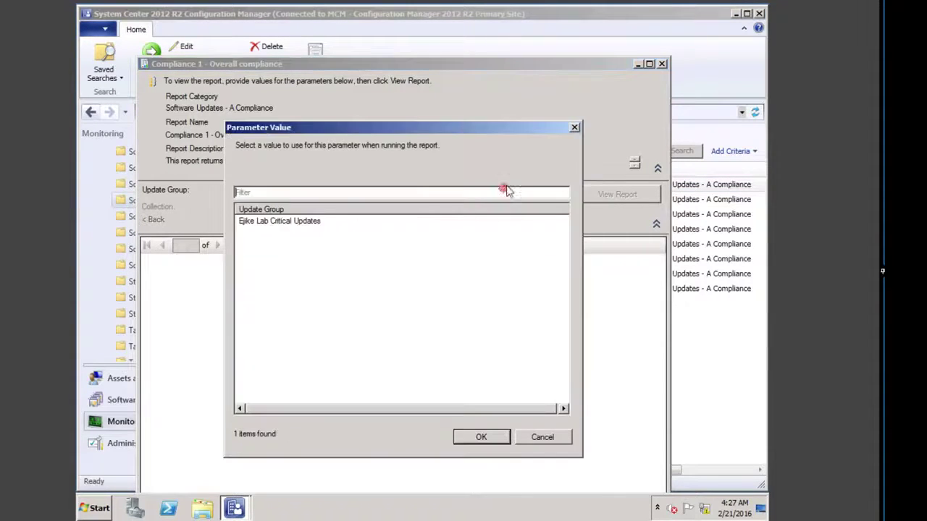
pyautogui.doubleClick(280, 223)
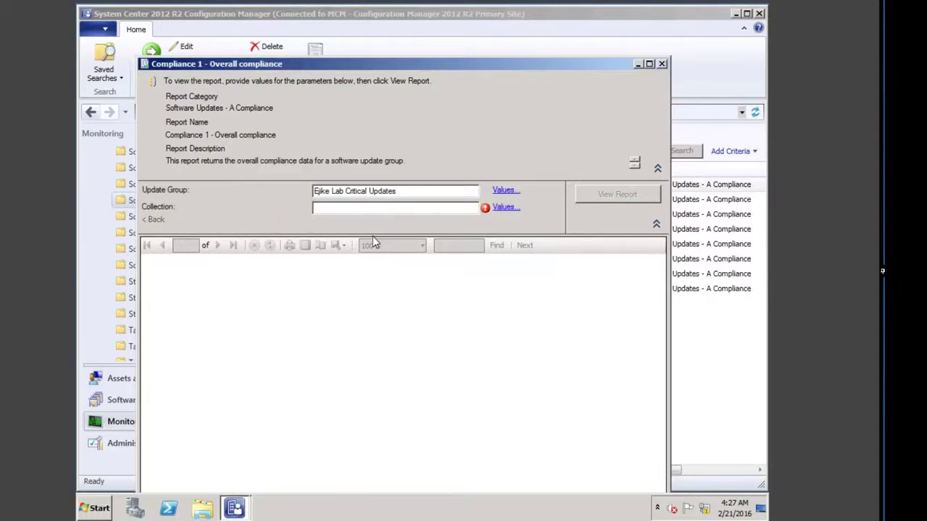
pyautogui.click(505, 208)
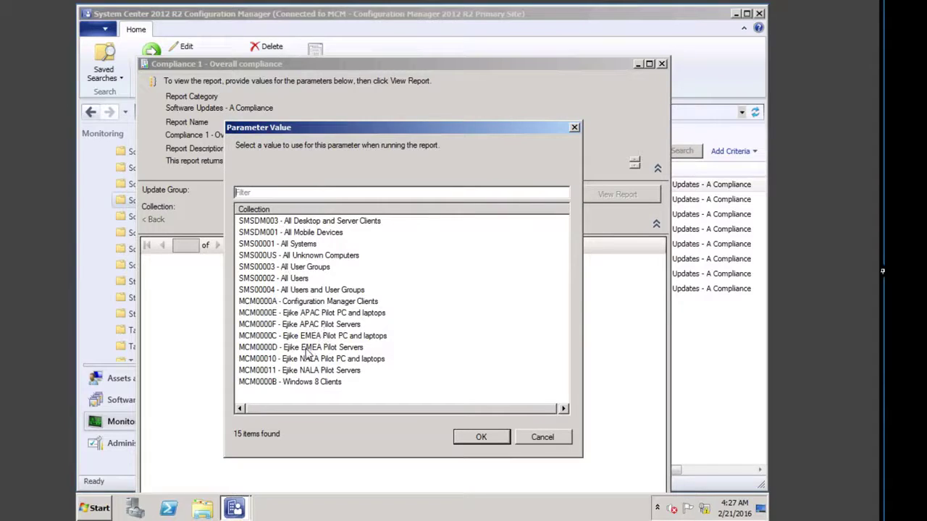
pyautogui.doubleClick(344, 336)
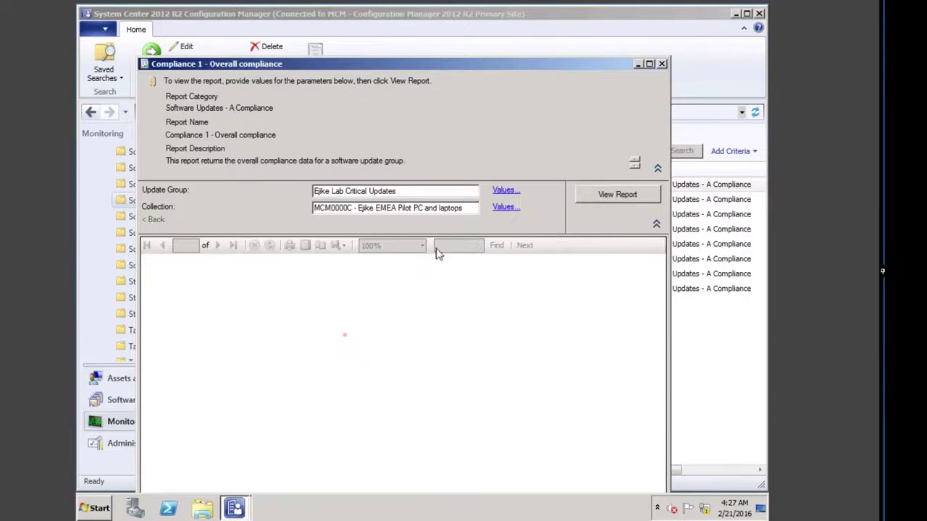
pyautogui.click(617, 194)
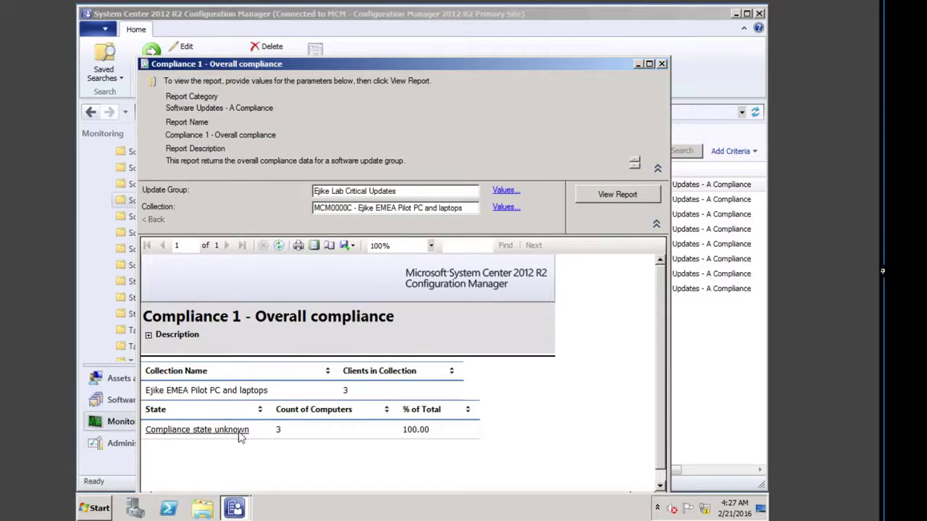
# Step: Drill into the "Compliance state unknown" computers, examine CLIENT8's compliance report and its description, and close the report
pyautogui.click(190, 430)
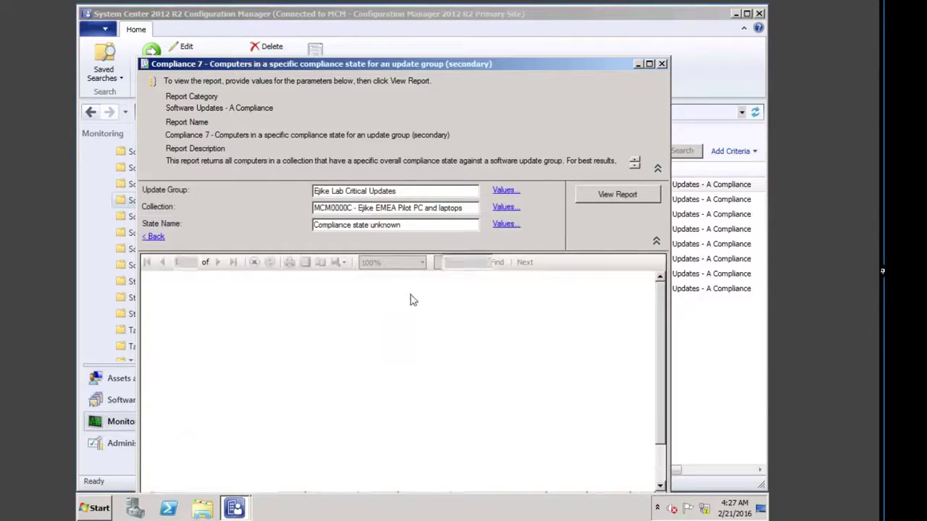
pyautogui.scroll(-1, 471, 380)
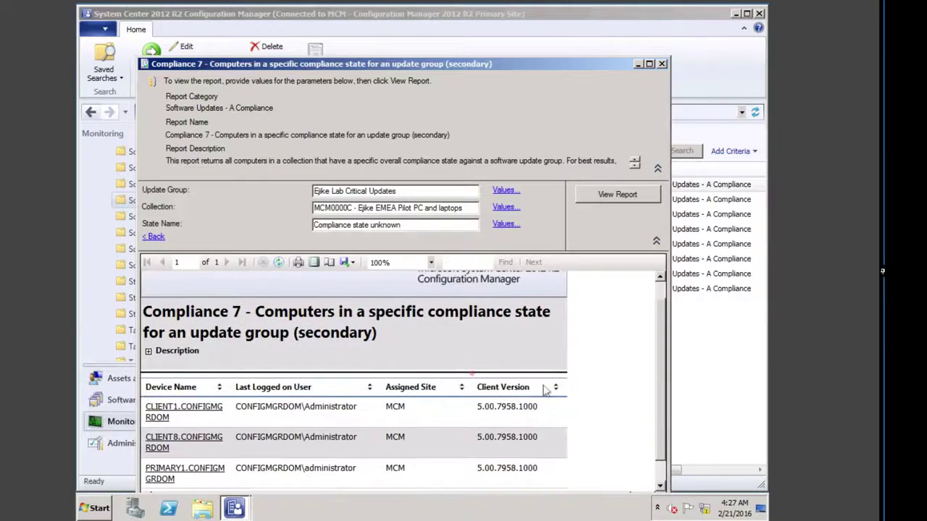
pyautogui.click(196, 439)
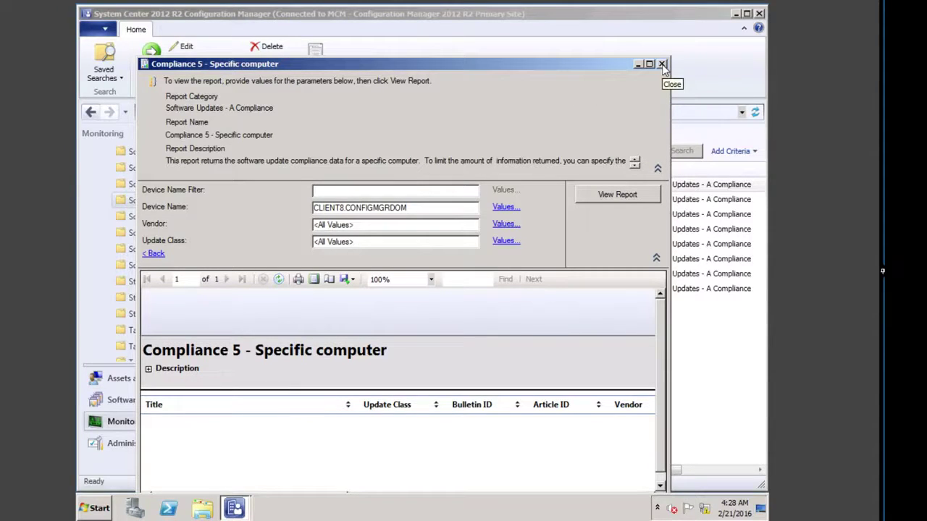
pyautogui.click(635, 165)
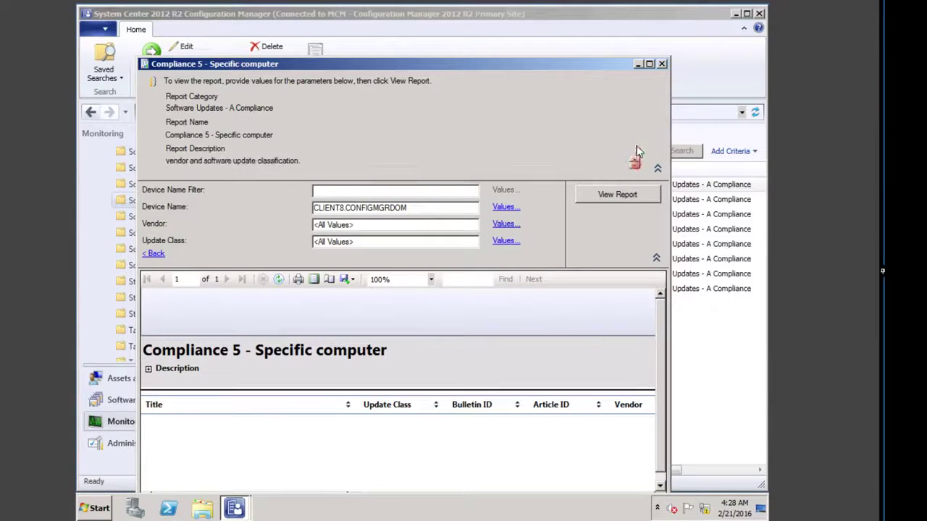
pyautogui.click(661, 64)
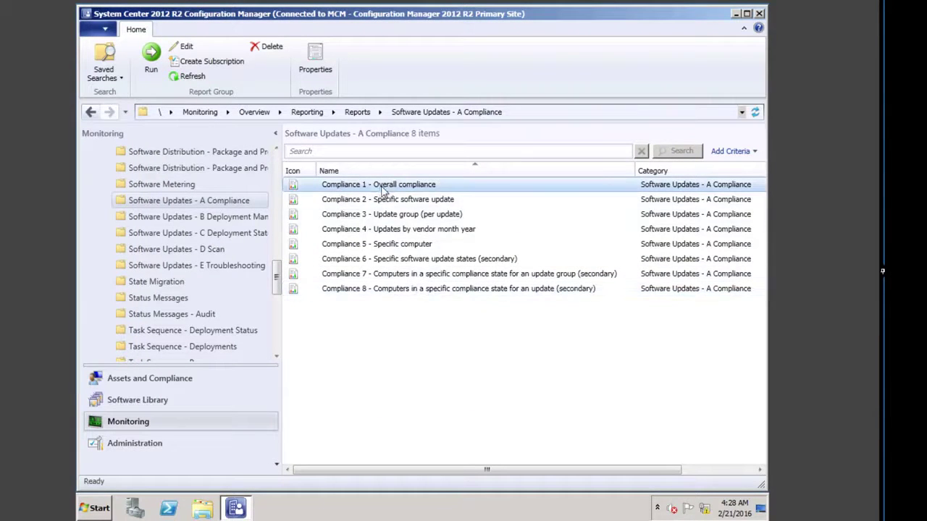
# Step: Briefly reopen the Overall compliance report without running it, and display the Software Updates - B Deployment Management reports
pyautogui.doubleClick(388, 187)
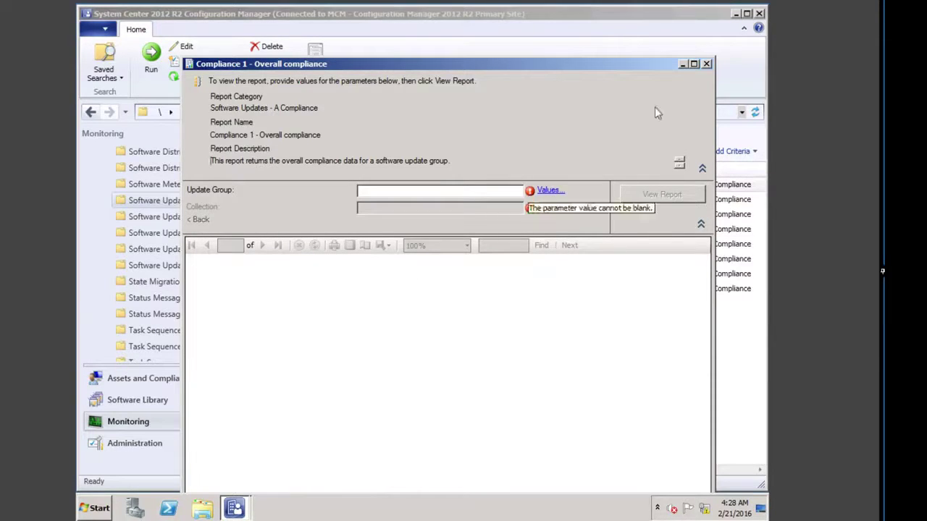
pyautogui.click(707, 63)
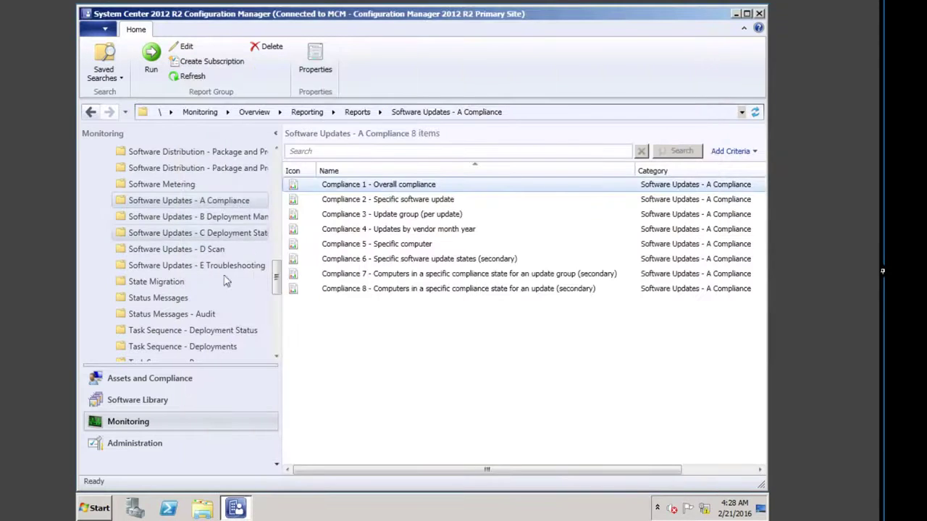
pyautogui.click(225, 217)
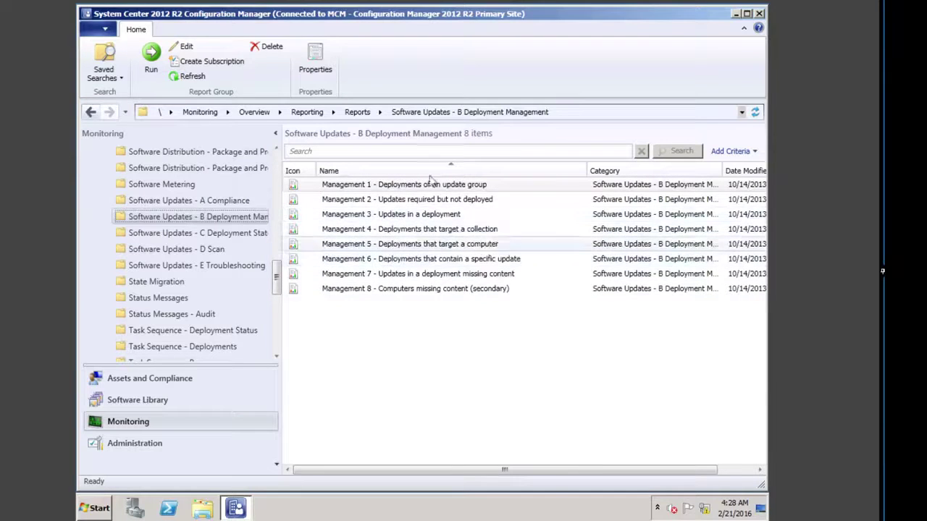
# Step: Restart the Configuration Manager console and open Software Updates in the Software Library workspace
pyautogui.click(759, 13)
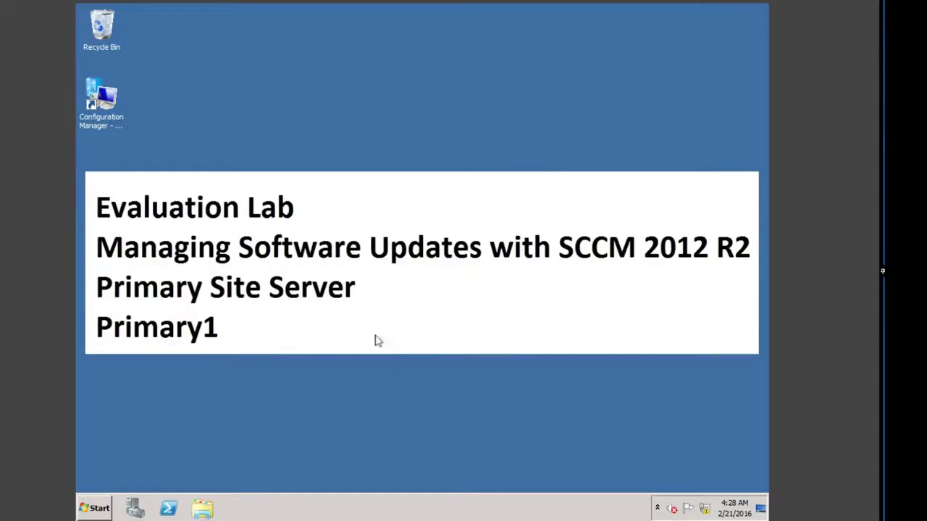
pyautogui.click(93, 511)
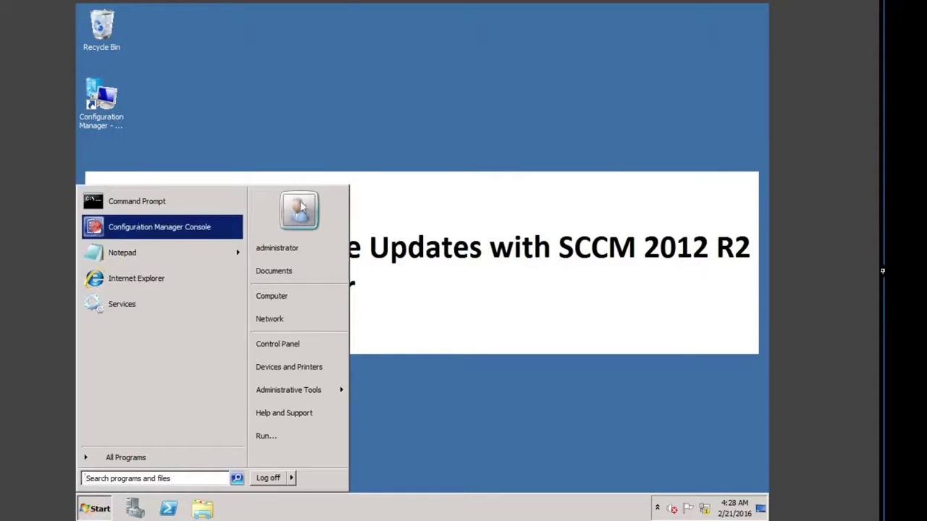
pyautogui.click(90, 226)
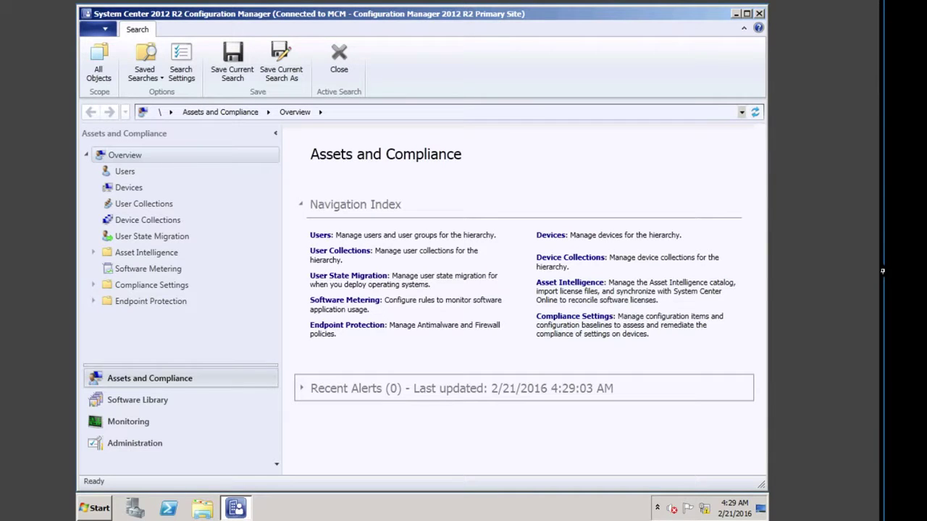
pyautogui.click(145, 401)
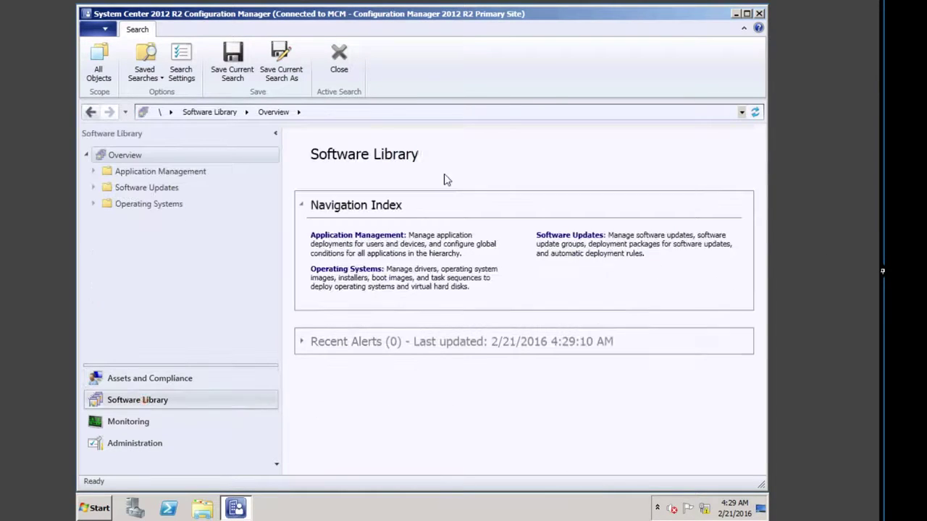
pyautogui.click(579, 236)
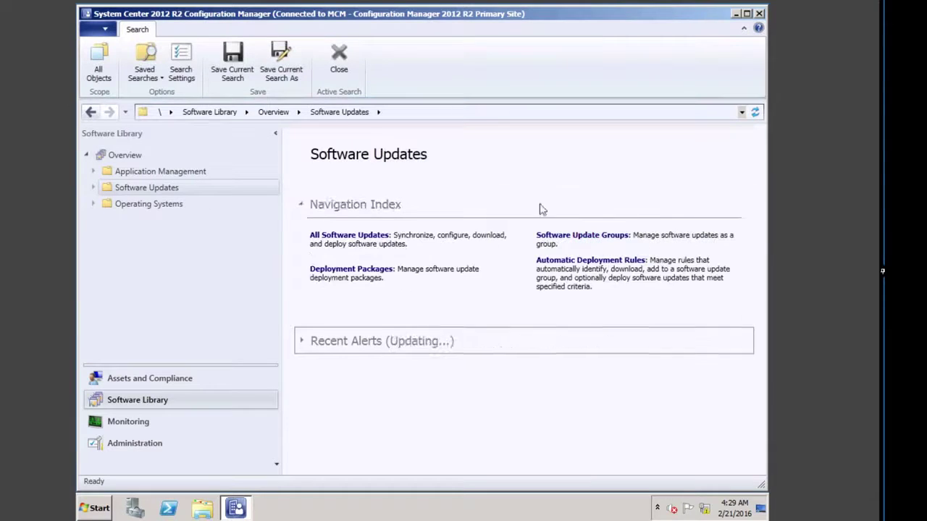
# Step: Display All Software Updates, select English Update1, and run the software update compliance summarization
pyautogui.click(329, 238)
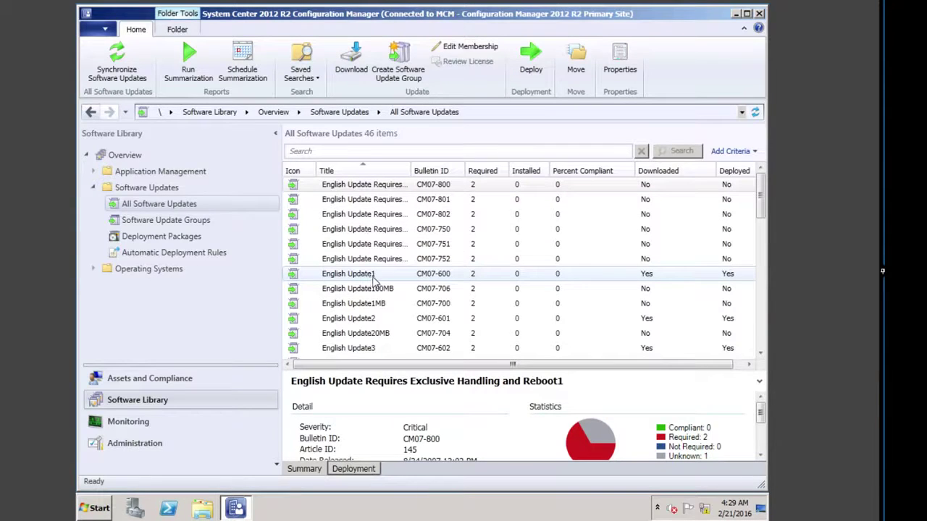
pyautogui.click(364, 274)
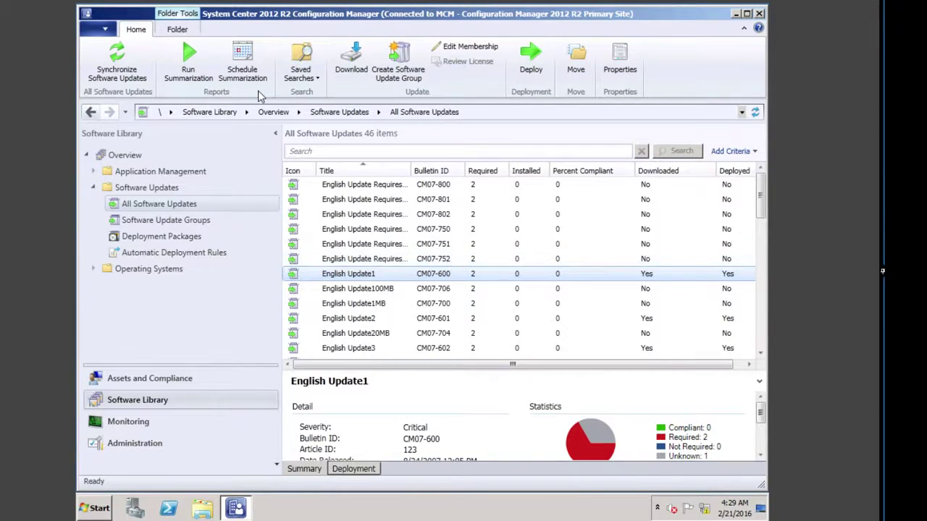
pyautogui.click(188, 61)
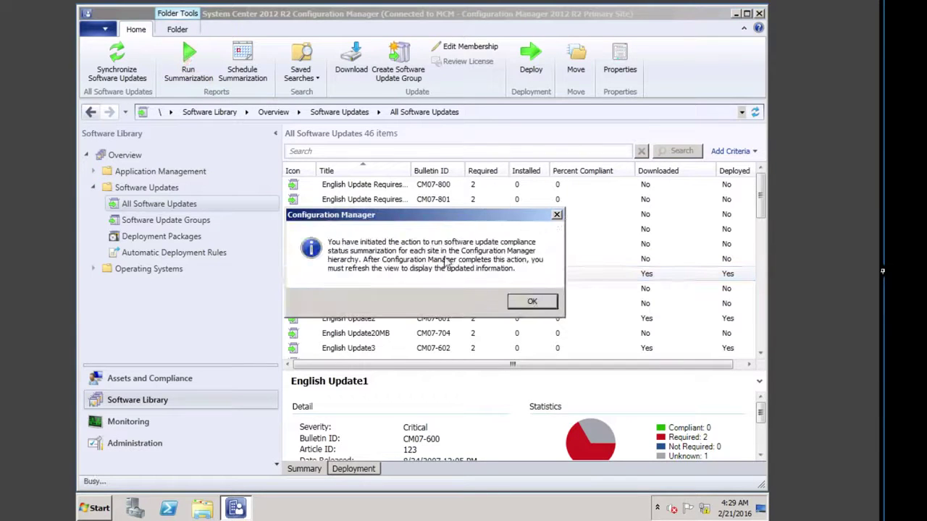
pyautogui.click(533, 303)
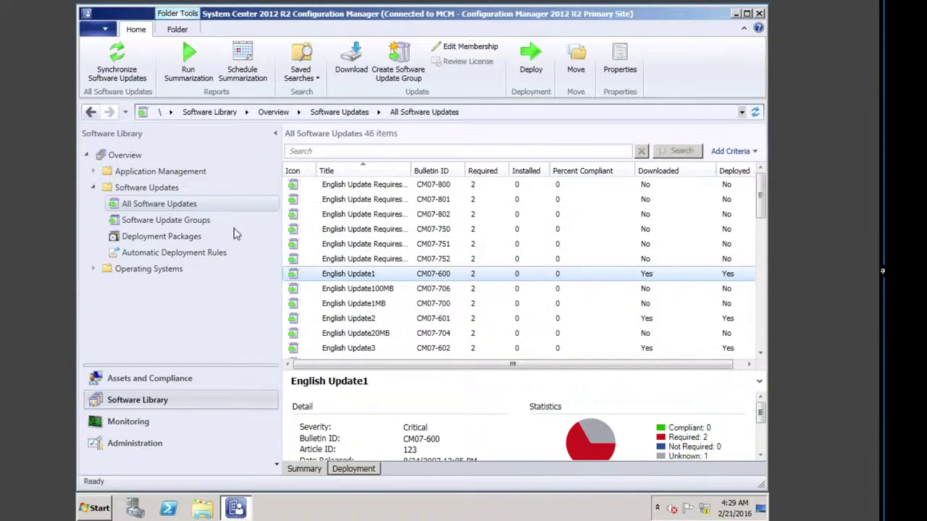
# Step: Repeat the compliance summarization twice from All Software Updates and reload the list by switching to Software Update Groups and back
pyautogui.click(173, 219)
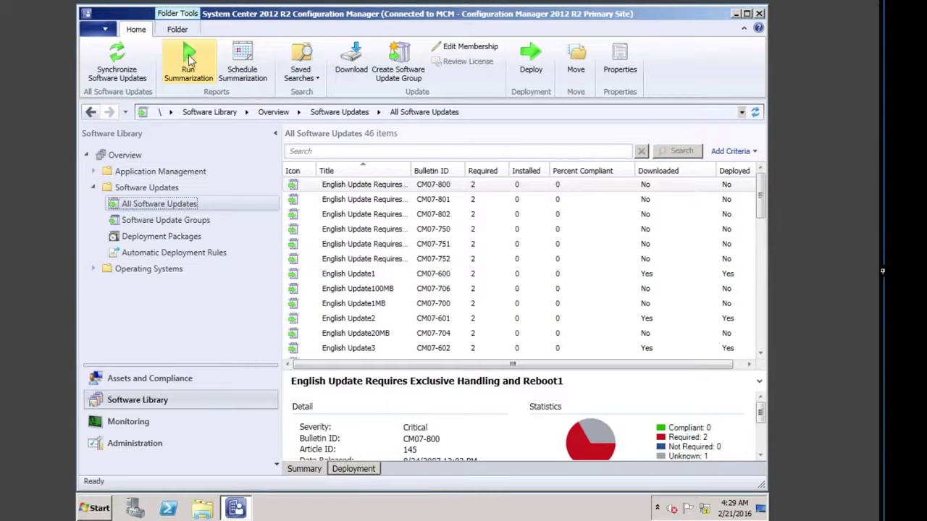
pyautogui.click(188, 62)
pyautogui.click(520, 300)
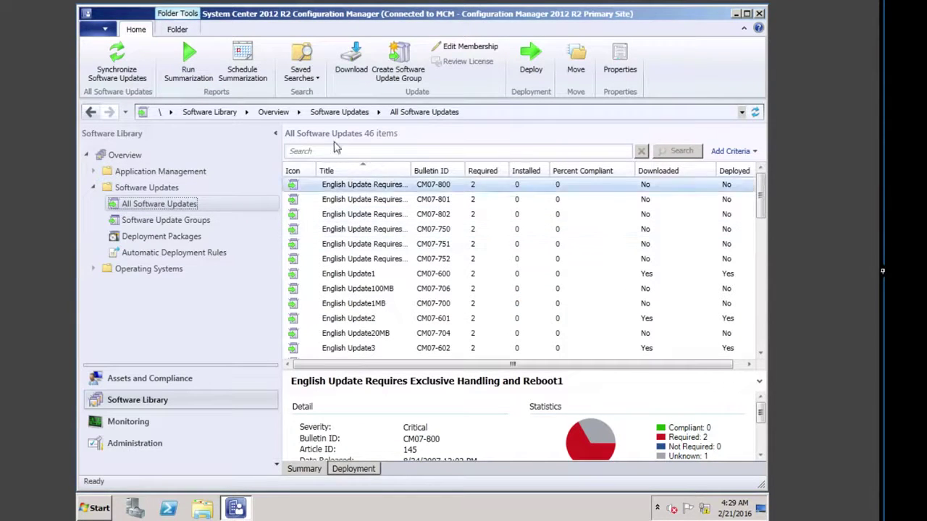
pyautogui.click(188, 56)
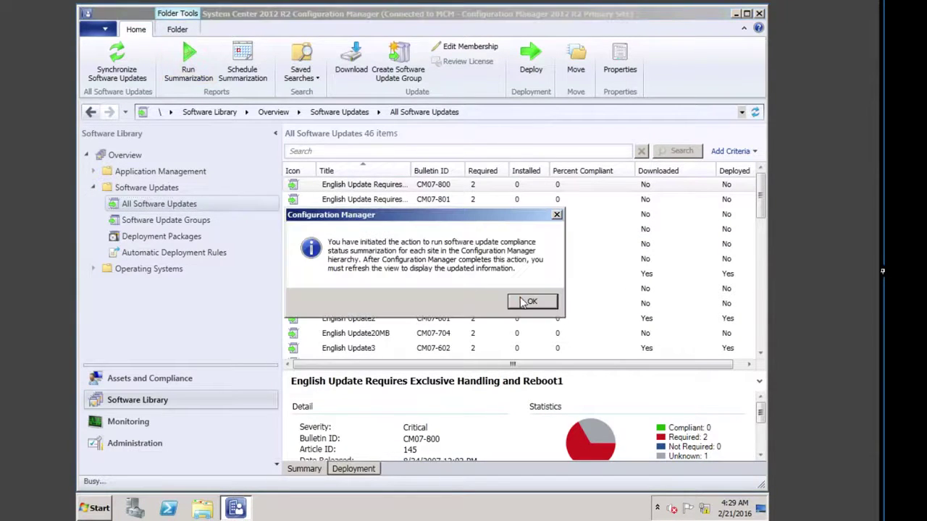
pyautogui.click(523, 301)
pyautogui.click(161, 220)
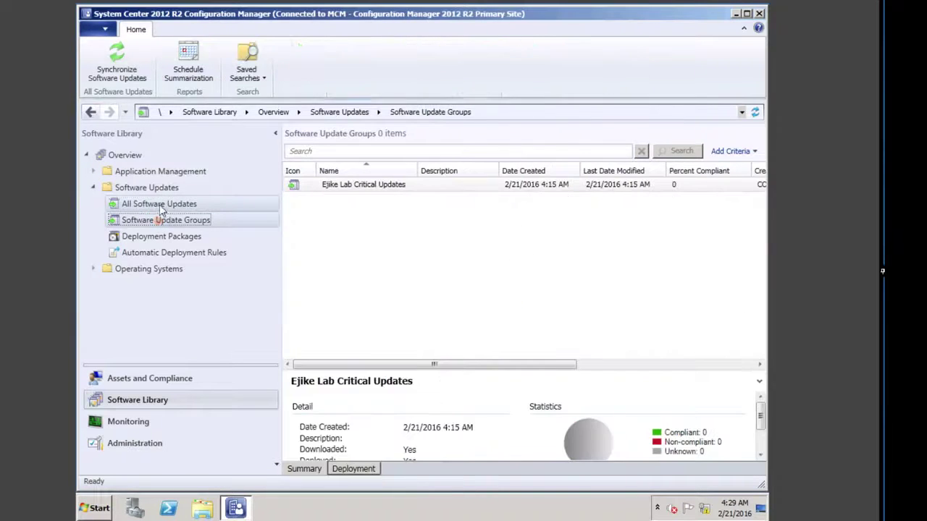
pyautogui.click(161, 207)
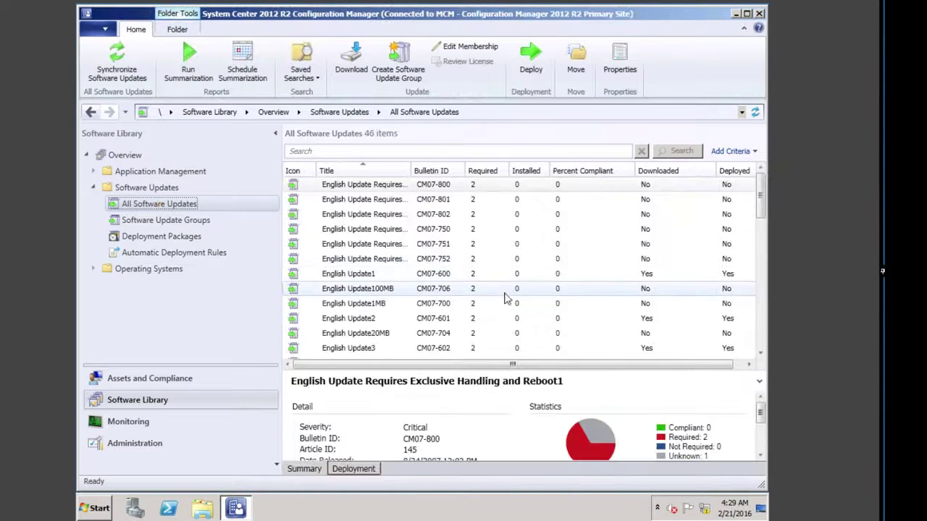
# Step: Run the summarization once more with English Update1 selected and reload the All Software Updates list
pyautogui.click(386, 273)
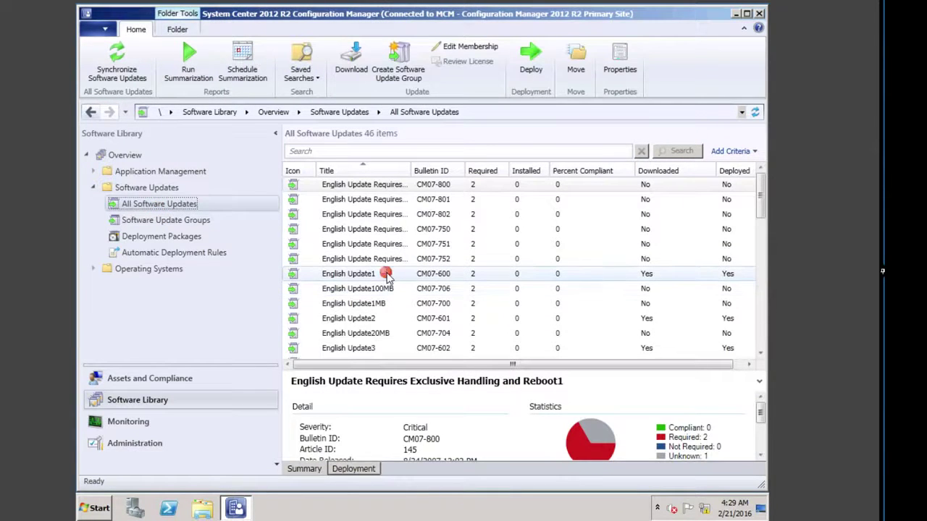
pyautogui.click(190, 61)
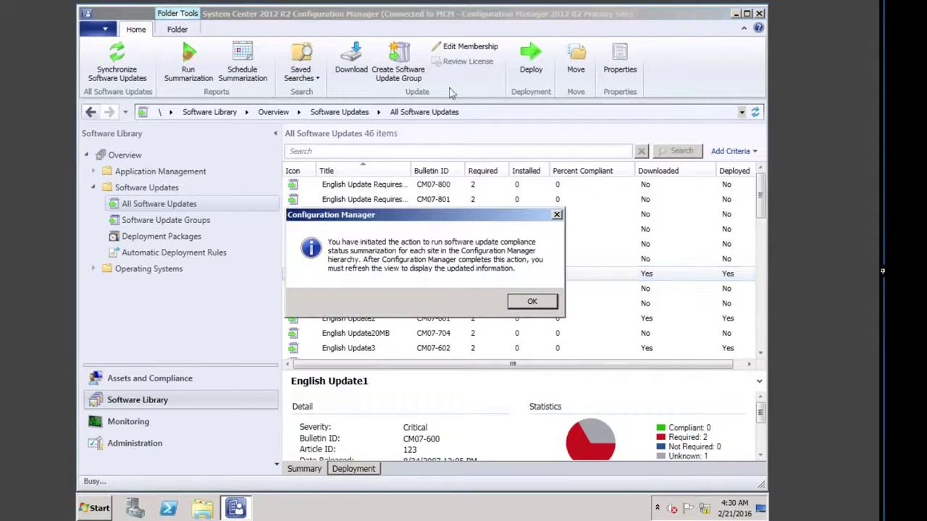
pyautogui.click(534, 301)
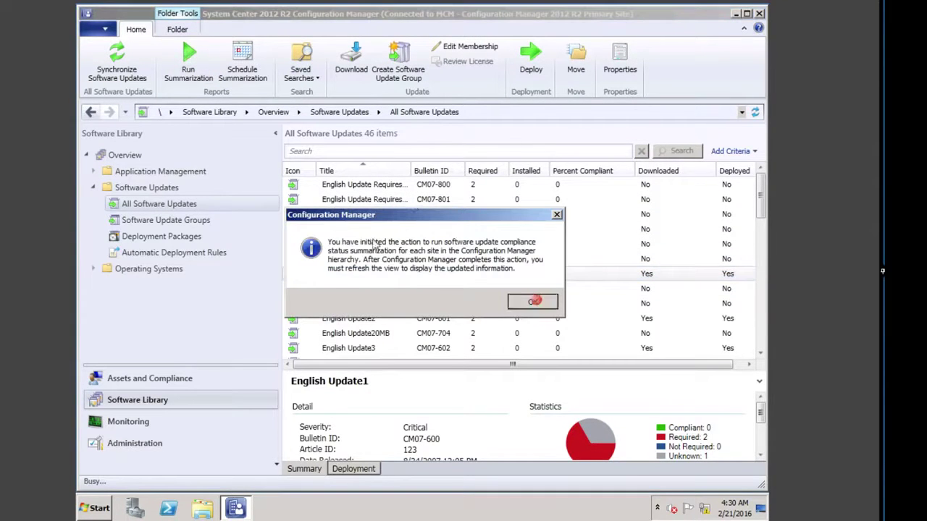
pyautogui.click(184, 220)
pyautogui.click(197, 205)
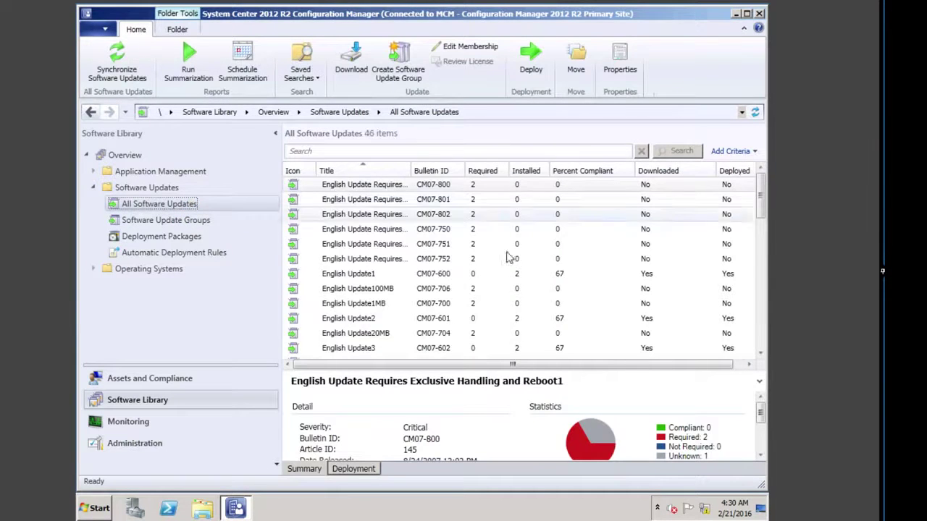
# Step: Examine English Update1's compliance statistics and its deployment details
pyautogui.click(380, 273)
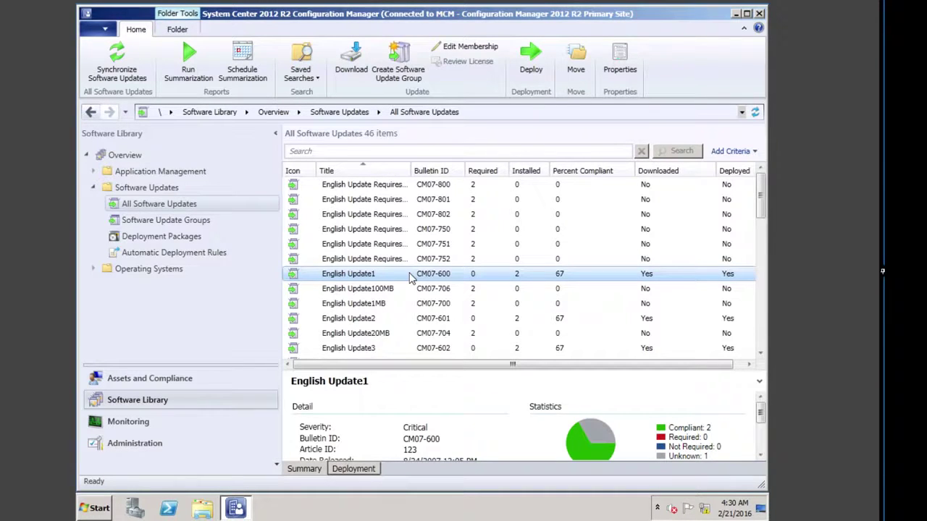
pyautogui.click(352, 469)
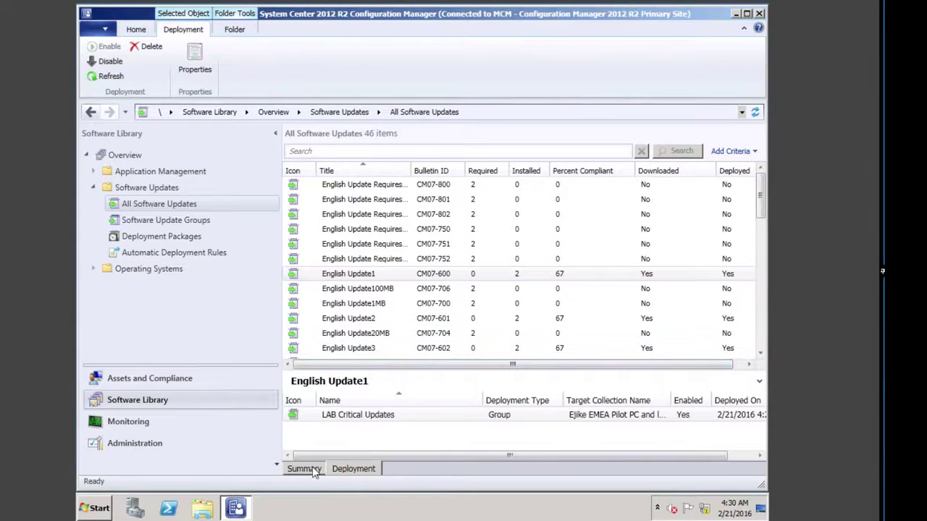
pyautogui.click(312, 469)
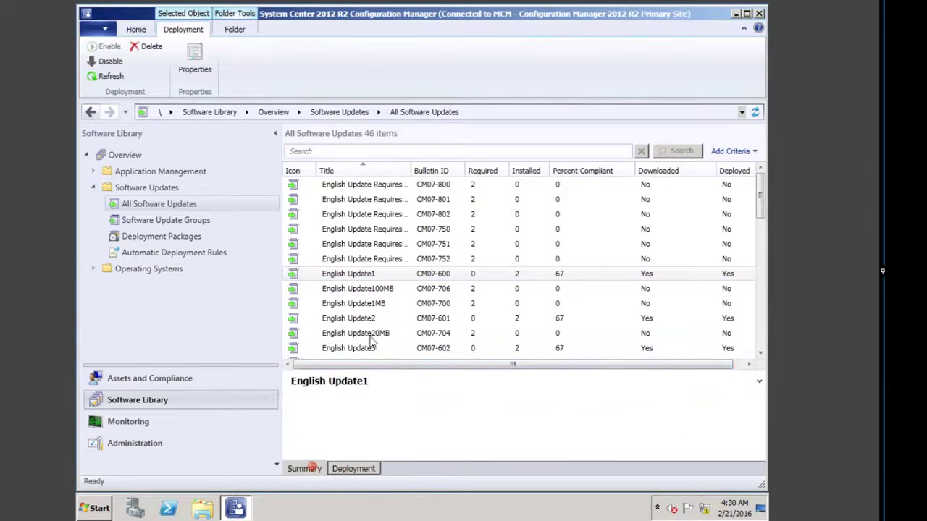
# Step: Run the compliance summarization for the Lab Critical Updates software update group and refresh its status
pyautogui.click(172, 219)
pyautogui.click(384, 185)
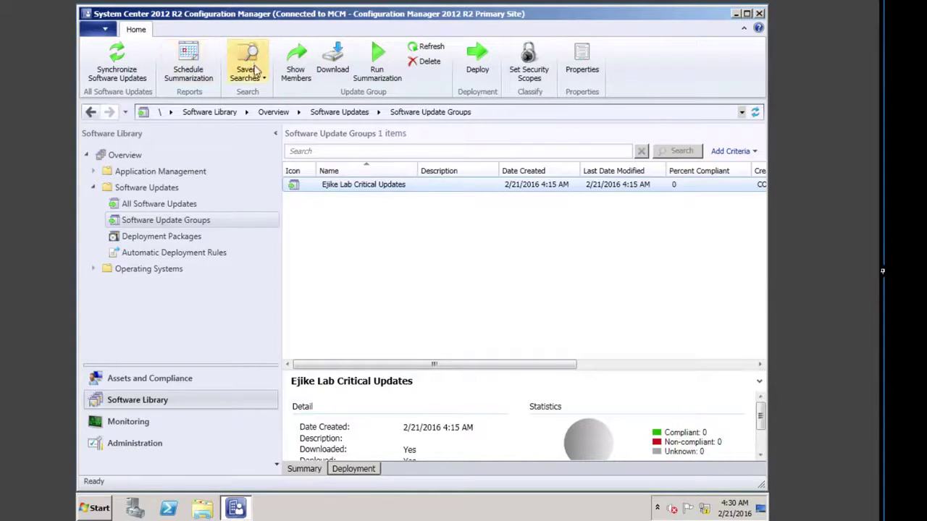
pyautogui.click(386, 58)
pyautogui.click(534, 299)
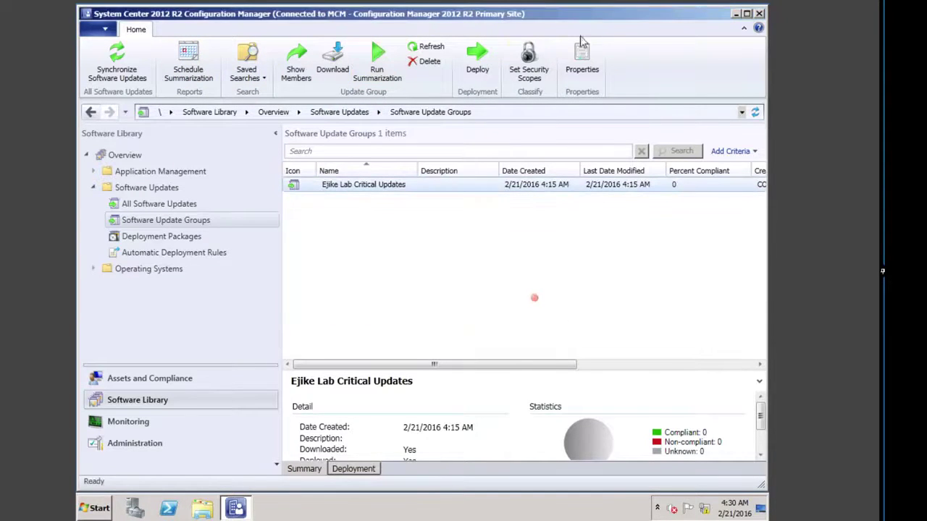
pyautogui.click(429, 47)
pyautogui.click(398, 49)
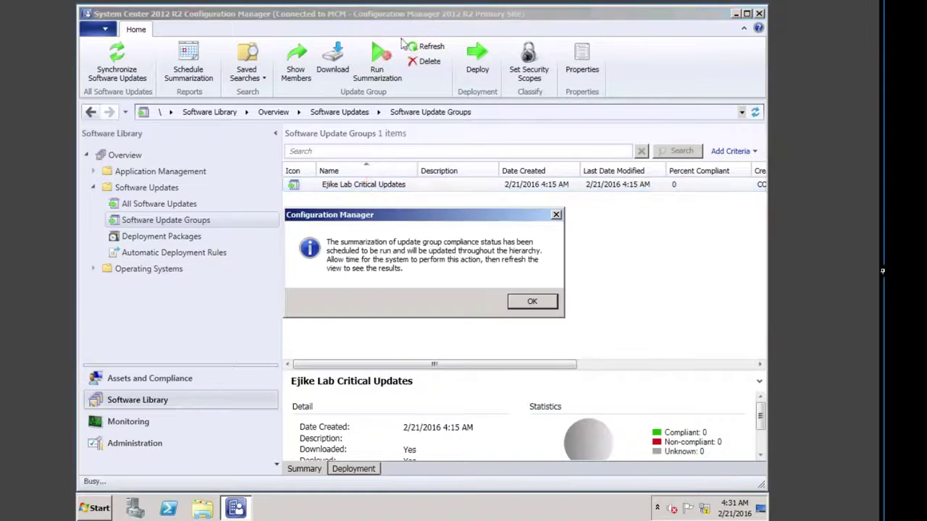
pyautogui.click(530, 301)
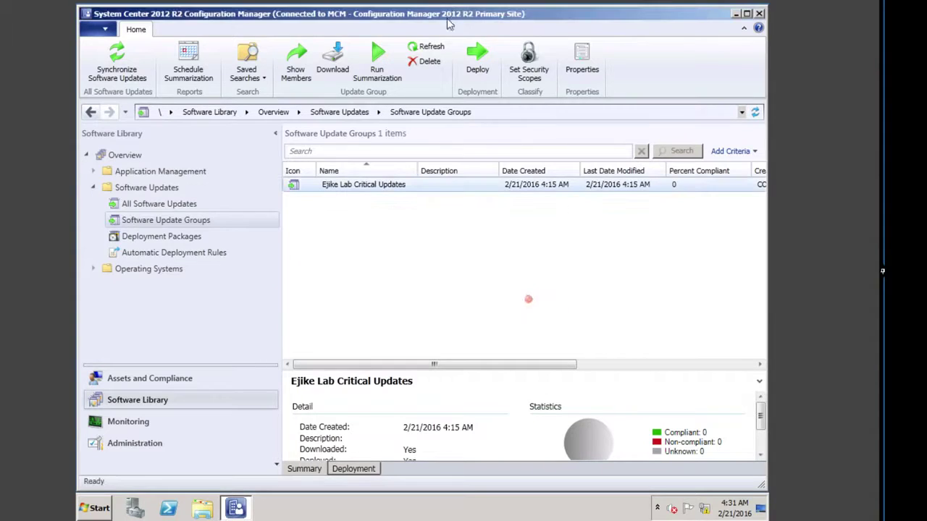
pyautogui.click(427, 47)
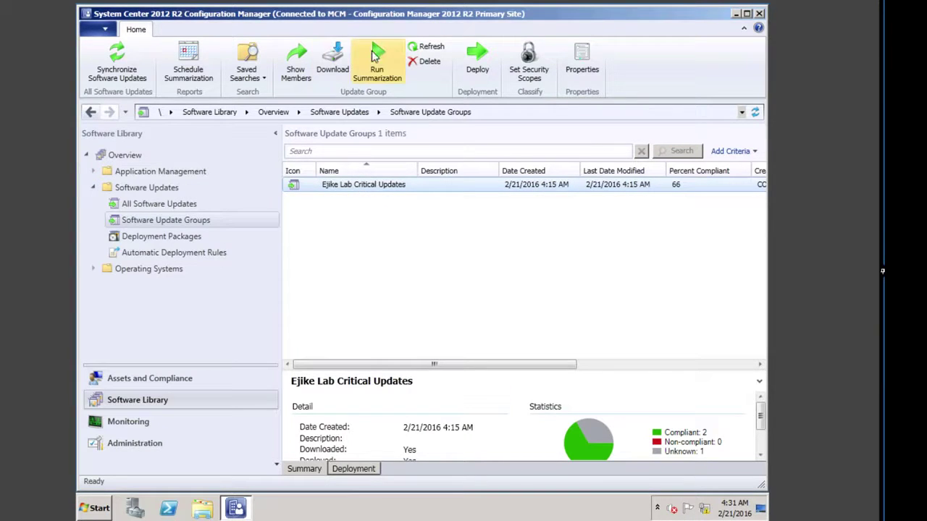
# Step: Show the members of the Lab Critical Updates group and review the compliance statistics of English Update1, English Update2 and English Update3
pyautogui.click(295, 62)
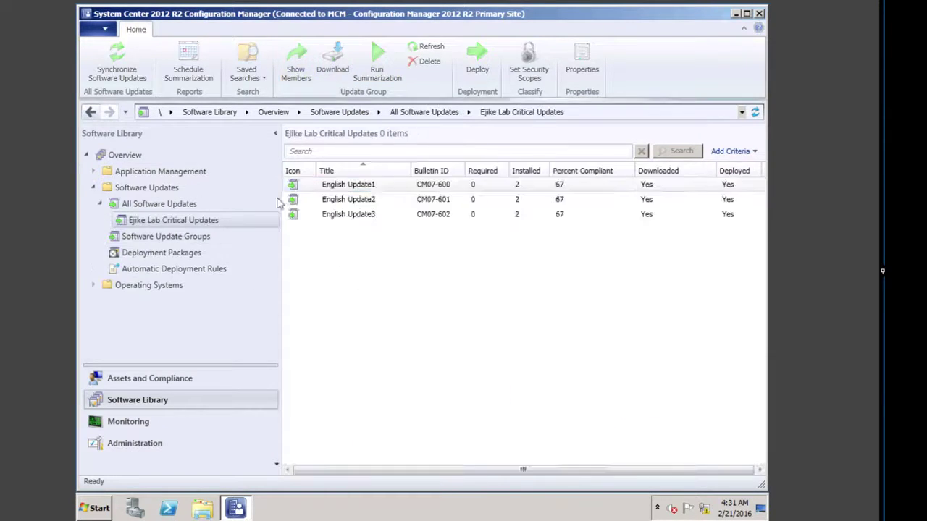
pyautogui.click(347, 199)
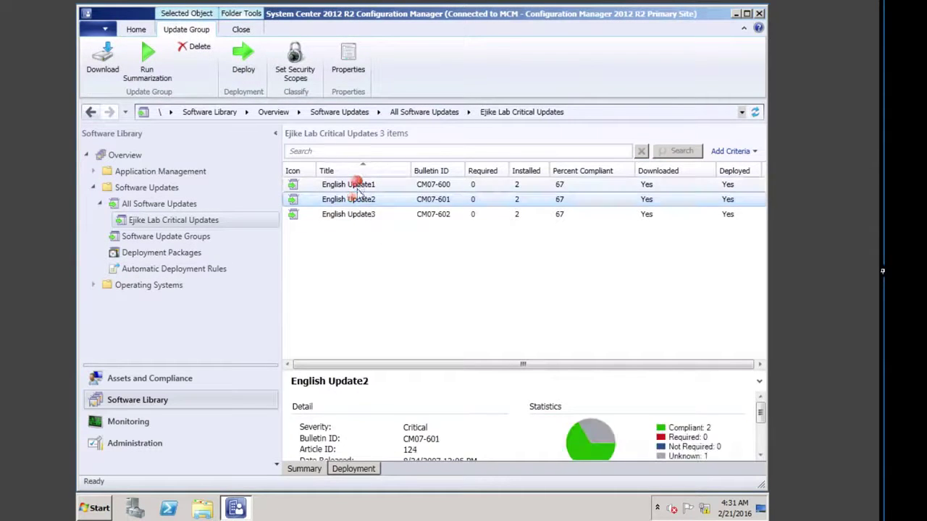
pyautogui.click(356, 184)
pyautogui.click(350, 214)
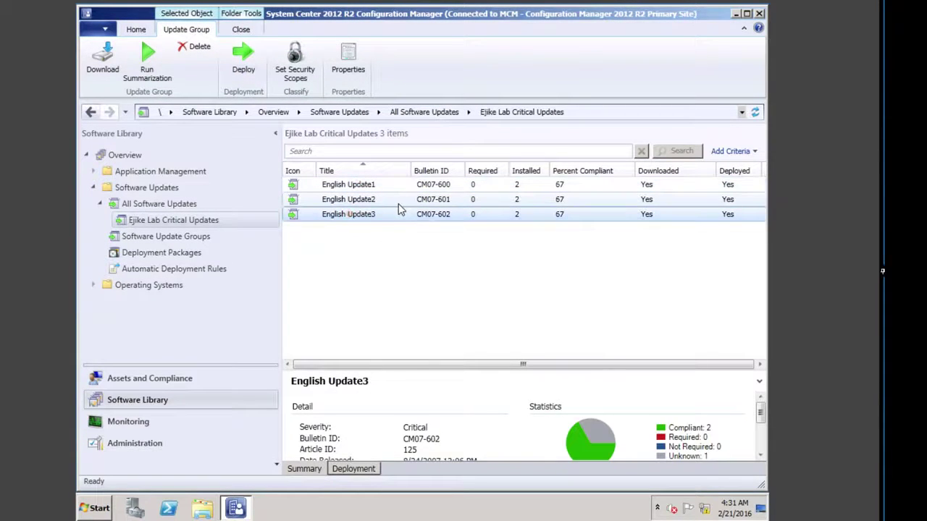
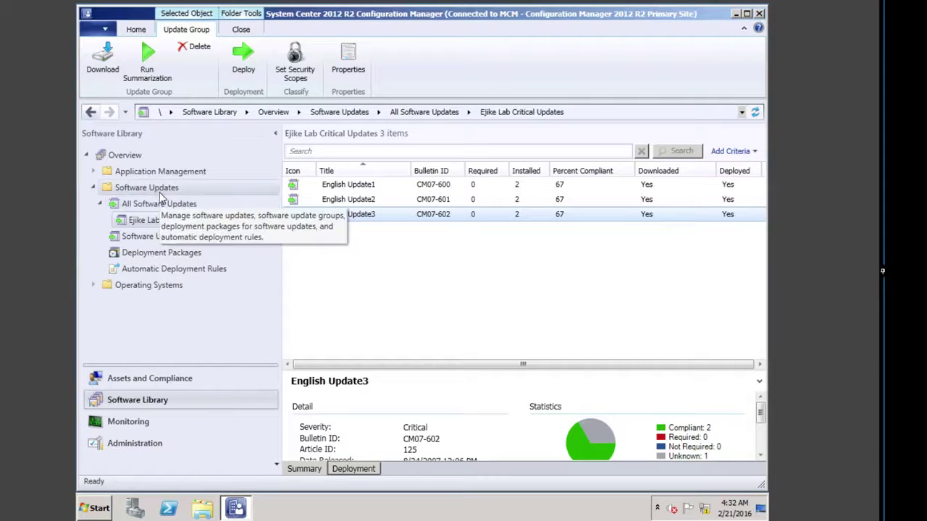
# Step: View the Automatic Deployment Rules, return to All Software Updates, and search the updates for "un"
pyautogui.click(172, 270)
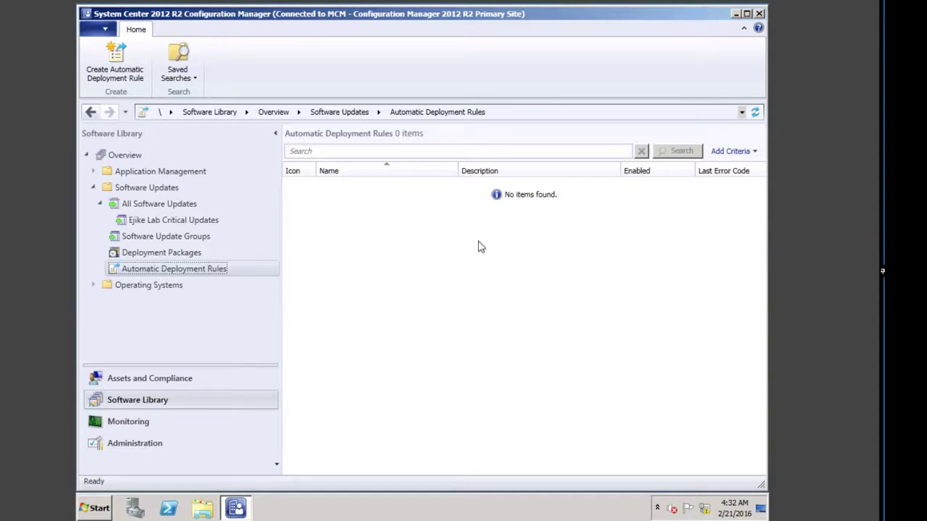
pyautogui.click(174, 204)
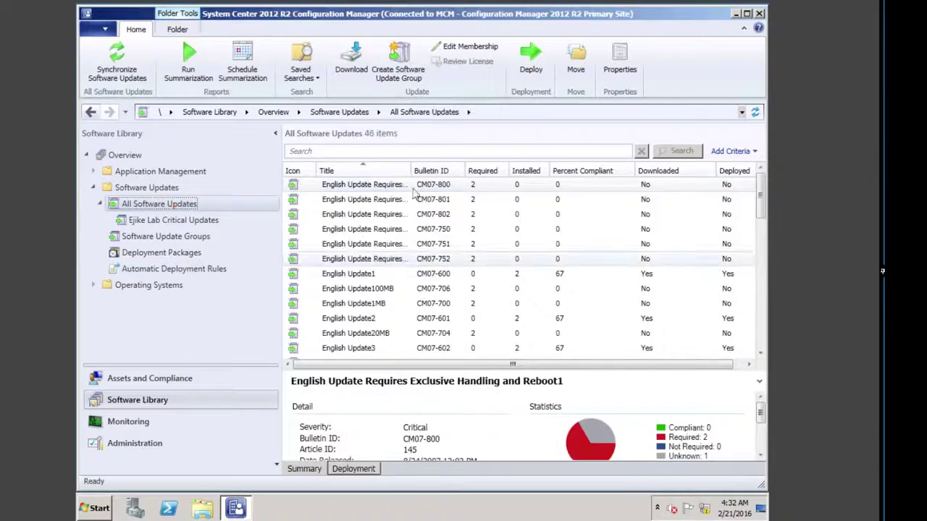
pyautogui.click(405, 153)
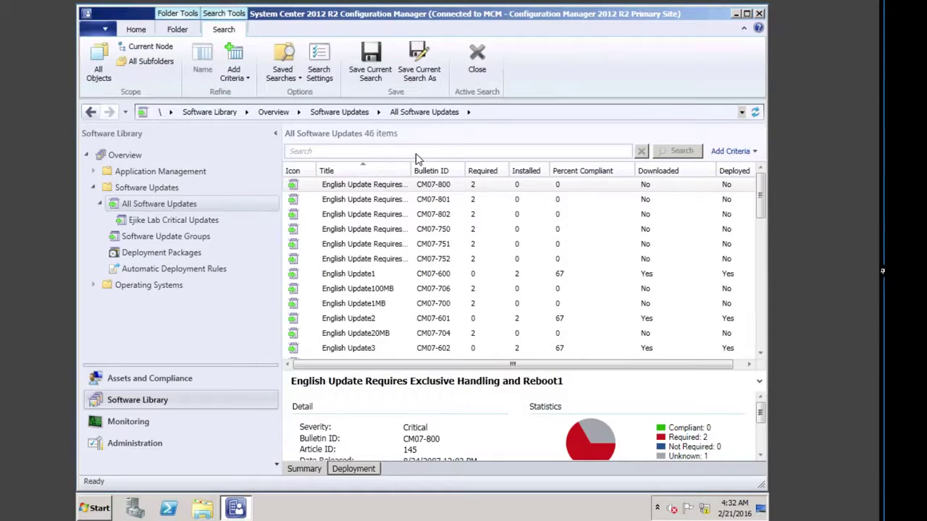
pyautogui.write('un')
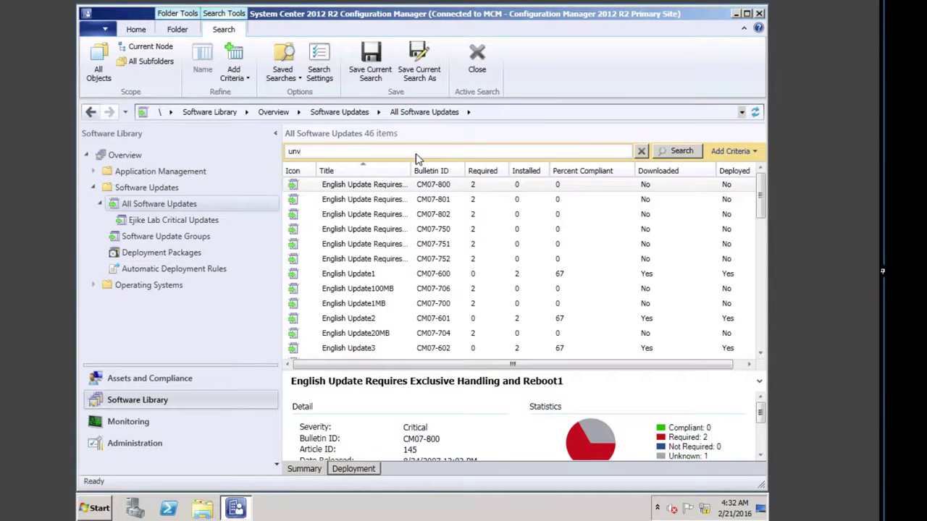
pyautogui.click(681, 151)
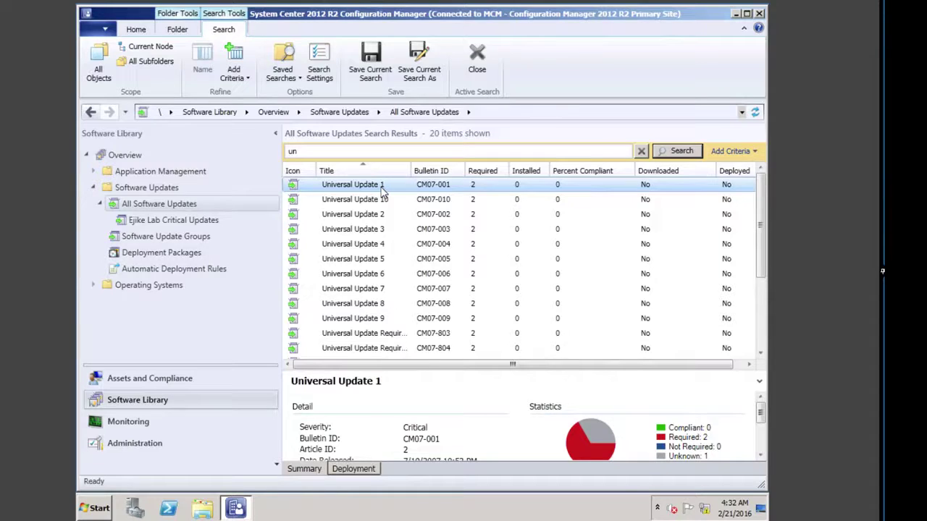
# Step: Set the custom severity of Universal Update 1 to Critical in its properties and save the change
pyautogui.rightClick(381, 186)
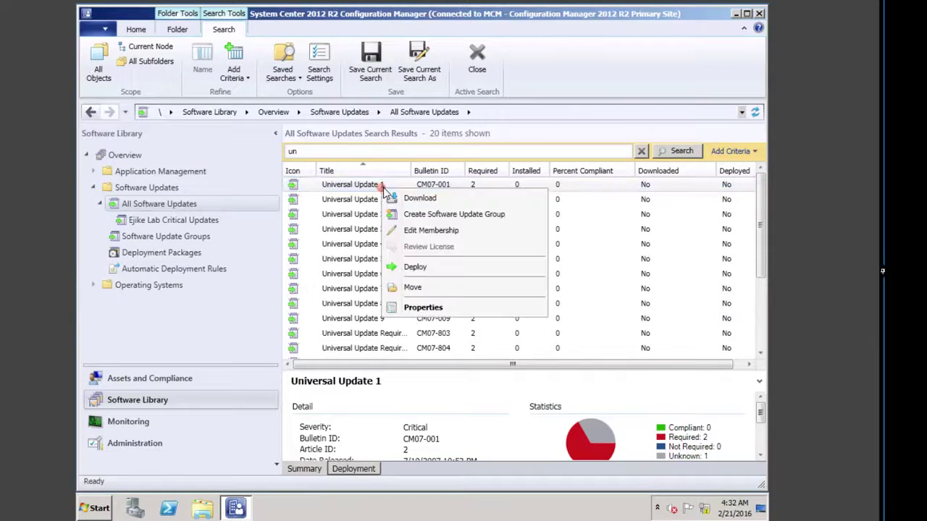
pyautogui.click(433, 307)
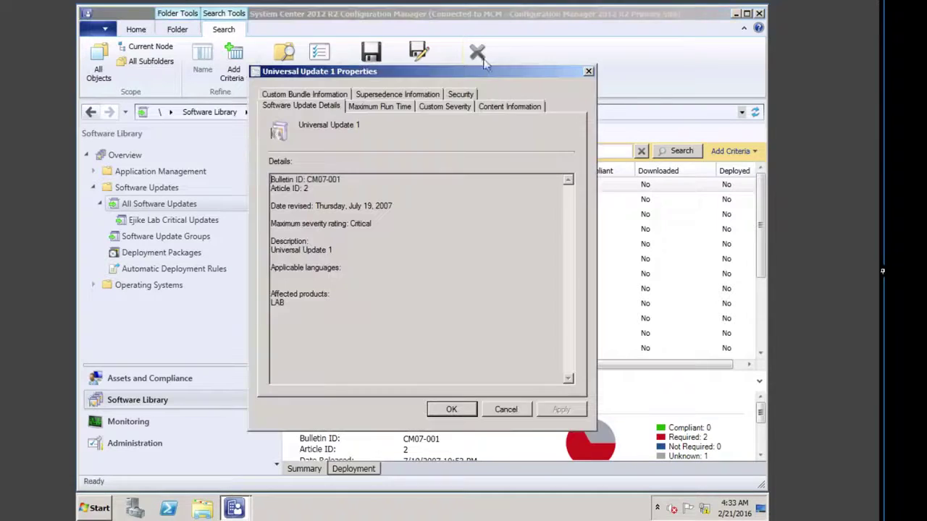
pyautogui.click(449, 106)
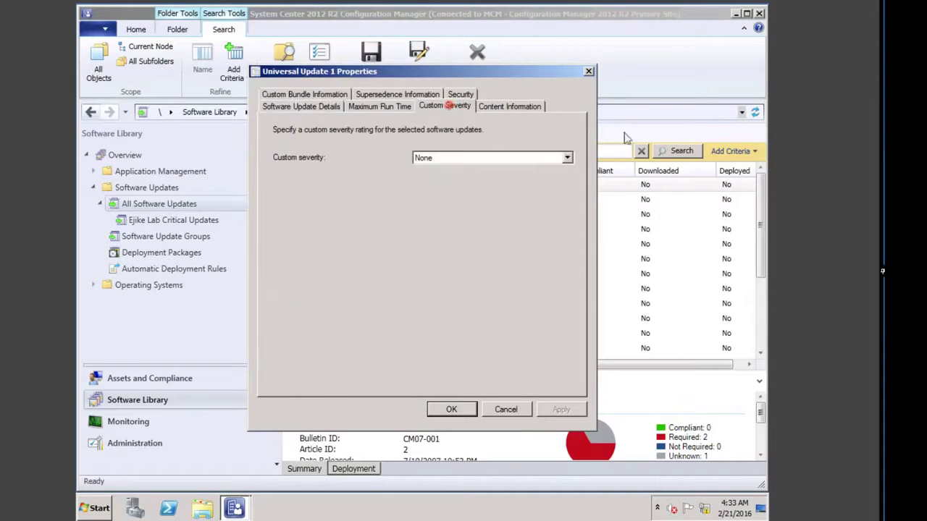
pyautogui.click(567, 158)
pyautogui.click(438, 205)
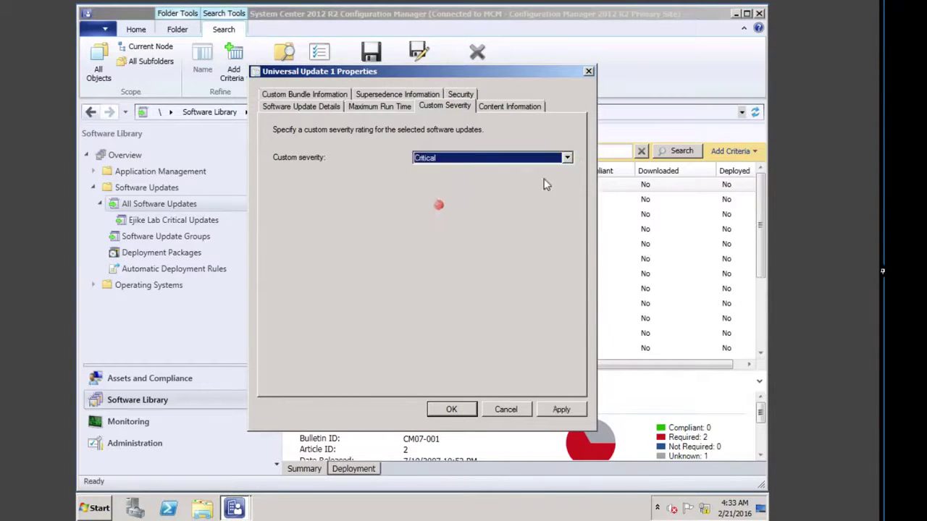
pyautogui.click(451, 410)
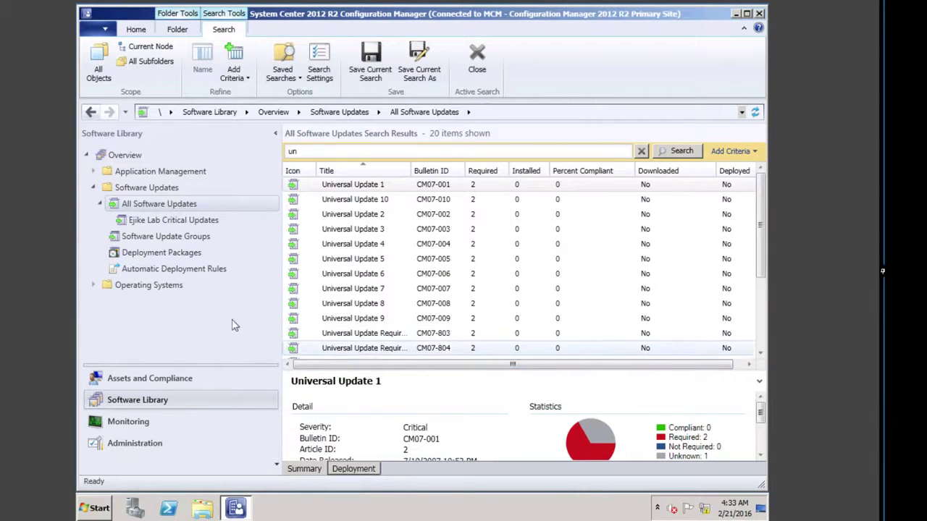
# Step: Start a new automatic deployment rule named "Patch Tue Critical Updates" with the description "Test updates"
pyautogui.click(174, 270)
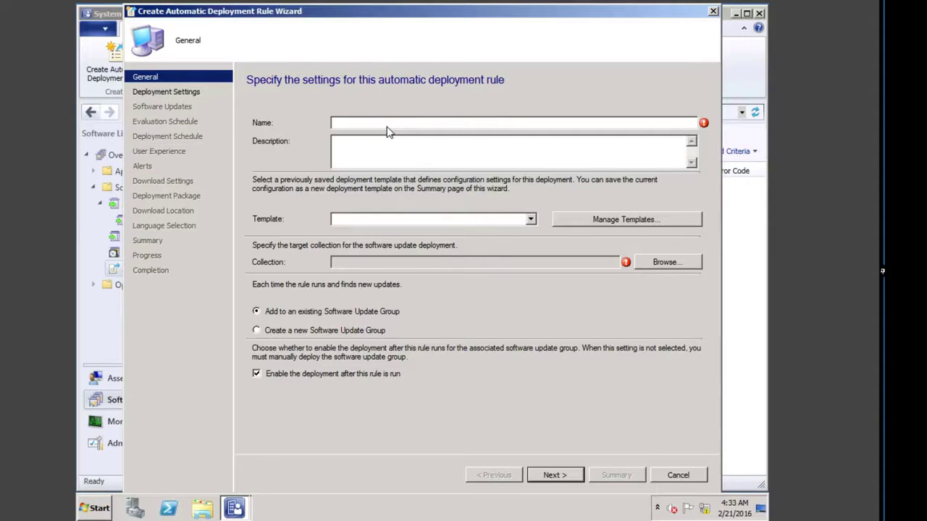
pyautogui.write('pA')
pyautogui.press('BackSpace')
pyautogui.write('t')
pyautogui.press('BackSpace')
pyautogui.write('p')
pyautogui.press('BackSpace')
pyautogui.press('BackSpace')
pyautogui.write('P')
pyautogui.click(428, 142)
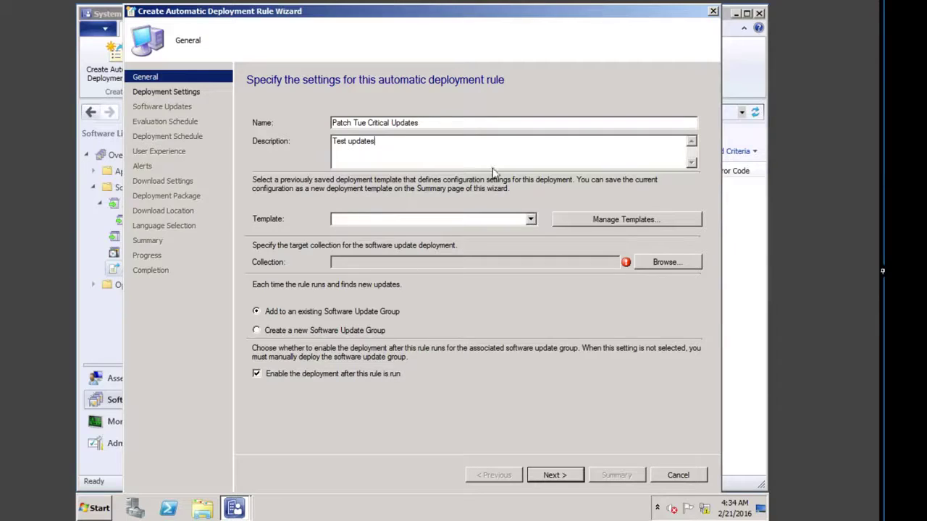
# Step: Apply the Patch Tuesday template to the rule and target the NALA Pilot Servers device collection
pyautogui.click(615, 221)
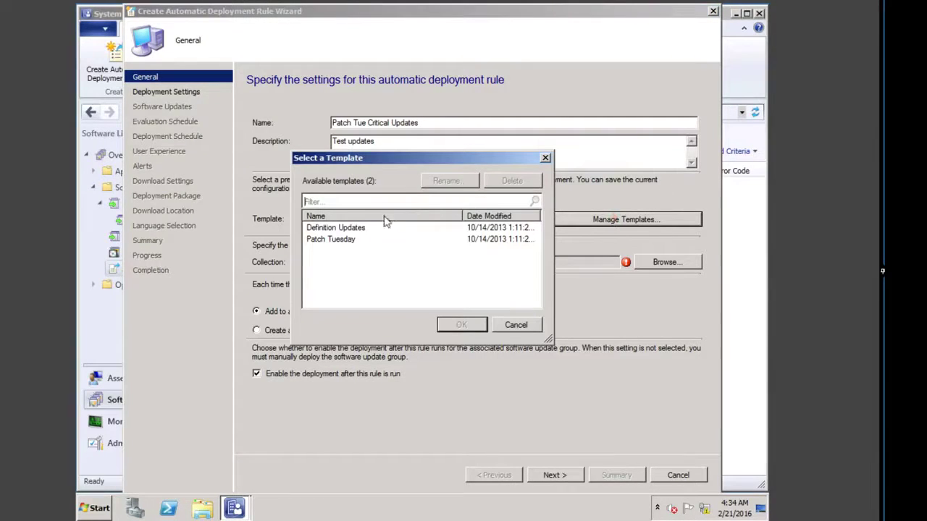
pyautogui.click(348, 247)
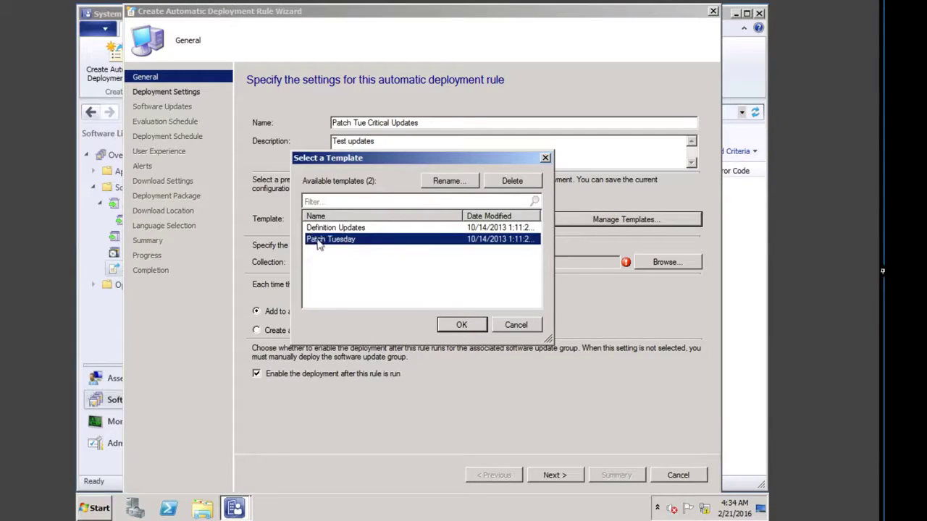
pyautogui.click(462, 326)
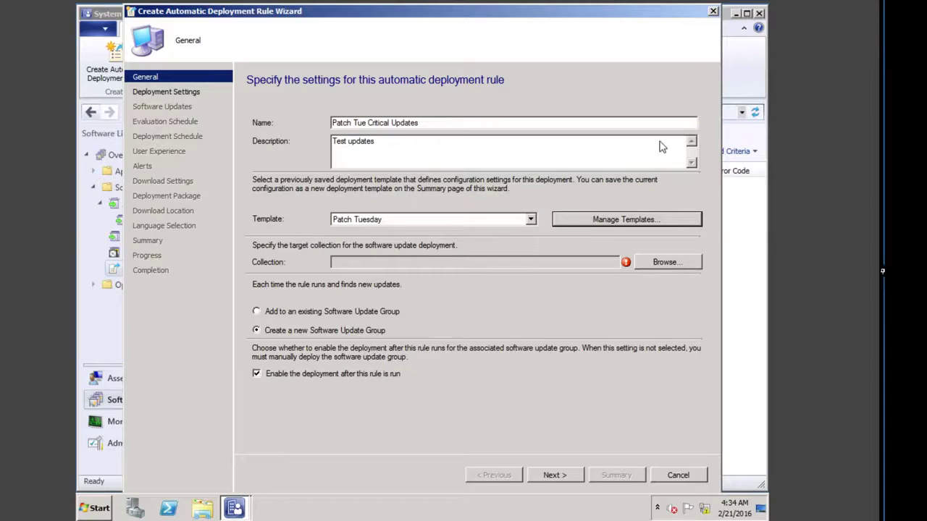
pyautogui.click(662, 262)
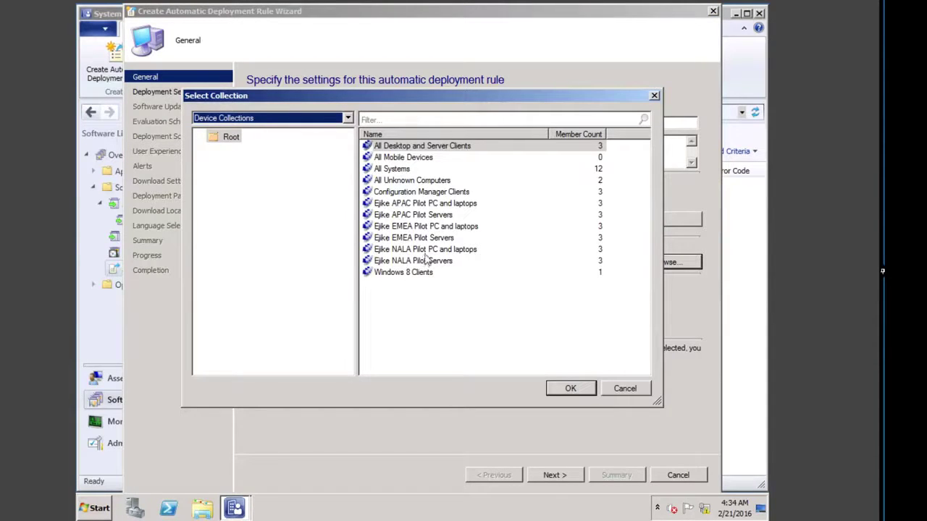
pyautogui.click(427, 262)
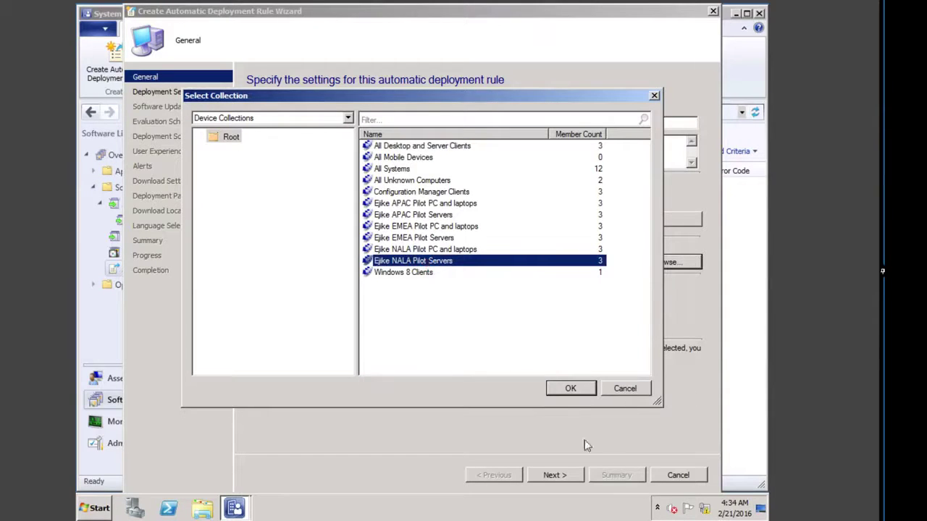
pyautogui.click(572, 389)
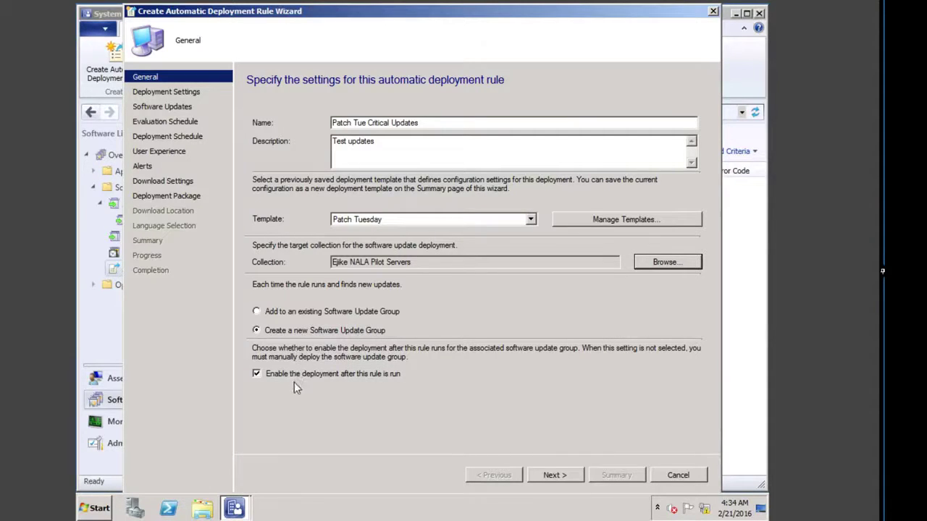
# Step: Accept the general and deployment settings and preview the updates that match the template's search criteria
pyautogui.click(558, 477)
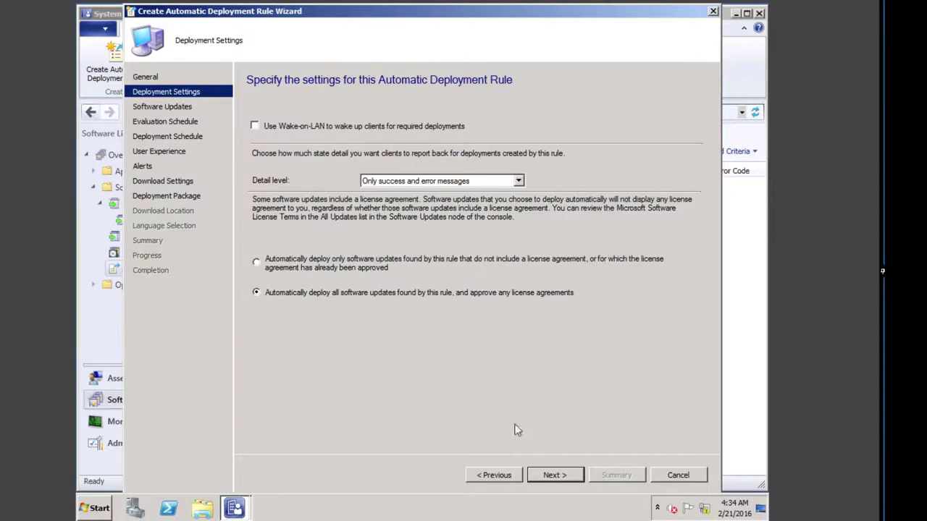
pyautogui.click(554, 475)
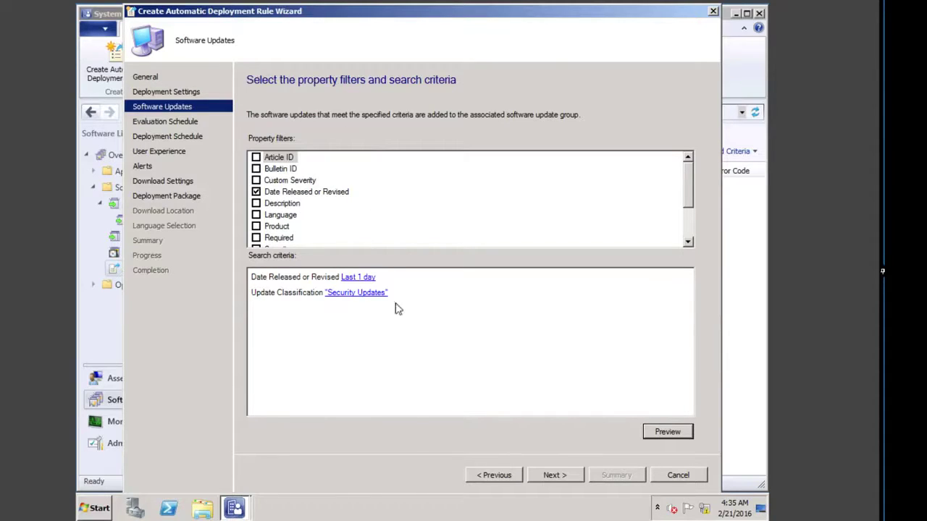
pyautogui.click(667, 432)
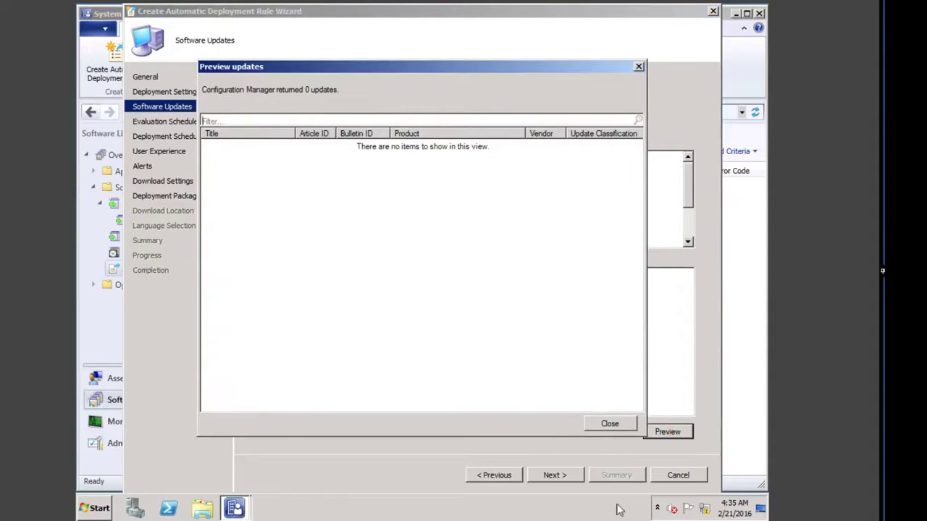
pyautogui.click(608, 424)
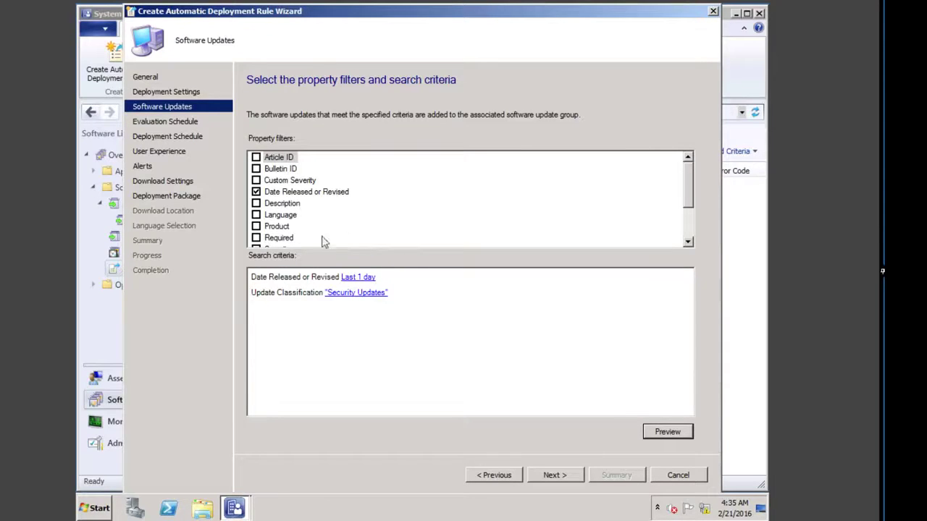
# Step: Replace the Date Released or Revised filter with a Custom Severity filter set to Critical
pyautogui.click(257, 191)
pyautogui.click(256, 181)
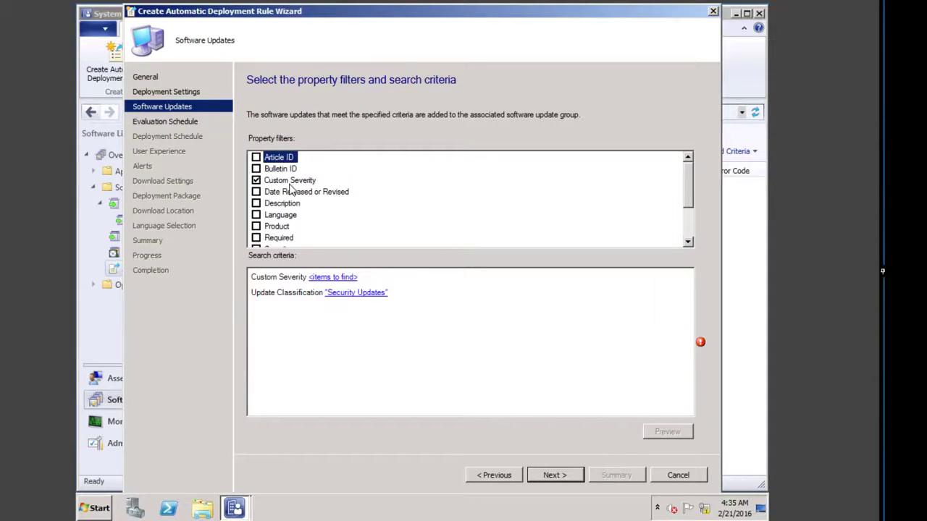
pyautogui.click(330, 276)
pyautogui.click(274, 188)
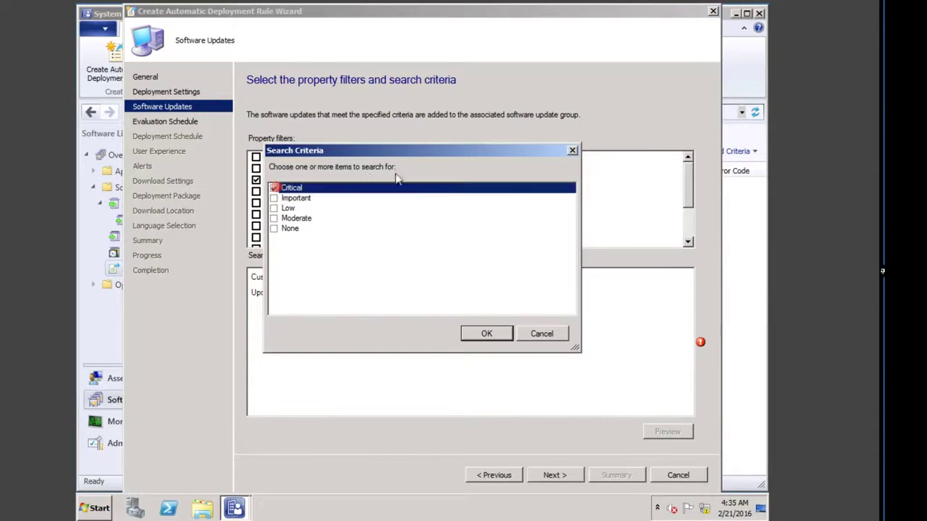
pyautogui.click(486, 333)
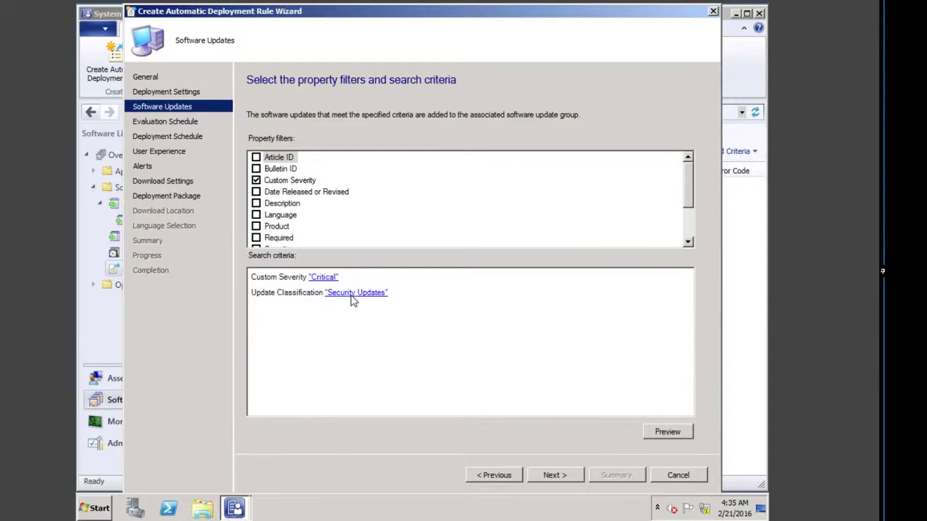
# Step: Set the Update Classification criterion to Critical Updates instead of Security Updates
pyautogui.click(356, 293)
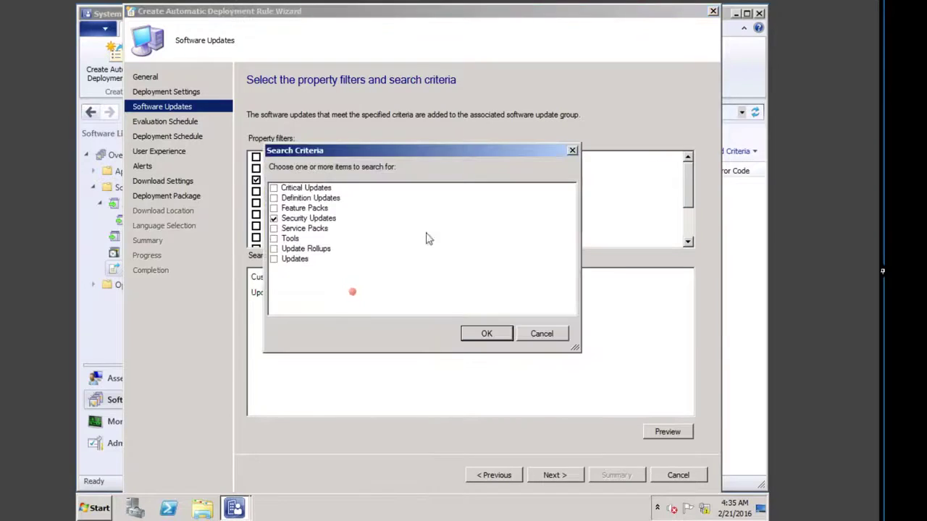
pyautogui.click(274, 218)
pyautogui.click(274, 187)
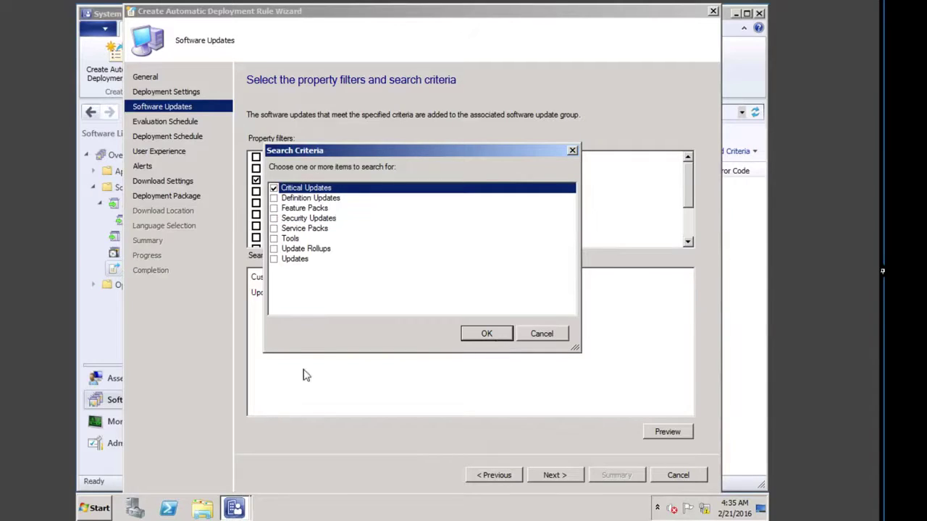
pyautogui.click(485, 334)
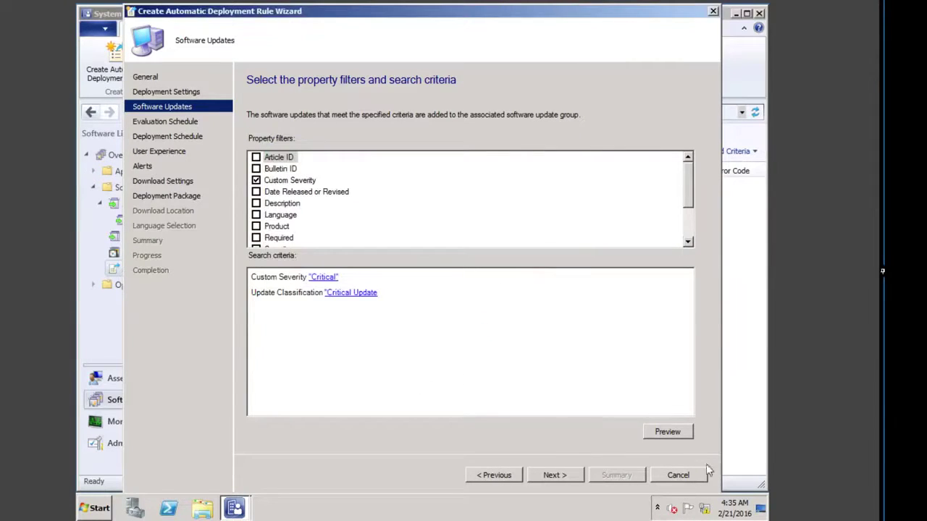
# Step: Preview the updates matching the Critical severity and Critical Updates criteria
pyautogui.click(667, 432)
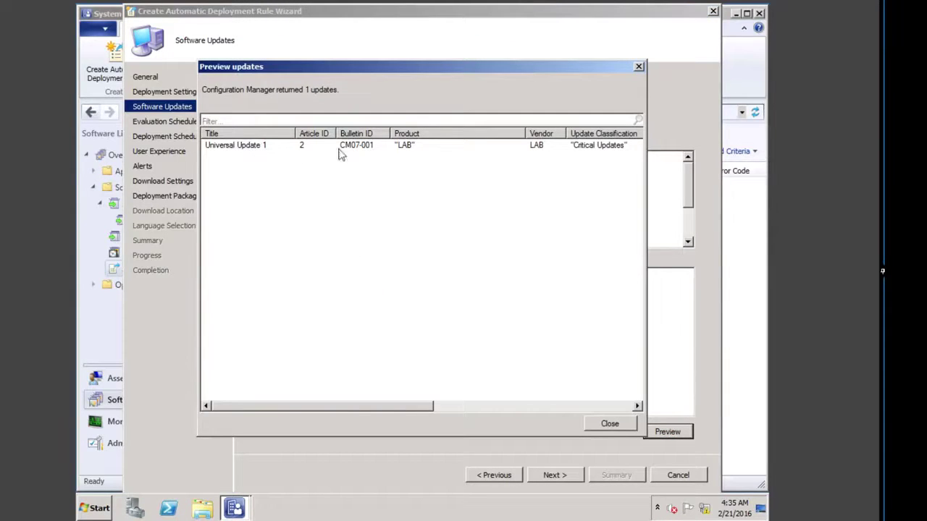
pyautogui.click(243, 146)
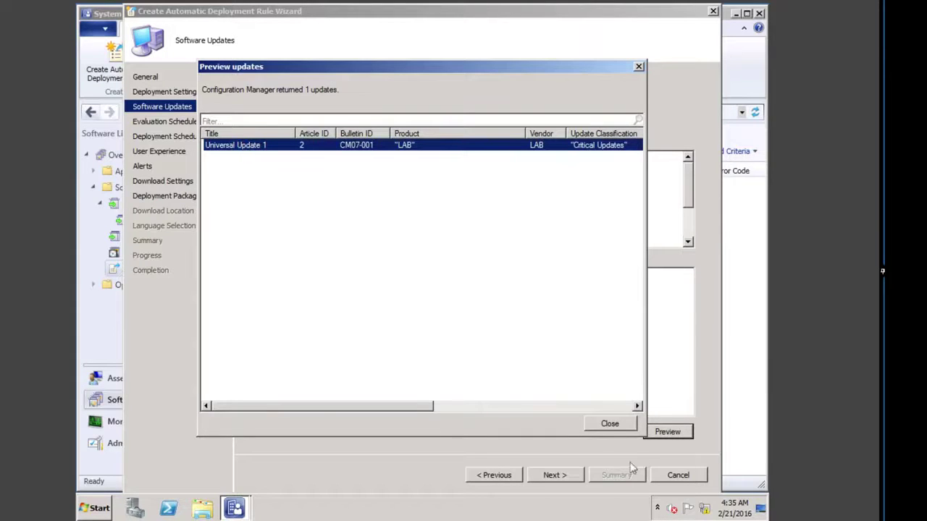
pyautogui.click(608, 426)
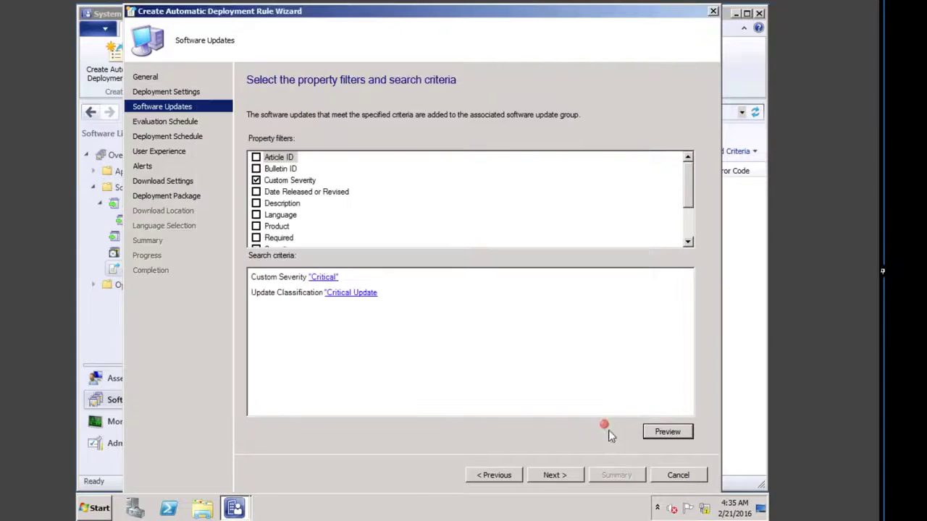
# Step: Accept the rule's evaluation and deployment schedules, and suppress system restarts on servers
pyautogui.click(554, 475)
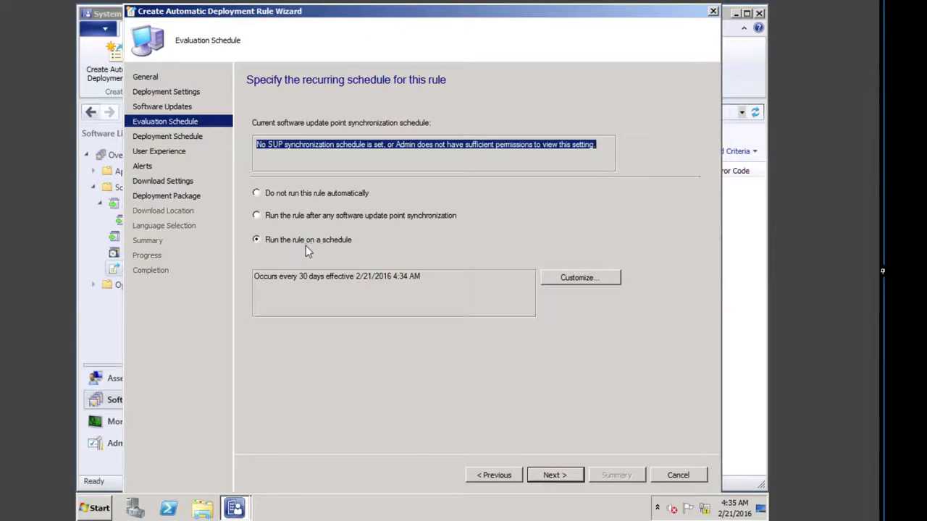
pyautogui.click(554, 475)
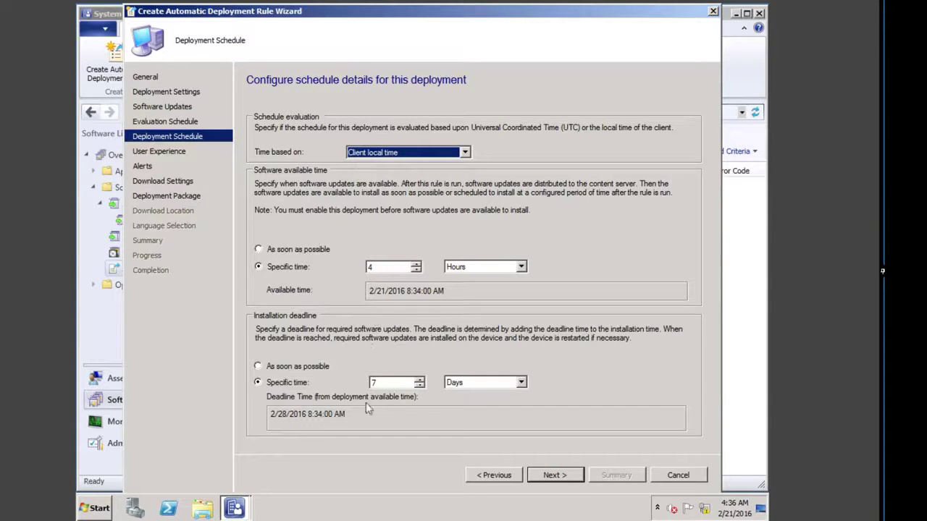
pyautogui.click(555, 475)
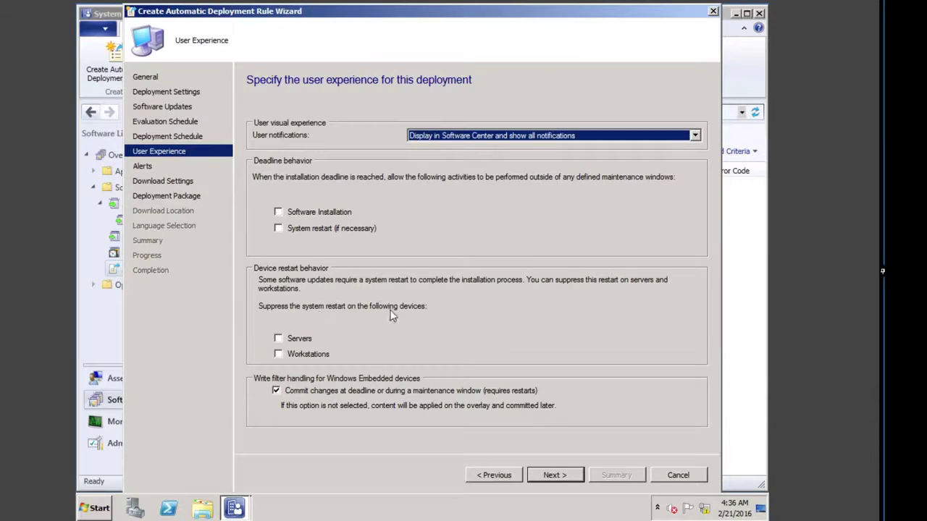
pyautogui.click(292, 340)
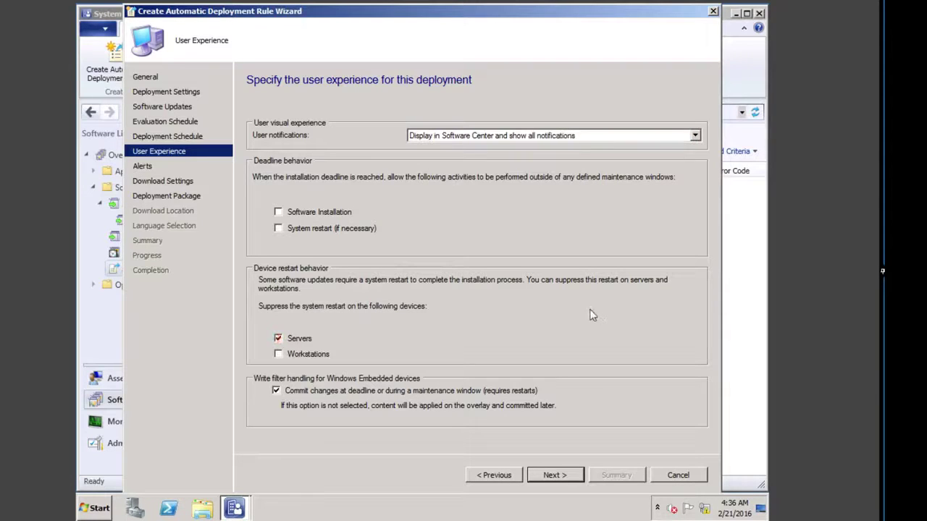
pyautogui.click(555, 476)
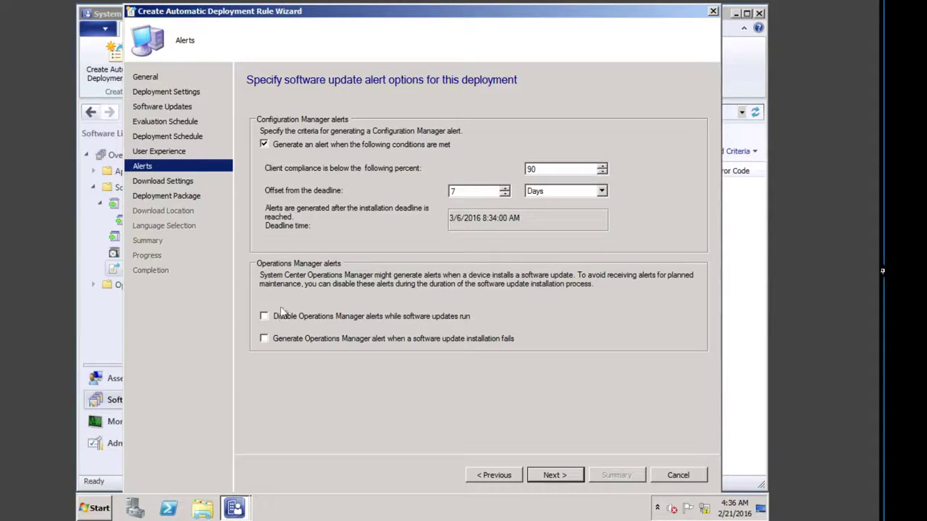
# Step: Accept the alert and download settings, and select the existing Critical Updates deployment package for the rule
pyautogui.click(555, 475)
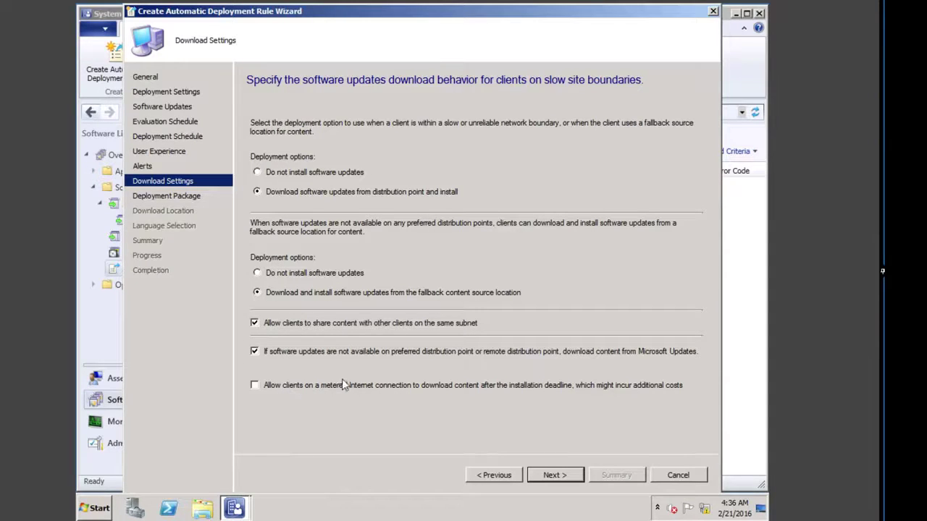
pyautogui.click(558, 479)
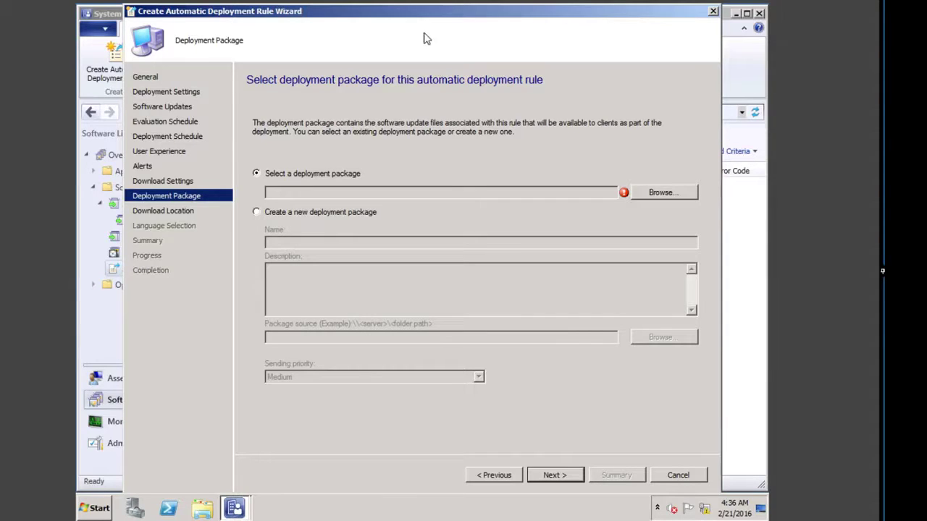
pyautogui.click(670, 194)
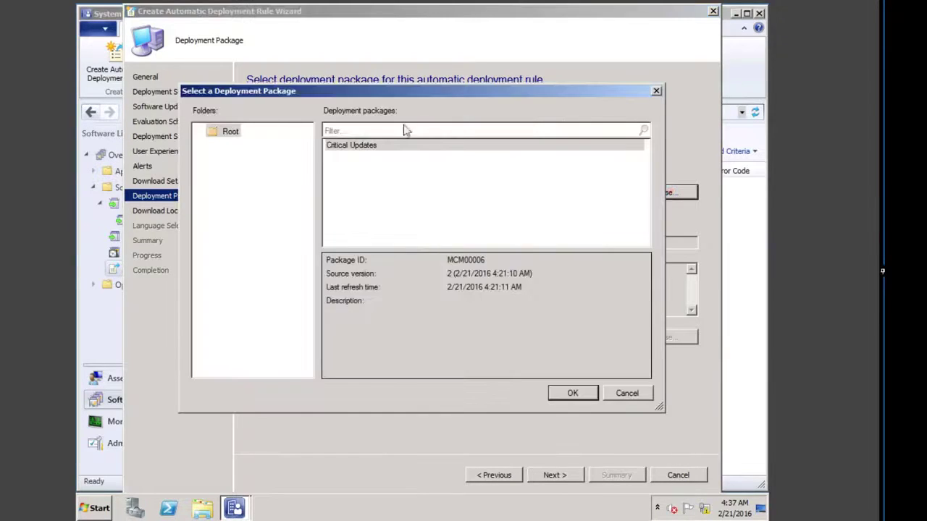
pyautogui.click(371, 148)
pyautogui.click(574, 394)
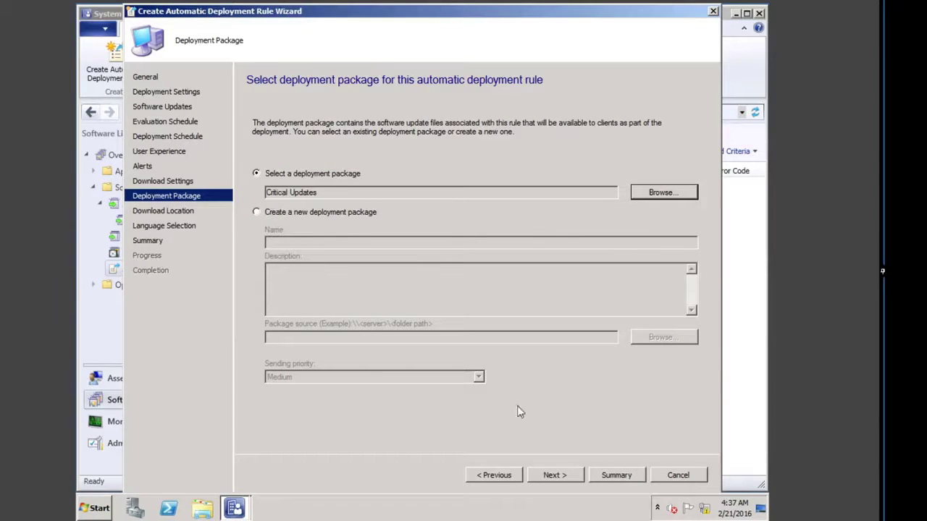
pyautogui.click(550, 475)
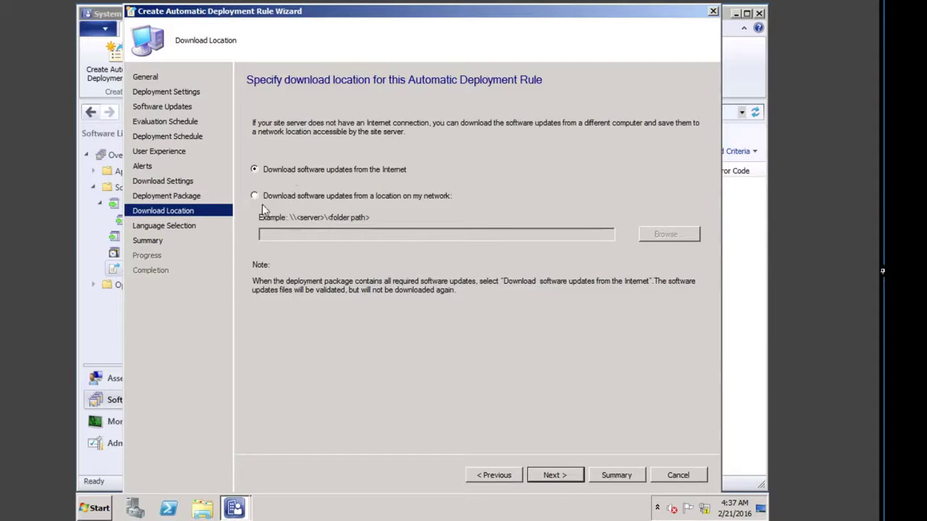
# Step: Set the rule to download software updates from the network location \\PRIMARY1\Lab Files\WSUS Synthetic
pyautogui.click(265, 196)
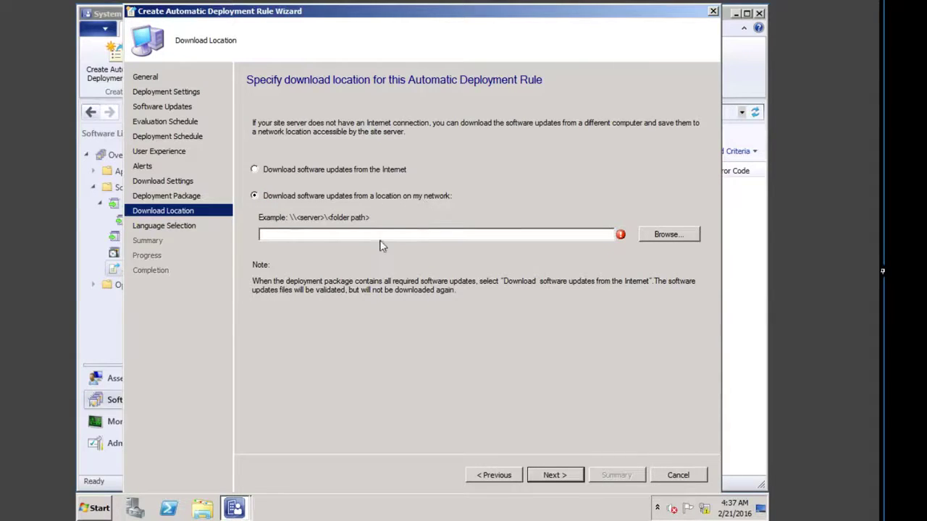
pyautogui.click(346, 236)
pyautogui.write('\\\\')
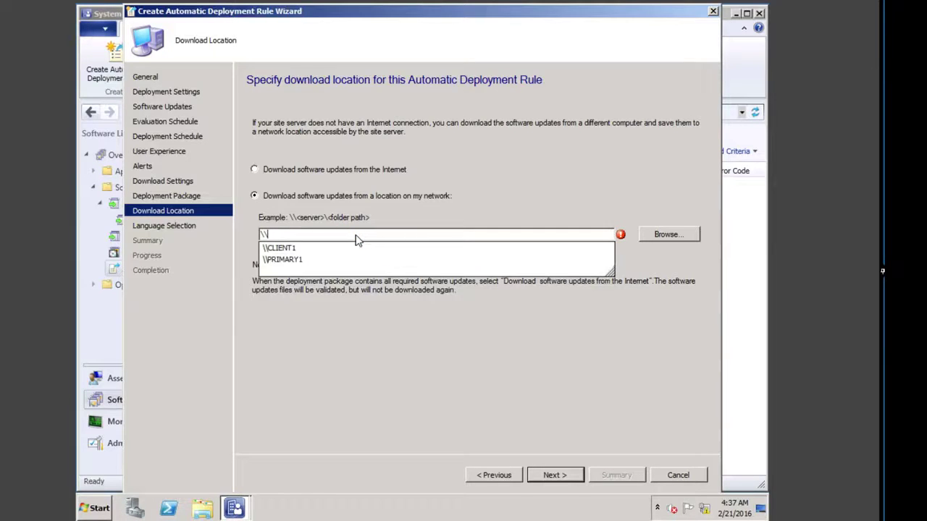
pyautogui.press('Down')
pyautogui.press('Down')
pyautogui.write('\\')
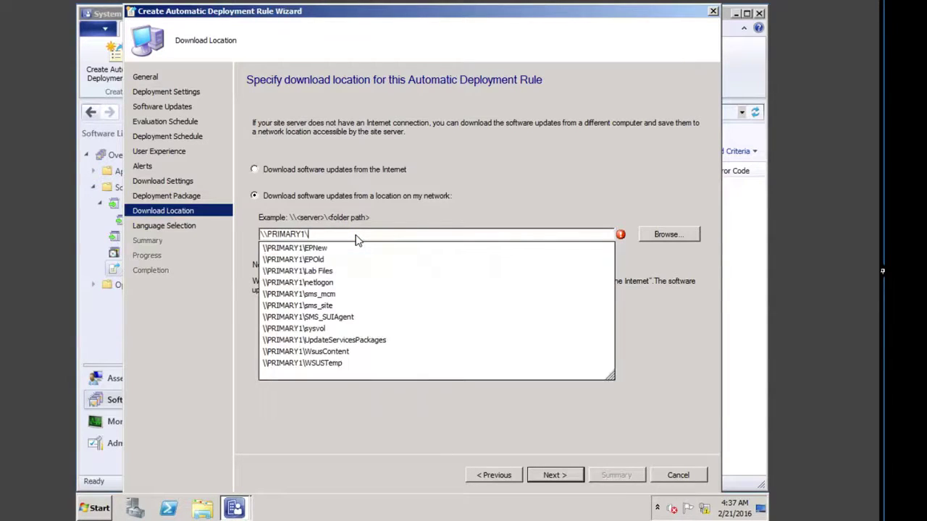
pyautogui.write('w')
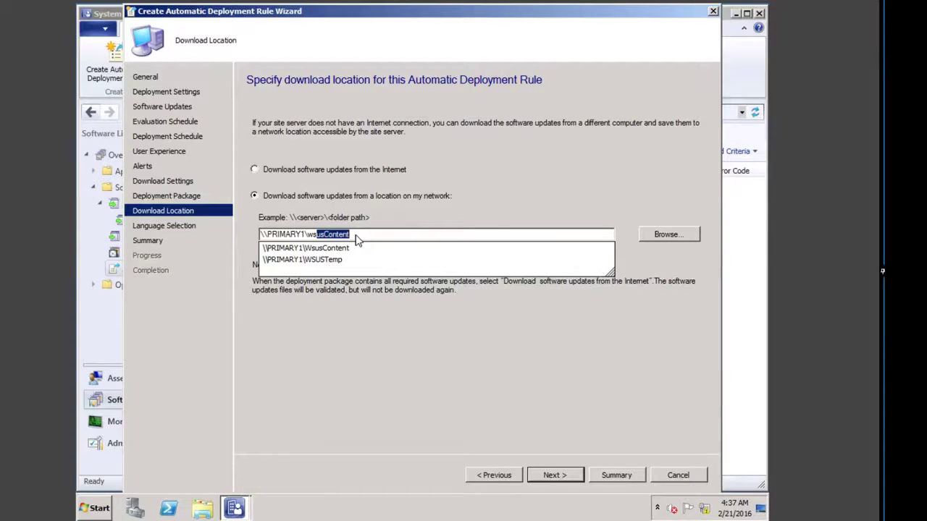
pyautogui.press('BackSpace')
pyautogui.press('BackSpace')
pyautogui.press('BackSpace')
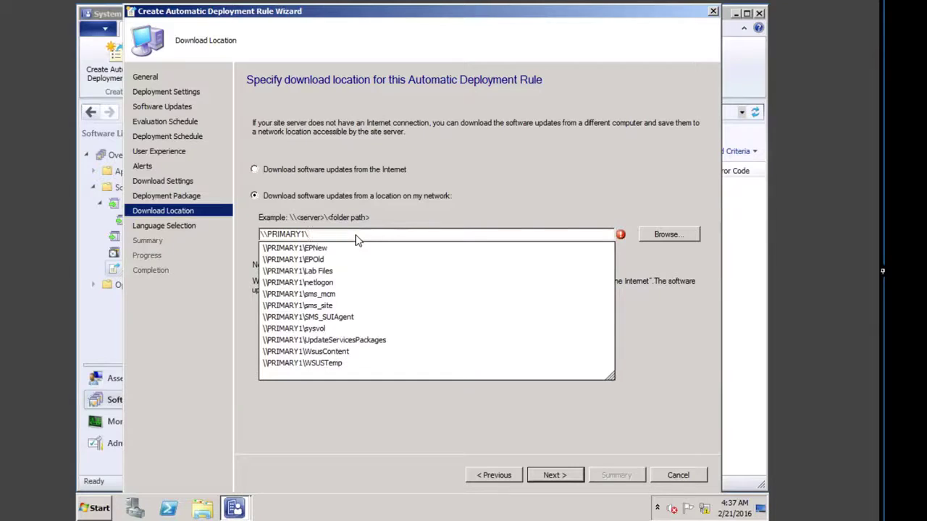
pyautogui.write('Lab Files')
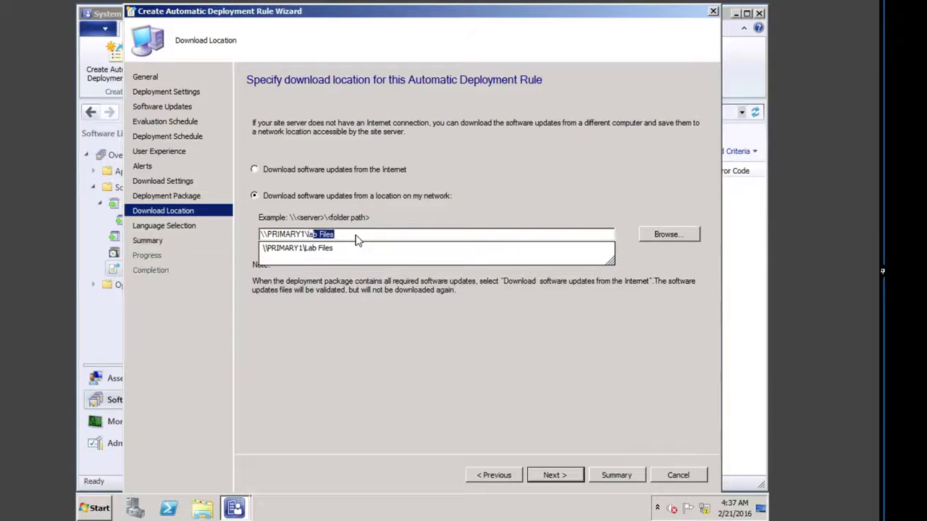
pyautogui.press('Down')
pyautogui.write('\\')
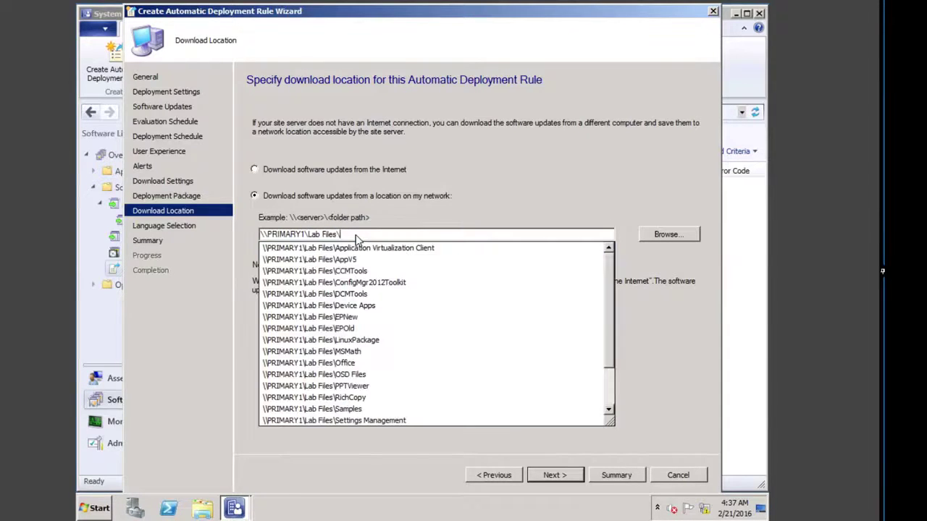
pyautogui.write('windows 8 App')
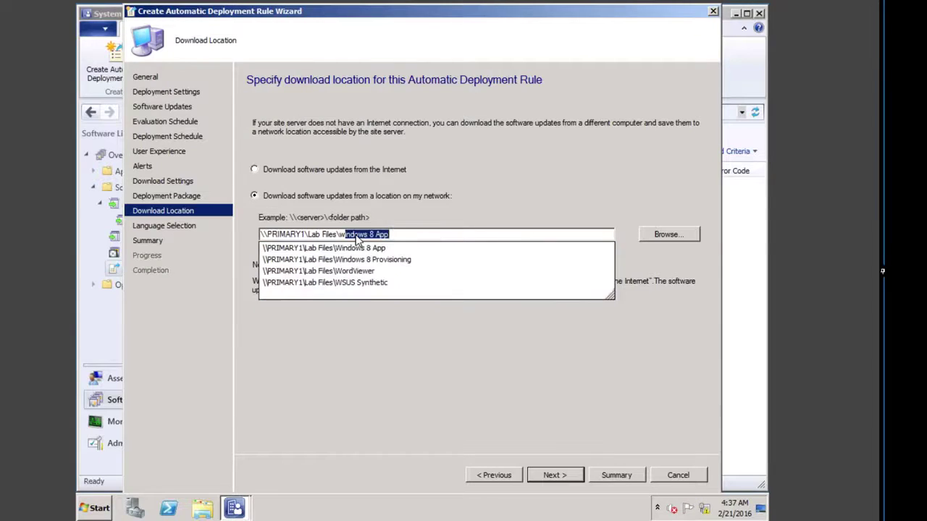
pyautogui.click(366, 282)
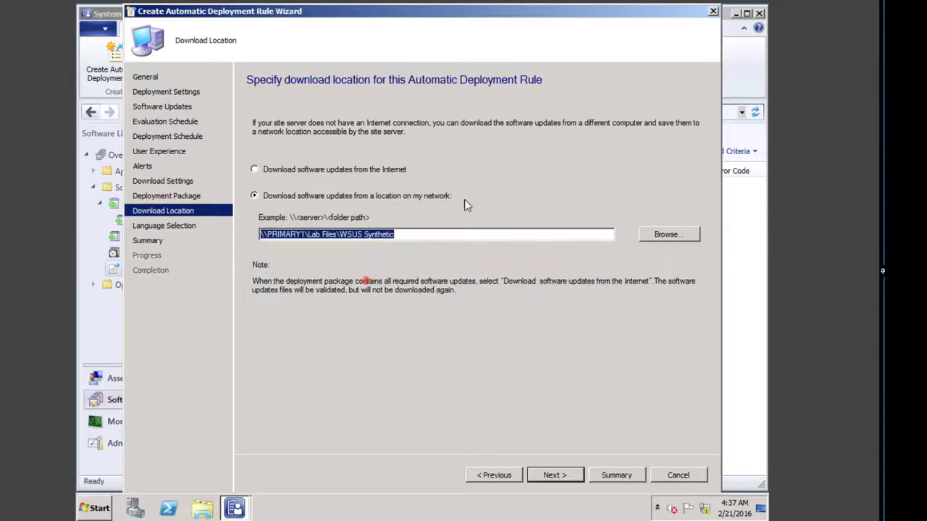
pyautogui.click(555, 475)
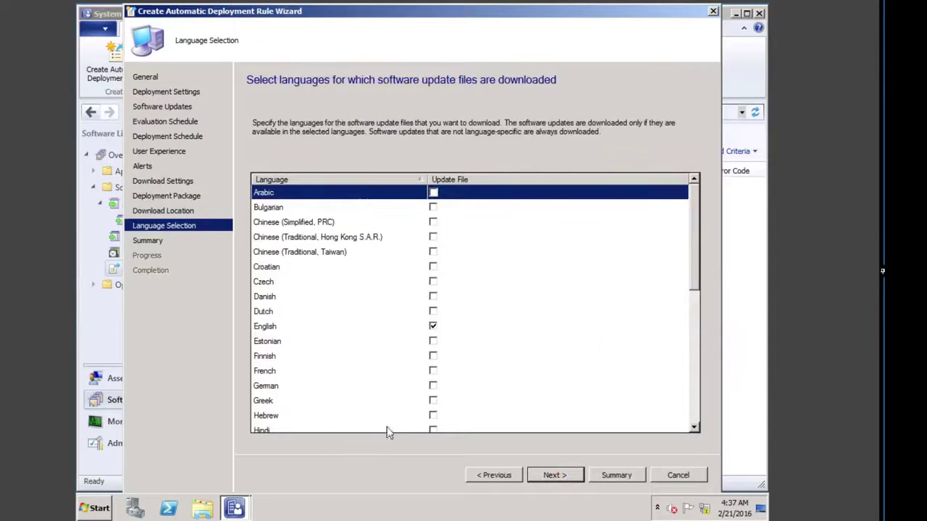
# Step: Accept English as the update file language, review the summary settings, and create the automatic deployment rule
pyautogui.moveTo(692, 252); pyautogui.dragTo(699, 427)
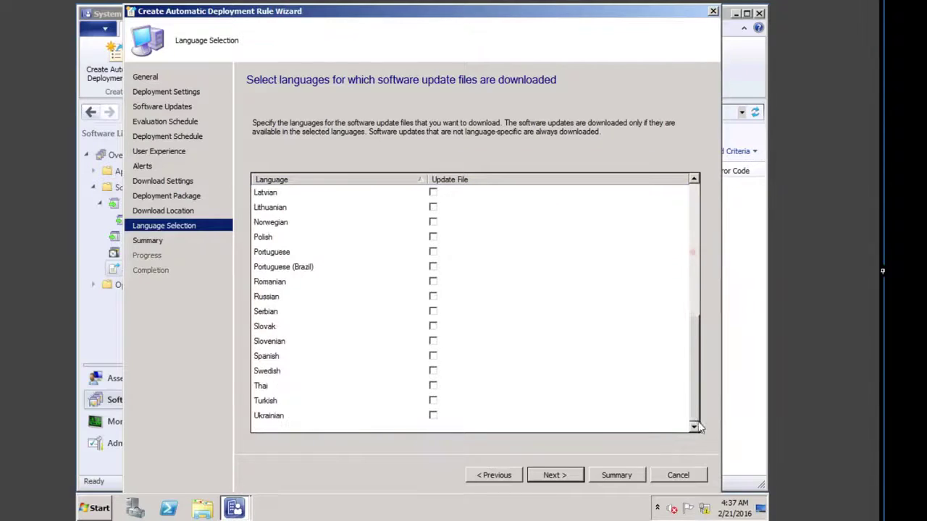
pyautogui.click(548, 475)
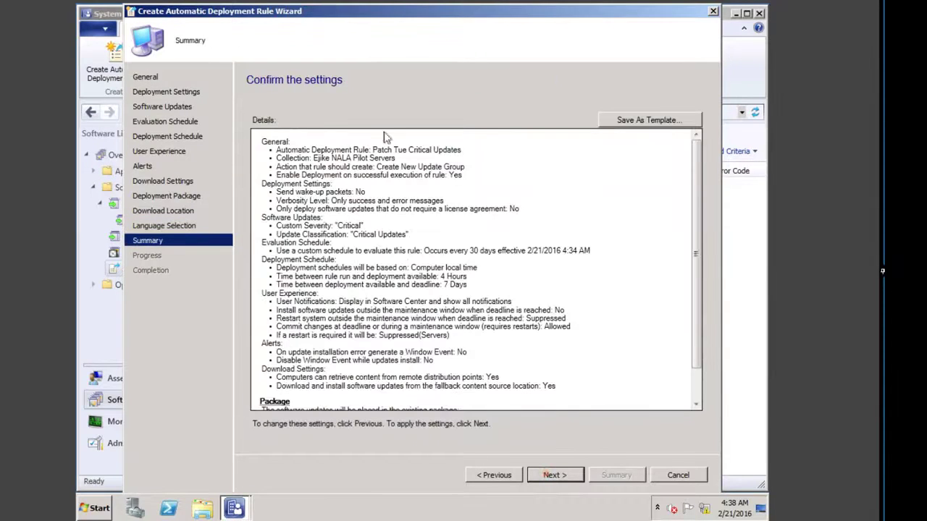
pyautogui.moveTo(696, 168); pyautogui.dragTo(681, 345)
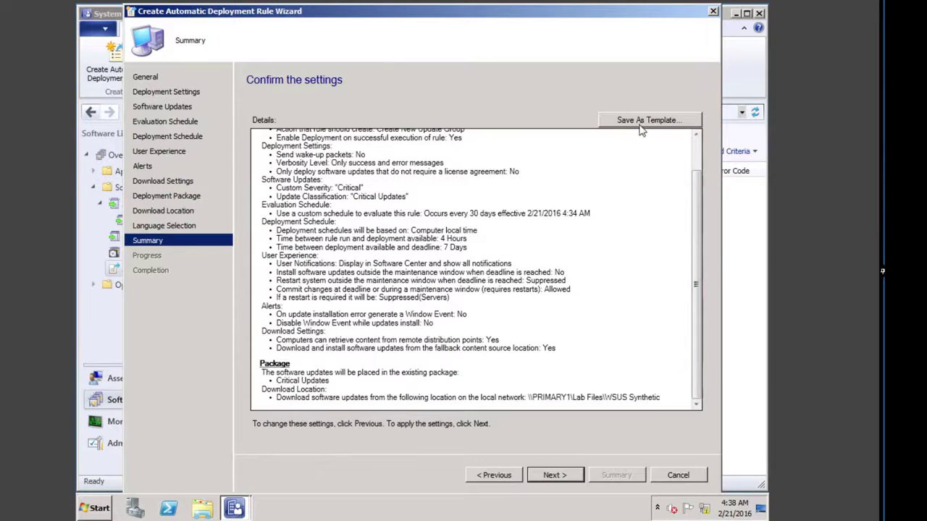
pyautogui.click(695, 156)
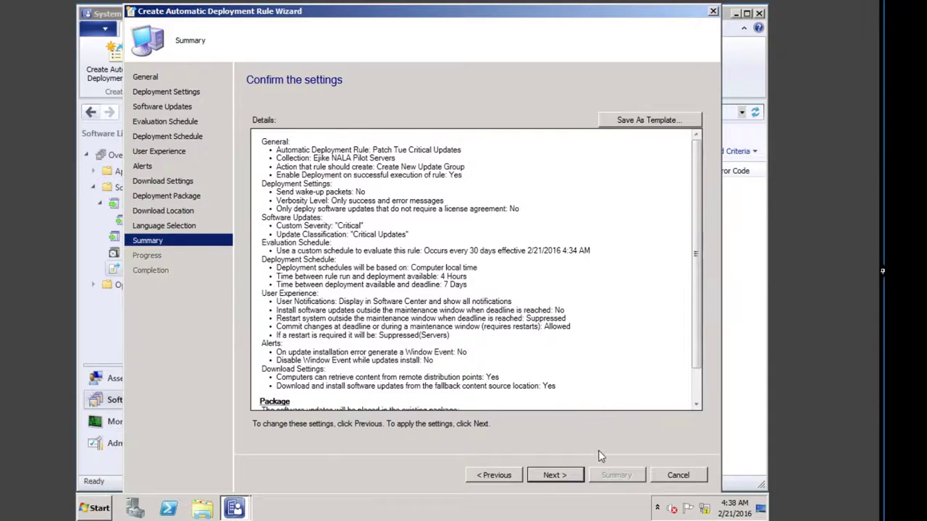
pyautogui.click(555, 475)
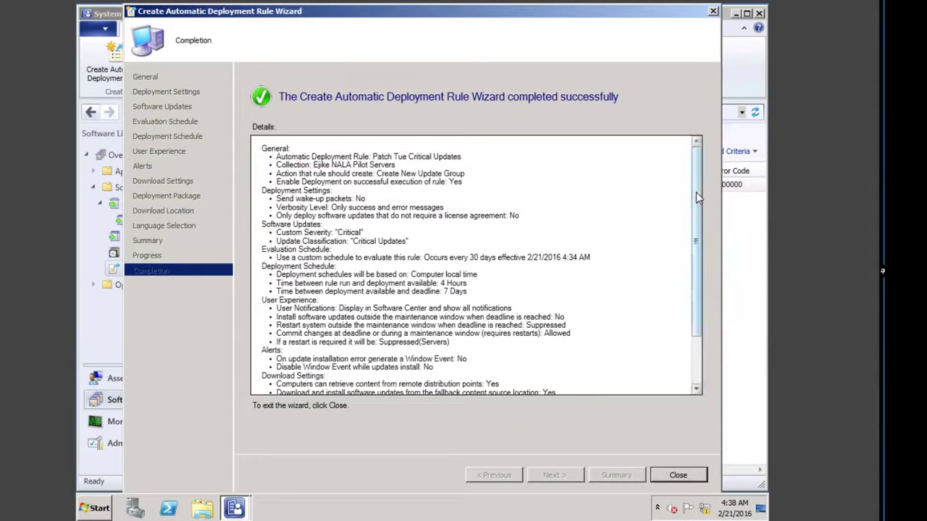
# Step: Review the rule's completion details through the package and download location, and close the wizard
pyautogui.scroll(-2, 695, 309)
pyautogui.scroll(-2, 695, 309)
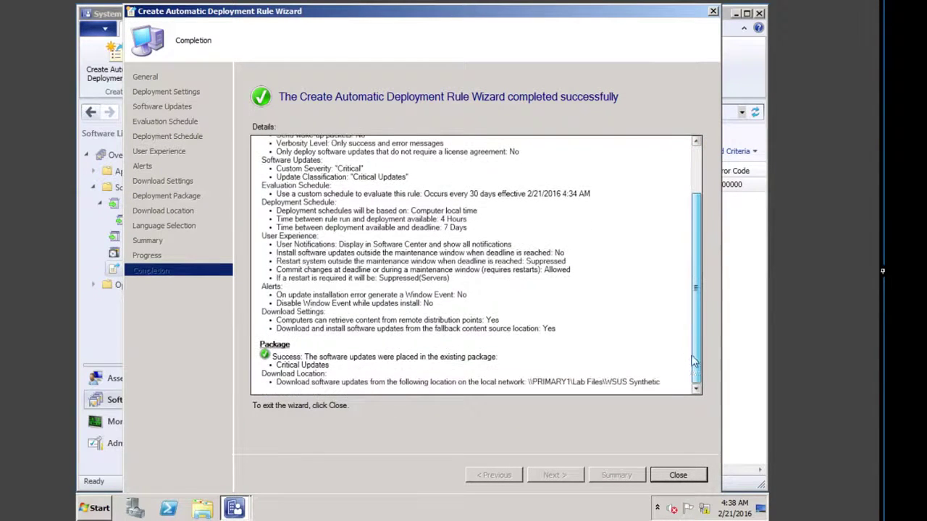
pyautogui.click(685, 374)
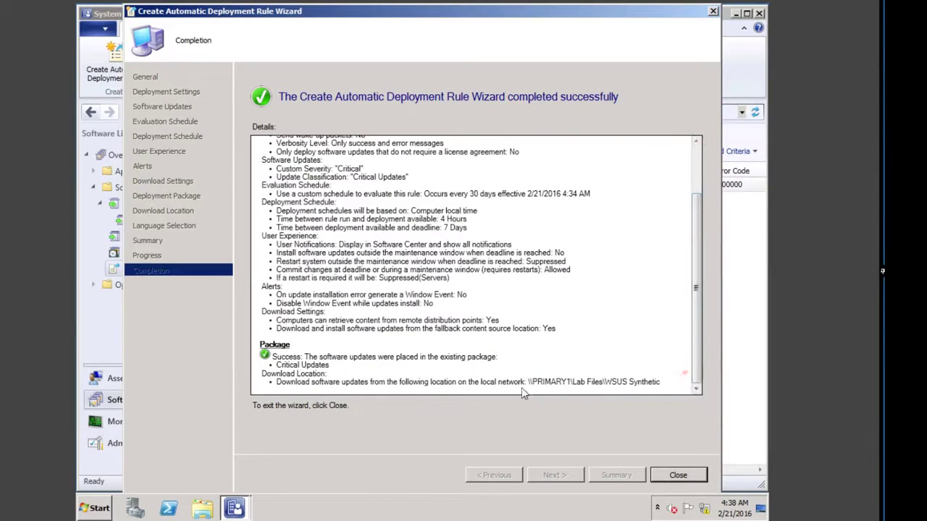
pyautogui.click(679, 476)
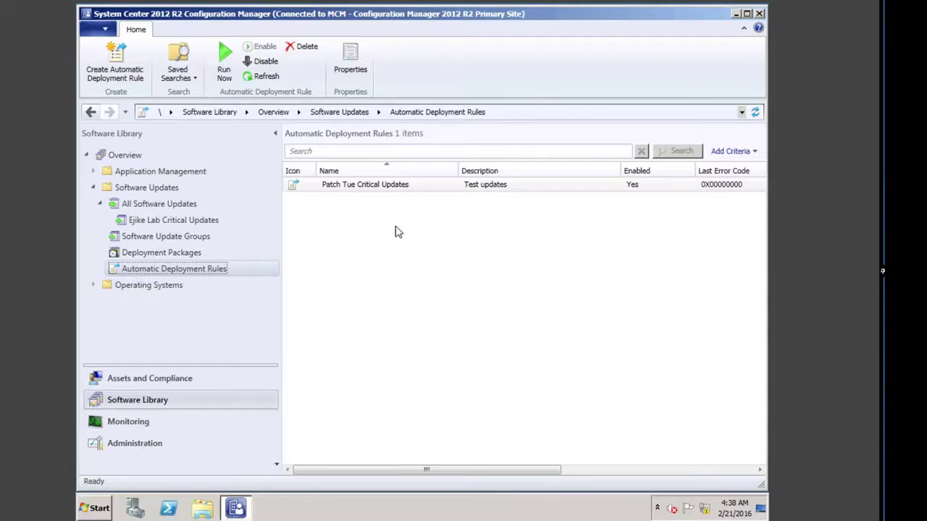
# Step: Run the Patch Tue Critical Updates automatic deployment rule immediately and acknowledge the notice
pyautogui.click(388, 187)
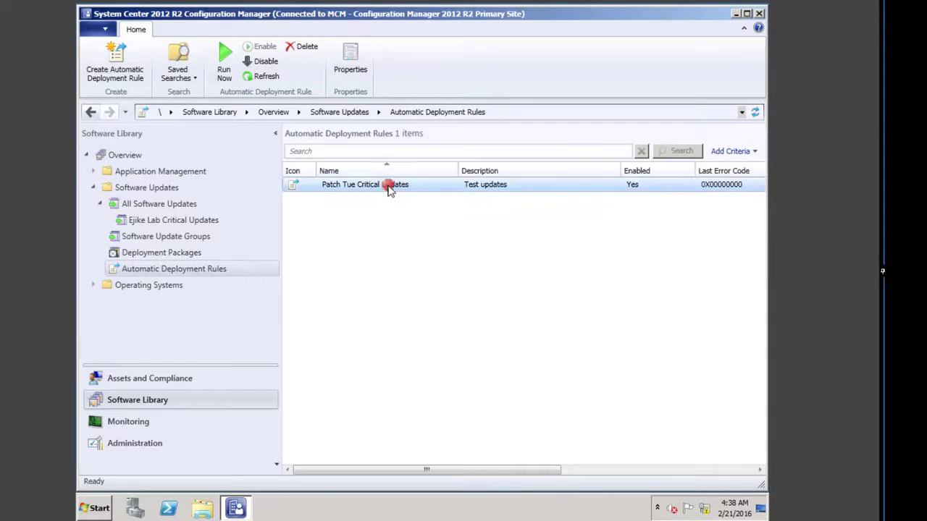
pyautogui.rightClick(388, 187)
pyautogui.click(423, 194)
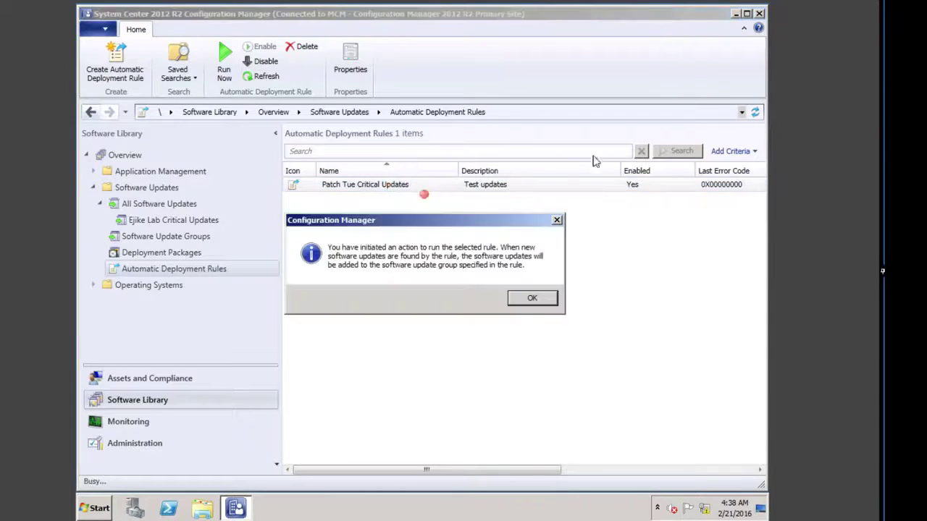
pyautogui.click(533, 298)
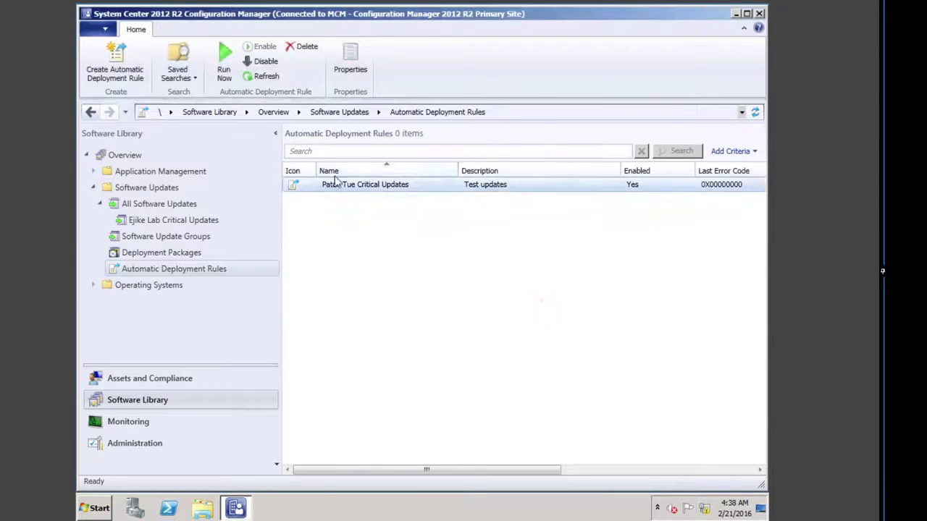
# Step: Find the Patch Tue Critical Updates group among the software update groups and examine its deployment and target collection
pyautogui.click(156, 237)
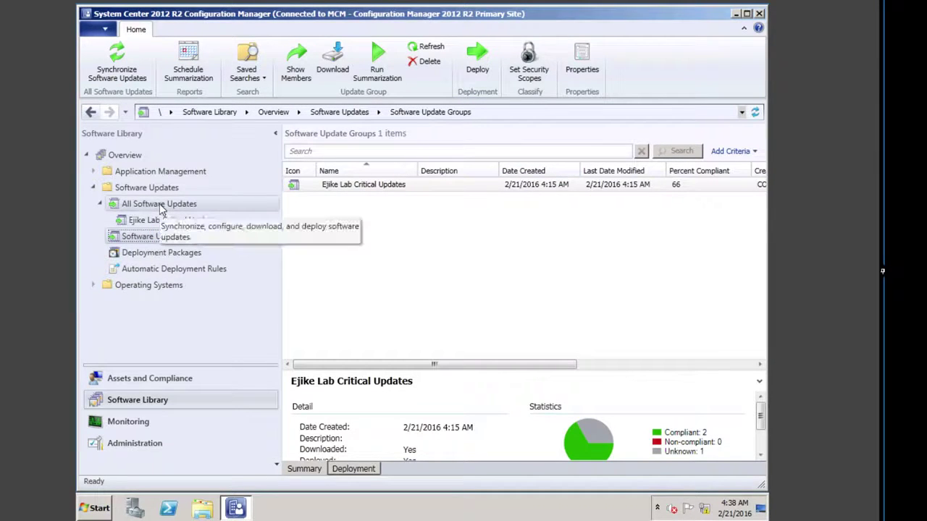
pyautogui.click(207, 205)
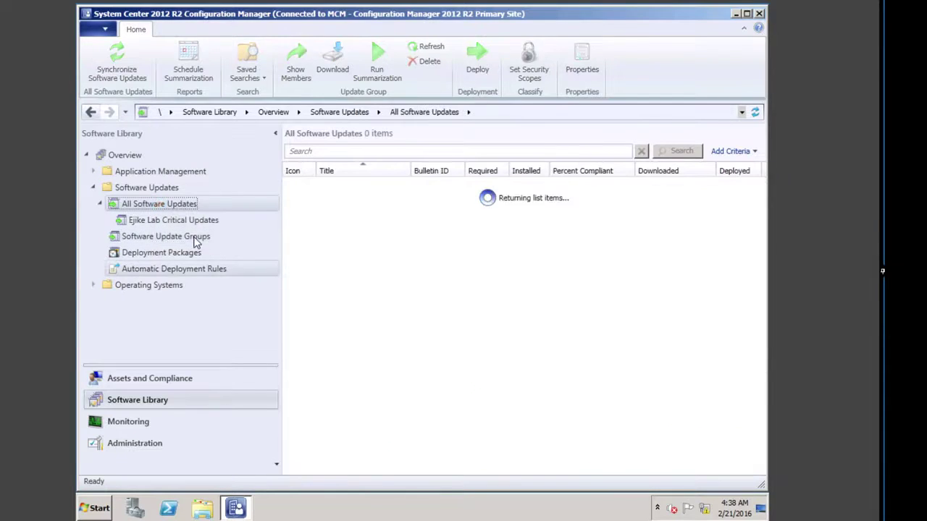
pyautogui.click(195, 237)
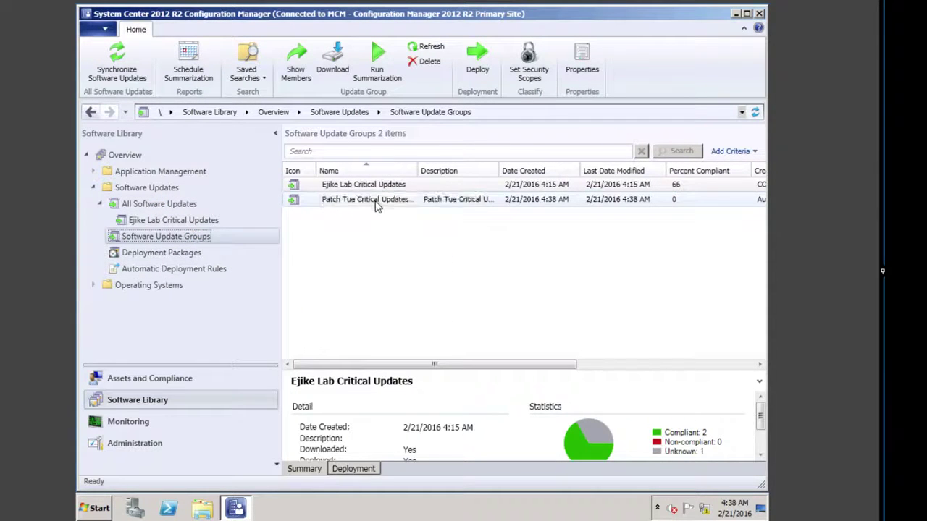
pyautogui.click(375, 205)
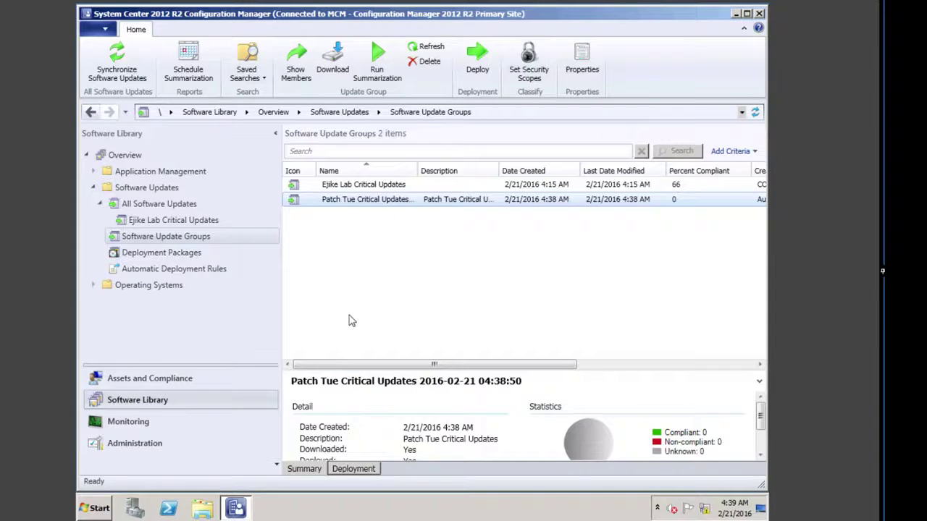
pyautogui.click(358, 469)
pyautogui.click(380, 415)
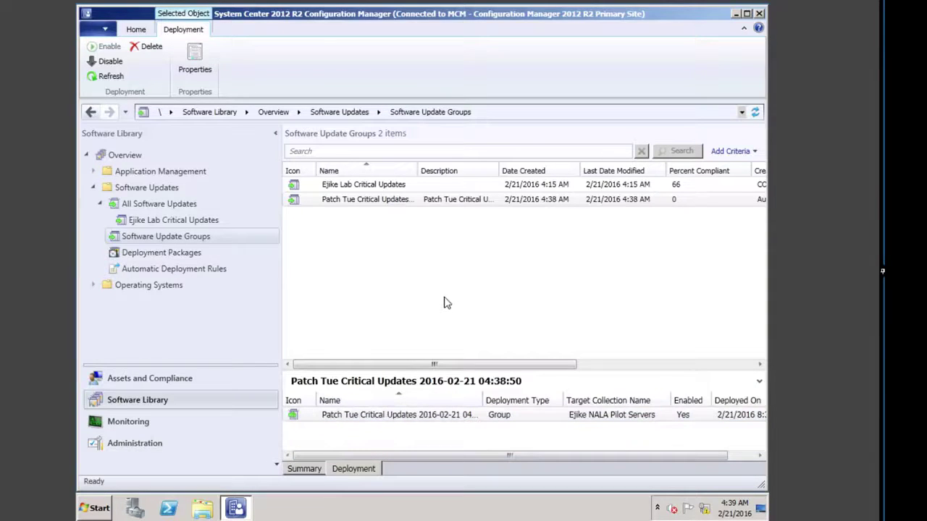
pyautogui.click(401, 200)
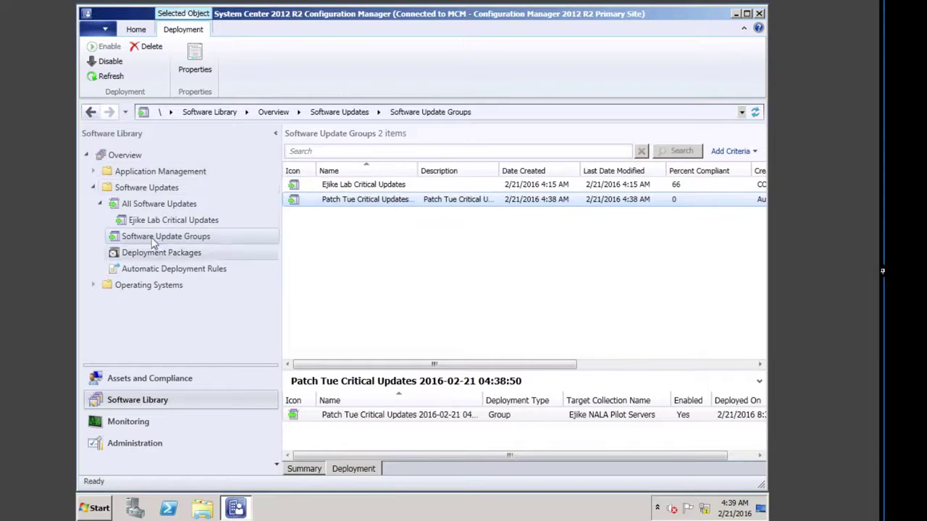
pyautogui.click(172, 224)
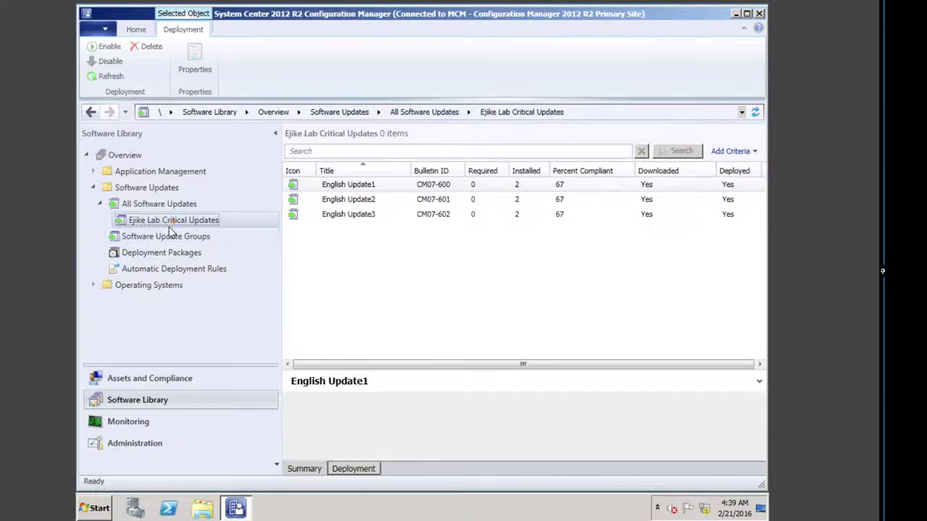
pyautogui.click(181, 240)
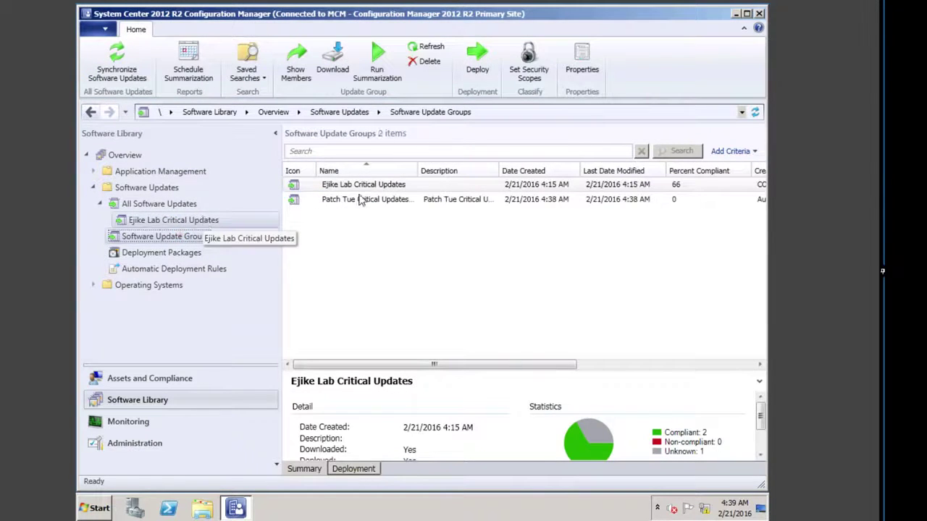
pyautogui.click(363, 201)
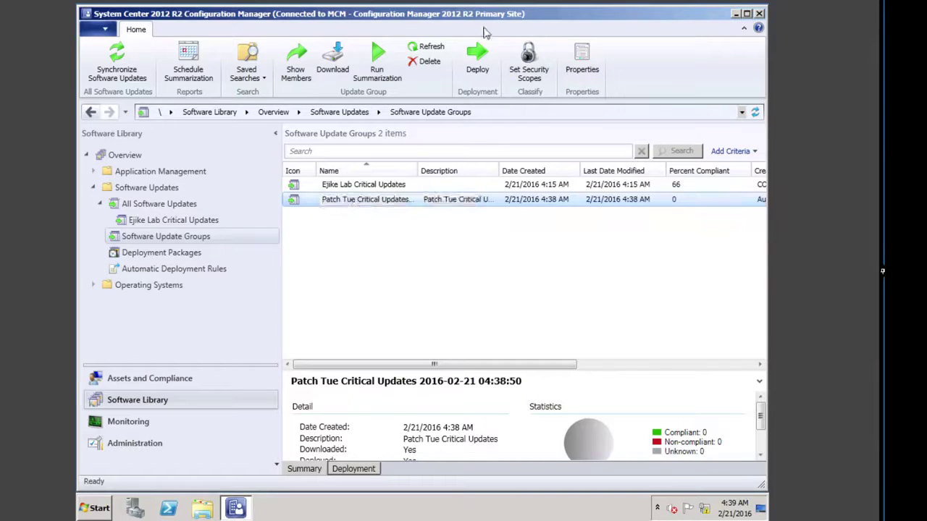
pyautogui.click(477, 60)
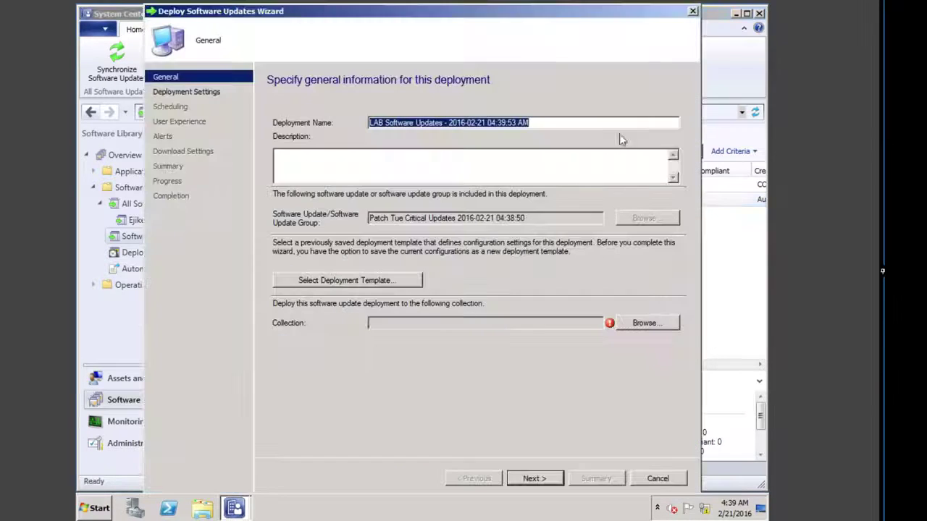
pyautogui.click(692, 11)
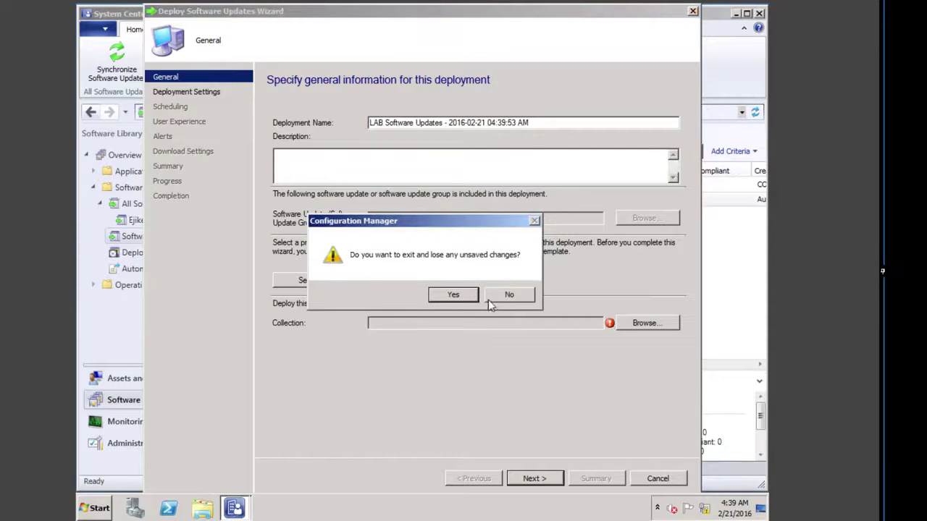
pyautogui.click(464, 298)
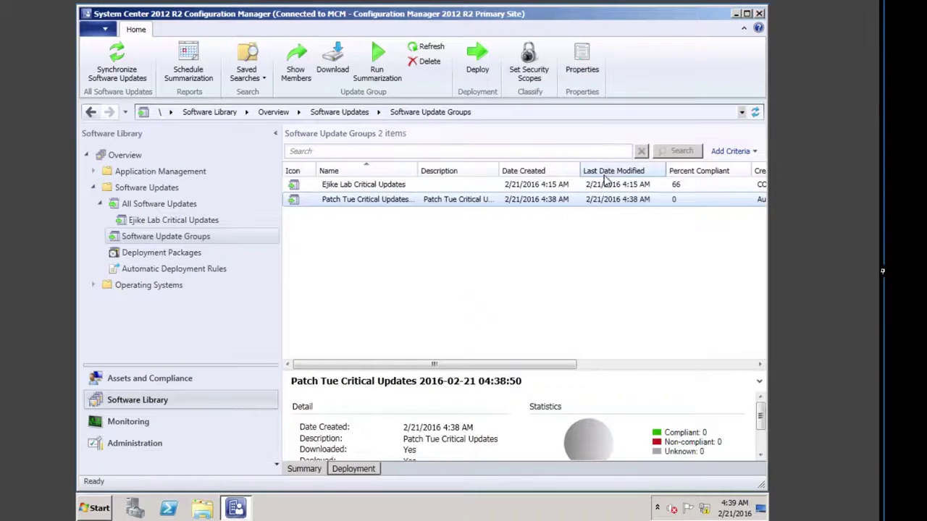